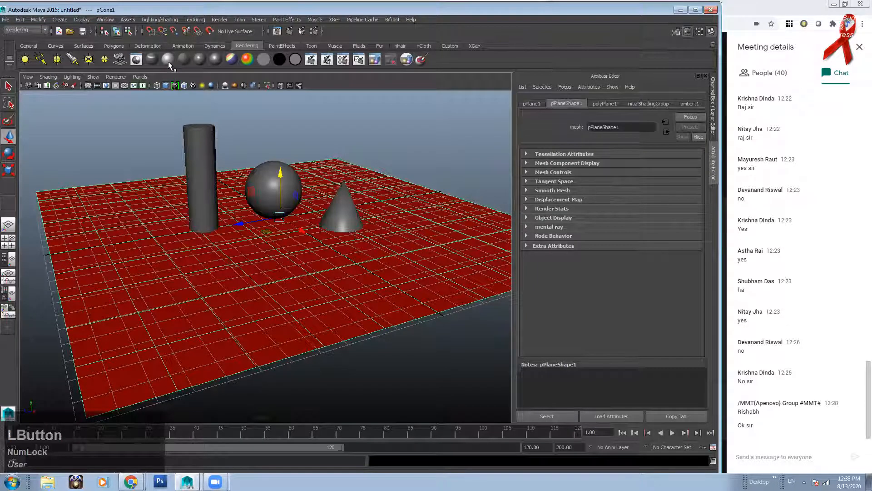
Step: Assign a new Blinn material to the ground plane and clear the selection
click(168, 61)
click(231, 136)
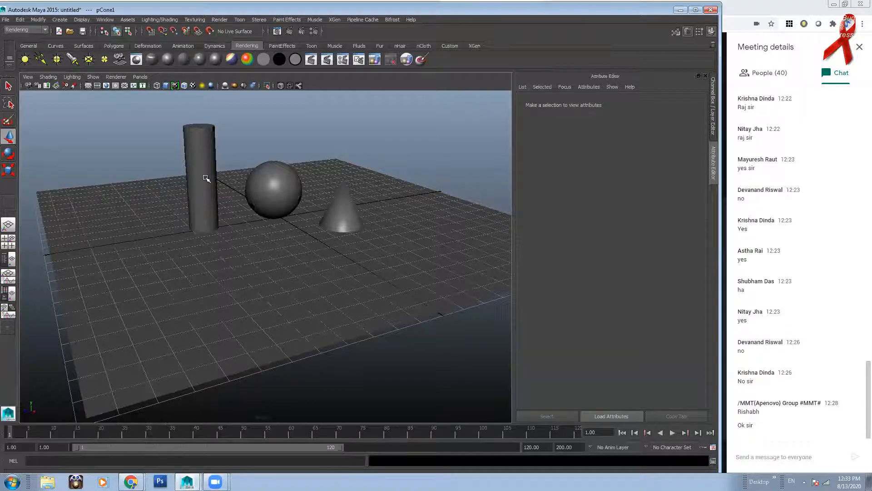
Step: Set the cylinder's Blinn material color to a slightly desaturated red
click(199, 141)
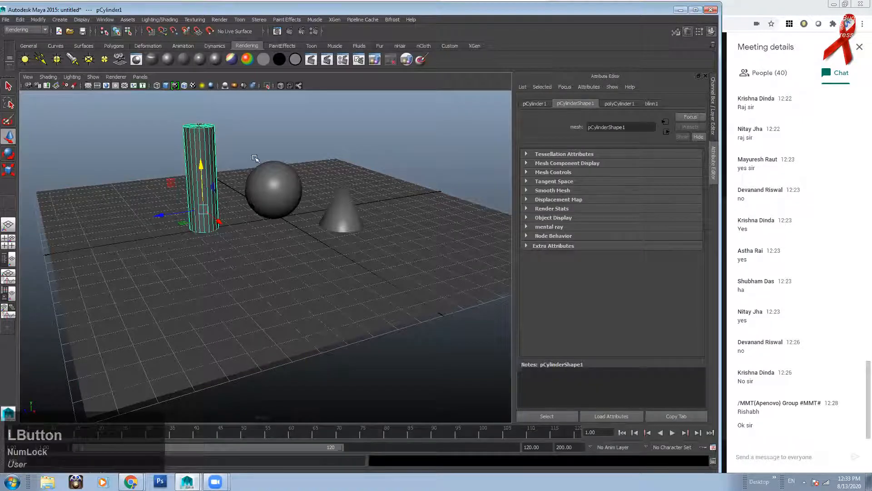
click(651, 104)
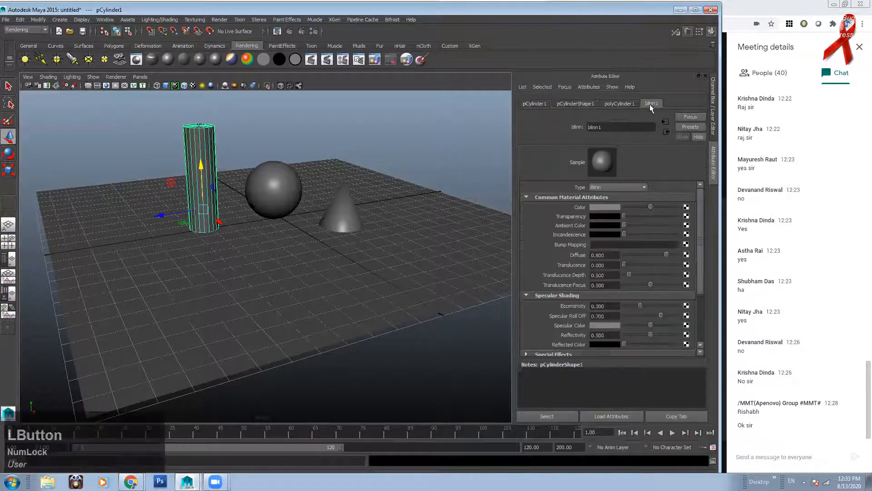
click(608, 207)
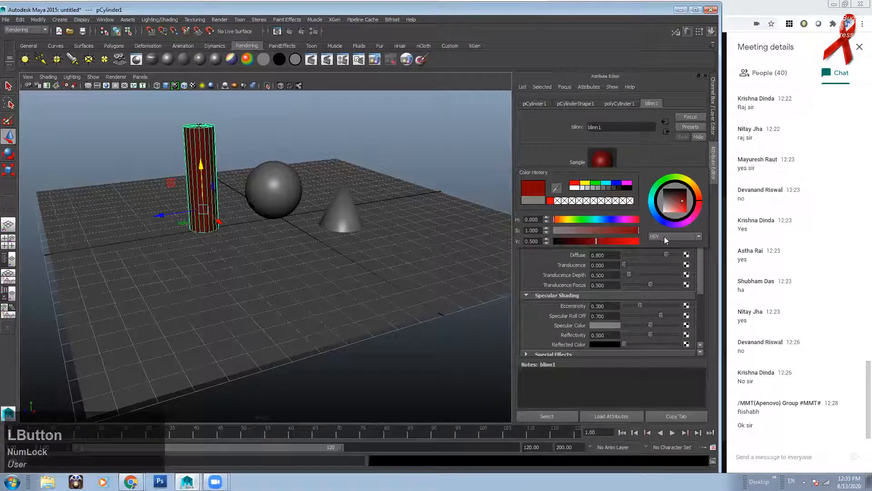
drag(605, 241, 638, 241)
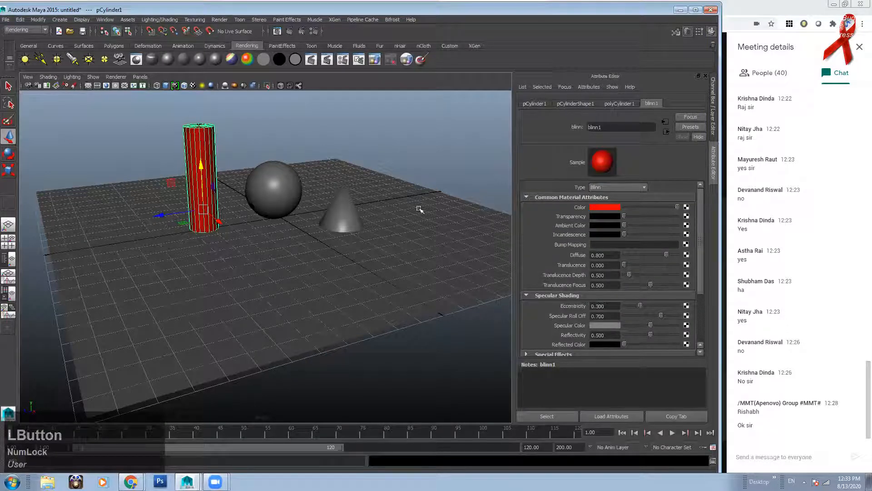
click(600, 212)
drag(590, 256, 628, 256)
Step: Set the sphere's Blinn material color to a slightly desaturated blue
click(275, 182)
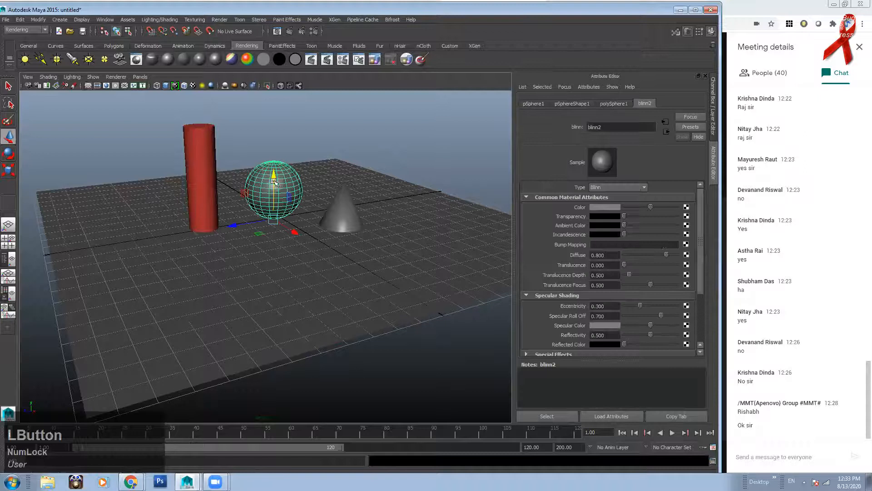
click(595, 207)
click(602, 229)
mouse_move(599, 238)
mouse_down()
mouse_move(638, 249)
mouse_move(619, 238)
mouse_move(597, 242)
mouse_up()
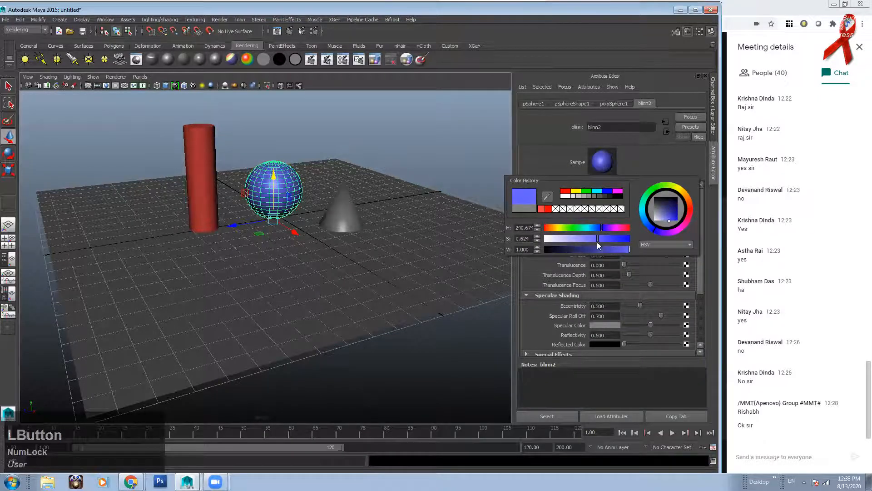
click(417, 131)
Step: Set the cone's Blinn material color to green
click(335, 213)
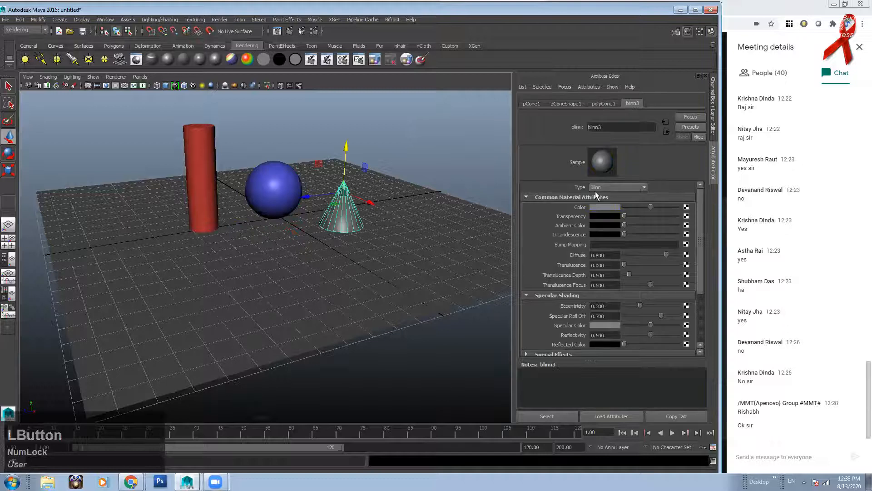
click(611, 208)
click(623, 243)
mouse_move(627, 254)
mouse_down()
mouse_move(679, 254)
mouse_move(661, 264)
mouse_up()
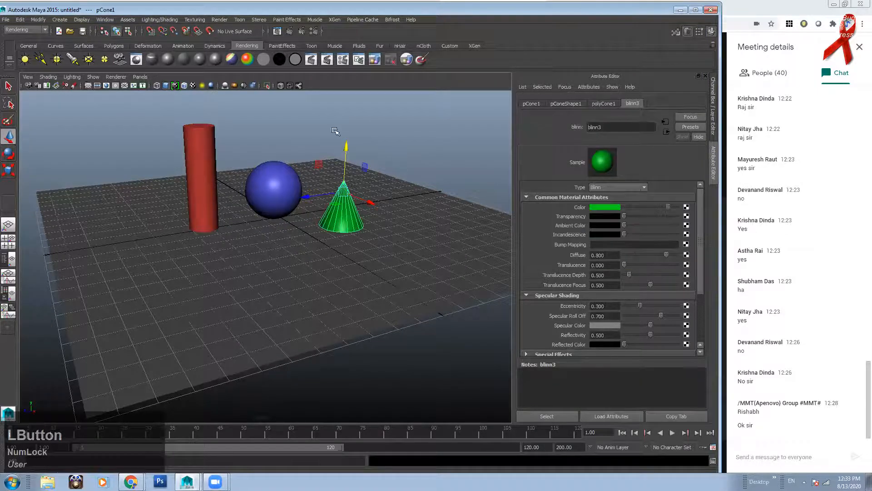
Step: Set the ground plane's Blinn material color to light brown and deselect the plane
click(390, 208)
click(604, 208)
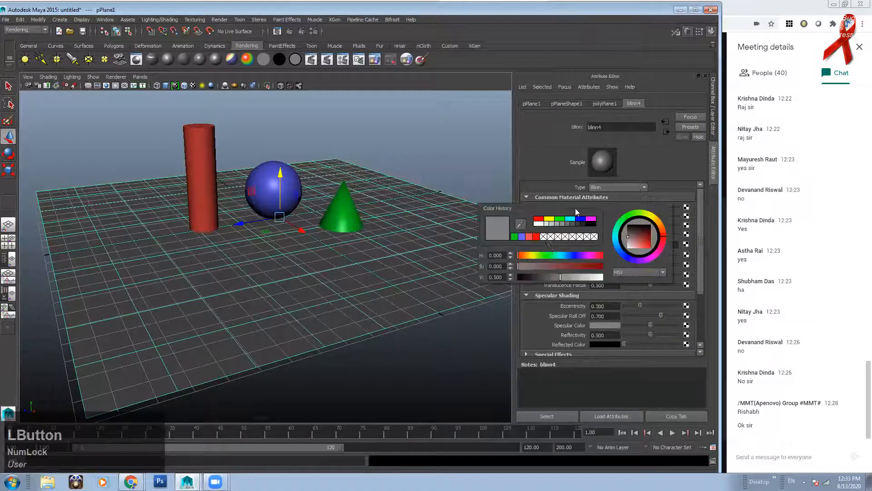
drag(645, 218, 637, 259)
click(491, 195)
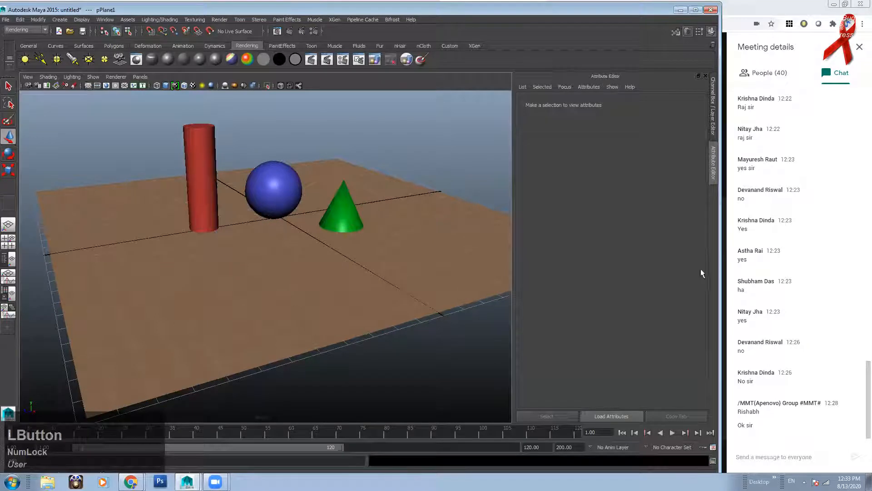
Step: Close the Attribute Editor and switch the shaded perspective viewport to use all lights
alt+drag(246, 210, 233, 210)
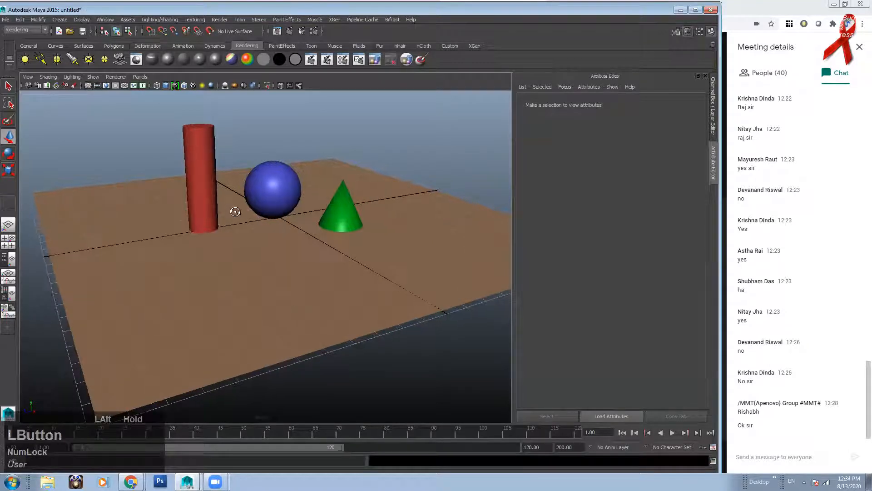
scroll(250, 219, up, 1)
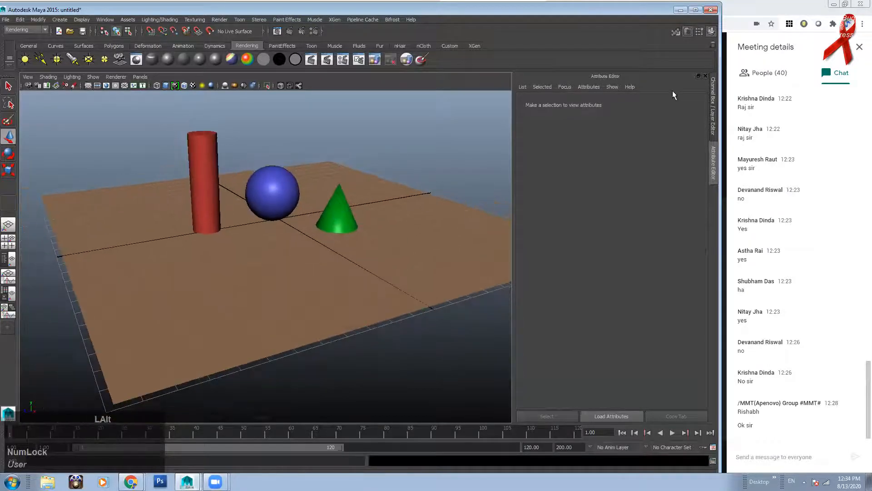
click(705, 76)
alt+drag(281, 186, 328, 250)
alt+right_drag(329, 246, 331, 238)
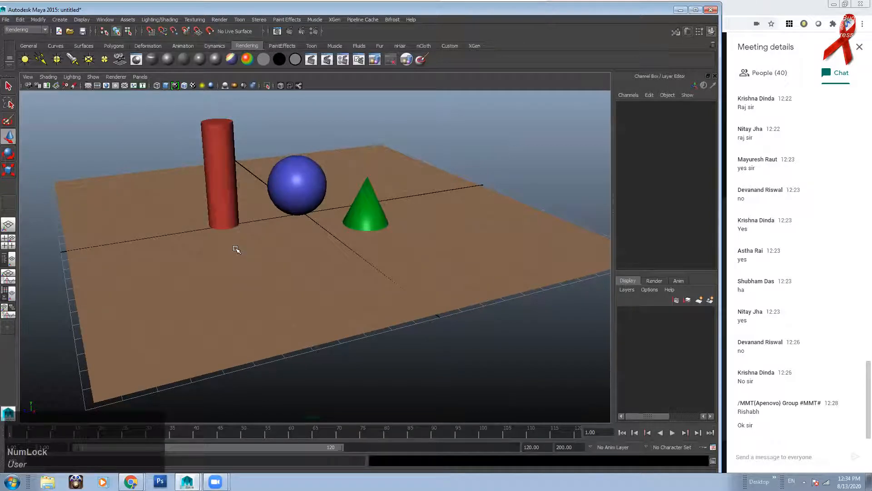
alt+drag(314, 255, 314, 250)
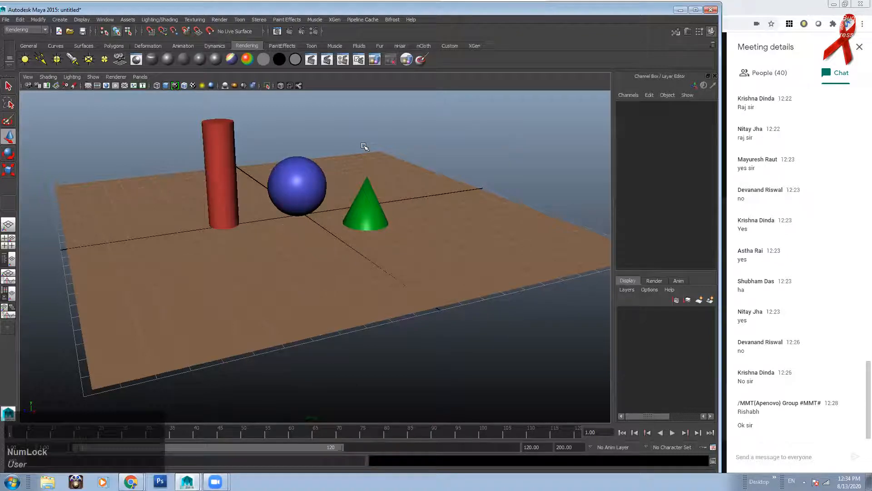
key(5)
key(7)
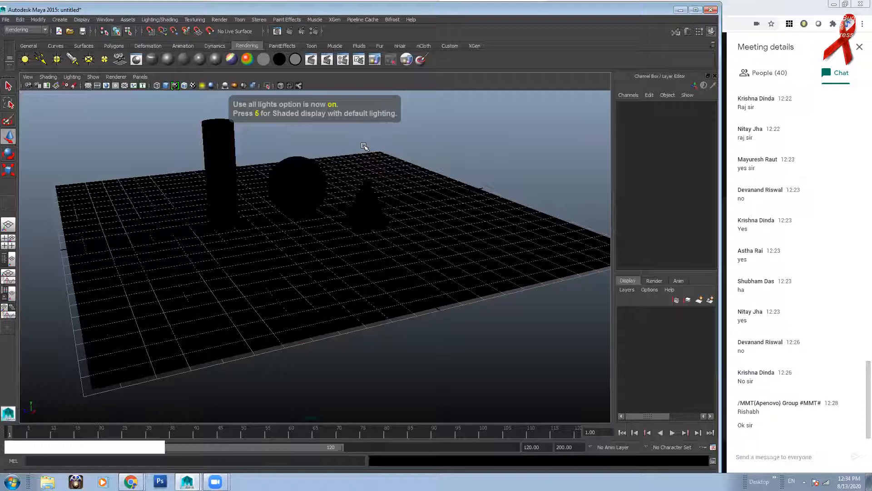
Step: Render the perspective view of the scene with Maya Software in Render View, and close the render window
alt+drag(360, 224, 356, 220)
alt+right_drag(356, 220, 376, 237)
alt+drag(376, 238, 356, 233)
alt+middle_drag(366, 220, 377, 219)
mouse_move(377, 219)
alt+mouse_down()
mouse_move(383, 222)
mouse_move(370, 229)
alt+mouse_up()
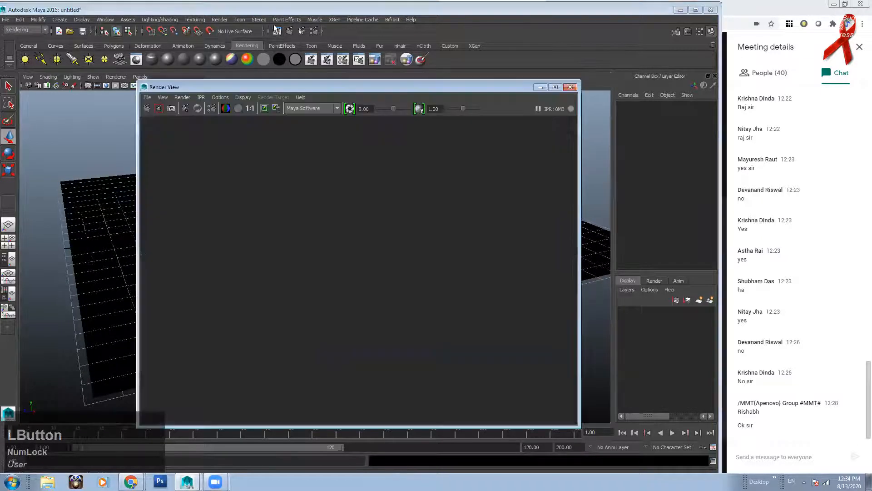
click(147, 108)
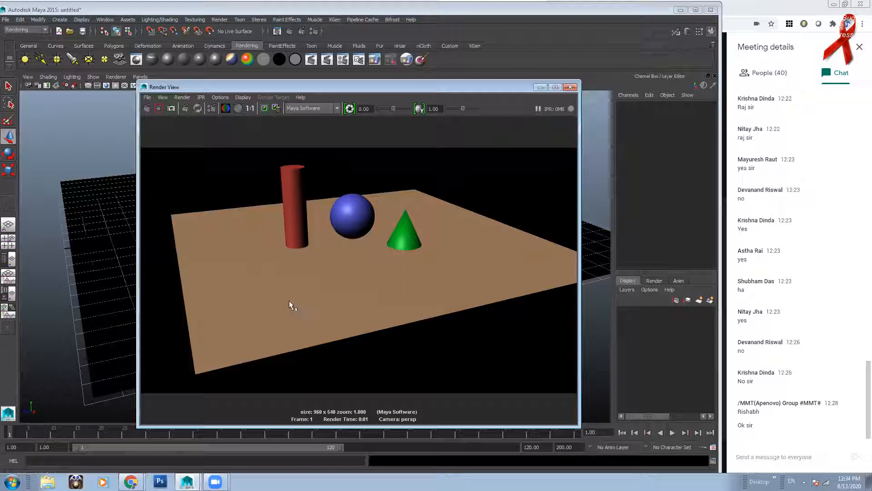
click(570, 87)
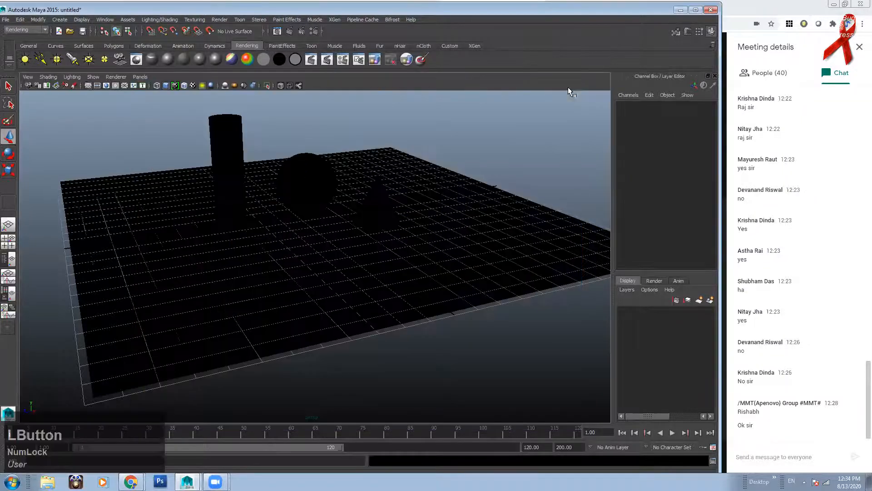
Step: Switch to the Google Meet browser window to check the class chat, and return to Maya
click(857, 387)
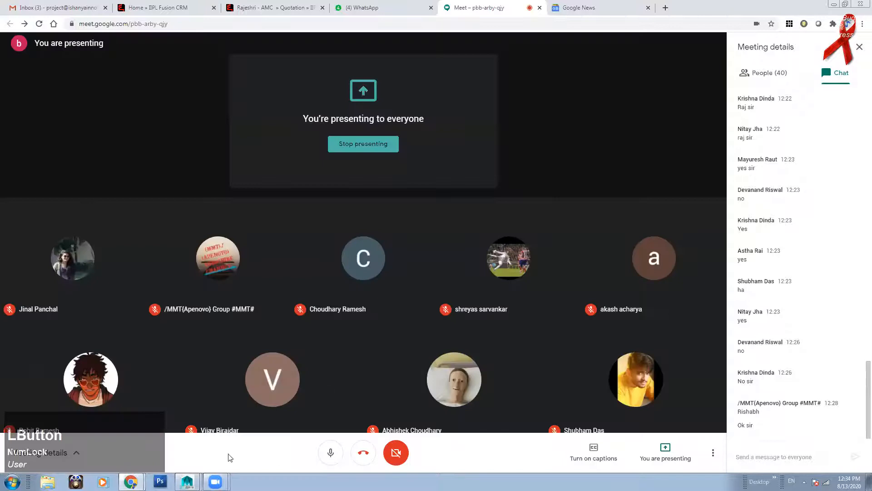
mouse_move(187, 481)
click(202, 444)
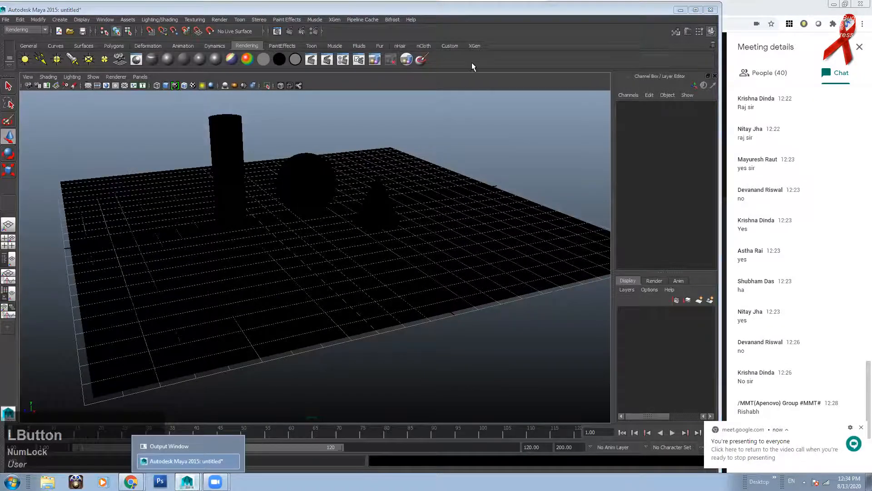
Step: Review the last render in Render View against the unlit viewport and dismiss the Google Meet notification
click(275, 30)
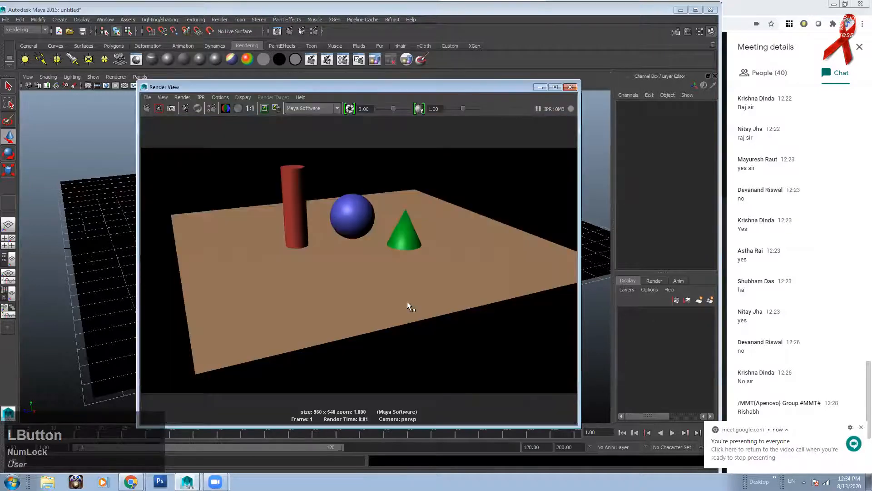
click(860, 427)
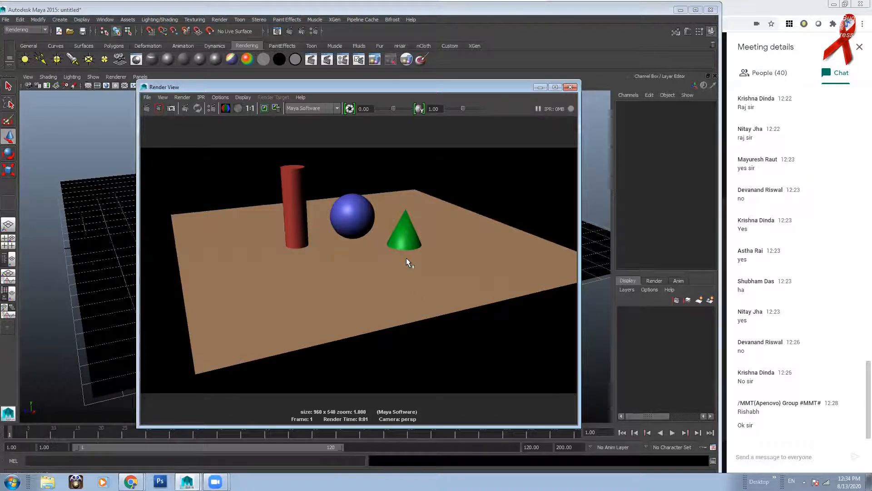
click(571, 86)
alt+drag(425, 275, 440, 247)
alt+right_drag(440, 247, 434, 245)
alt+middle_drag(434, 245, 411, 230)
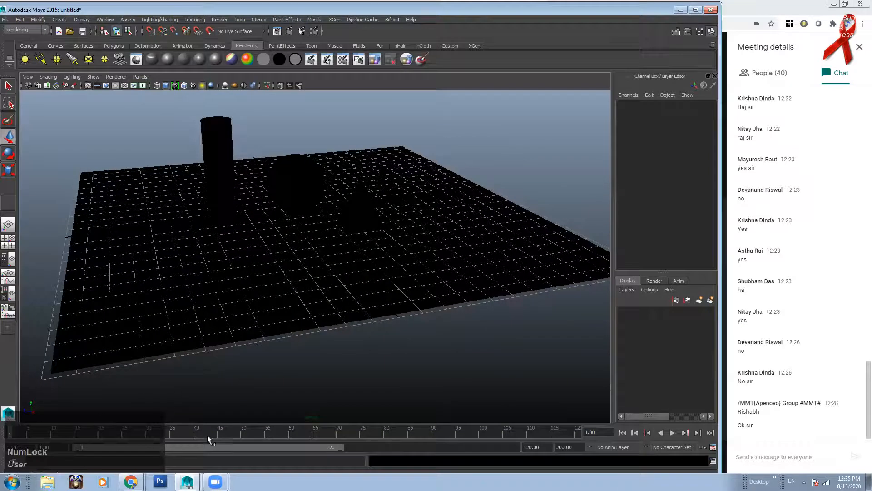
Step: Reopen Render View with the last render and check the Google Meet chat before returning to Maya
click(276, 31)
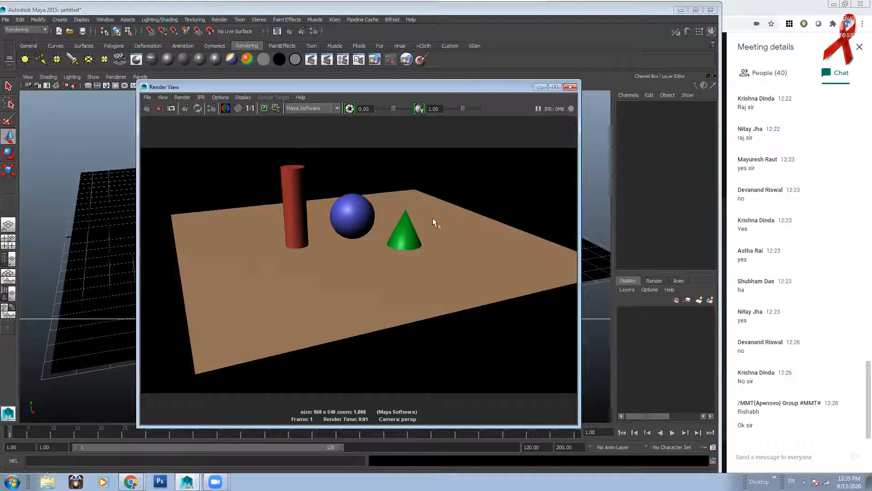
click(857, 397)
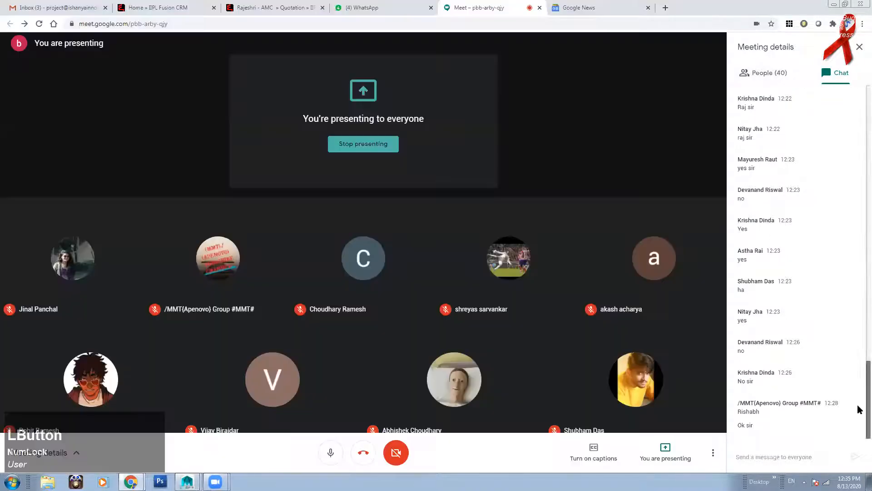
mouse_move(187, 481)
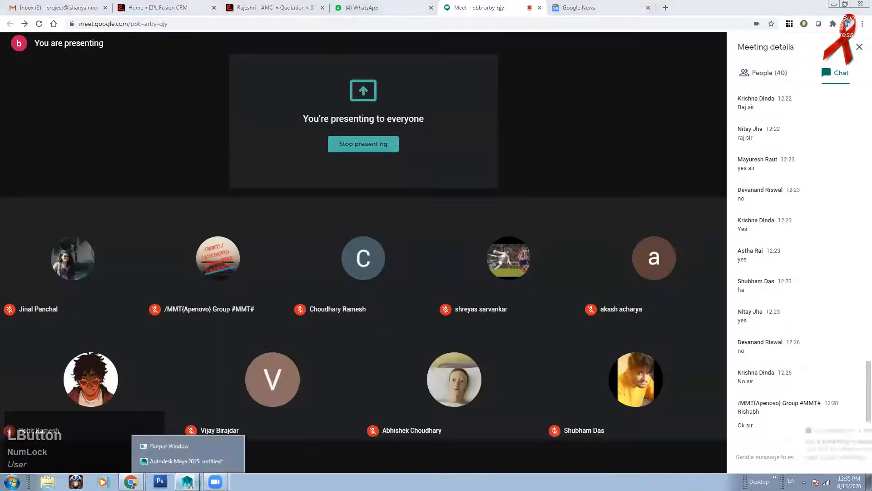
click(182, 462)
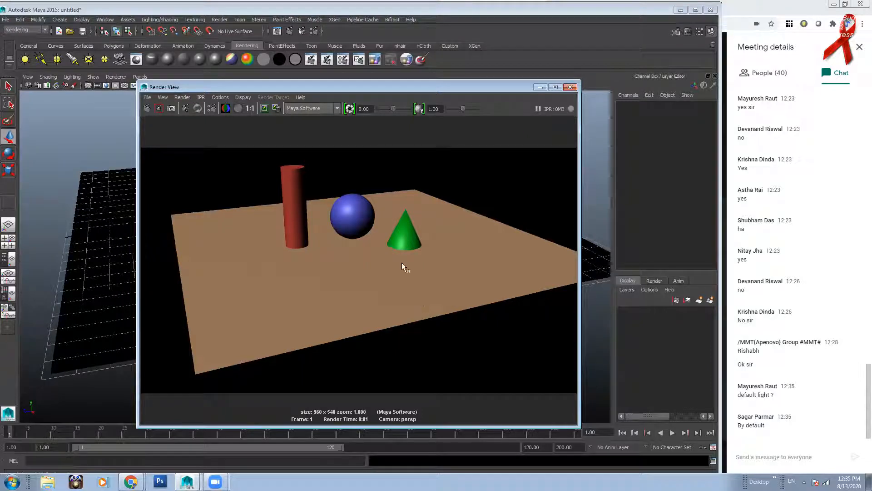
Step: Move the Render View window aside and open the Outliner to list the scene objects and default sets
drag(416, 89, 382, 83)
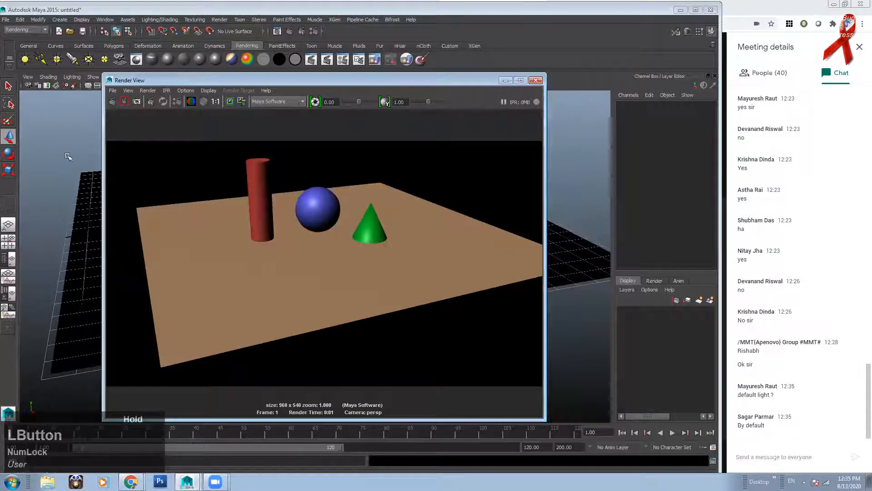
click(112, 20)
click(207, 7)
click(107, 19)
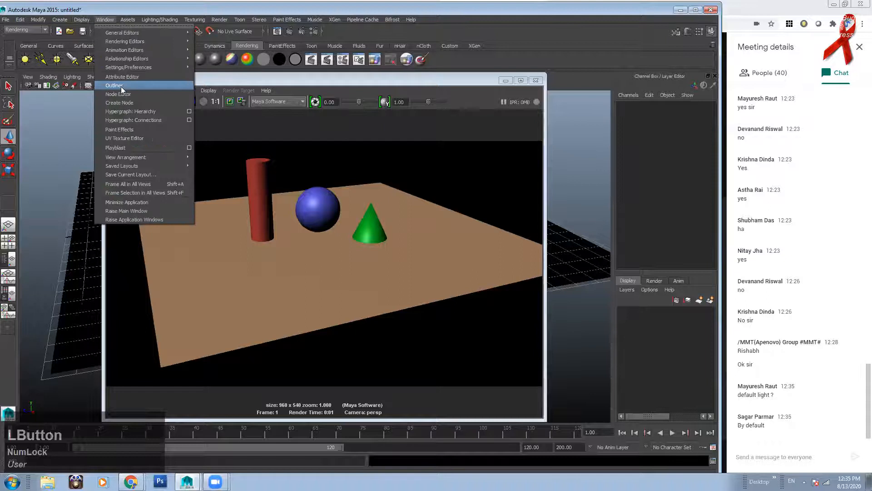
click(109, 19)
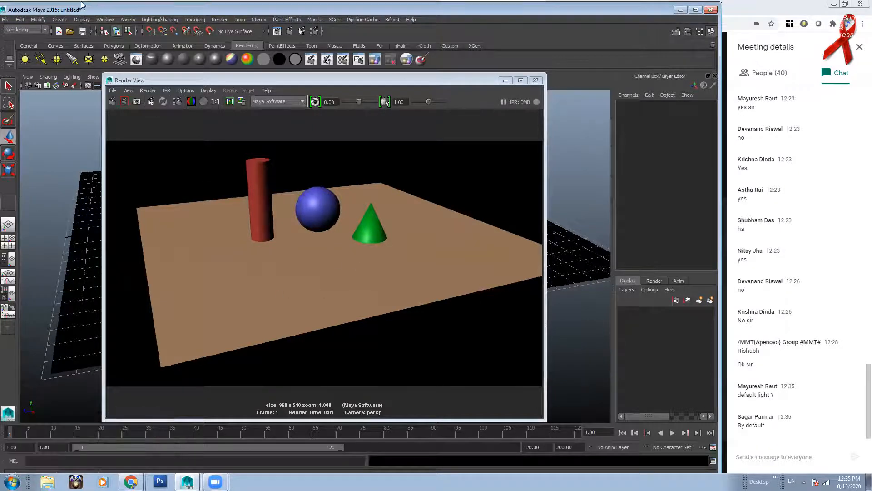
click(104, 20)
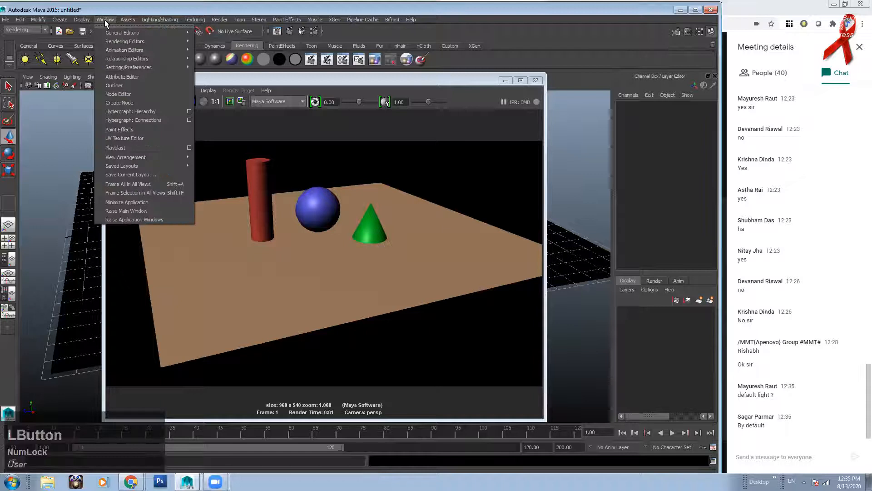
click(118, 84)
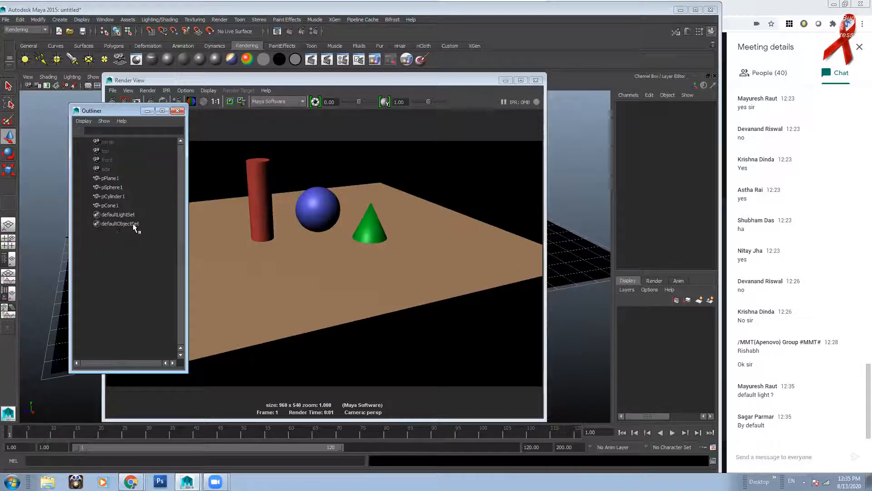
Step: Examine the Common options in Render Settings for the Maya Software renderer, and close the settings window
click(315, 31)
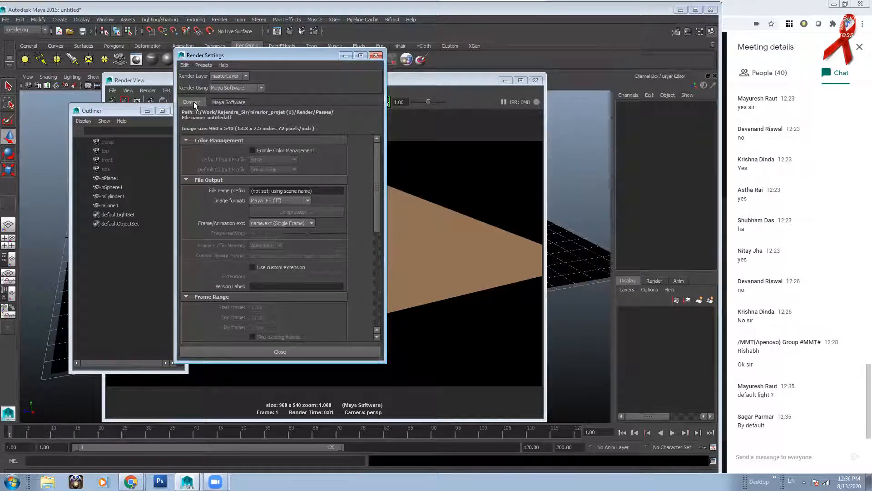
drag(376, 160, 389, 330)
click(375, 55)
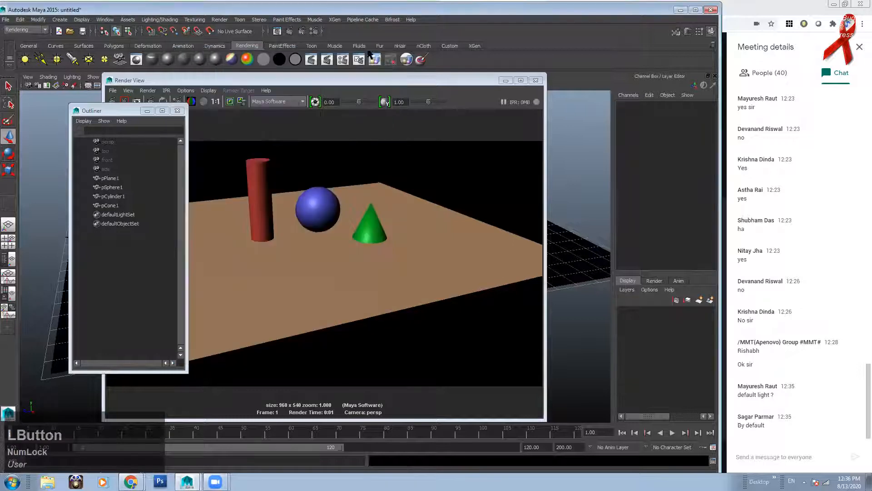
Step: Turn off Enable Default Light under Render Options in Render Settings and minimize the settings window
click(314, 32)
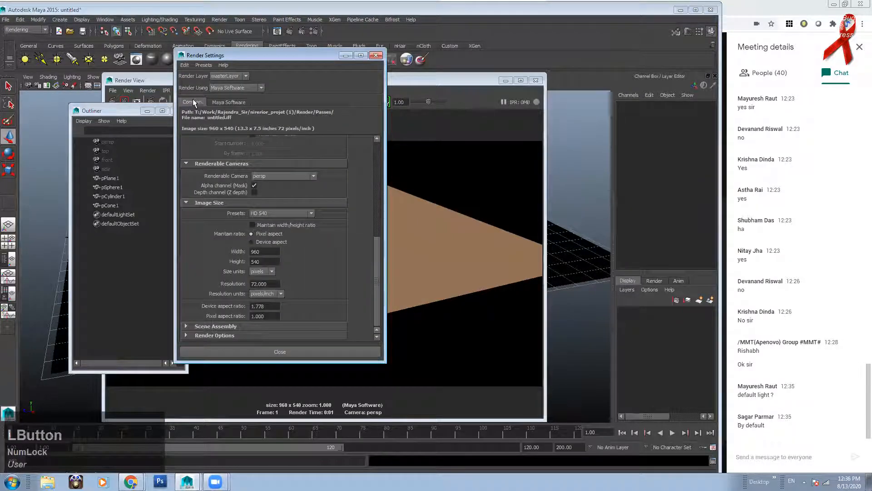
click(197, 335)
drag(376, 253, 379, 301)
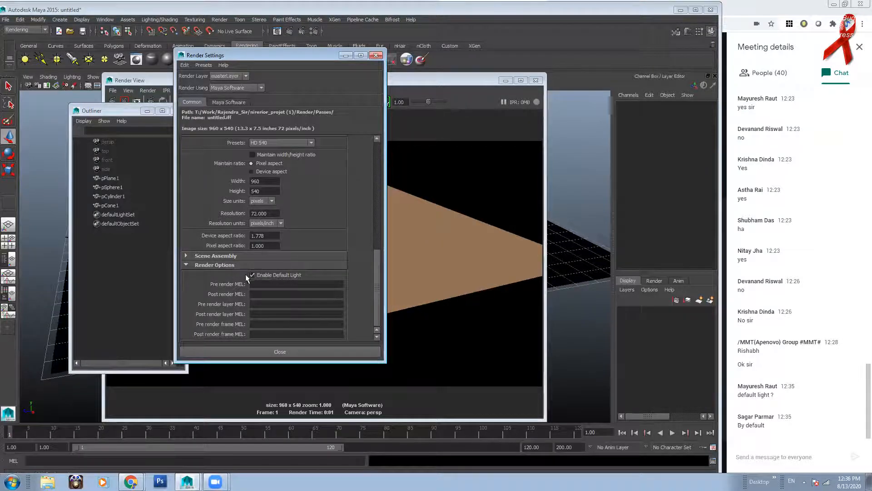
click(273, 275)
click(264, 61)
drag(264, 62, 284, 64)
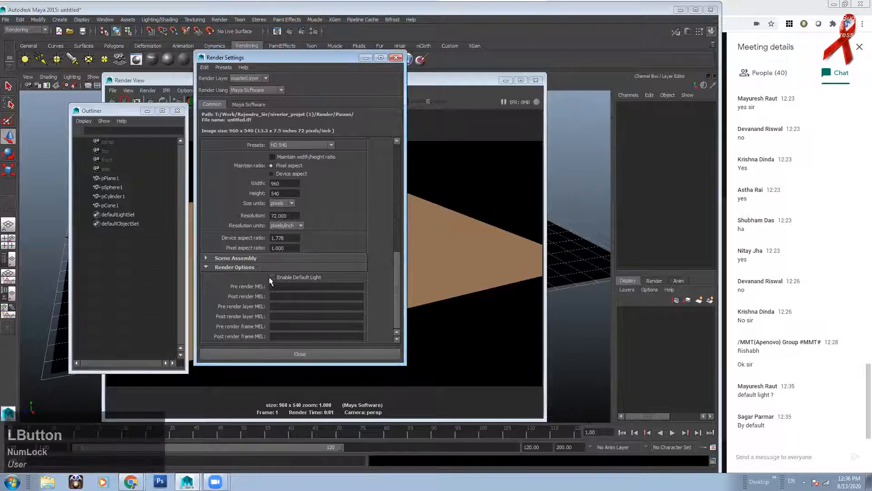
click(367, 57)
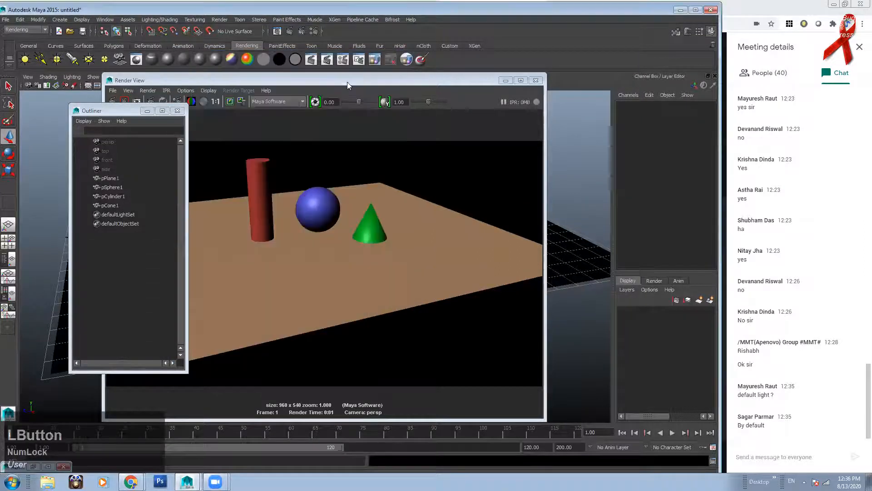
Step: Render the persp view without the default light and check the image's alpha channel before restoring the color display
drag(351, 81, 403, 79)
click(165, 99)
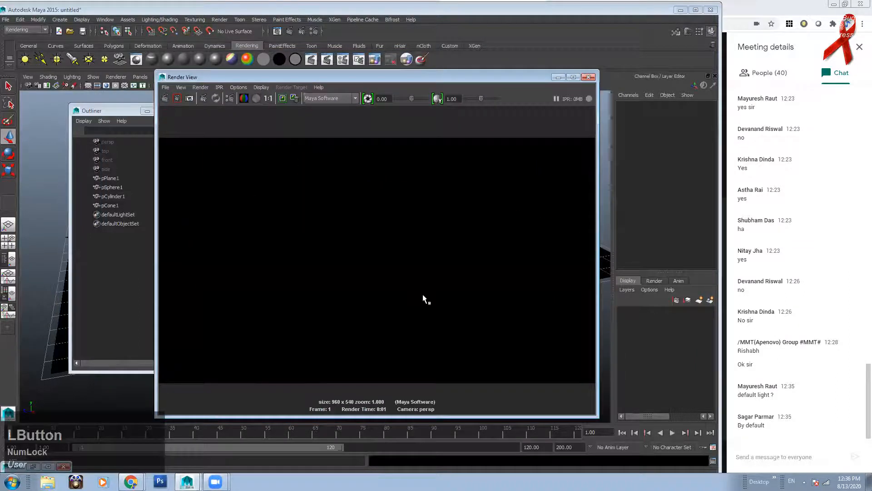
click(255, 98)
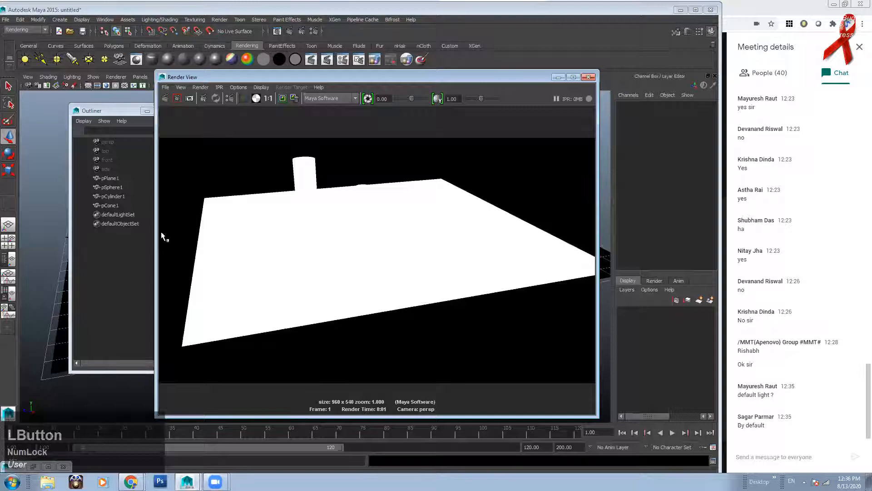
click(243, 99)
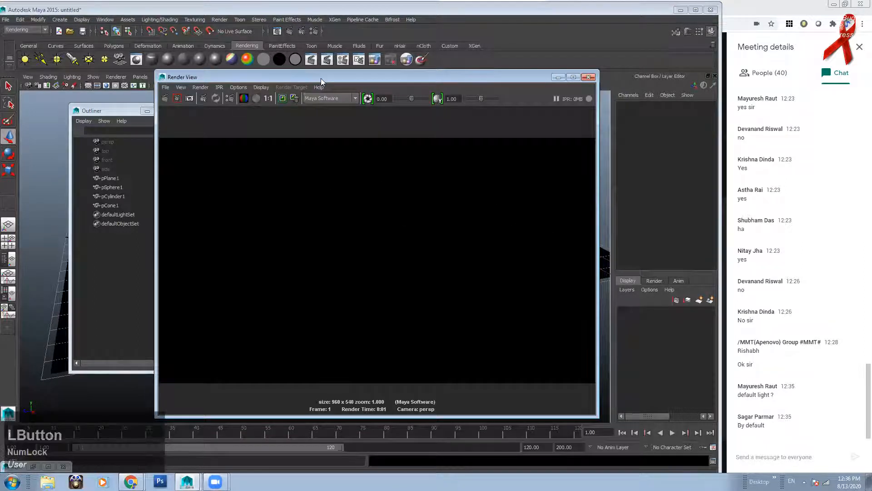
Step: Turn Enable Default Light back on in Render Settings and re-render the scene
drag(320, 78, 373, 72)
click(313, 31)
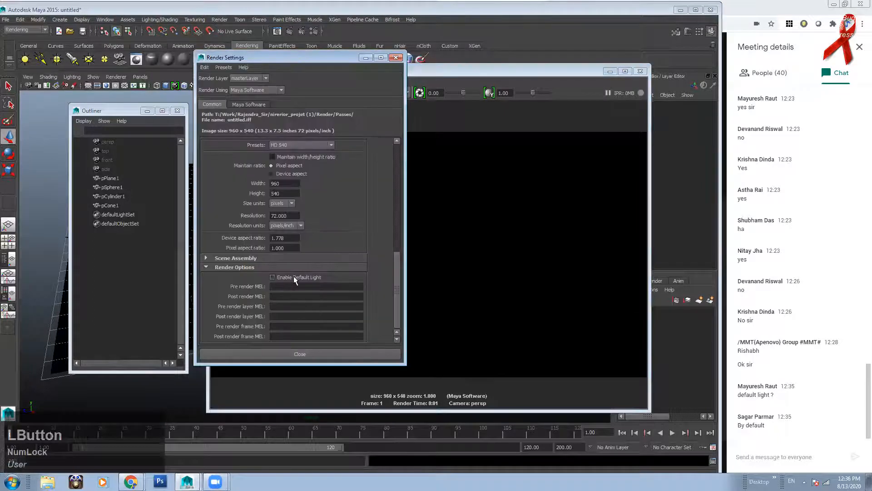
click(293, 276)
click(486, 78)
click(217, 93)
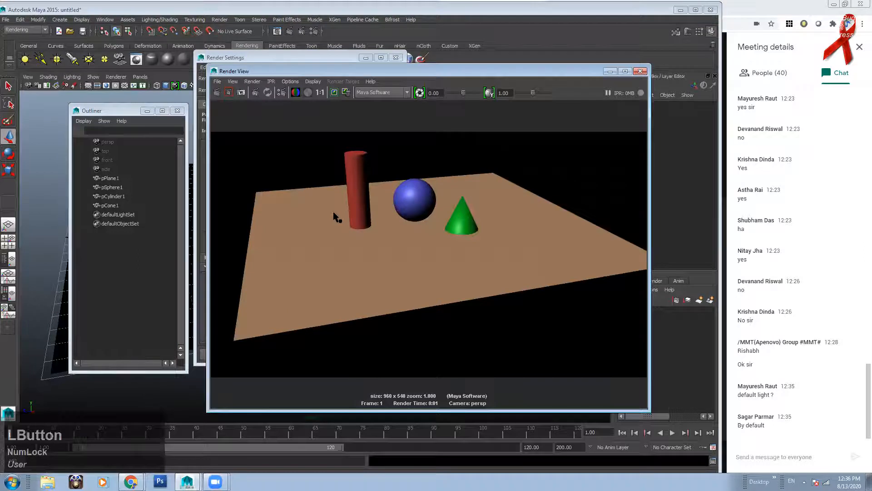
Step: Turn the default light off again, close Render Settings and re-render, minimizing the Outliner to clear the view
drag(336, 71, 388, 73)
drag(227, 57, 183, 59)
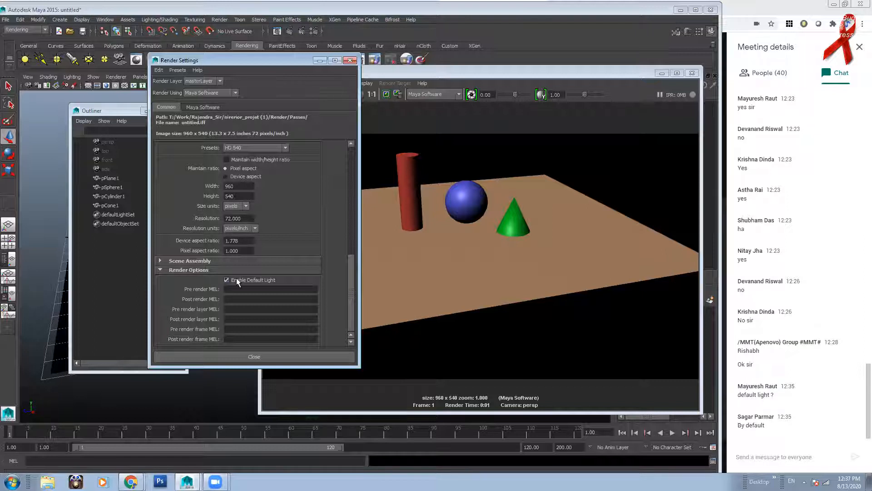
click(350, 60)
click(269, 95)
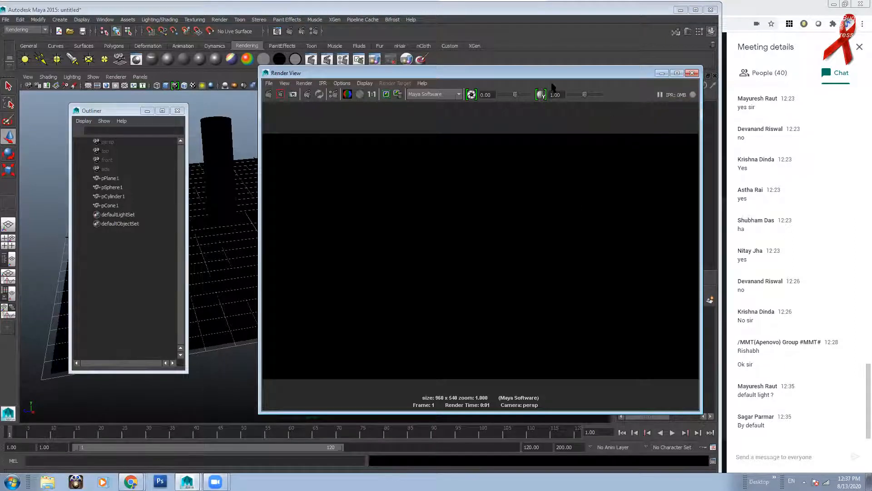
click(147, 111)
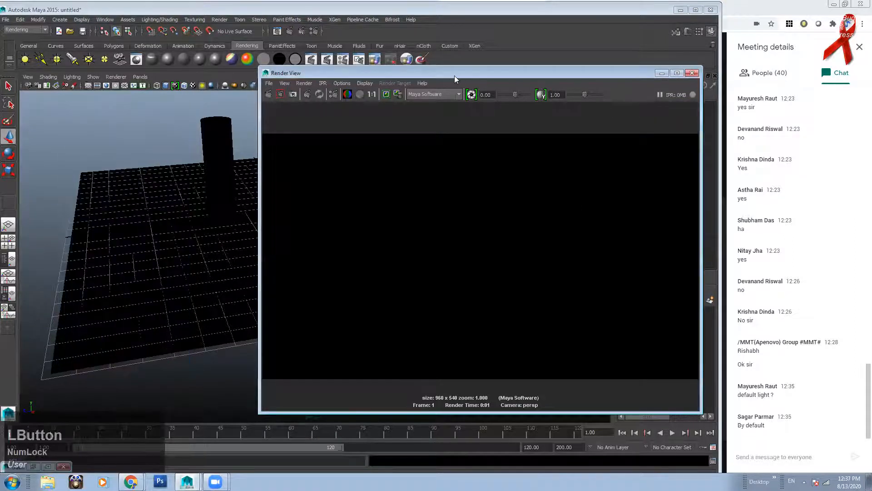
drag(454, 76, 459, 69)
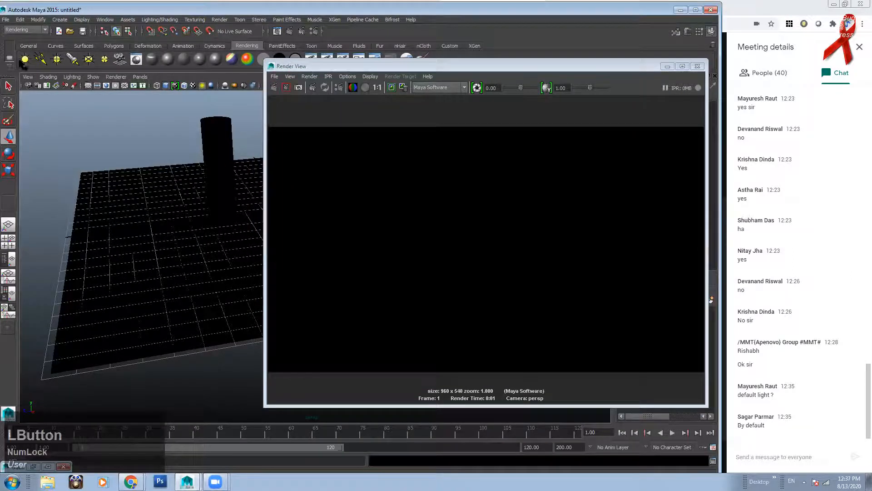
Step: Switch to Google Meet and post "Ambient" and "Directional" as separate chat messages
click(789, 455)
text(Ambine)
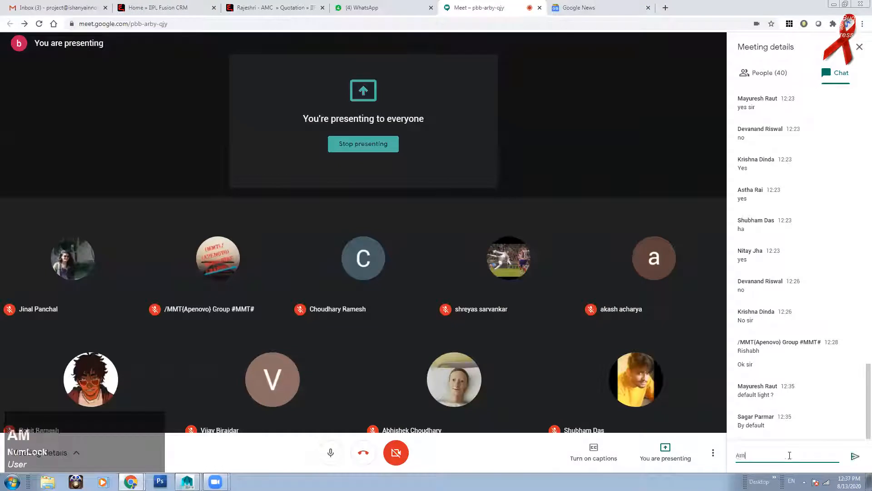
key(BackSpace)
key(BackSpace)
text(ent)
key(Return)
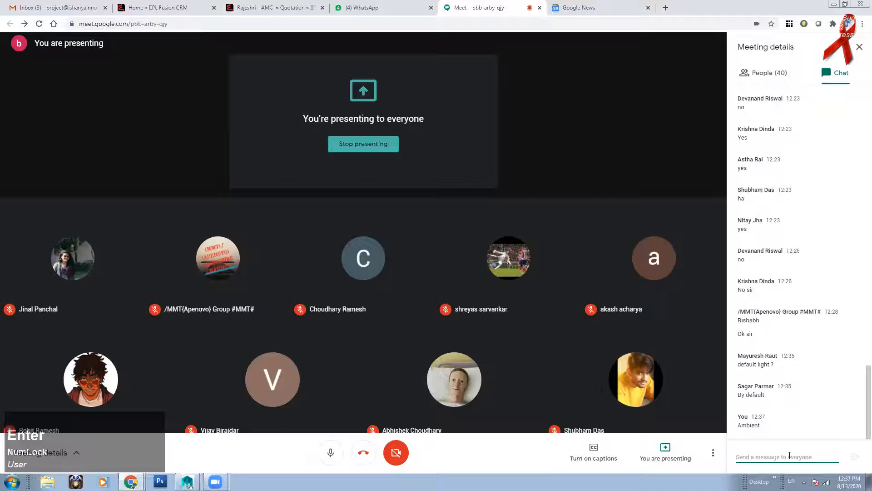
text(Directional)
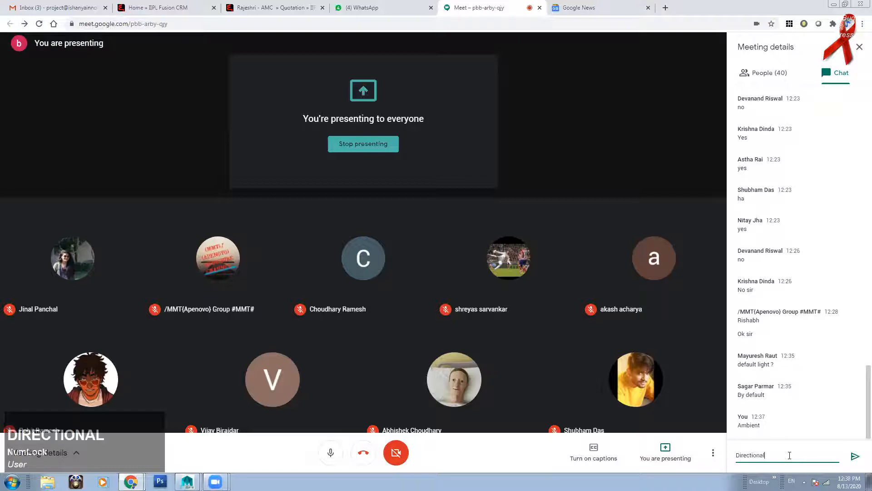
key(Return)
Step: Post "Point Light", "Area Light" and "Volume Light" as separate chat messages and return to Maya
text(Point Light)
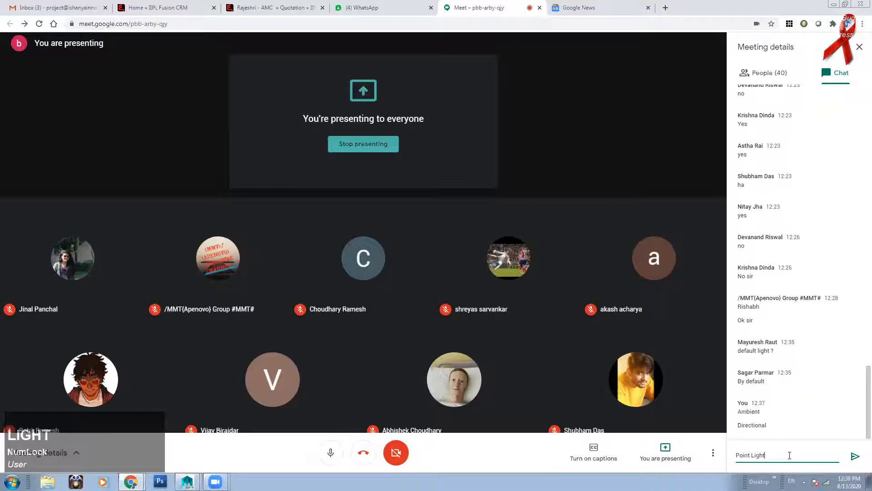
key(Return)
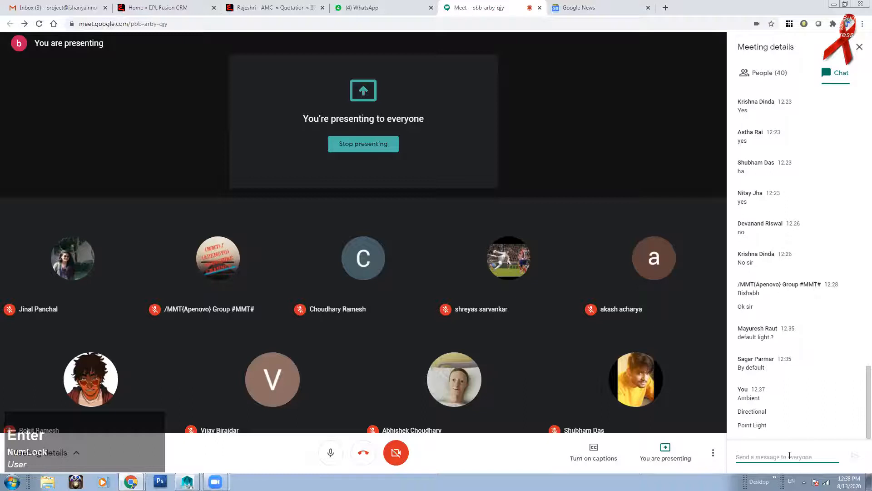
text(Area Light)
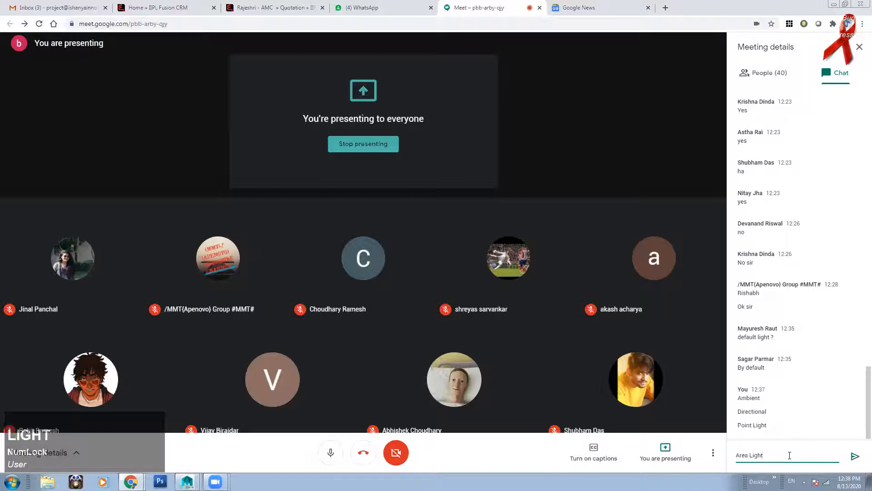
key(Return)
text(Volume Light)
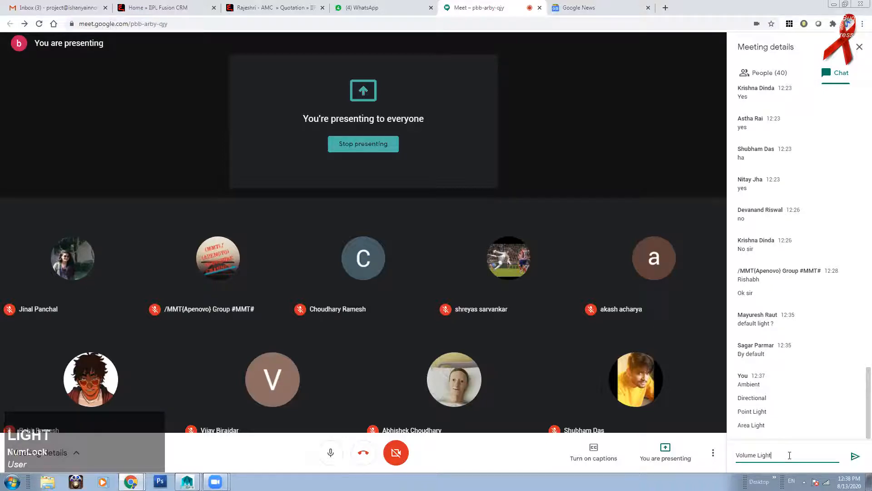
key(Return)
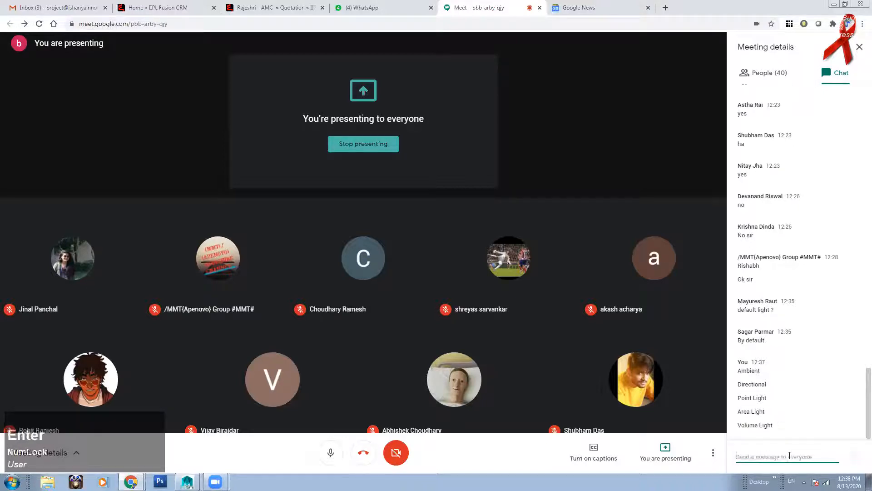
click(187, 482)
click(177, 448)
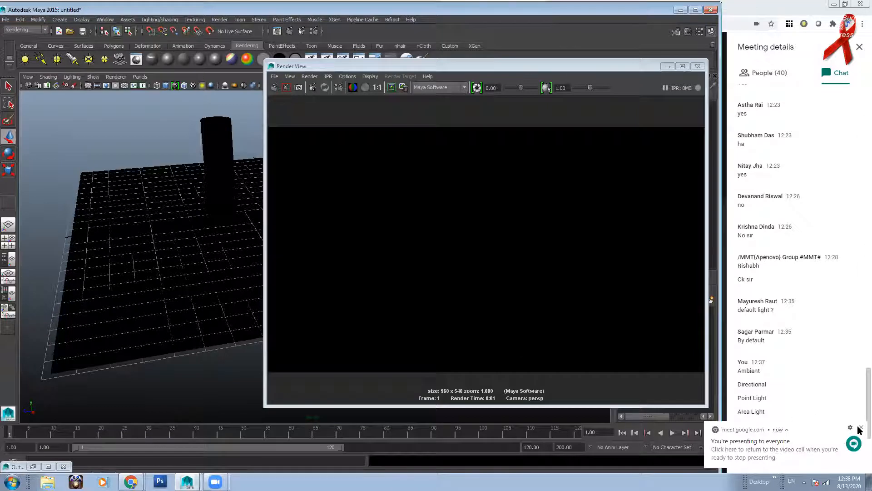
Step: Post "Spot Light" in the Google Meet chat and return to Maya
click(767, 442)
click(766, 456)
text(Spot Light)
key(Return)
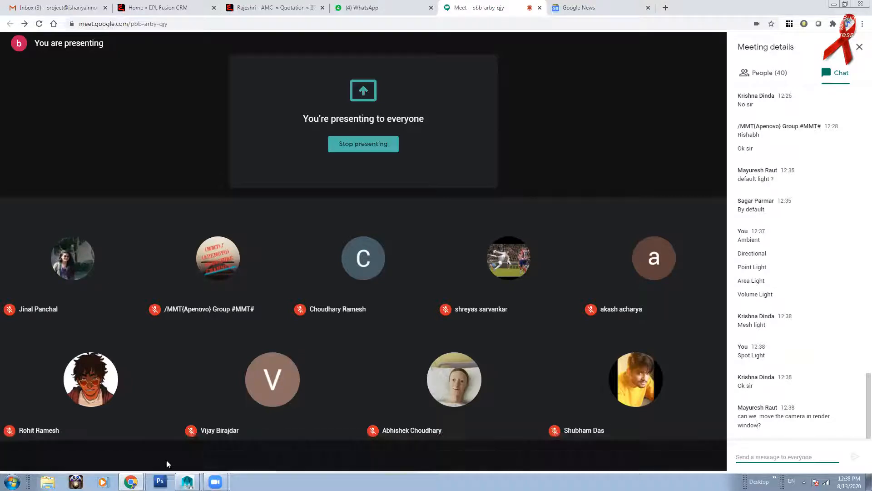
mouse_move(187, 481)
click(184, 459)
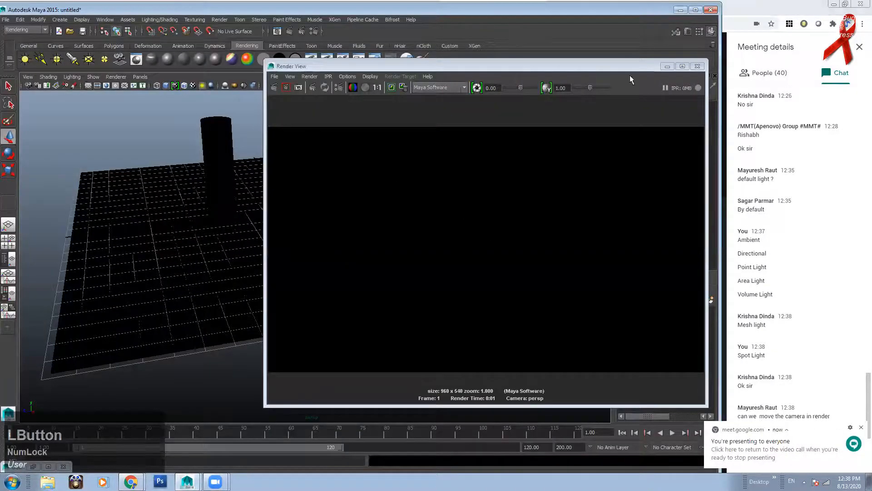
Step: Close Render View, orbit the perspective view around the unlit objects, and dismiss the Google Meet notification
click(698, 66)
alt+drag(236, 214, 286, 228)
mouse_move(286, 227)
alt+right_down()
mouse_move(299, 245)
mouse_move(284, 236)
alt+right_up()
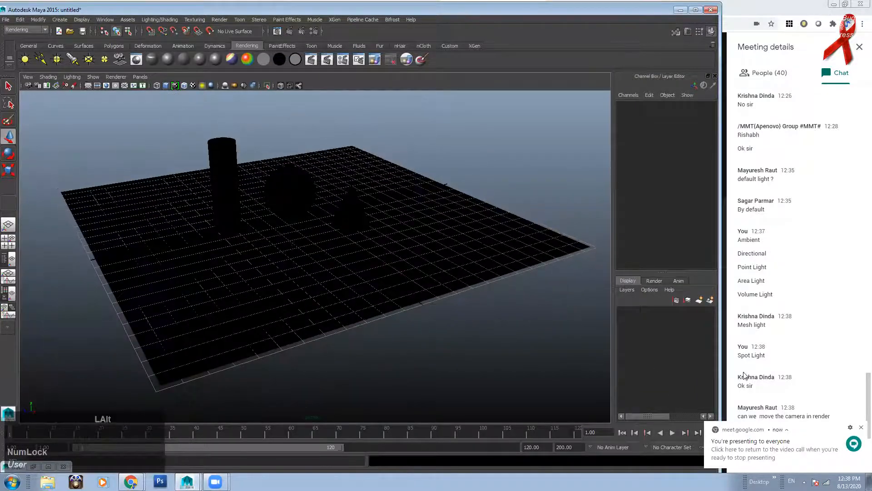
click(861, 427)
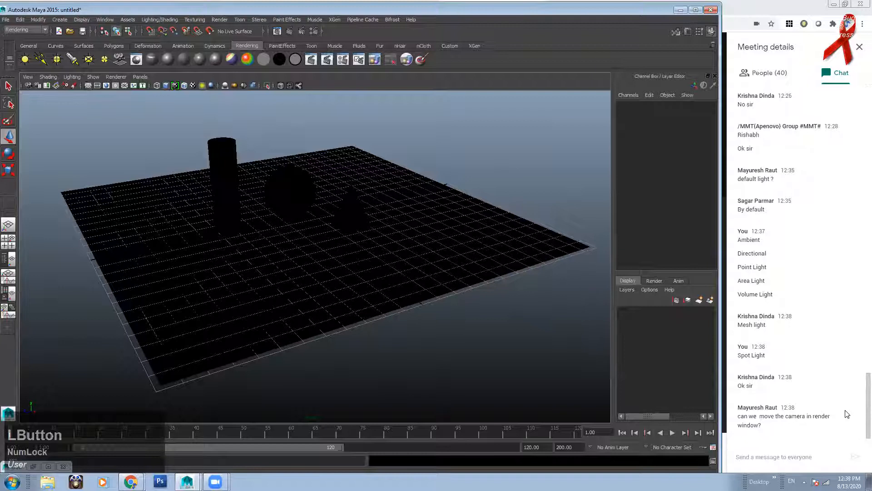
Step: Reopen Render View and zoom out on the rendered image
click(277, 31)
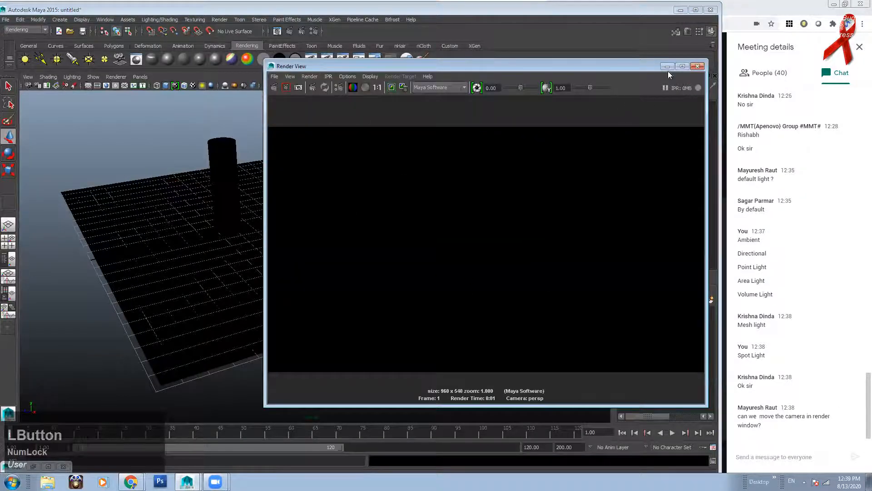
scroll(508, 239, down, 1)
scroll(507, 239, down, 1)
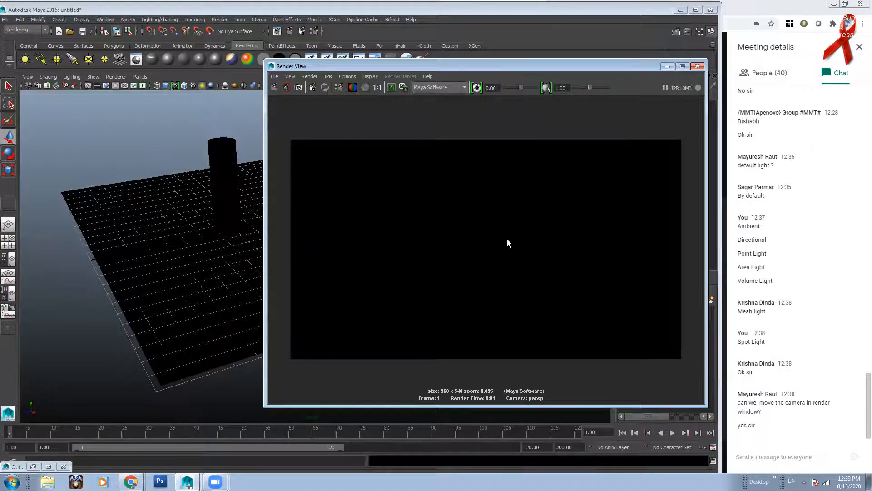
Step: Minimize Render View and inspect the cylinder, sphere and cone from several angles by moving the perspective camera
click(667, 67)
alt+drag(278, 204, 347, 259)
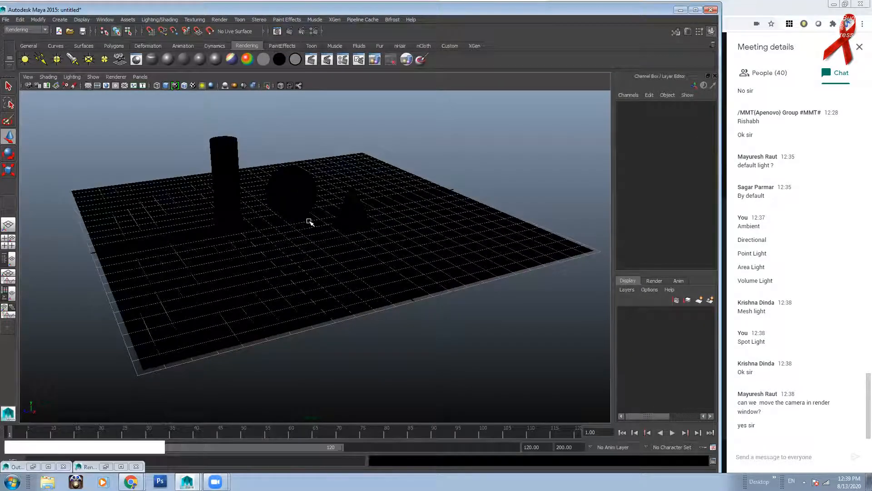
alt+drag(381, 219, 340, 218)
alt+right_drag(304, 218, 323, 218)
alt+middle_click(312, 206)
alt+drag(298, 206, 321, 204)
alt+middle_drag(312, 201, 336, 195)
mouse_move(323, 197)
alt+mouse_down()
mouse_move(334, 197)
mouse_move(323, 186)
alt+mouse_up()
alt+middle_drag(320, 183, 344, 194)
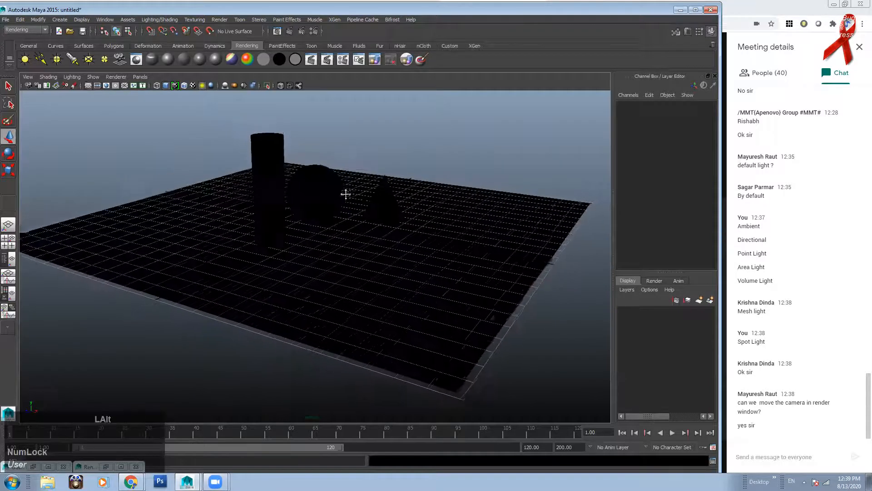
alt+drag(345, 195, 340, 195)
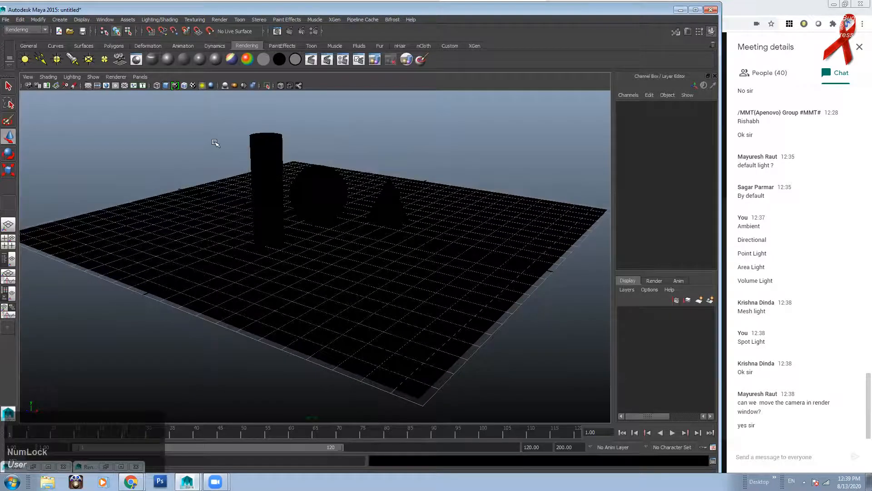
Step: Compare zooming the image in Render View with orbiting the perspective camera in the viewport, minimizing Render View
click(280, 31)
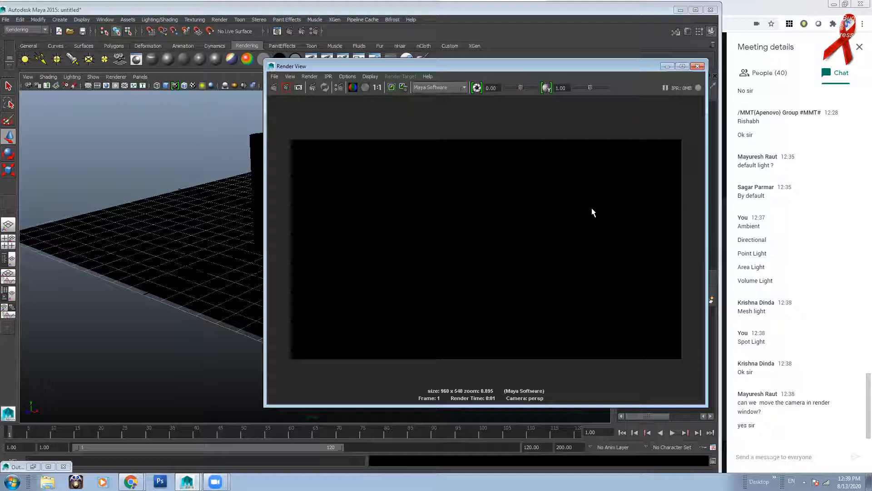
alt+right_drag(442, 225, 408, 253)
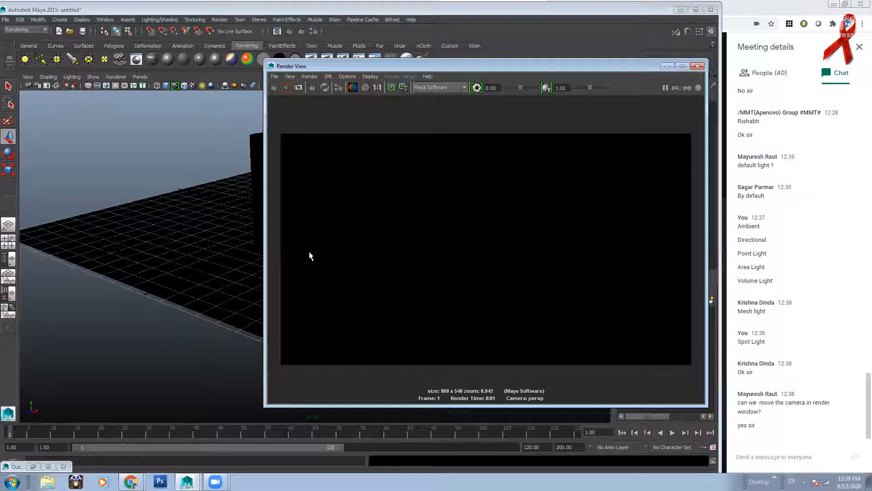
alt+drag(229, 249, 177, 228)
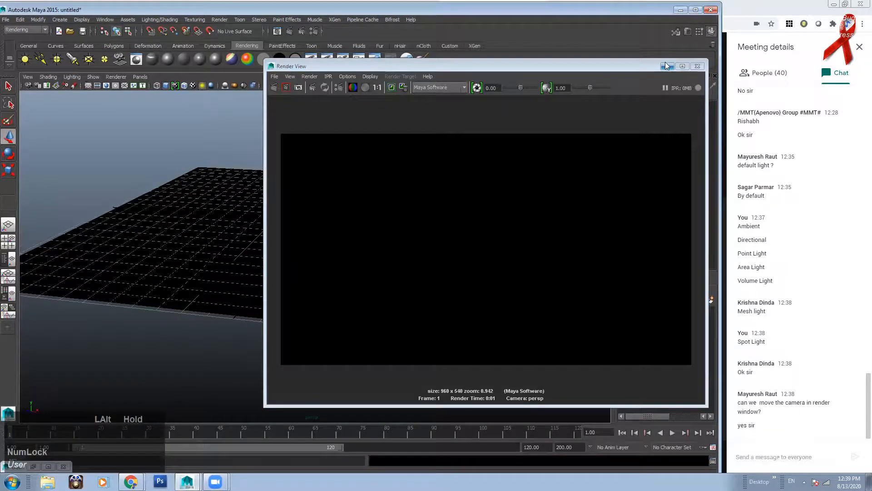
click(667, 66)
alt+drag(272, 186, 308, 188)
alt+drag(239, 178, 428, 20)
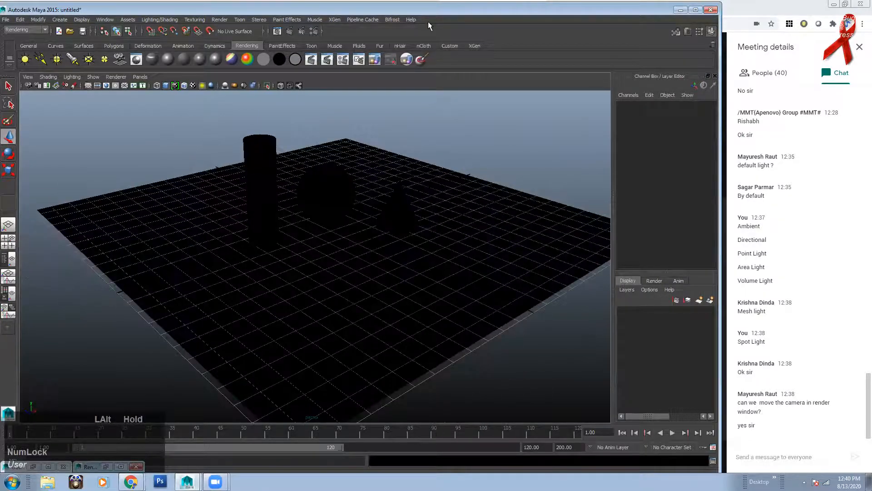
Step: Review the rendered image in Render View, minimize it, and orbit the perspective view around the unlit objects
click(278, 31)
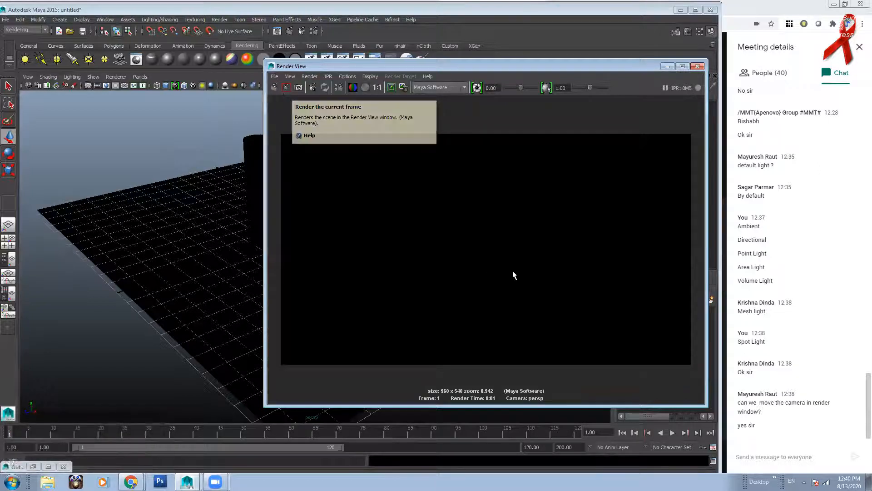
click(667, 66)
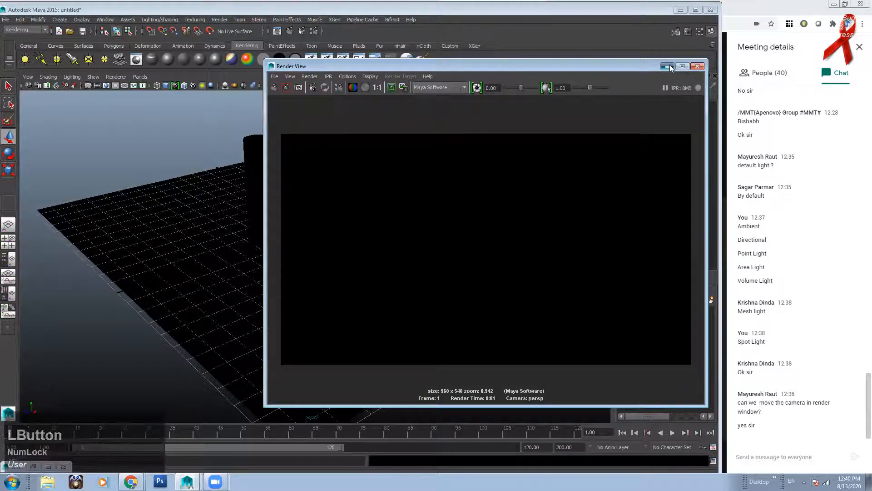
alt+drag(399, 245, 345, 218)
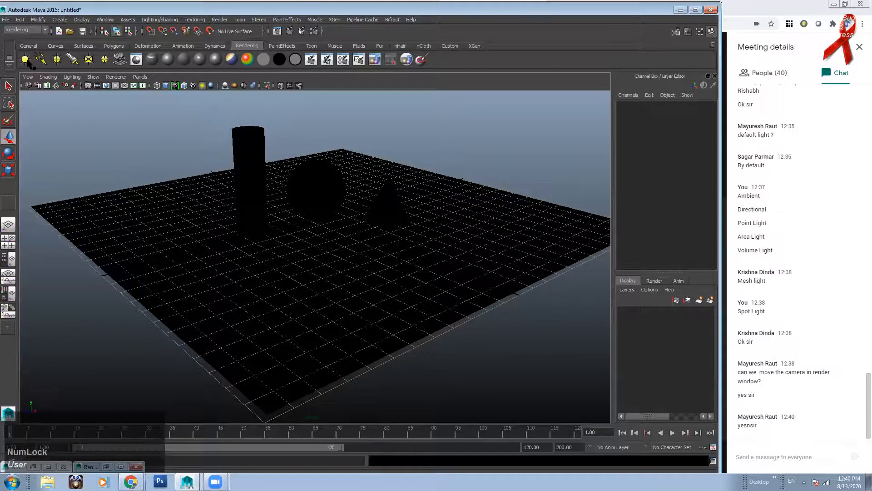
Step: Create an ambient light and raise it to about 4.24 units in Y, above the sphere
click(25, 60)
drag(323, 171, 334, 89)
alt+drag(338, 134, 291, 165)
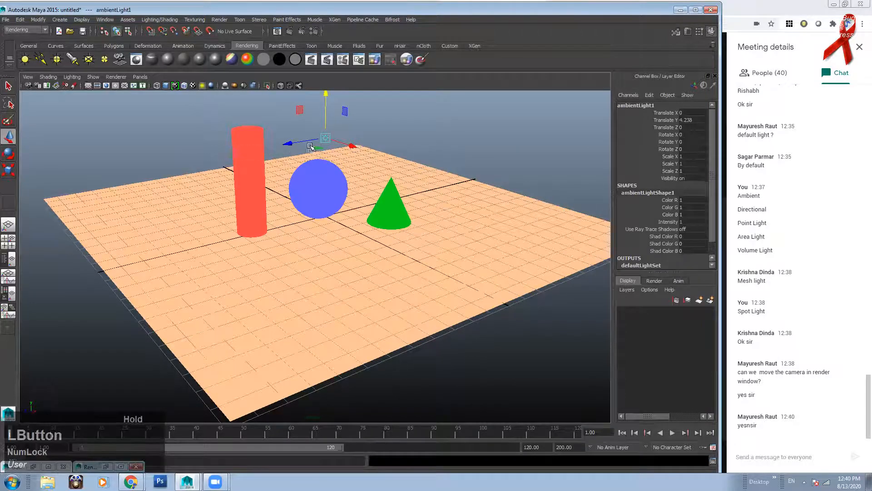
Step: Reselect the ambient light and move it beyond the cylinder to about X -5.71, Z 6.71
click(321, 145)
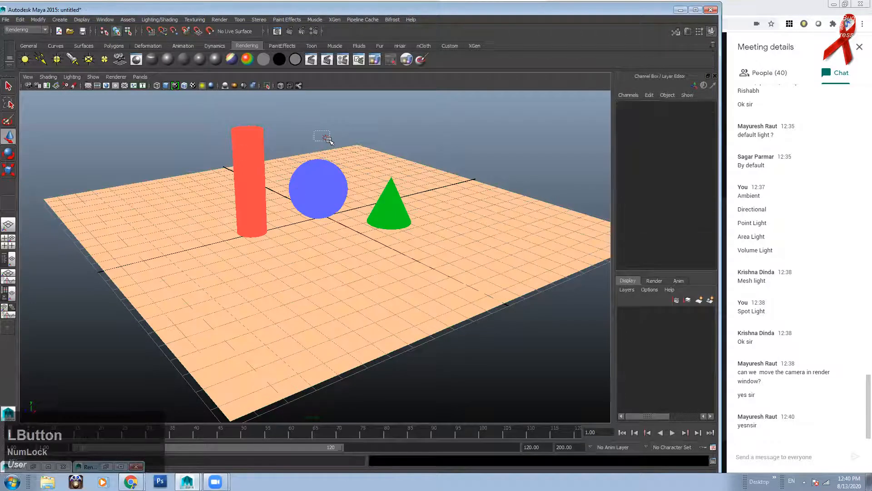
click(324, 137)
drag(319, 147, 143, 145)
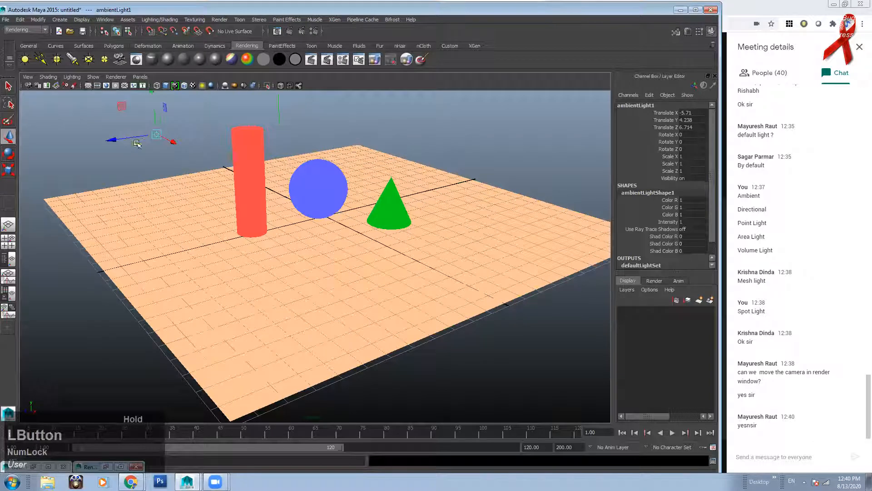
Step: Compare the Legacy High Quality Viewport renderer with Viewport 2.0, ending on Legacy High Quality Viewport
click(119, 77)
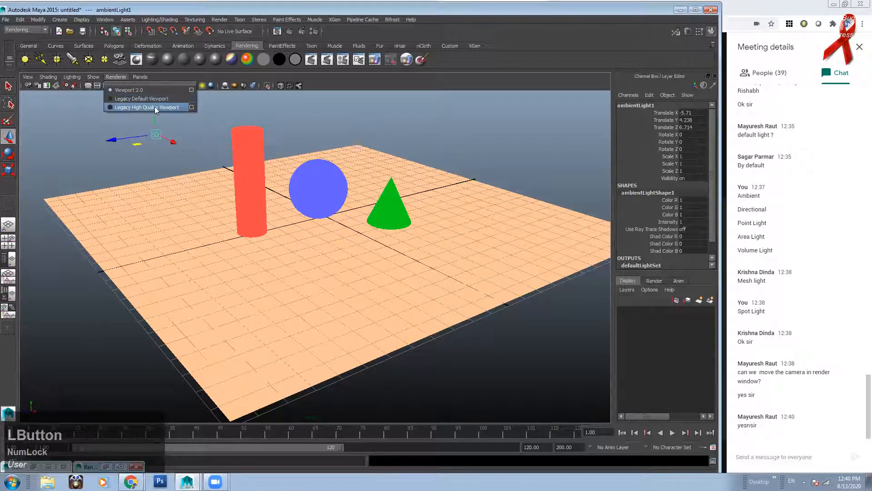
click(128, 89)
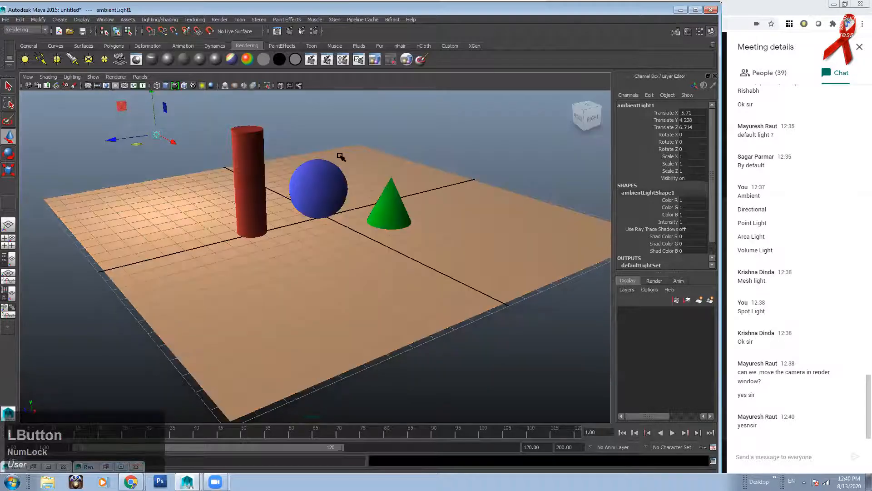
drag(175, 143, 175, 143)
click(118, 76)
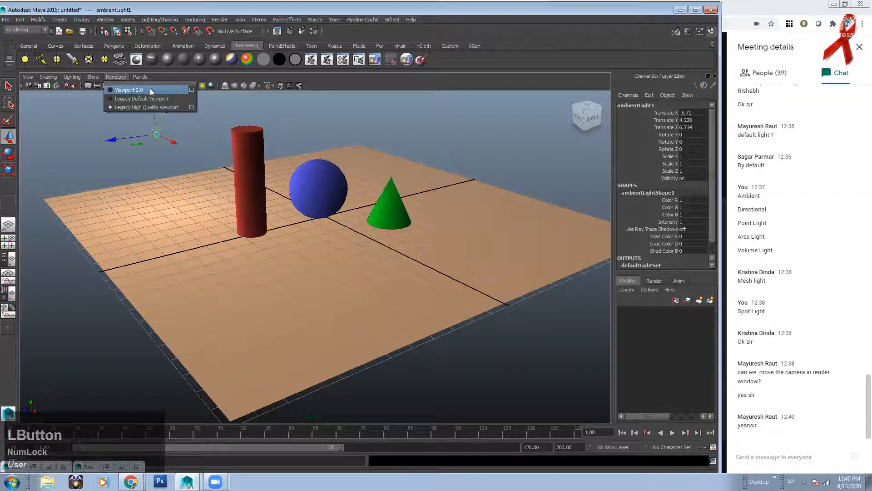
click(132, 98)
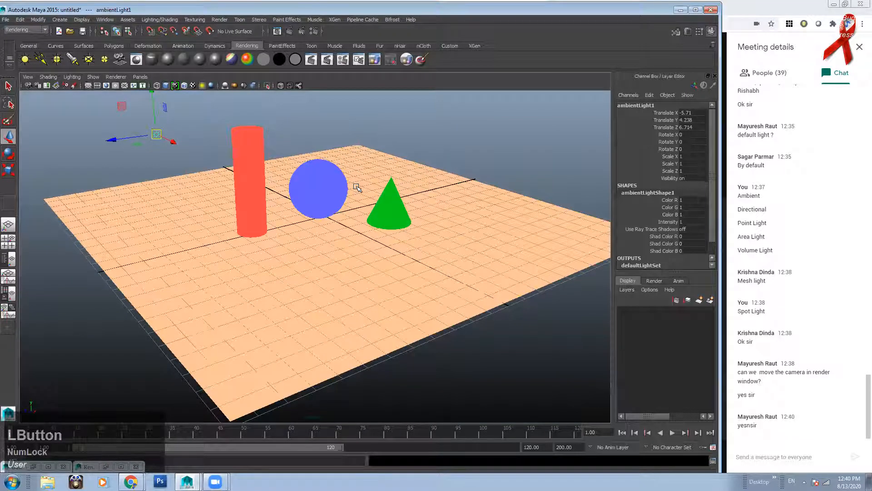
click(115, 77)
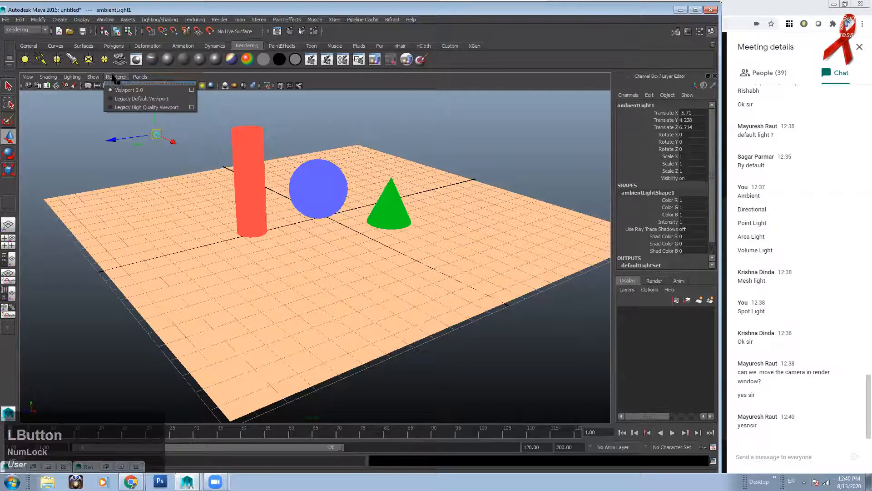
click(149, 107)
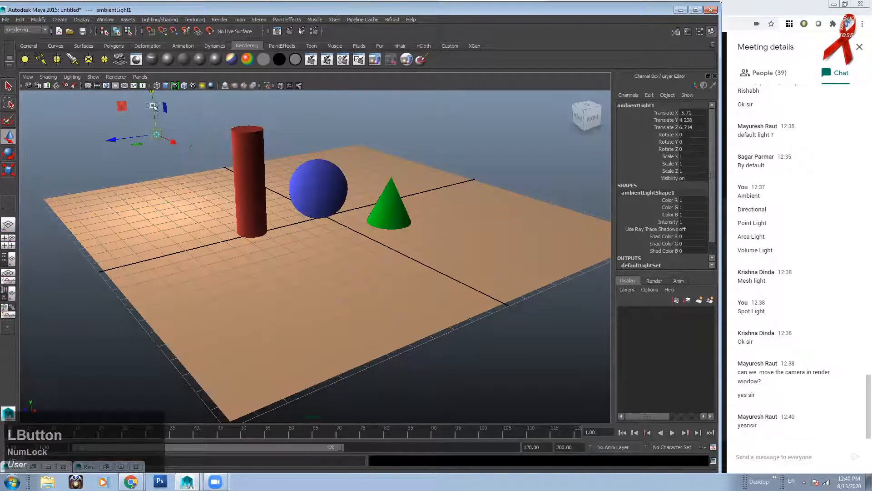
Step: Reselect the ambient light and examine its shading on the cylinder, sphere and cone from several angles and distances
click(181, 136)
click(156, 135)
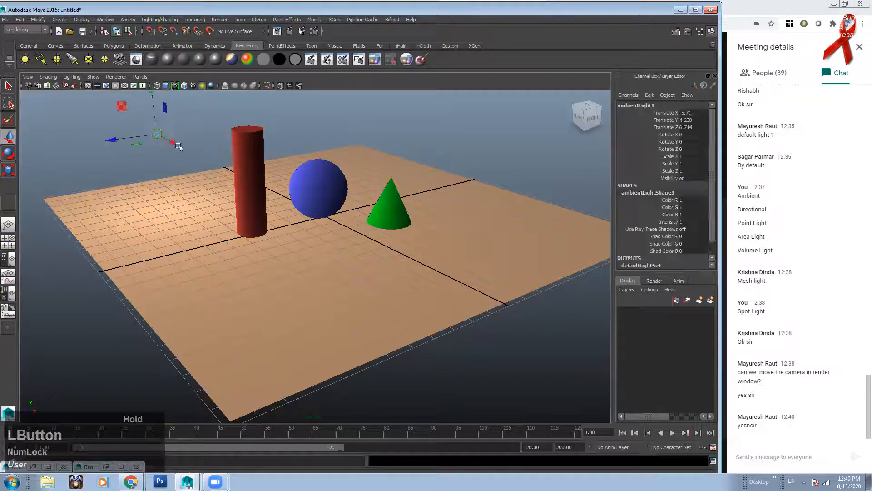
alt+drag(282, 209, 306, 195)
key(6)
key(7)
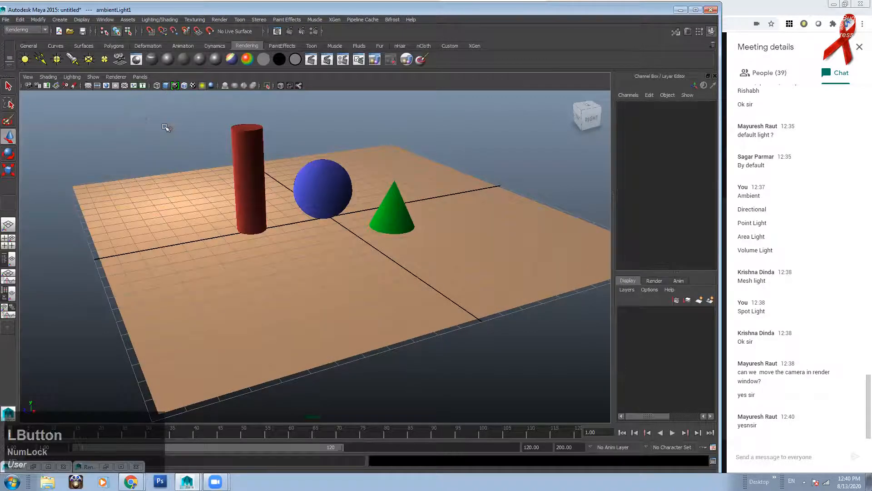
alt+drag(164, 156, 170, 160)
alt+right_drag(170, 160, 267, 212)
alt+drag(267, 212, 298, 179)
alt+right_drag(297, 179, 206, 167)
alt+drag(263, 188, 244, 173)
alt+right_drag(245, 174, 288, 187)
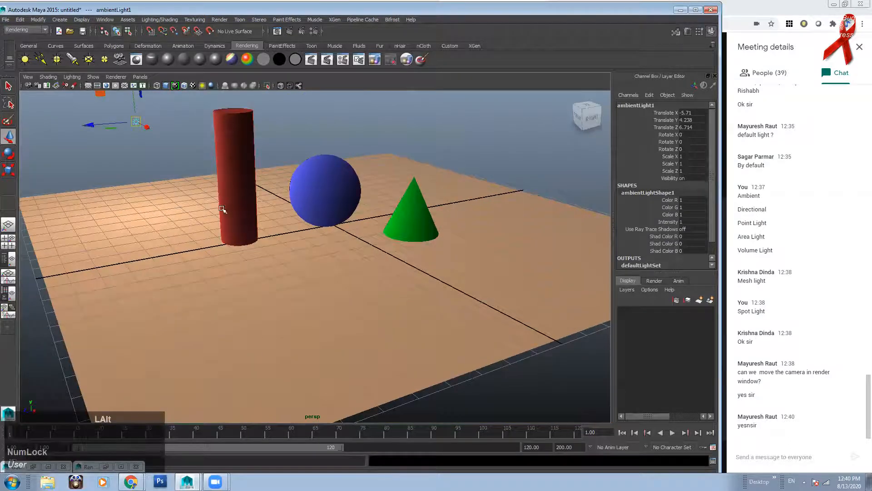
alt+drag(223, 211, 226, 221)
mouse_move(334, 237)
alt+right_down()
mouse_move(302, 227)
mouse_move(324, 224)
alt+right_up()
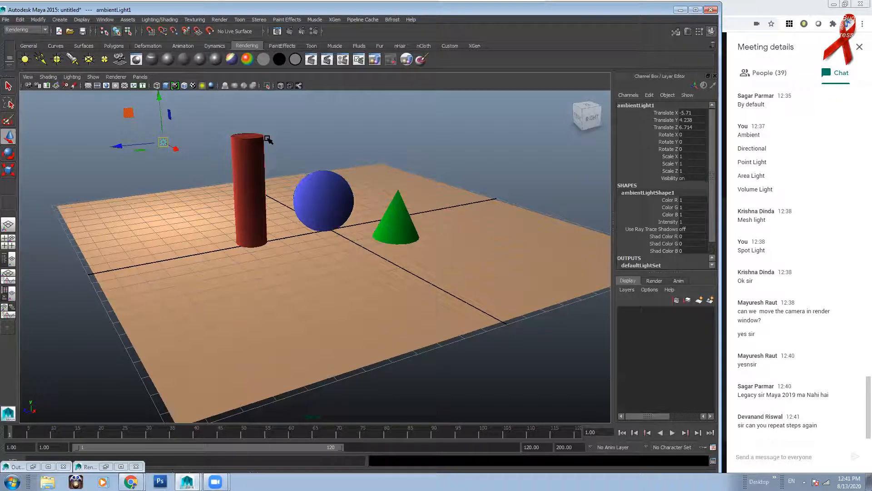
Step: Delete the ambient light beside the cylinder
click(137, 136)
drag(137, 136, 183, 164)
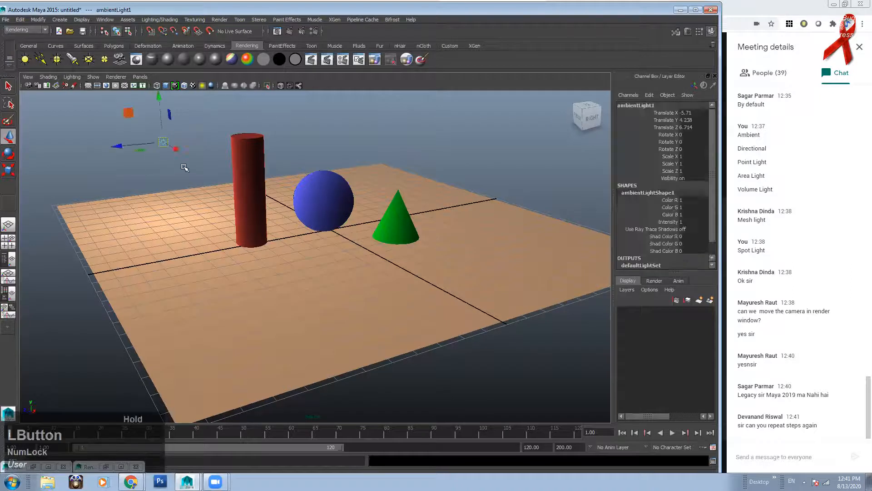
key(Delete)
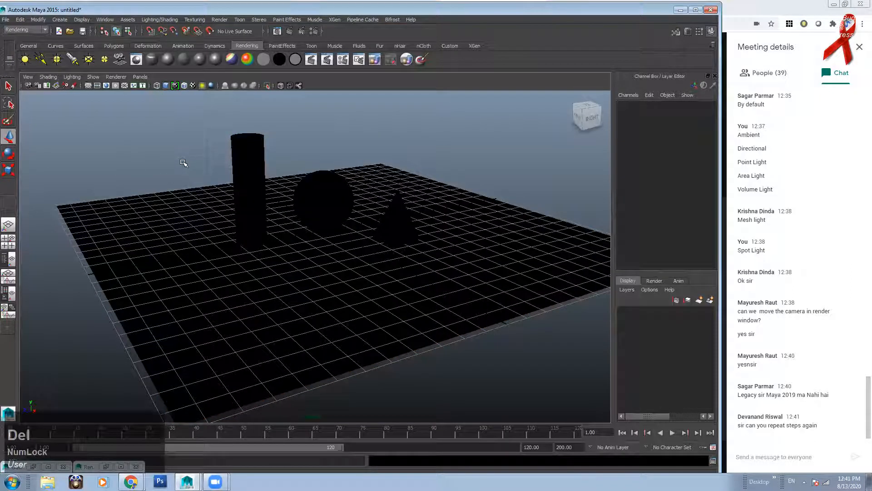
alt+drag(382, 288, 308, 267)
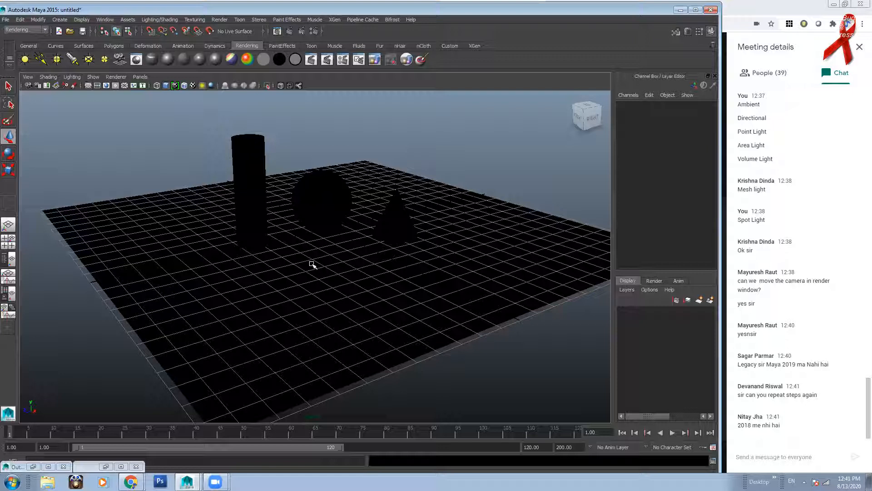
alt+drag(313, 264, 331, 263)
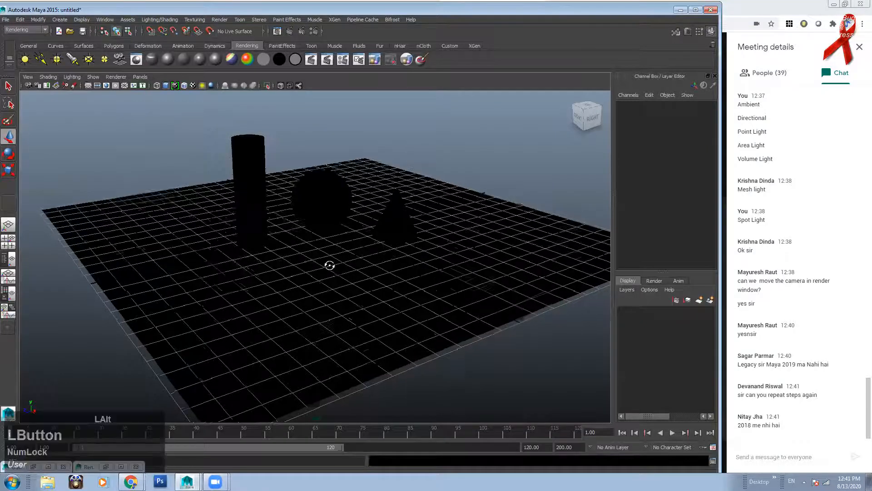
alt+middle_drag(331, 263, 382, 265)
alt+right_drag(382, 265, 295, 252)
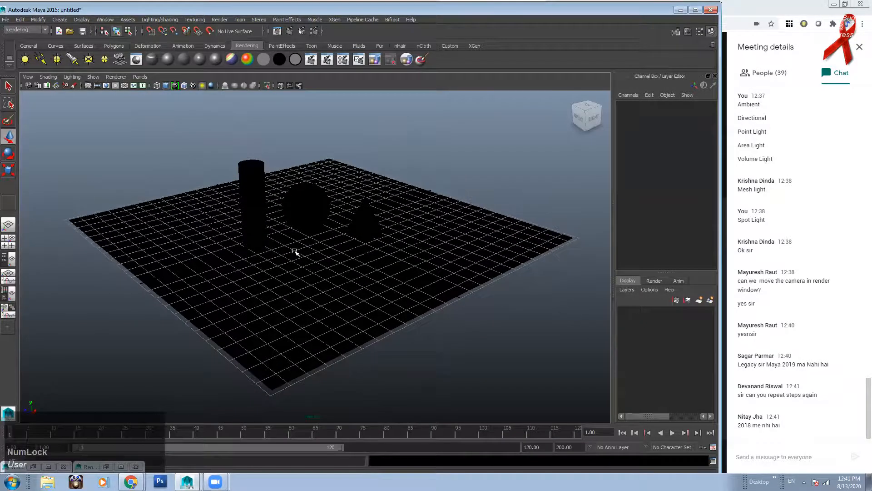
alt+drag(294, 252, 343, 254)
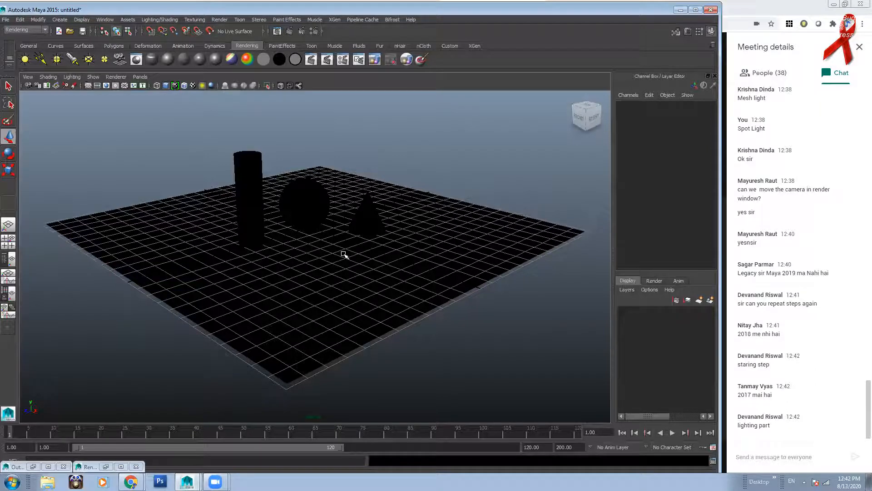
alt+drag(275, 219, 290, 222)
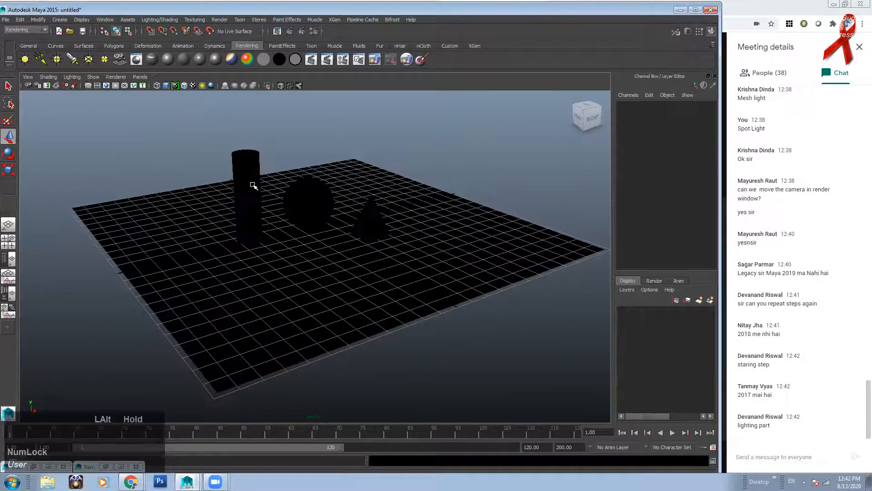
Step: Return the viewport to default shaded lighting and review the Enable Default Light option in Render Settings
key(5)
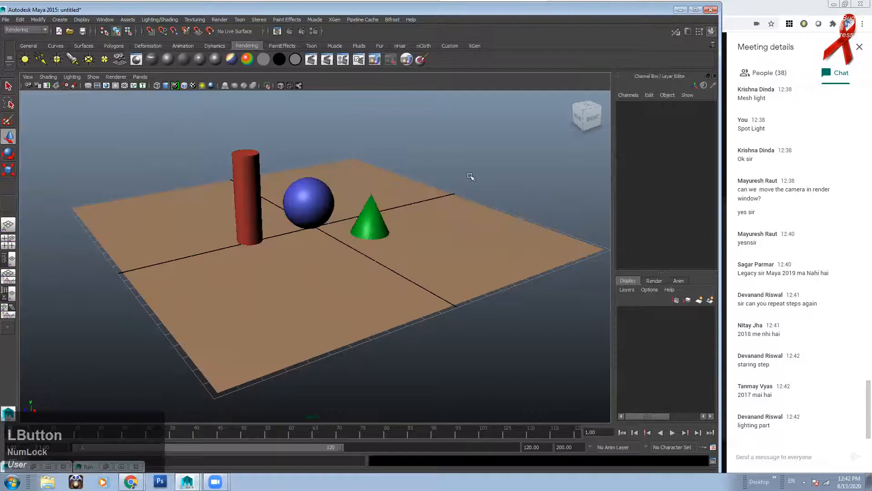
click(313, 31)
click(247, 281)
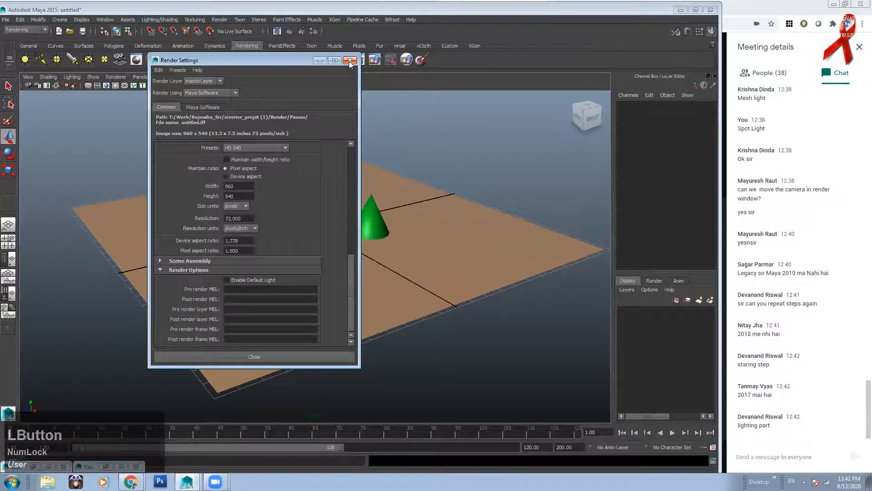
click(349, 61)
click(314, 32)
click(227, 280)
click(350, 61)
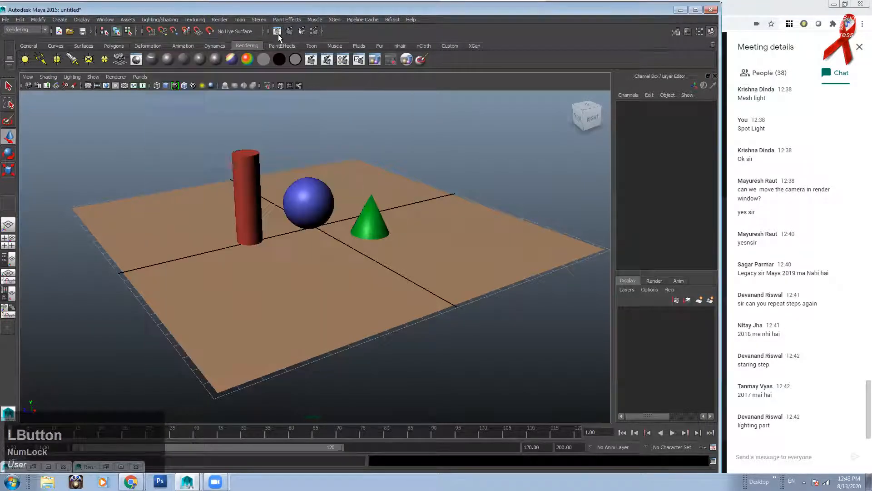
Step: Reopen Render View to examine the image without default light, and close it
click(277, 32)
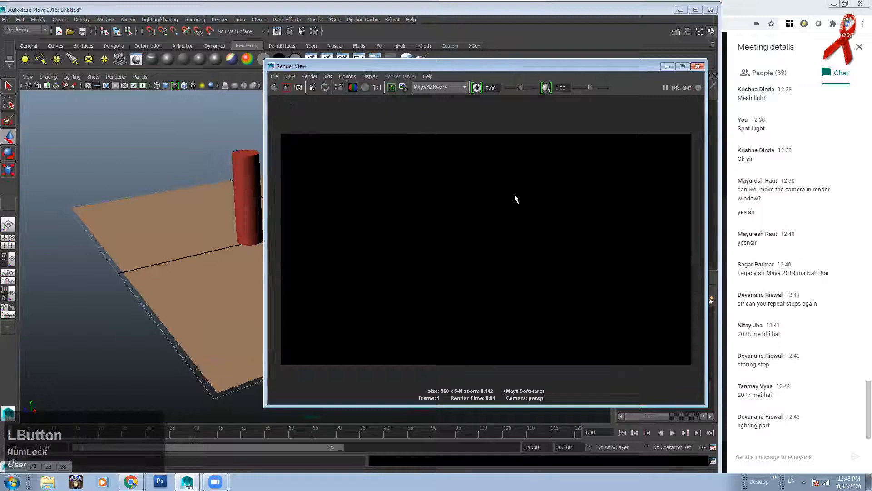
click(696, 67)
alt+drag(353, 217, 339, 218)
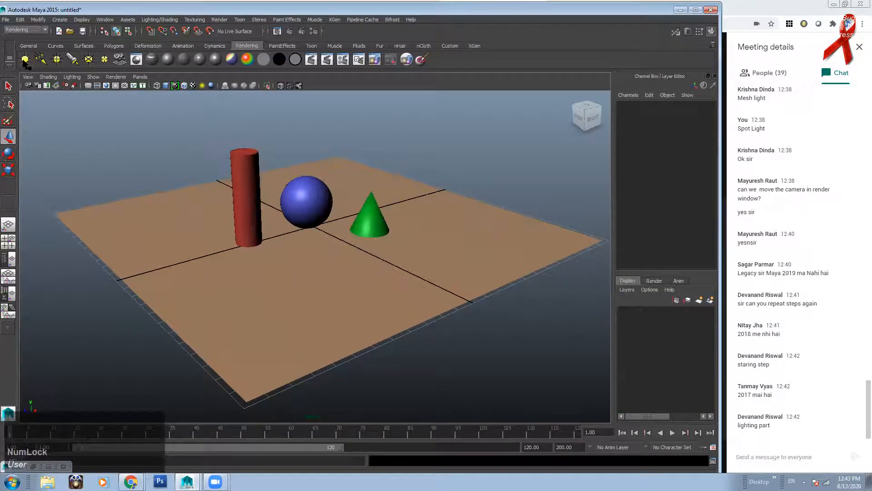
Step: Create a new ambient light and move it to about Y 5.3, Z 10.3, beyond the cylinder
click(25, 59)
drag(311, 182, 328, 86)
drag(276, 146, 95, 180)
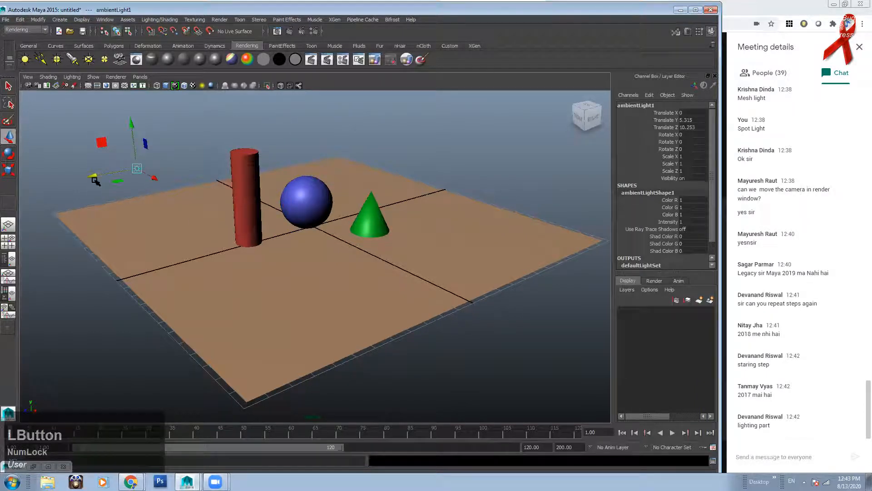
Step: Switch the viewport renderer to Viewport 2.0, postponing the Windows 7 support reminder
click(141, 78)
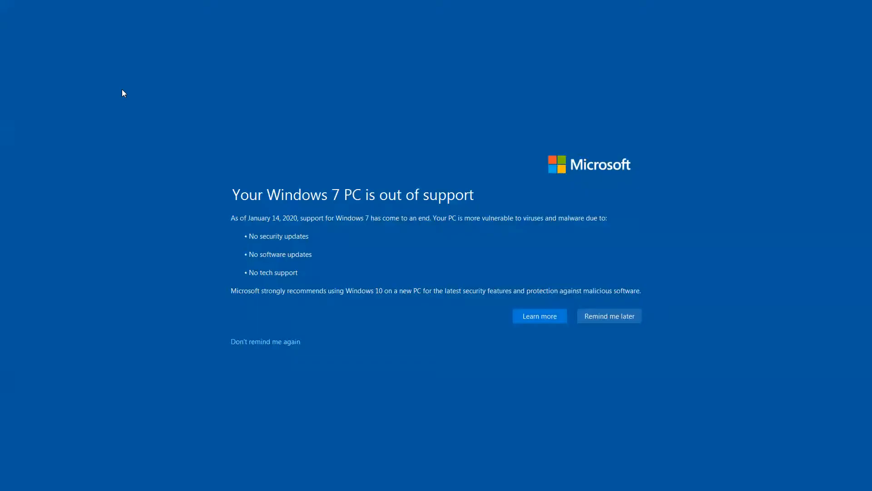
click(594, 315)
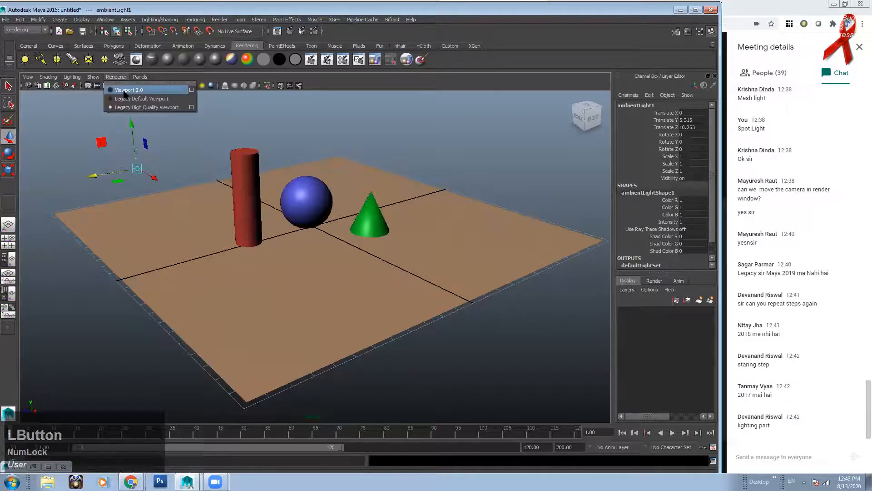
click(124, 88)
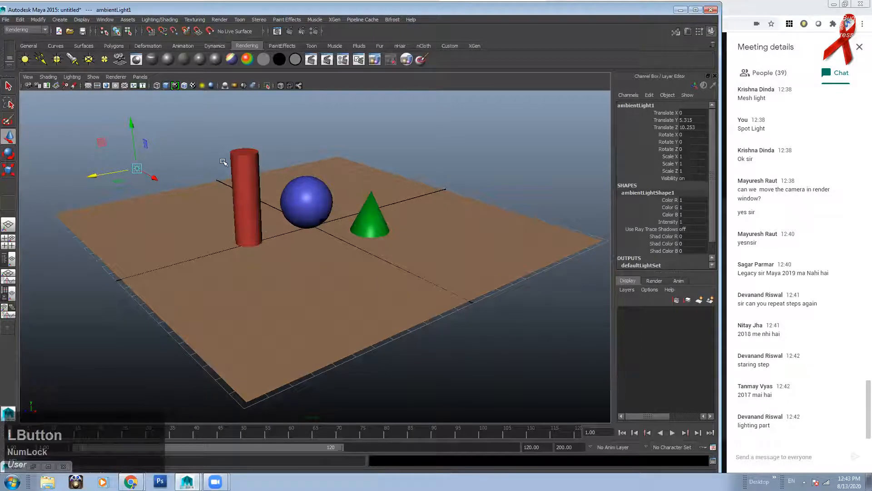
Step: Display the viewport with scene lighting and reframe the objects lit by the ambient light
key(7)
alt+right_drag(282, 229, 286, 193)
alt+middle_drag(286, 194, 393, 217)
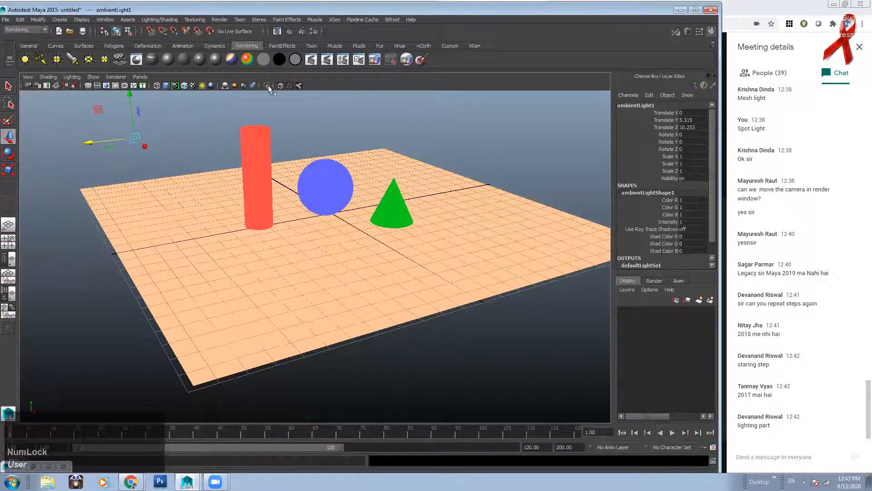
Step: Open Render View, reposition its window, and render the scene with the ambient light
click(277, 30)
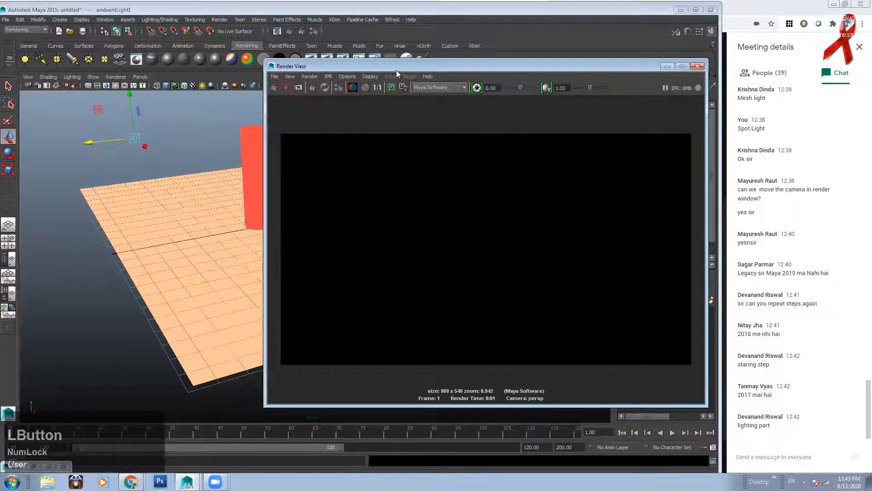
drag(396, 71, 315, 67)
click(193, 84)
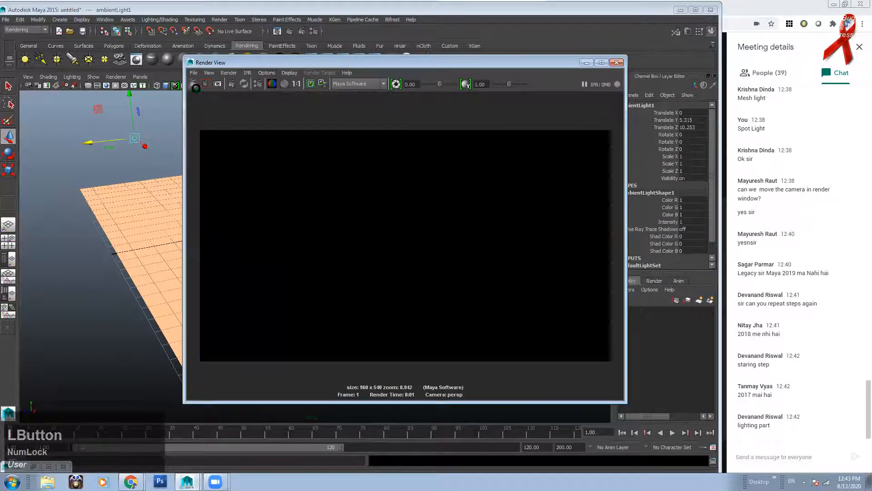
Step: Examine the rendered cylinder, sphere and cone up close and move the Render View window off the cylinder in the viewport
scroll(512, 258, up, 5)
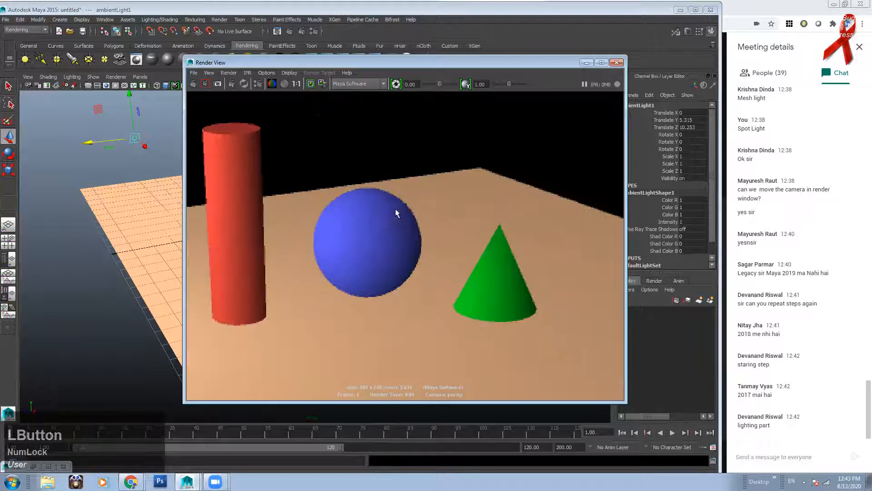
alt+middle_drag(357, 189, 388, 190)
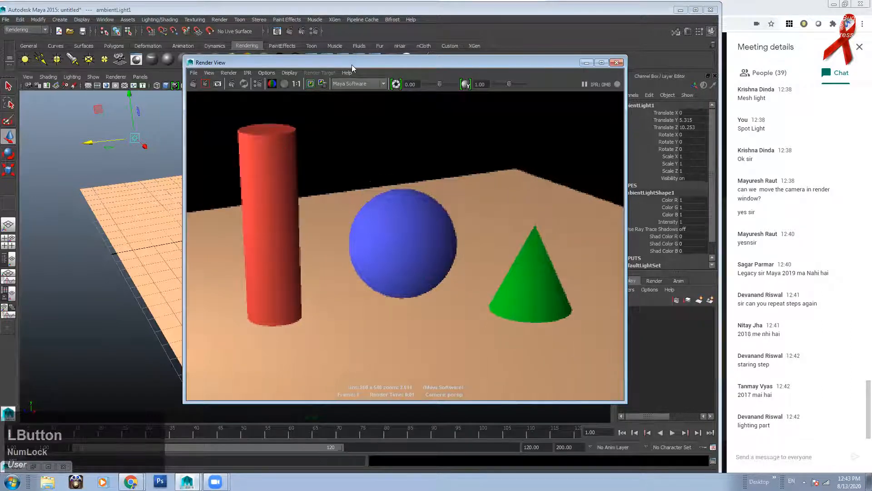
drag(352, 64, 484, 68)
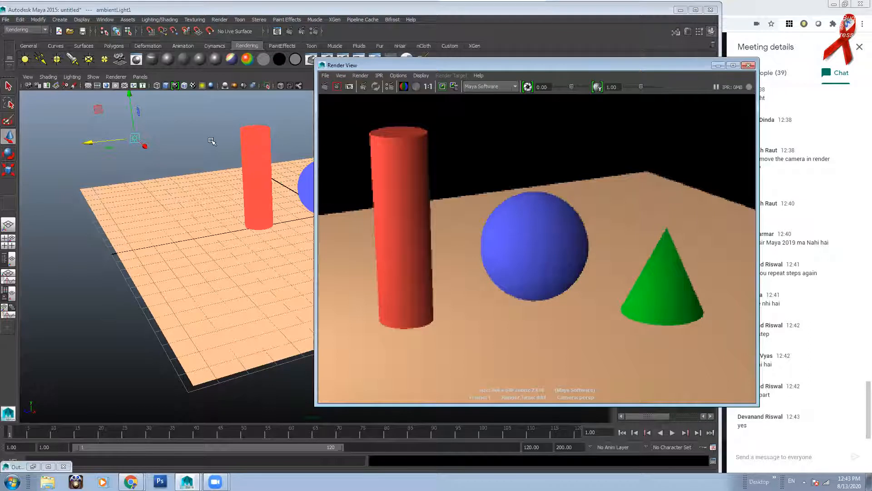
Step: Switch the viewport renderer to Legacy High Quality Viewport
click(117, 79)
click(116, 78)
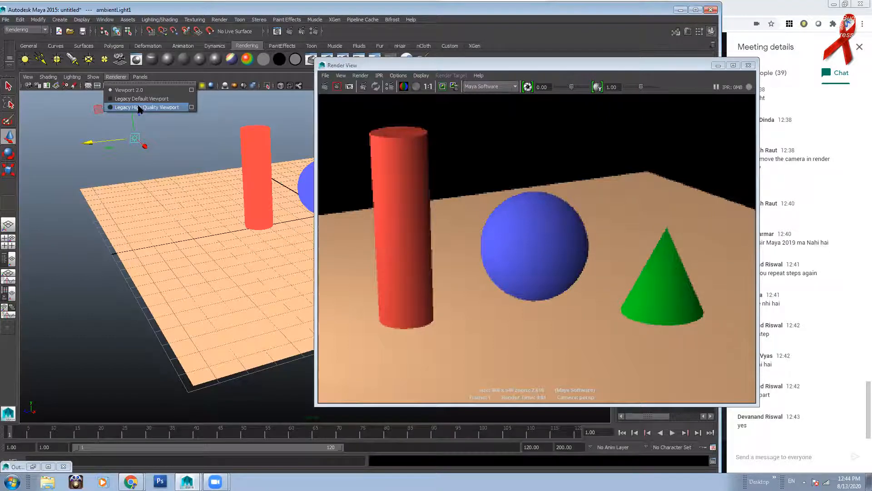
click(139, 107)
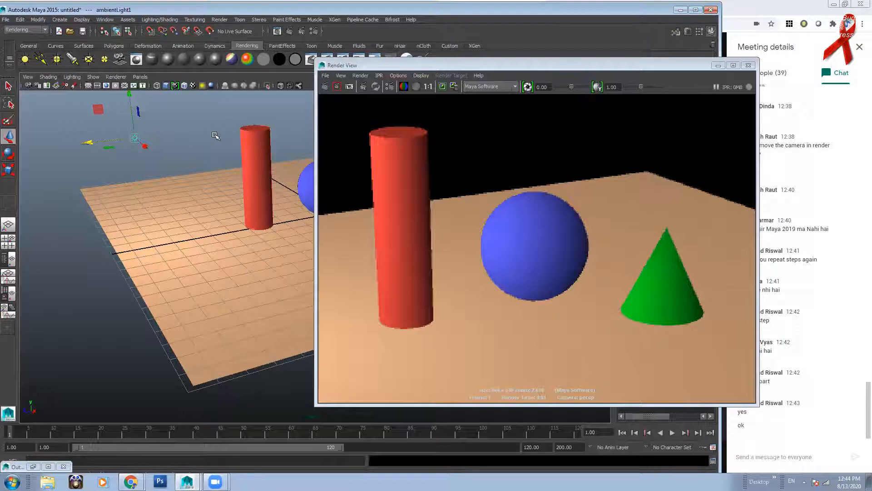
click(113, 77)
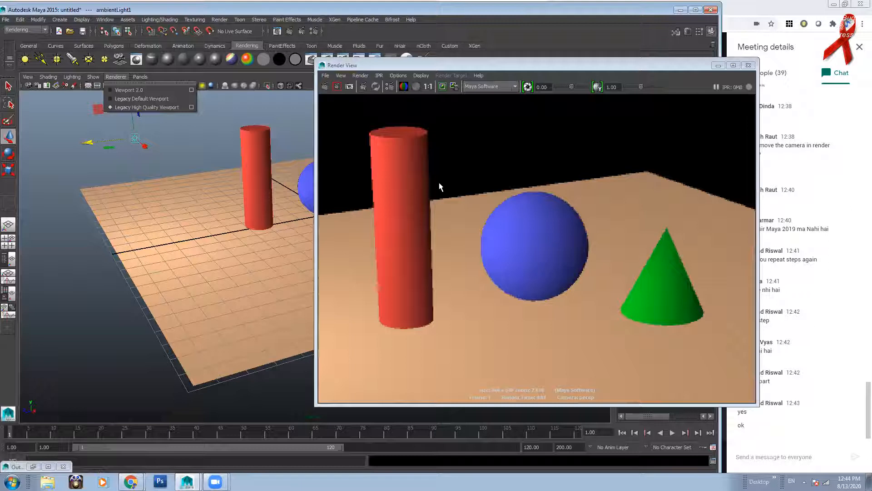
click(227, 144)
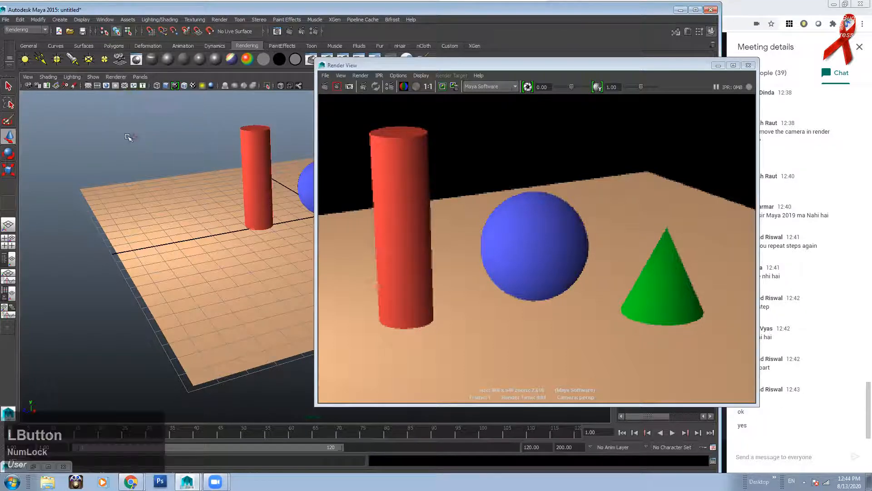
click(117, 77)
click(146, 108)
click(631, 69)
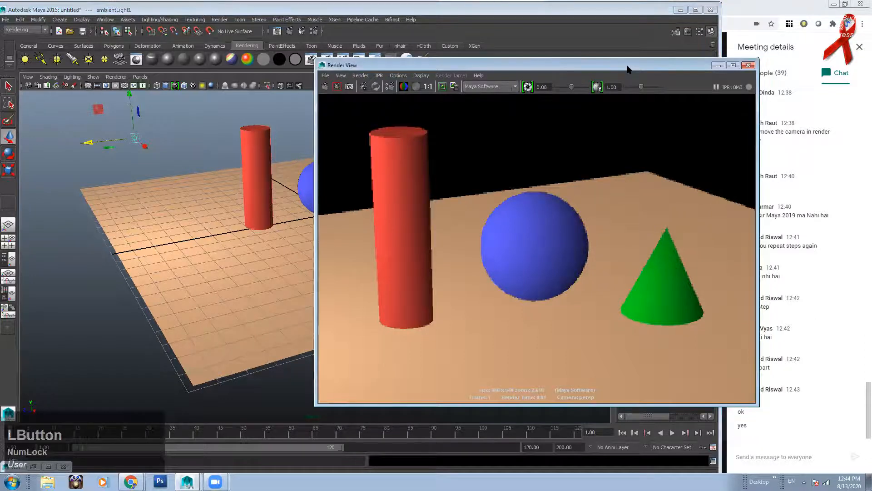
Step: Open the ambient light's attributes and place the Render View below the objects with the whole rendered image in view
drag(628, 69, 476, 248)
key(ctrl+a)
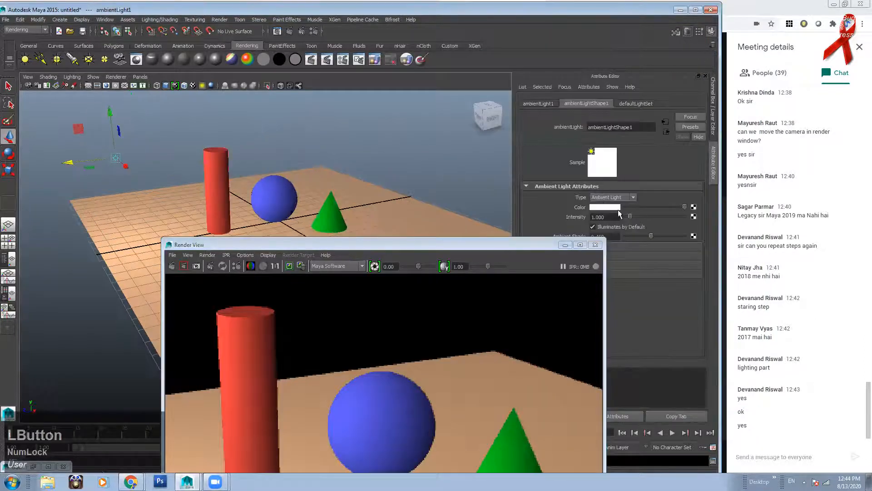
click(358, 243)
drag(360, 245, 115, 249)
alt+right_drag(267, 391, 290, 366)
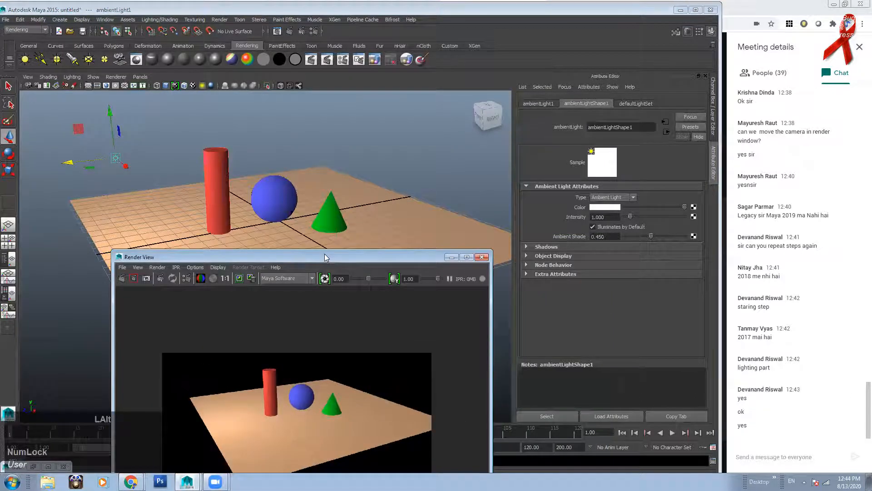
drag(325, 254, 269, 244)
alt+right_drag(315, 193, 296, 150)
mouse_move(296, 150)
alt+mouse_down()
mouse_move(306, 172)
mouse_move(291, 157)
alt+mouse_up()
alt+right_drag(291, 157, 286, 164)
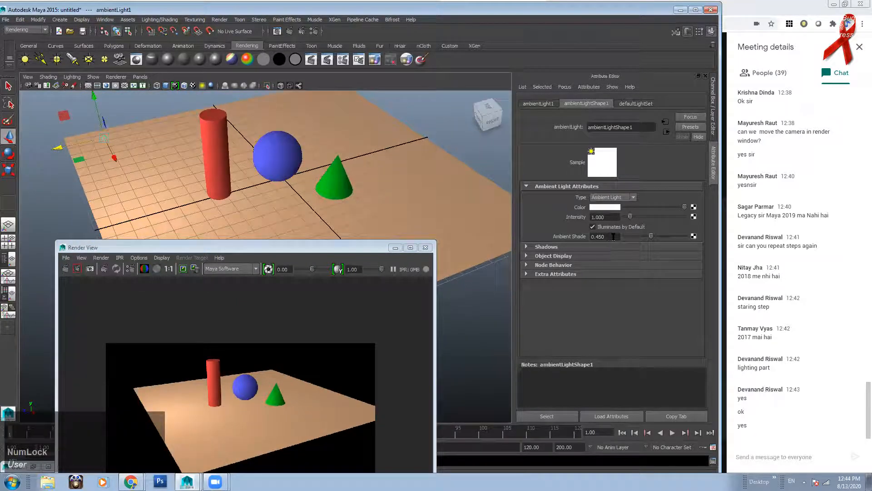
Step: Set the ambient light's Ambient Shade to 1
drag(613, 237, 591, 238)
alt+drag(268, 194, 304, 185)
right_click(185, 181)
alt+drag(185, 181, 177, 173)
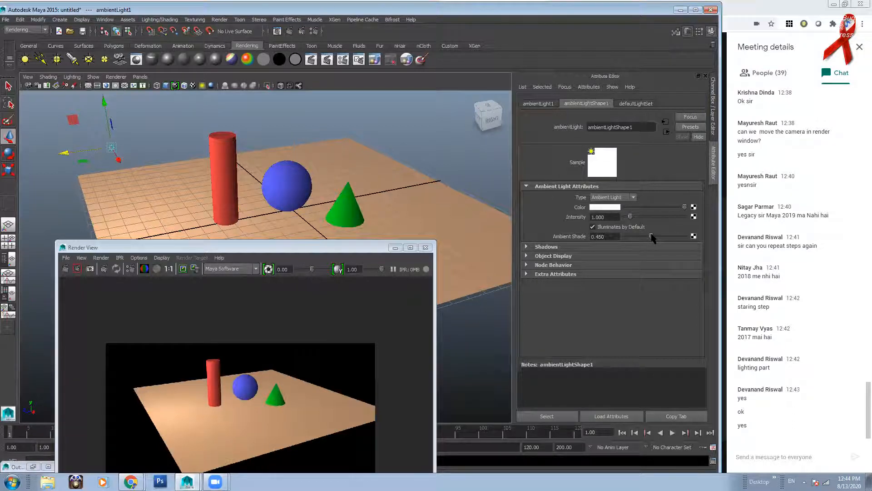
drag(652, 238, 686, 240)
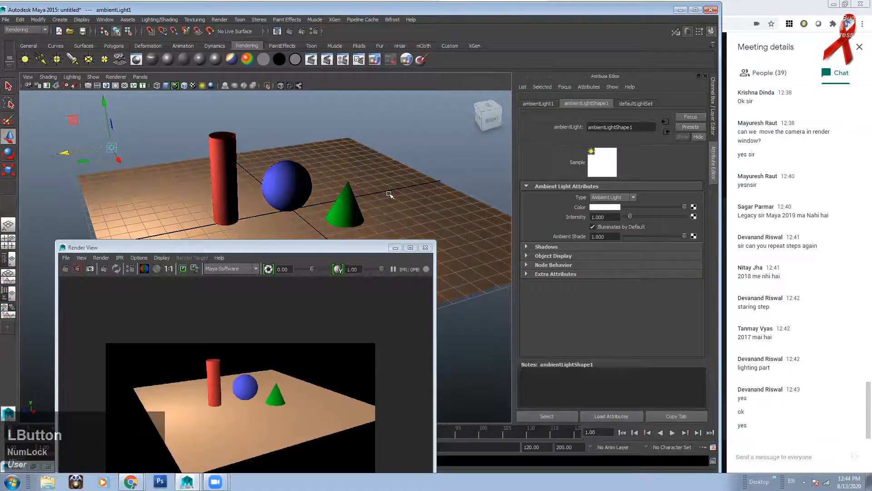
Step: Move the ambient light around the plane to try its shading from different positions, leaving it on the cylinder's side
alt+drag(119, 135, 126, 132)
mouse_move(64, 144)
mouse_down()
mouse_move(194, 146)
mouse_move(58, 140)
mouse_move(380, 146)
mouse_move(132, 151)
mouse_move(158, 163)
mouse_move(241, 305)
mouse_move(119, 122)
mouse_move(280, 303)
mouse_move(170, 138)
mouse_up()
alt+drag(196, 169, 189, 157)
mouse_move(134, 99)
mouse_down()
mouse_move(158, 179)
mouse_move(137, 55)
mouse_move(180, 204)
mouse_move(160, 77)
mouse_move(183, 148)
mouse_move(137, 116)
mouse_move(134, 97)
mouse_up()
mouse_move(99, 148)
mouse_down()
mouse_move(50, 150)
mouse_move(273, 155)
mouse_move(236, 158)
mouse_up()
alt+drag(333, 181, 333, 194)
alt+right_drag(333, 195, 313, 191)
mouse_move(297, 157)
mouse_down()
mouse_move(333, 196)
mouse_move(286, 139)
mouse_move(245, 109)
mouse_move(102, 148)
mouse_up()
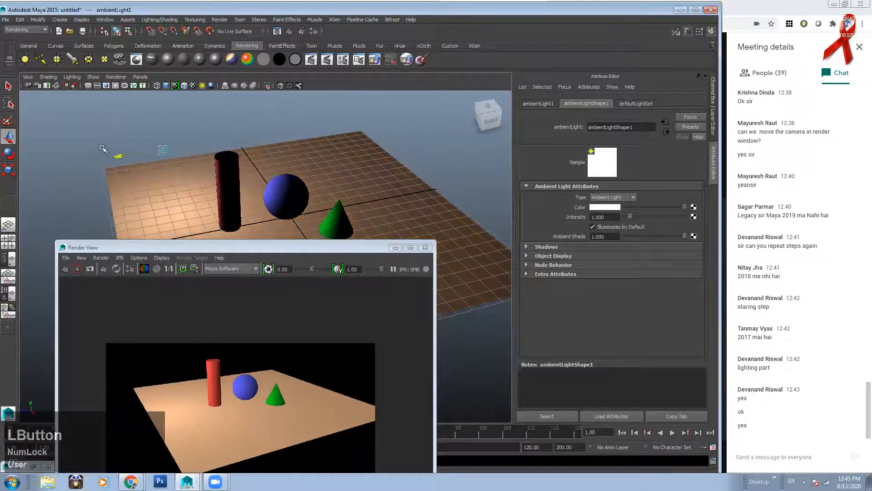
drag(156, 168, 171, 207)
Step: Examine the ambient light's shading on the cylinder, sphere, cone and plane from several angles
alt+middle_drag(258, 159, 242, 152)
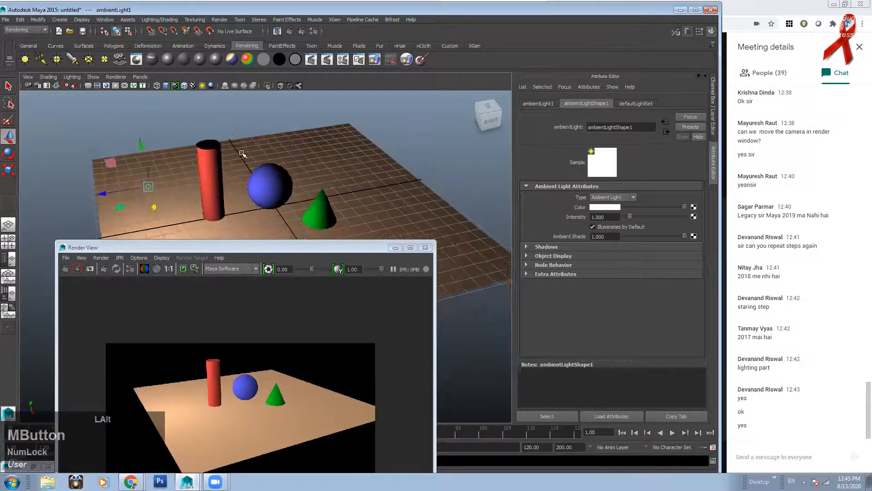
alt+drag(242, 152, 240, 136)
alt+right_drag(241, 136, 255, 185)
alt+middle_drag(327, 157, 343, 175)
alt+right_drag(431, 227, 406, 214)
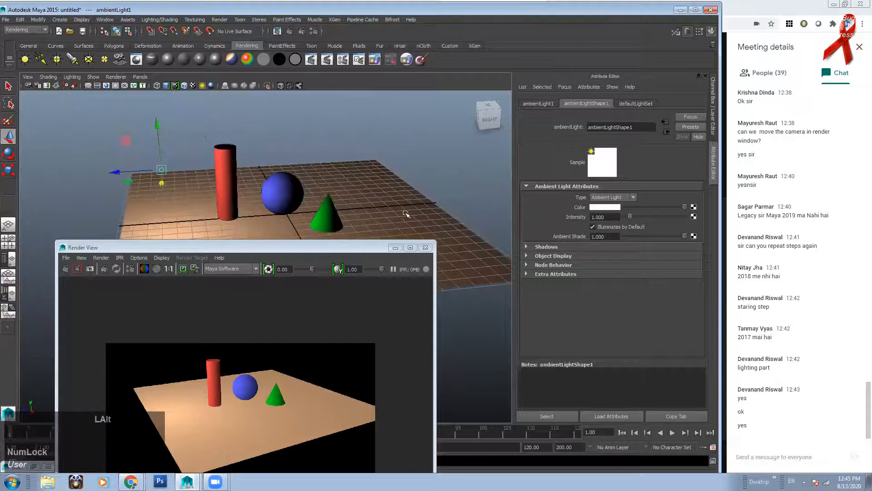
alt+drag(263, 185, 260, 172)
alt+right_drag(261, 173, 285, 183)
alt+drag(284, 183, 245, 169)
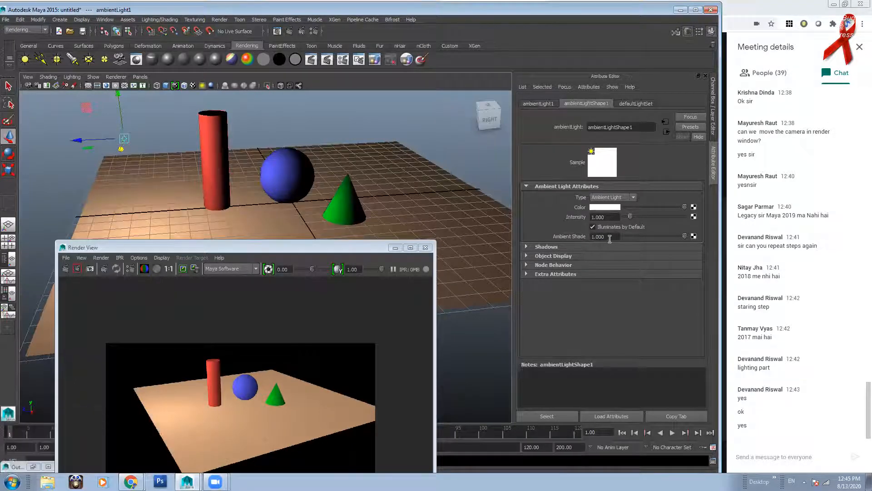
Step: Lower the ambient light's Ambient Shade to 0 for flat, even lighting, then deselect and reselect the light
drag(654, 236, 610, 235)
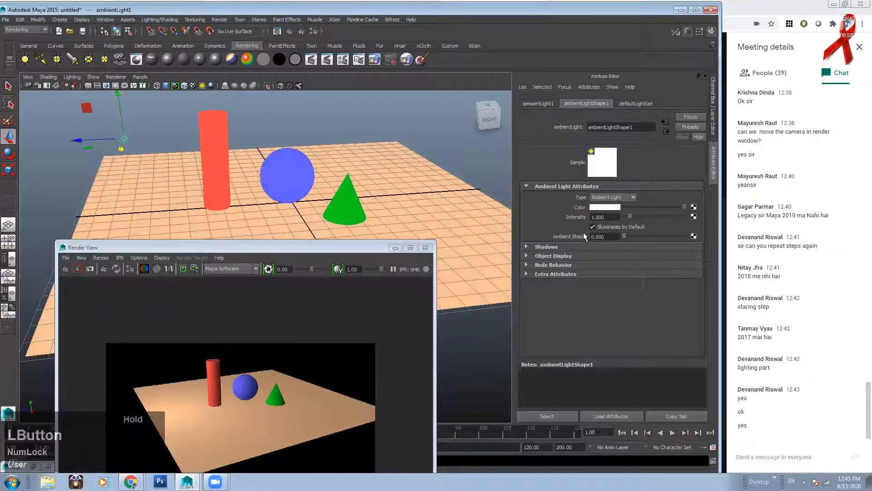
click(292, 137)
mouse_move(242, 152)
alt+mouse_down()
mouse_move(179, 142)
mouse_move(214, 172)
mouse_move(227, 146)
mouse_move(255, 146)
mouse_move(243, 146)
mouse_move(253, 163)
alt+mouse_up()
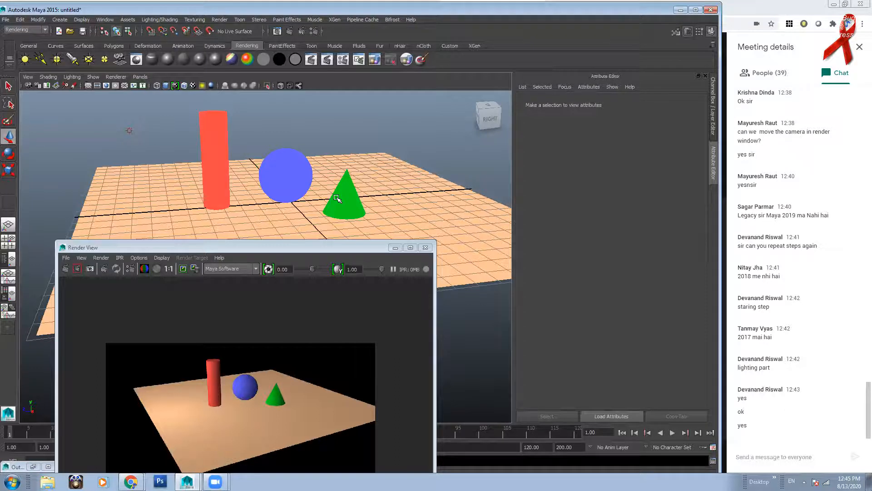
click(90, 125)
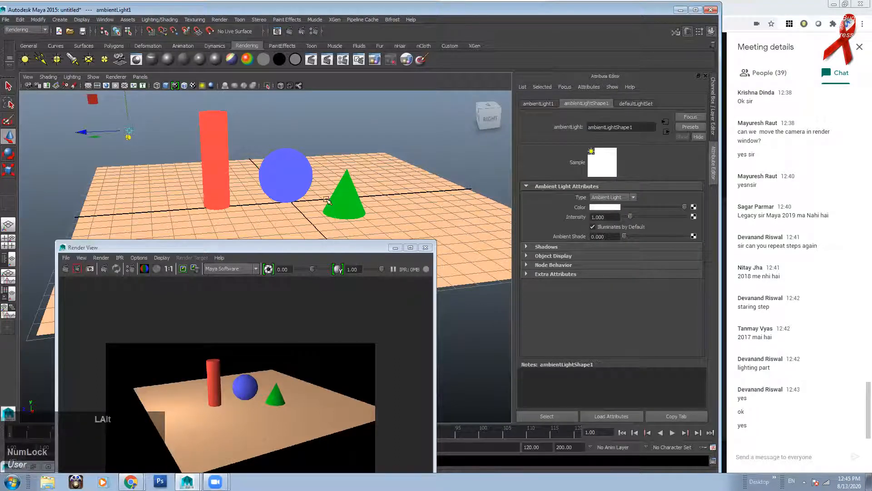
alt+drag(327, 200, 328, 201)
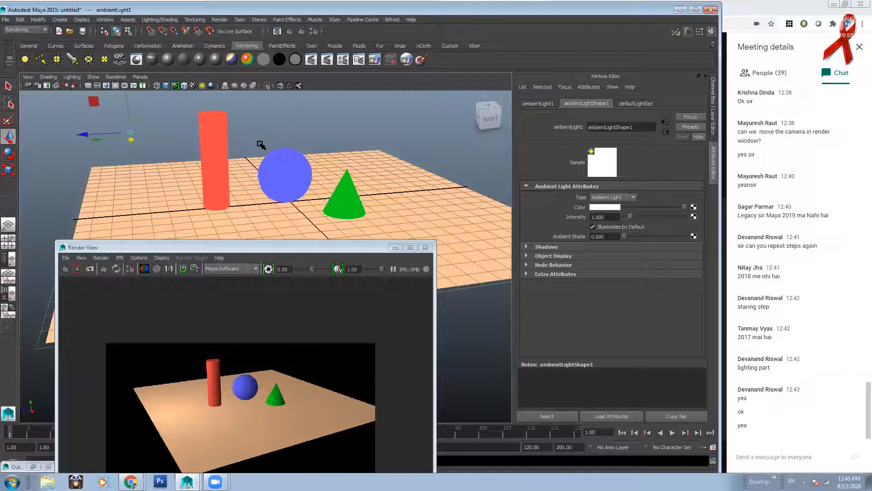
alt+drag(299, 182, 318, 190)
click(124, 131)
drag(123, 131, 142, 146)
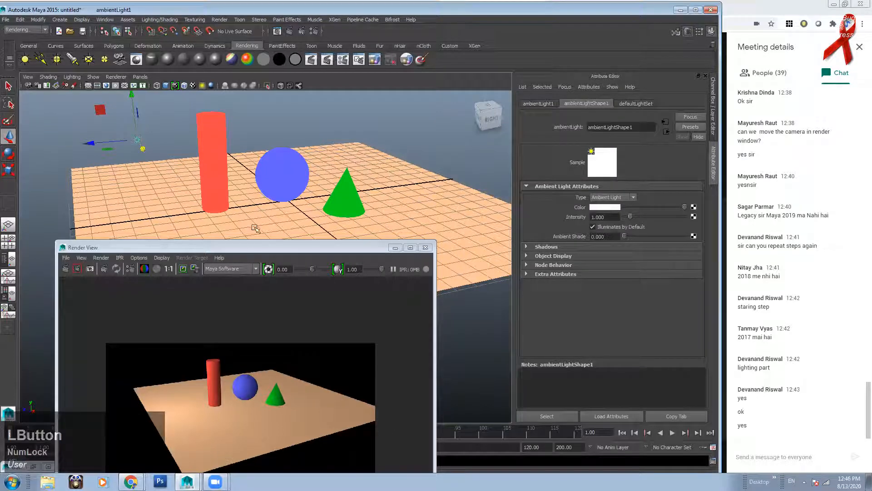
Step: Bring the Render View up over the viewport and render the scene with Ambient Shade at 0
click(250, 246)
drag(251, 245, 310, 185)
click(354, 130)
scroll(518, 221, up, 2)
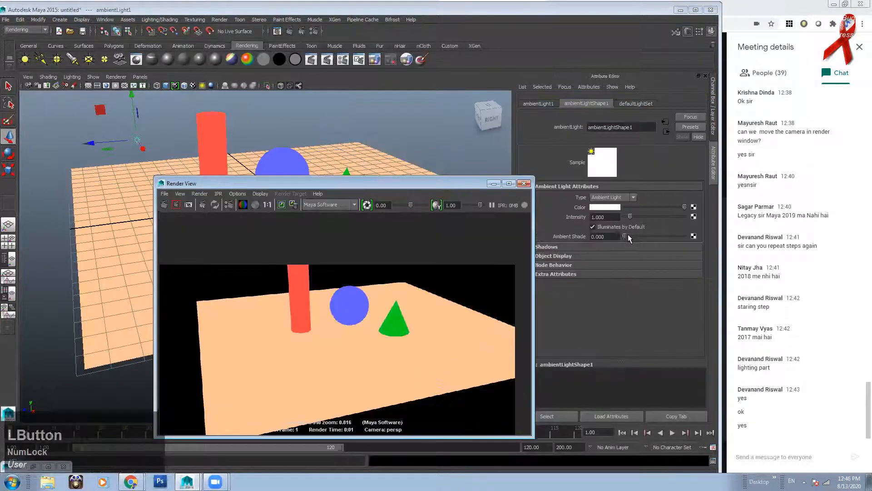
Step: Render again with Ambient Shade at 1, keeping the previous image, and compare the two renders
click(164, 204)
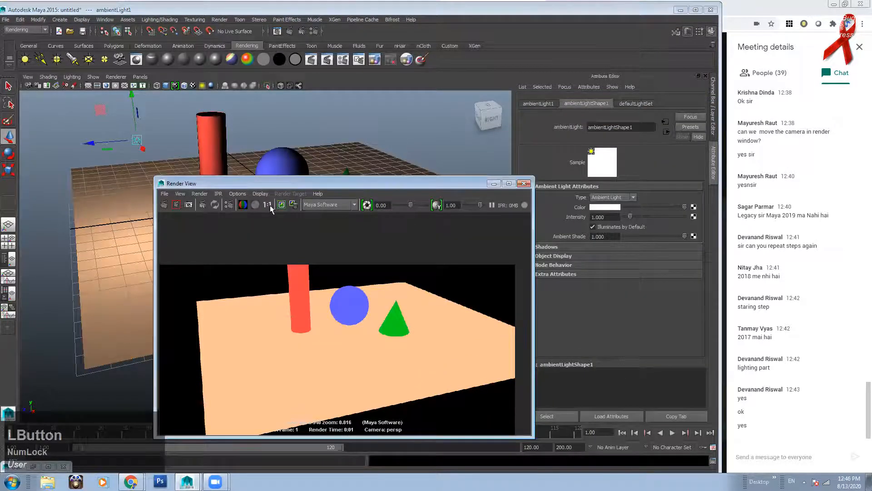
mouse_move(259, 431)
mouse_down()
mouse_move(413, 431)
mouse_move(237, 427)
mouse_move(440, 427)
mouse_move(153, 408)
mouse_move(549, 434)
mouse_up()
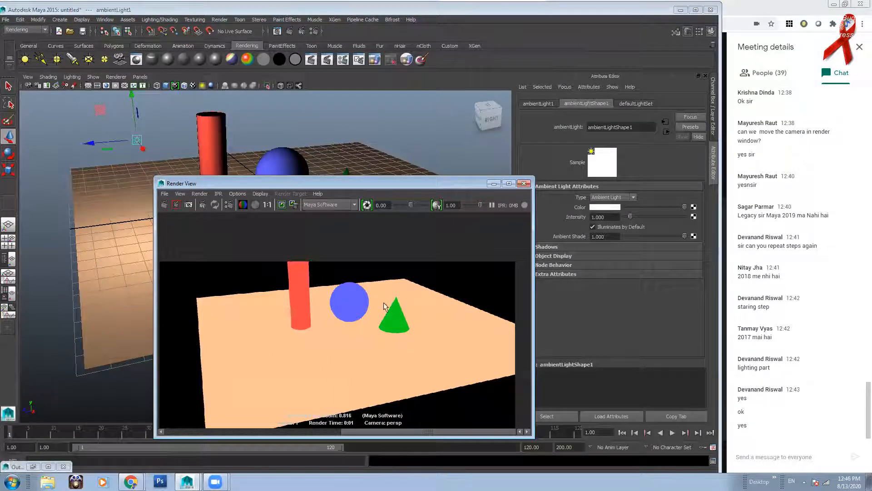
drag(419, 429, 247, 431)
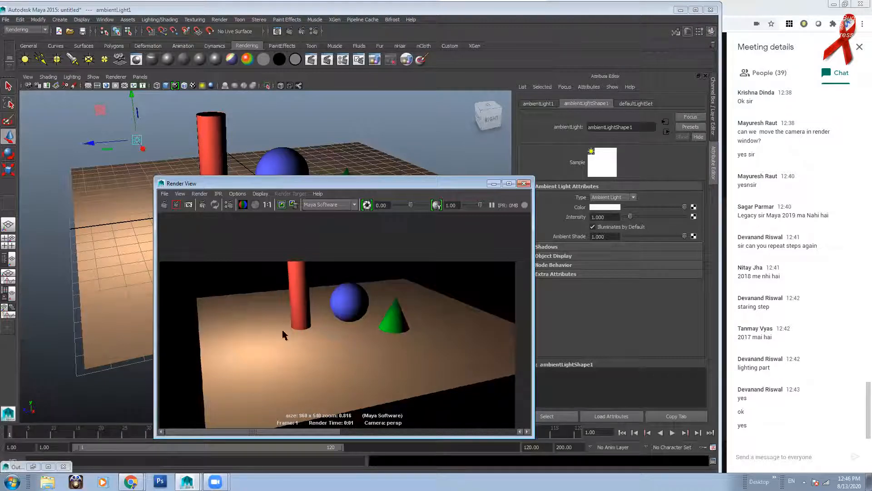
drag(318, 431, 500, 432)
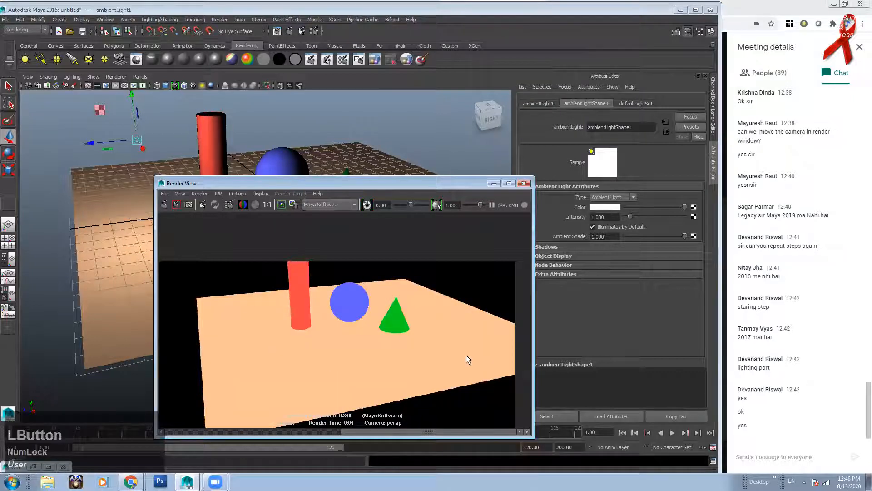
click(316, 431)
mouse_move(313, 428)
mouse_down()
mouse_move(284, 427)
mouse_move(472, 434)
mouse_move(239, 432)
mouse_move(476, 434)
mouse_move(369, 220)
mouse_move(129, 136)
mouse_up()
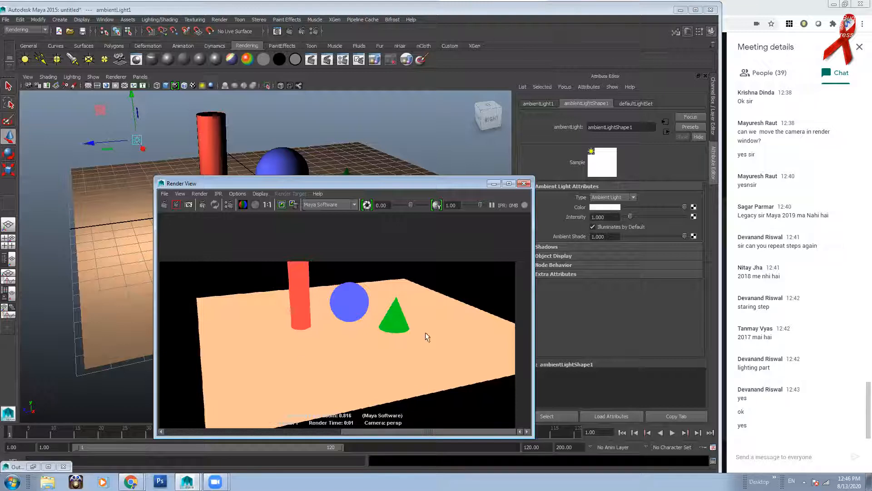
Step: Return the light's Ambient Shade to 0, re-render the reframed objects, and inspect the new image up close
right_drag(394, 288, 365, 366)
drag(340, 181, 515, 139)
alt+middle_drag(241, 168, 207, 209)
alt+middle_drag(327, 195, 341, 169)
drag(549, 142, 353, 135)
drag(681, 235, 592, 238)
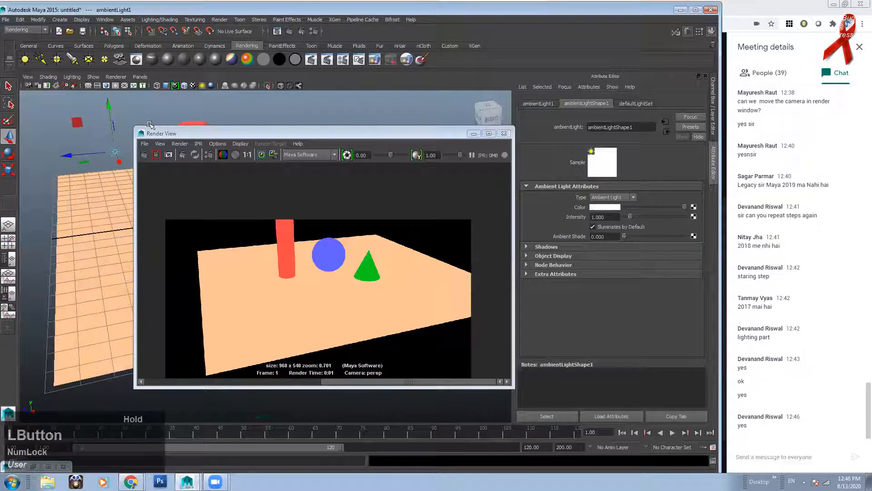
click(143, 154)
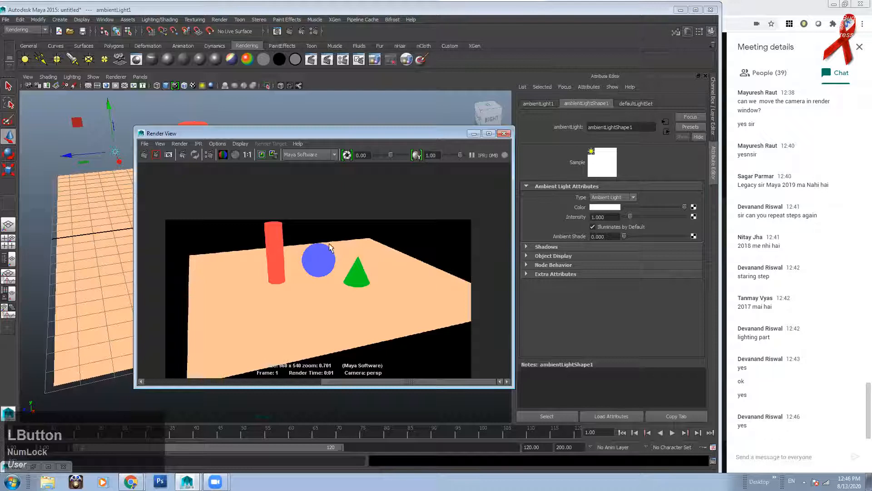
alt+scroll(324, 248, up, 3)
alt+right_drag(323, 249, 339, 291)
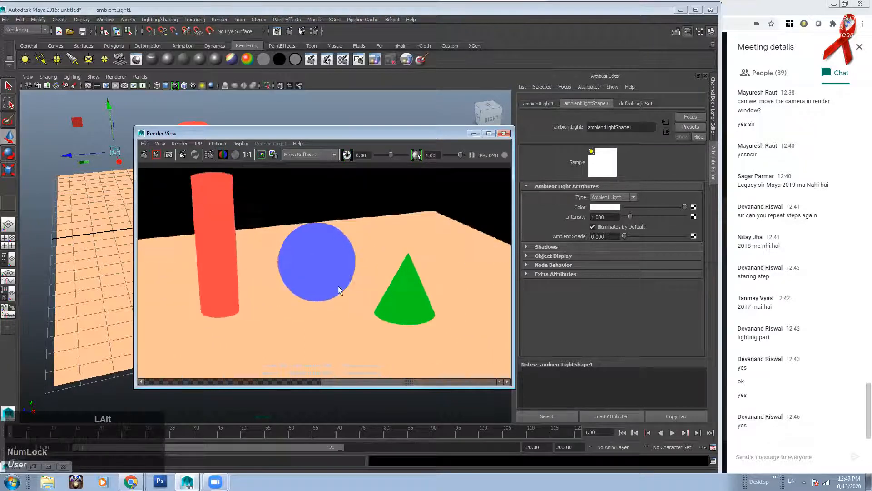
alt+right_click(372, 268)
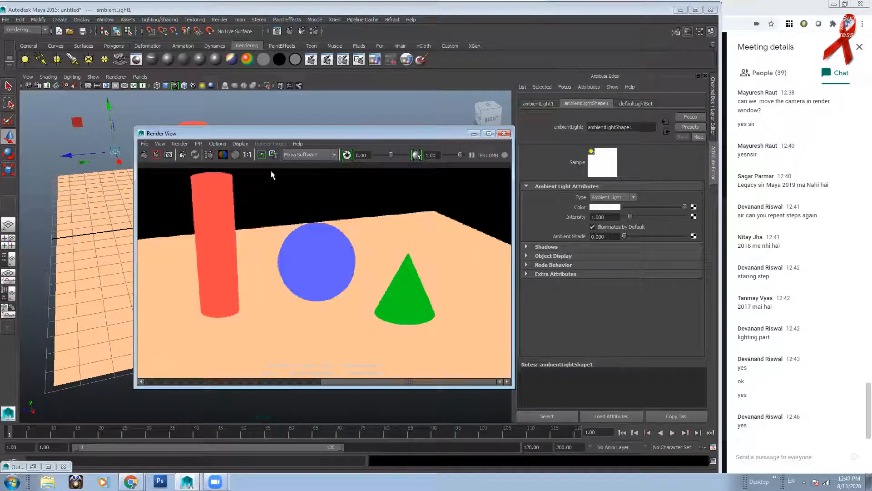
drag(335, 381, 126, 366)
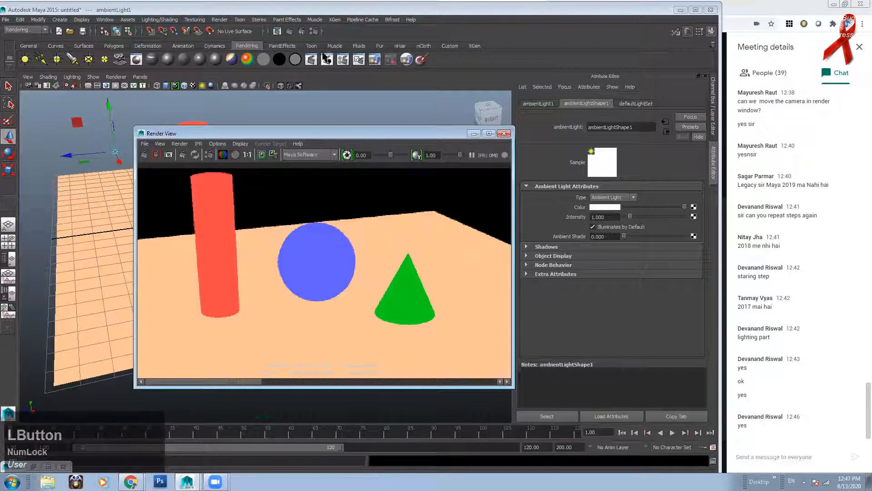
Step: Set the Maya Software anti-aliasing quality to Production quality in the render settings
click(314, 32)
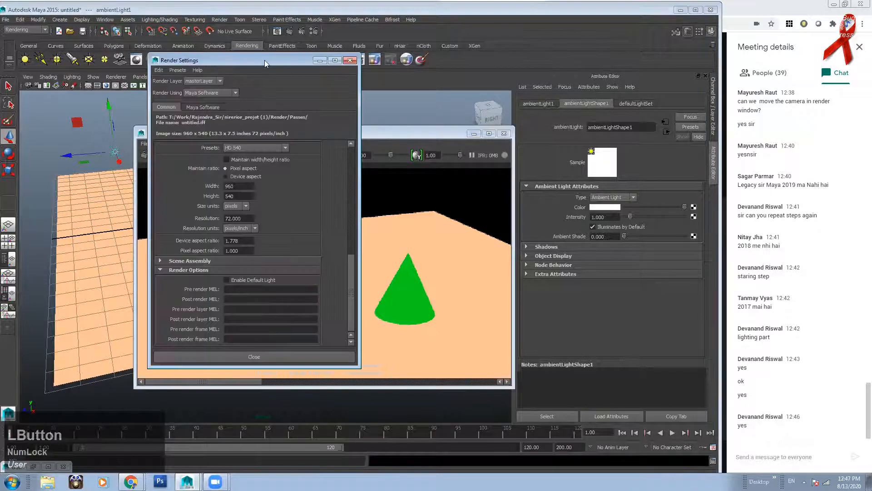
drag(258, 62, 221, 66)
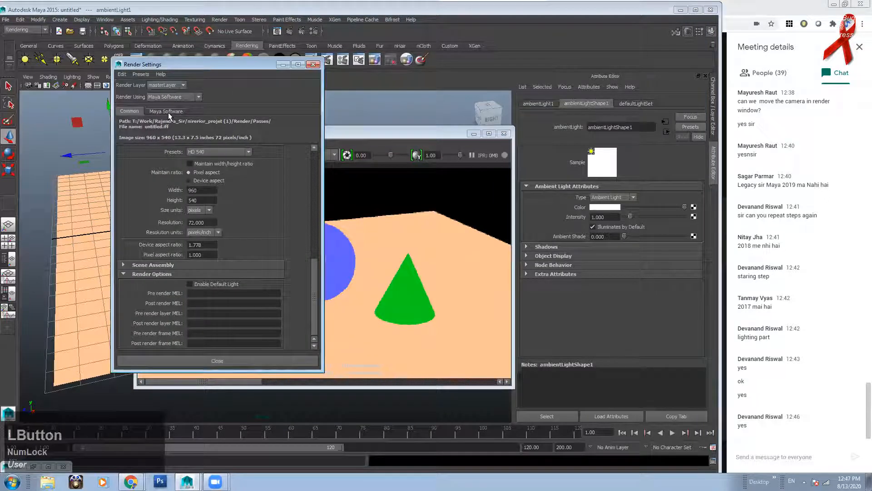
click(167, 112)
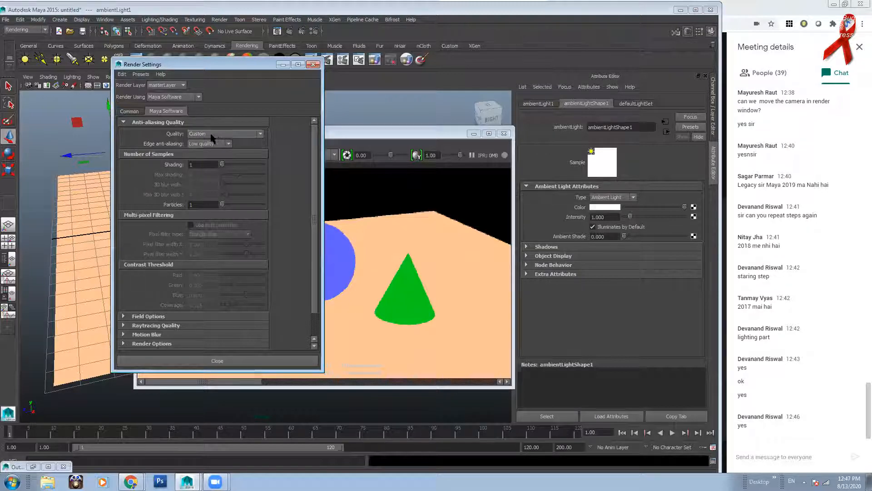
click(228, 139)
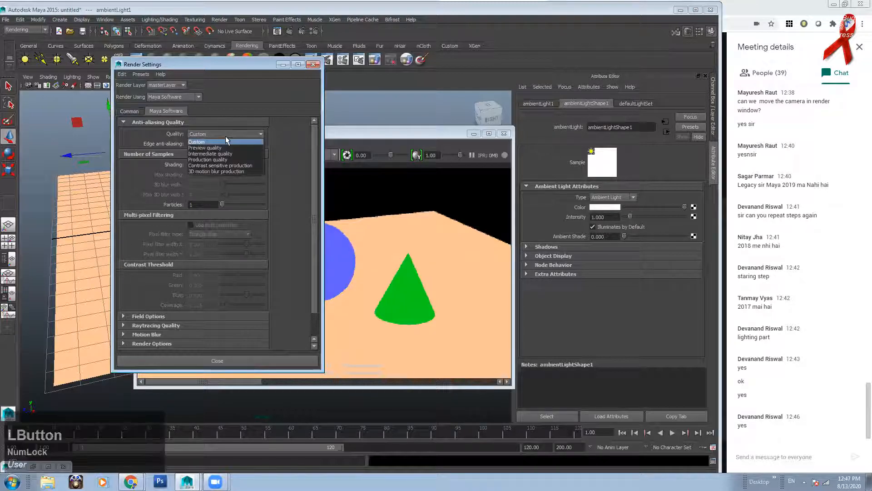
click(215, 154)
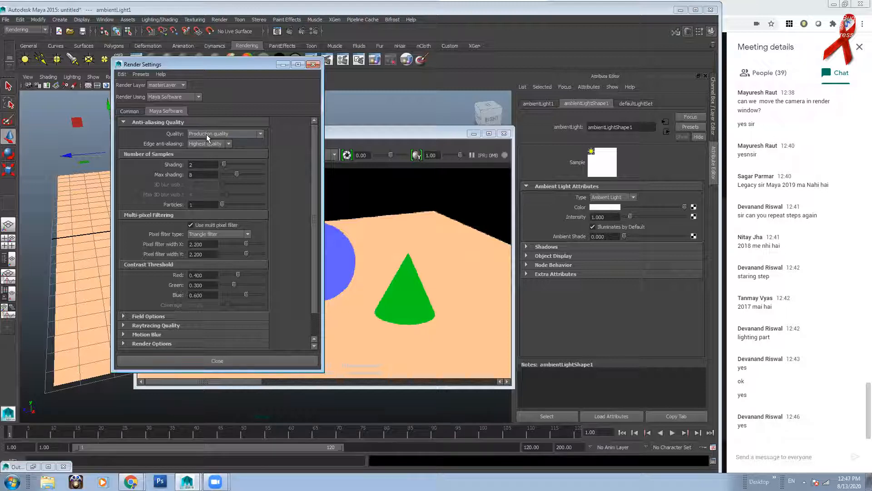
click(203, 135)
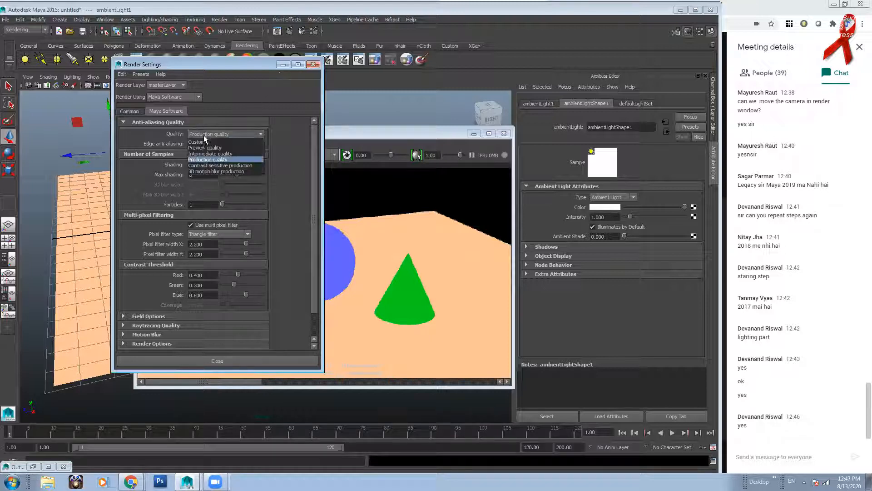
click(212, 133)
click(213, 132)
click(212, 159)
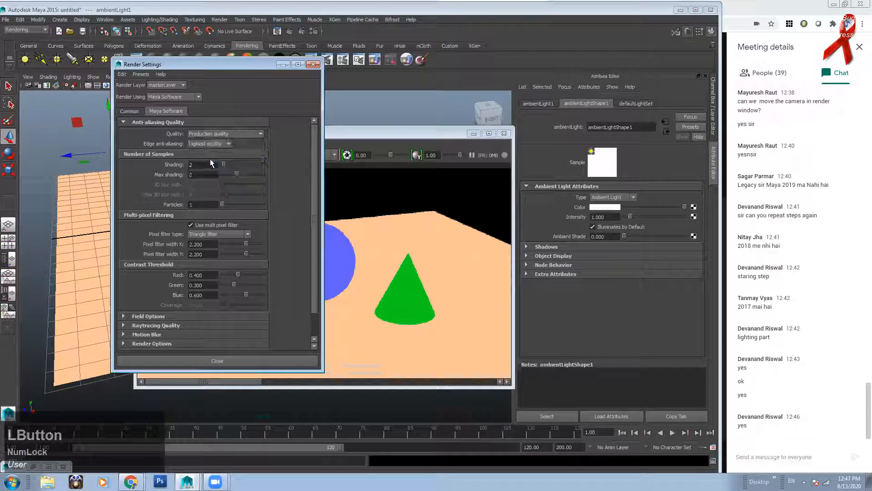
click(282, 64)
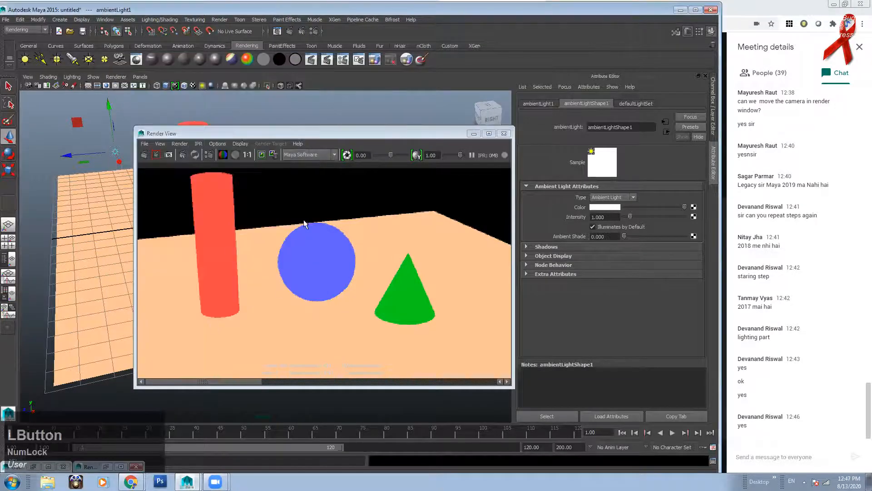
Step: Render the scene again with the new quality and compare the new and stored images up close around the blue sphere
click(144, 155)
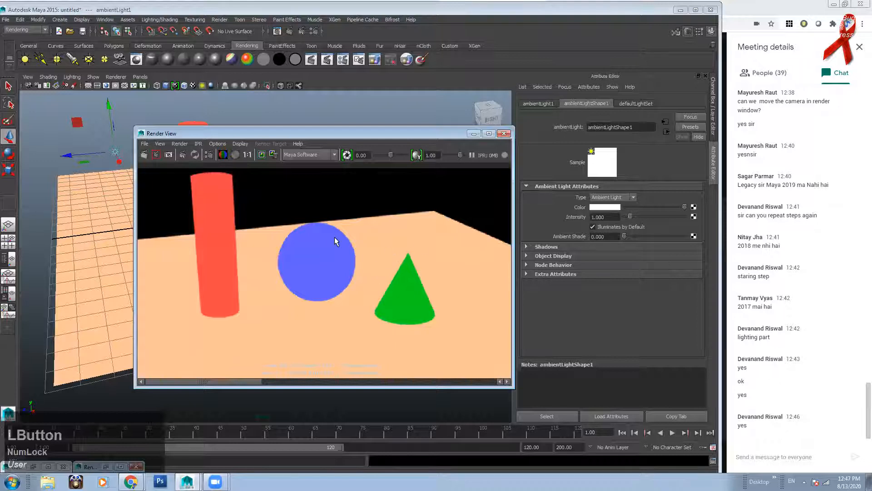
scroll(364, 243, up, 4)
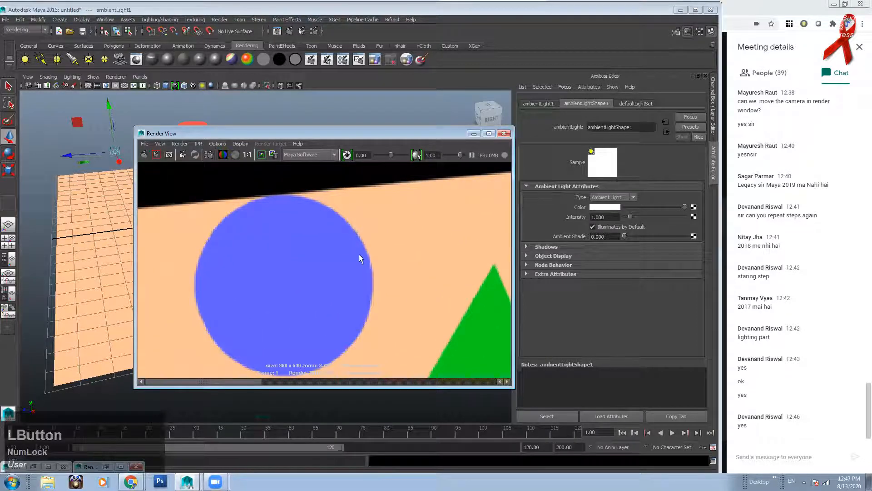
click(304, 382)
drag(304, 384, 330, 397)
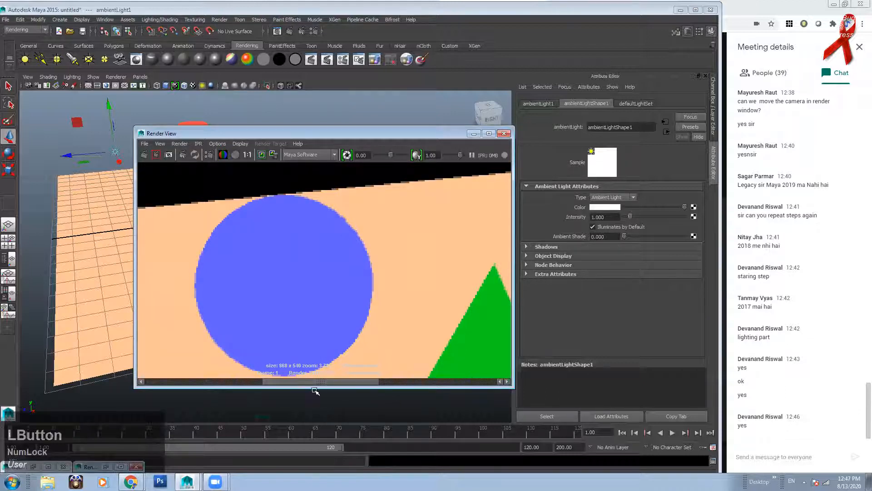
drag(313, 383, 196, 381)
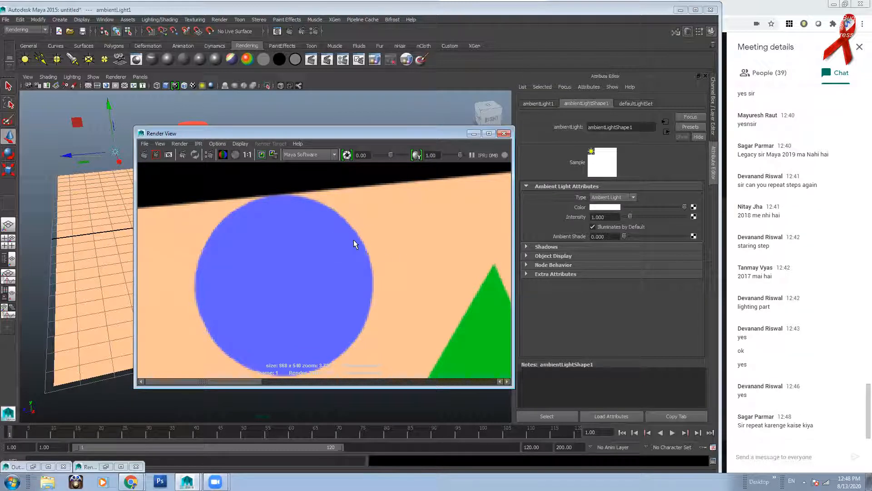
alt+right_drag(422, 188, 308, 229)
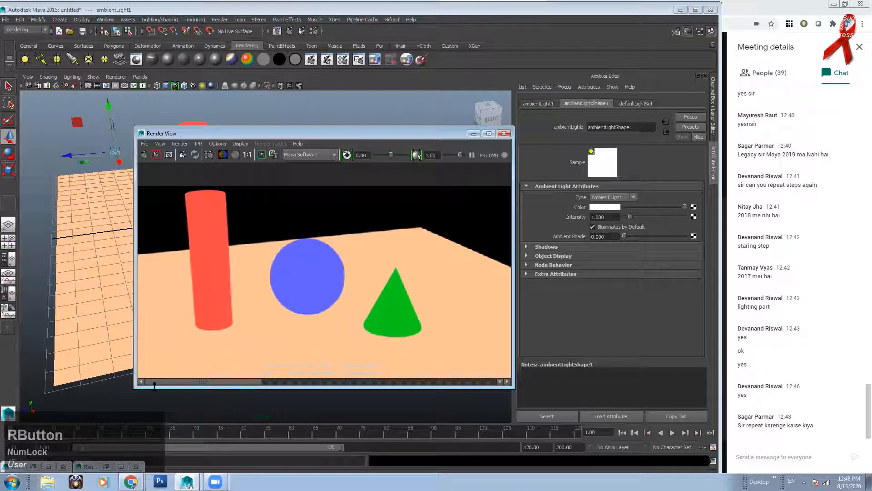
Step: Reopen the render settings and go over the Common and Maya Software settings again
click(313, 31)
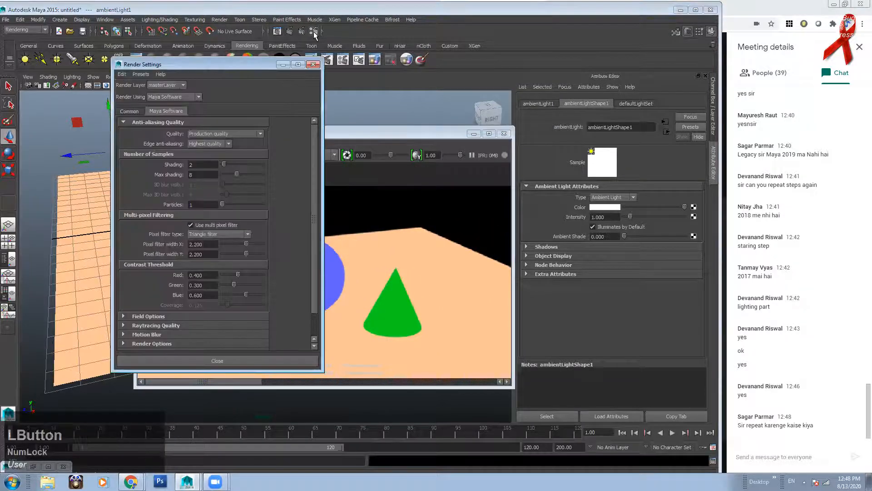
click(128, 111)
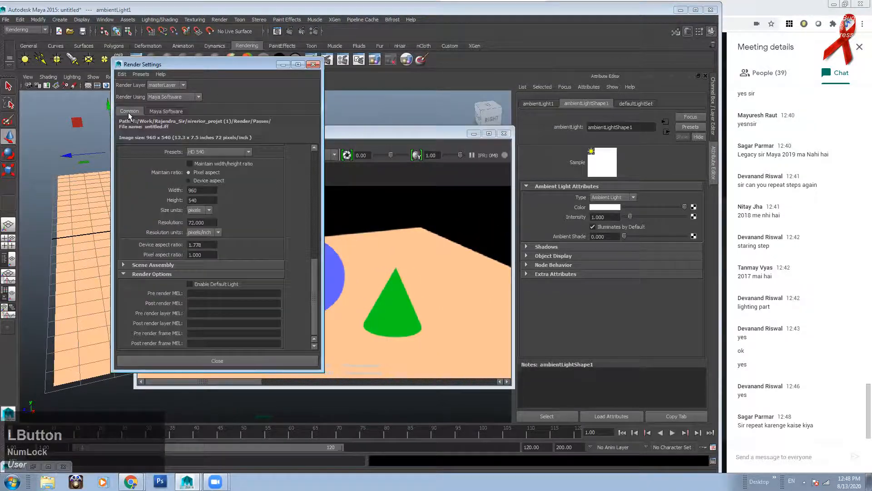
click(171, 110)
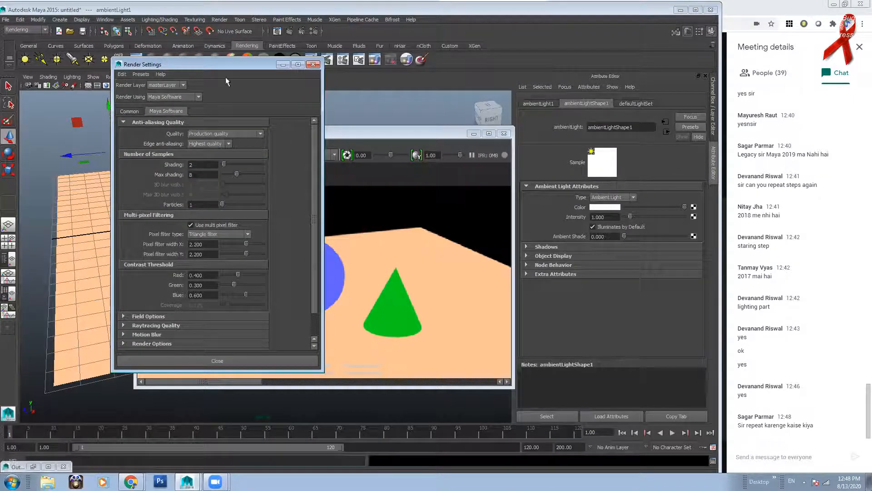
click(313, 64)
click(314, 31)
click(129, 111)
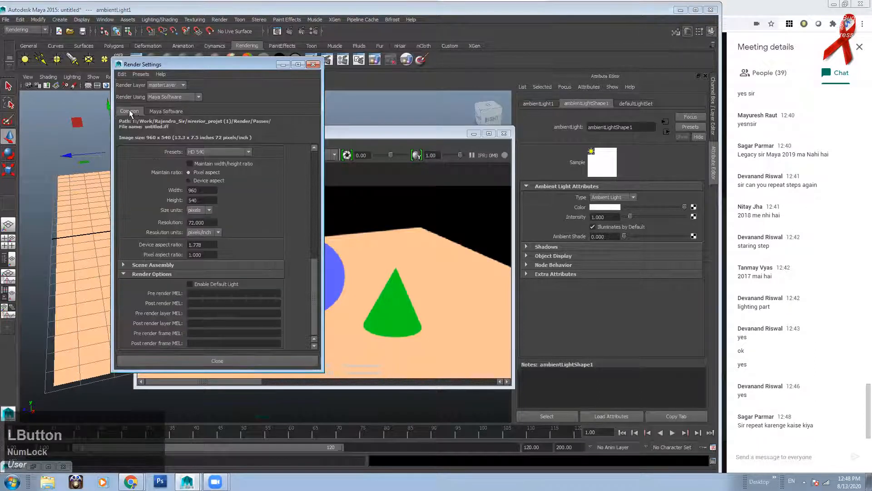
click(163, 112)
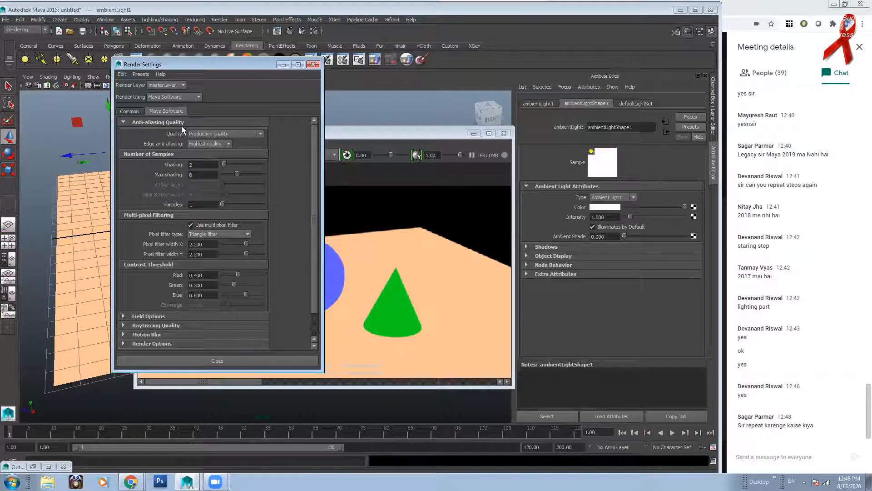
Step: Try Low quality edge anti-aliasing and restore the Production quality preset
click(220, 132)
click(209, 142)
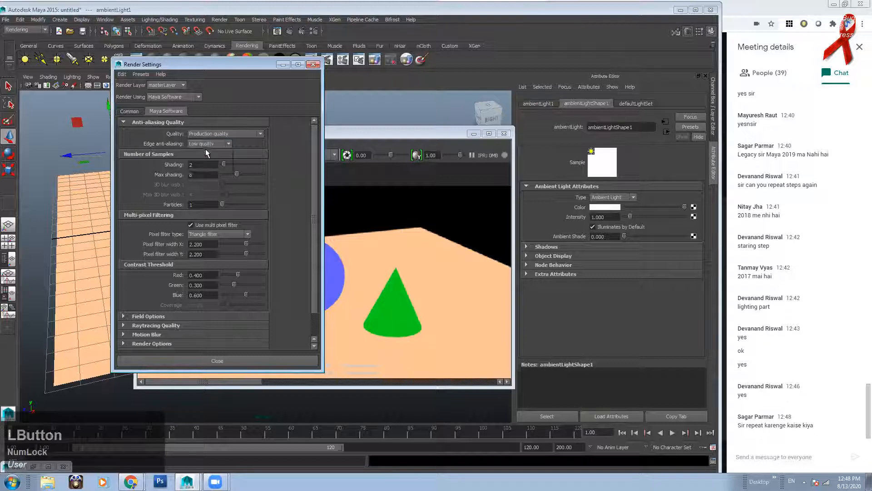
click(205, 148)
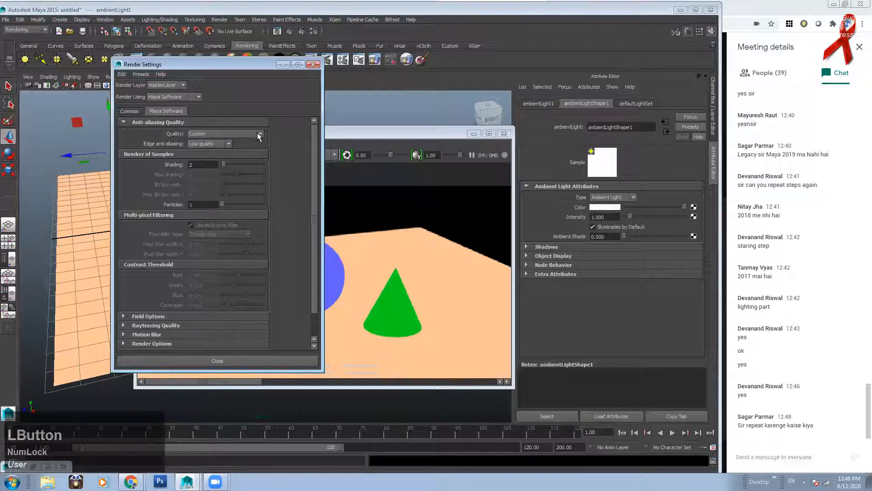
click(203, 134)
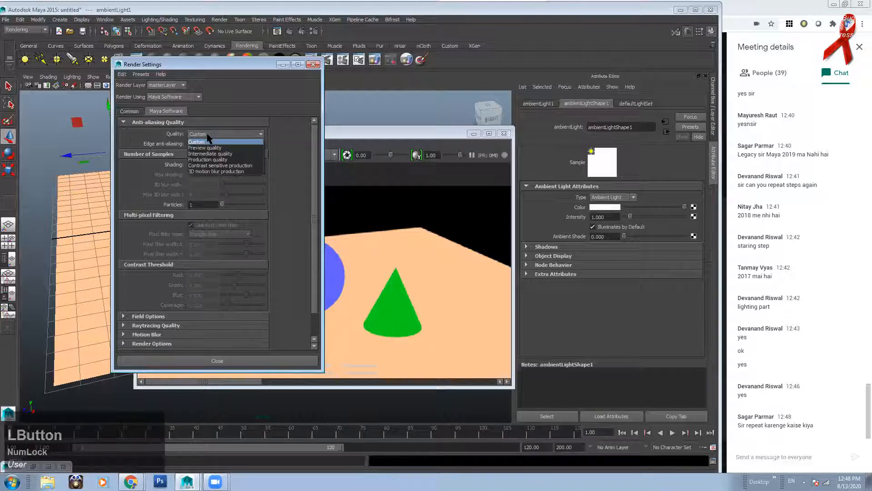
click(202, 159)
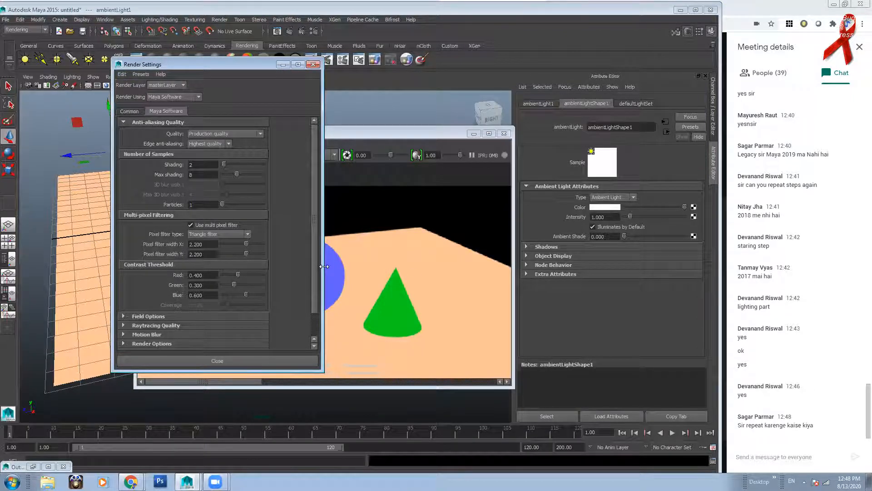
click(283, 65)
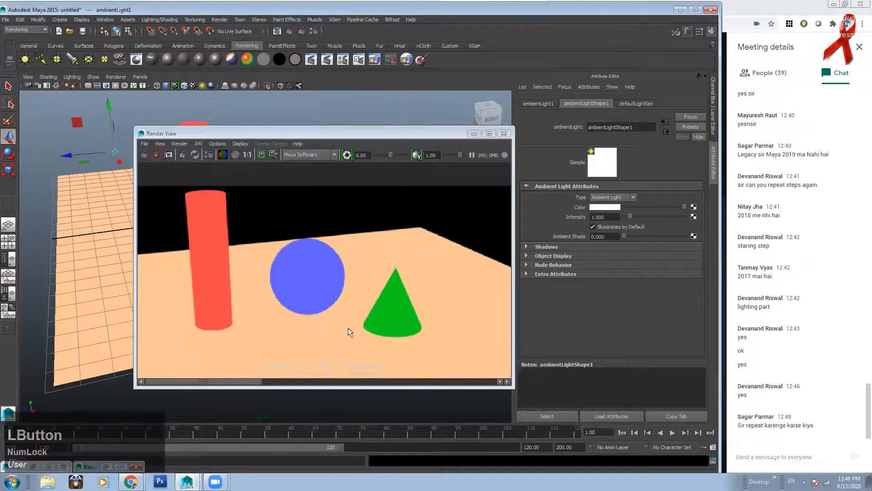
Step: Compare the stored and new renders up close along the front edge of the plane
click(247, 154)
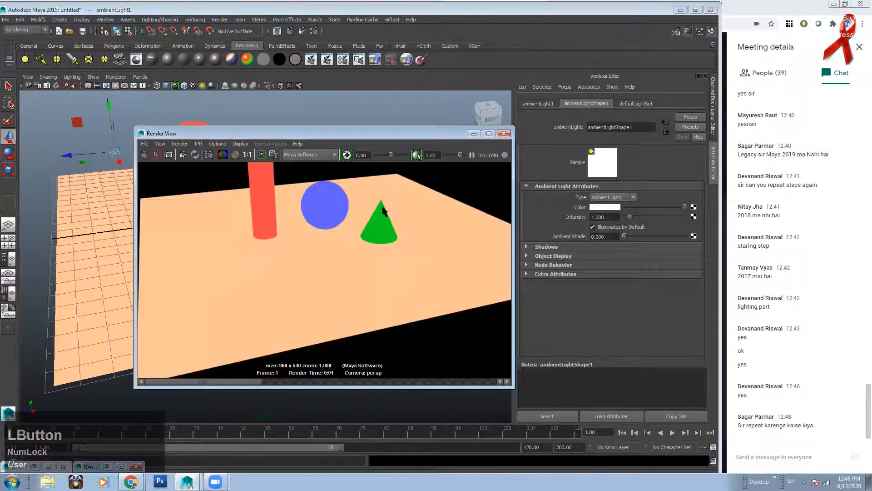
drag(211, 380, 291, 380)
alt+right_drag(327, 270, 439, 364)
alt+middle_drag(438, 364, 333, 260)
alt+middle_drag(400, 325, 320, 268)
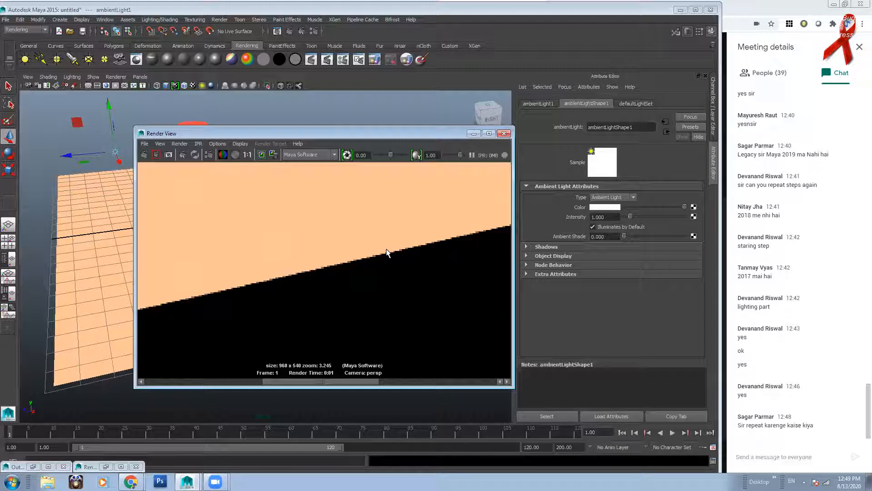
drag(312, 384, 203, 382)
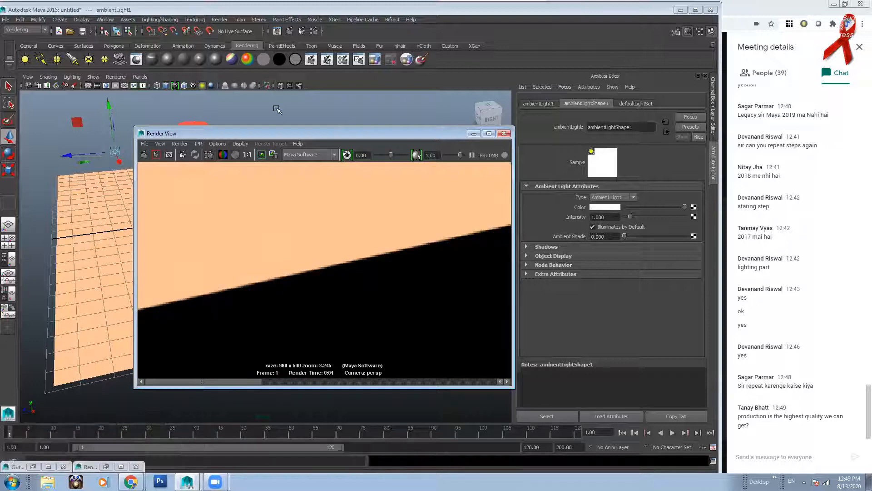
Step: Review the anti-aliasing Quality presets in the render settings, keeping Production quality selected, and close the settings
click(312, 31)
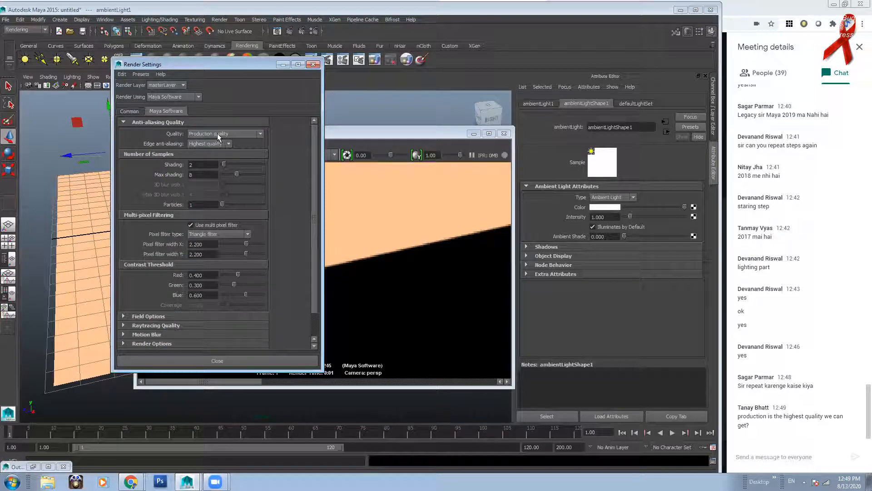
click(217, 134)
click(215, 136)
click(214, 136)
click(209, 160)
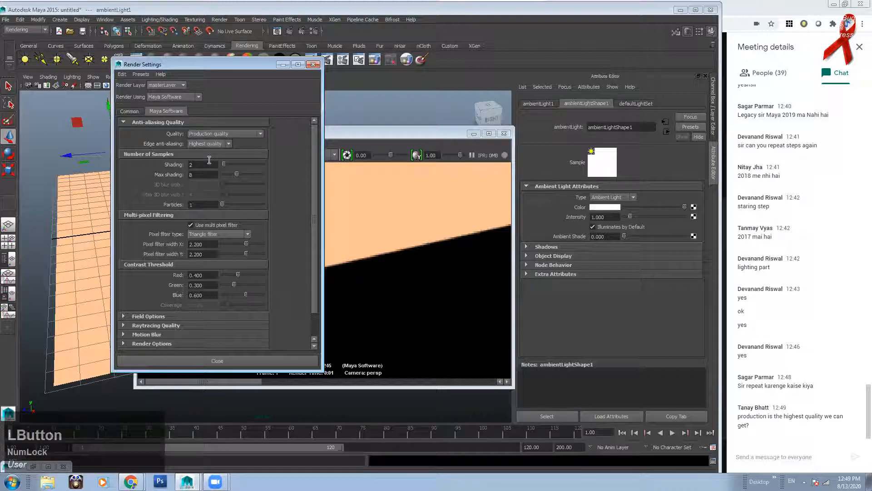
click(214, 132)
click(216, 160)
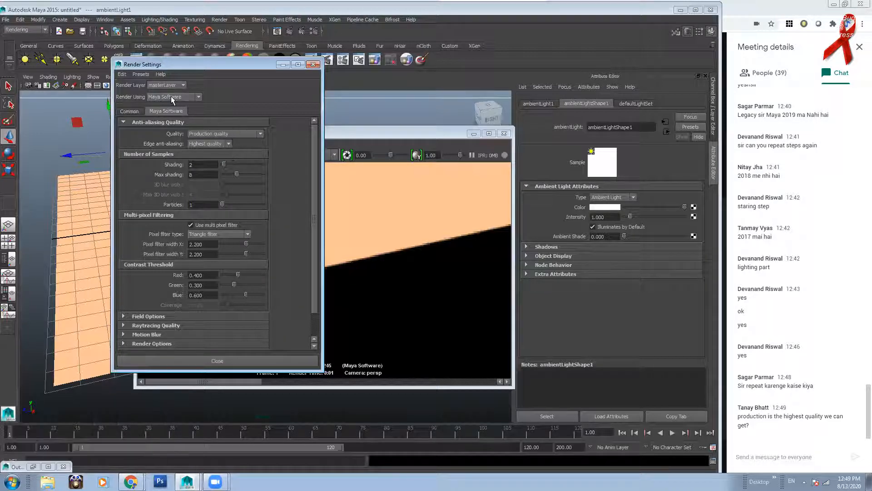
click(210, 134)
click(205, 159)
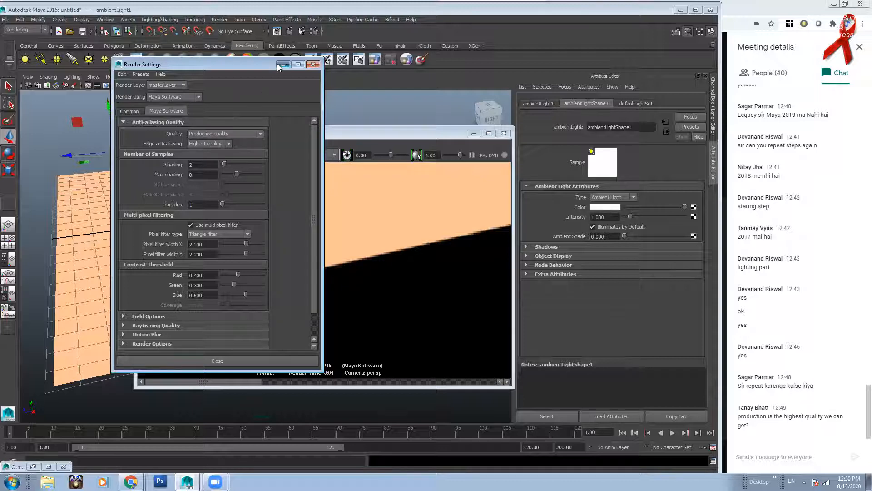
click(313, 64)
Step: Move the Render View aside and check the Edge anti-aliasing options in the render settings
drag(461, 130, 546, 126)
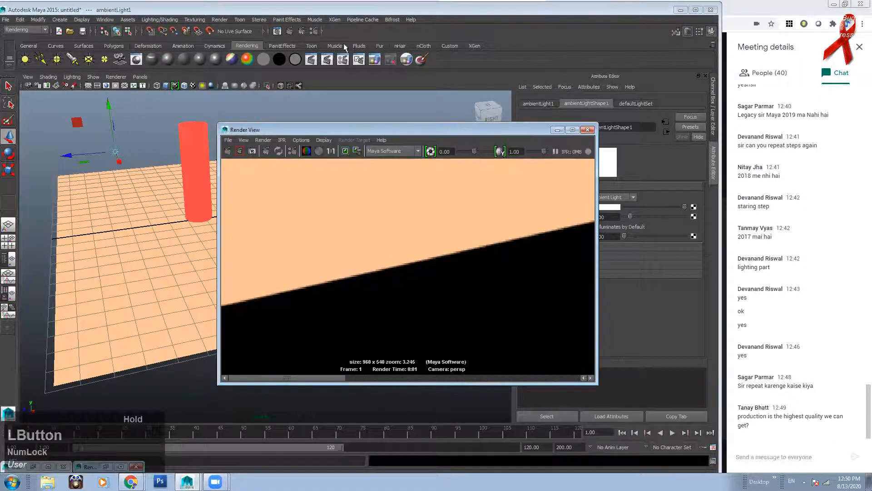
click(315, 32)
click(199, 143)
click(200, 143)
click(313, 65)
Step: Enlarge the Render View window and inspect the stored render up close around the red cylinder and blue sphere
click(332, 151)
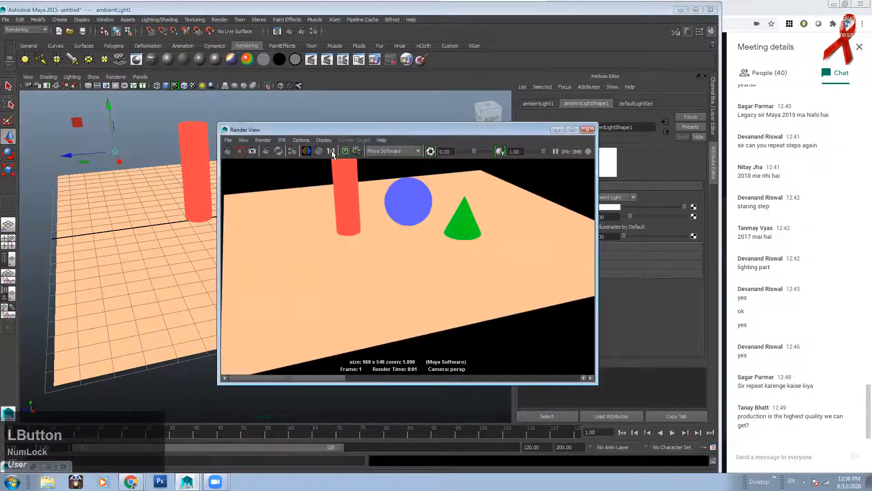
alt+right_drag(511, 243, 480, 220)
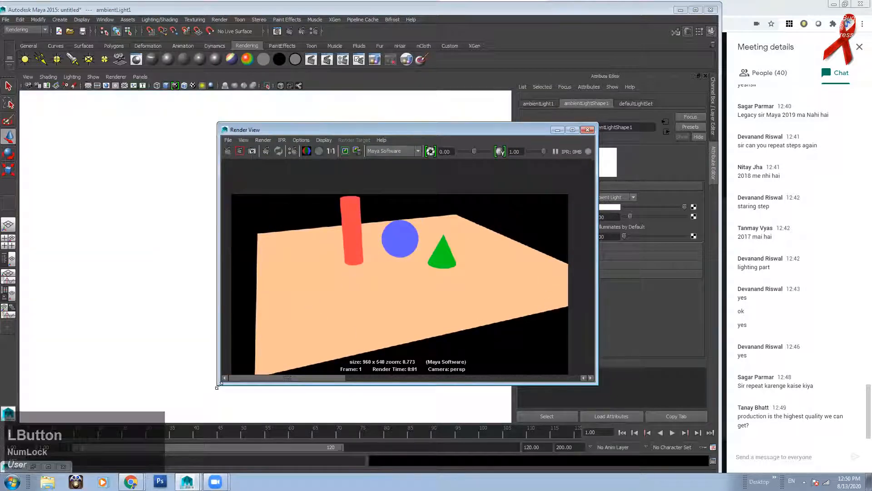
drag(215, 389, 156, 432)
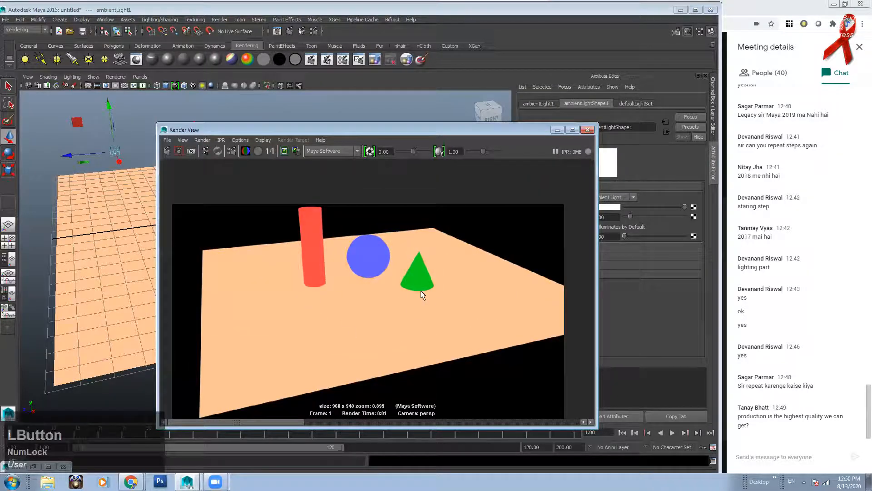
drag(284, 421, 359, 426)
alt+right_drag(323, 203, 342, 392)
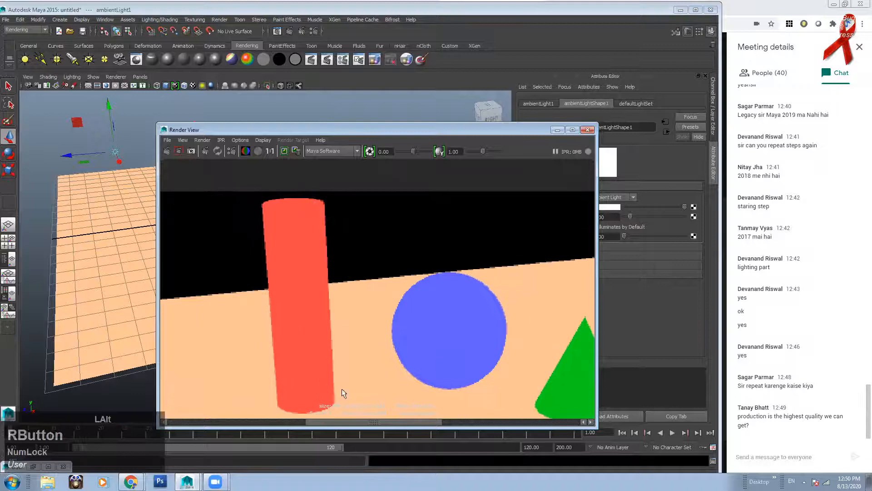
Step: Compare the stored and new renders up close along the red cylinder's top edge and around the sphere, and close the Render View
middle_drag(342, 391, 328, 428)
drag(328, 422, 208, 428)
alt+drag(343, 191, 325, 420)
mouse_move(264, 414)
mouse_down()
mouse_move(413, 413)
mouse_move(260, 414)
mouse_up()
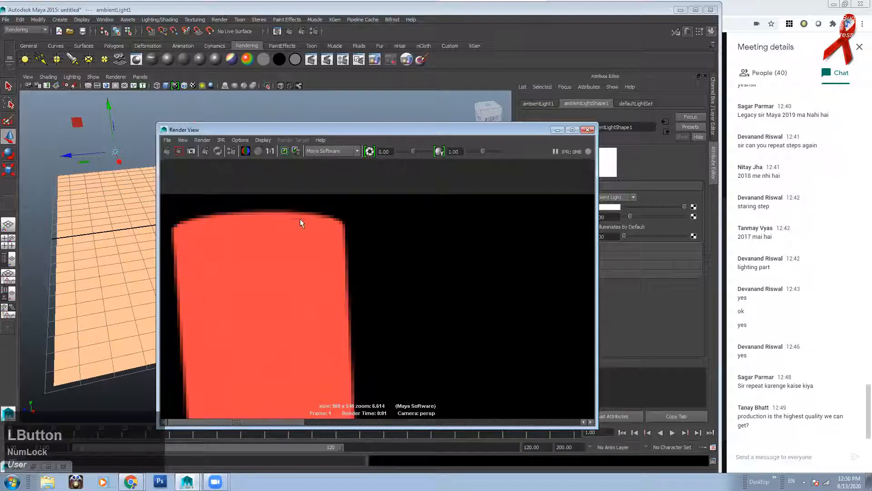
click(324, 235)
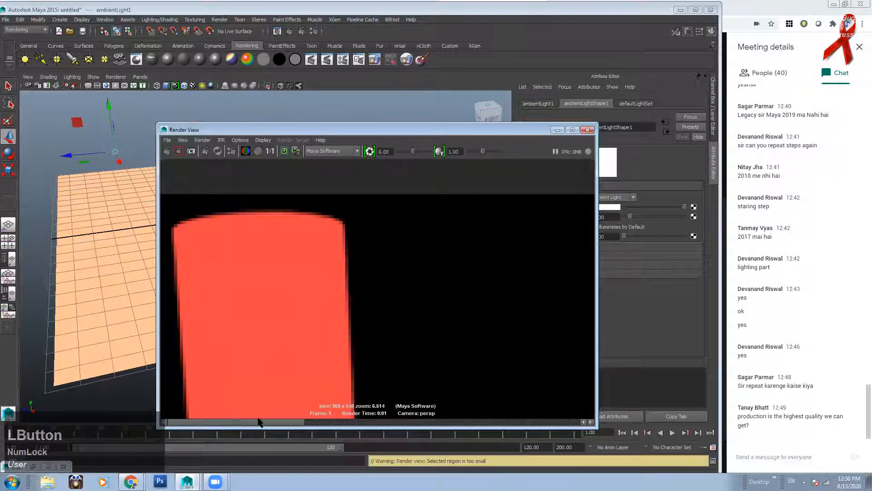
drag(296, 422, 255, 432)
alt+right_drag(405, 334, 328, 334)
alt+middle_drag(372, 339, 344, 260)
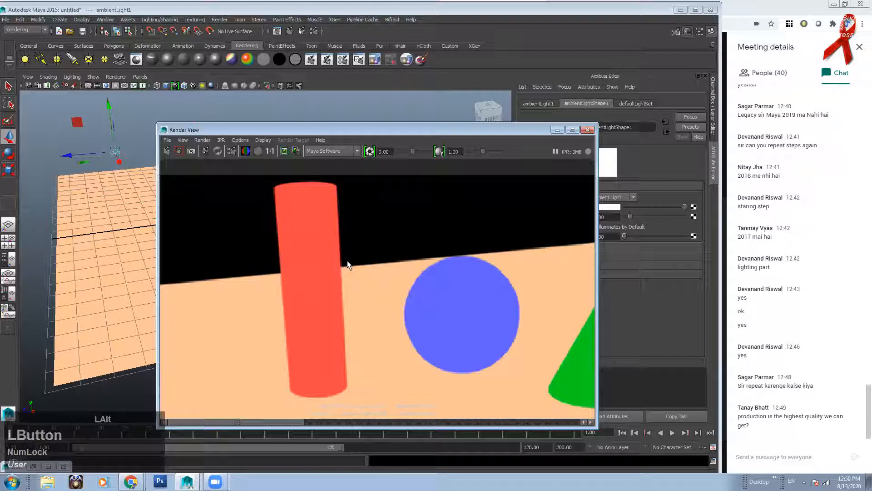
alt+right_drag(533, 358, 410, 334)
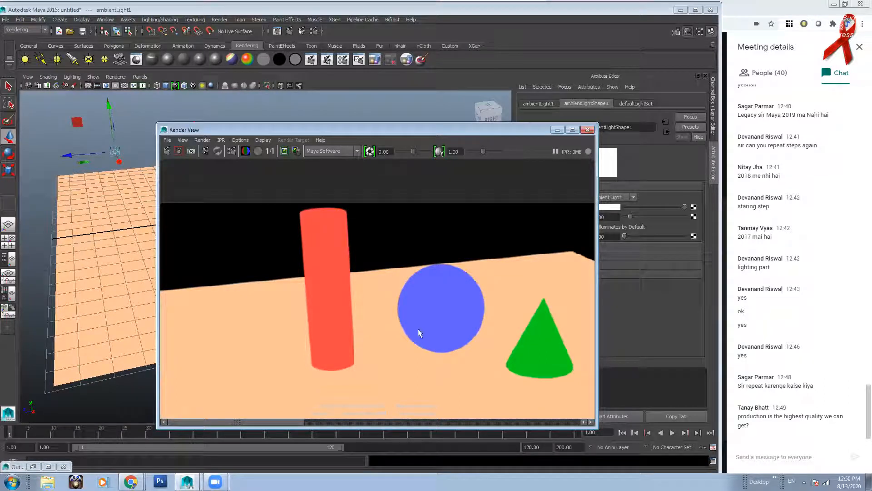
click(588, 132)
Step: Move the ambient light around near the red cylinder to test whether its position affects the shading
alt+drag(226, 232, 278, 220)
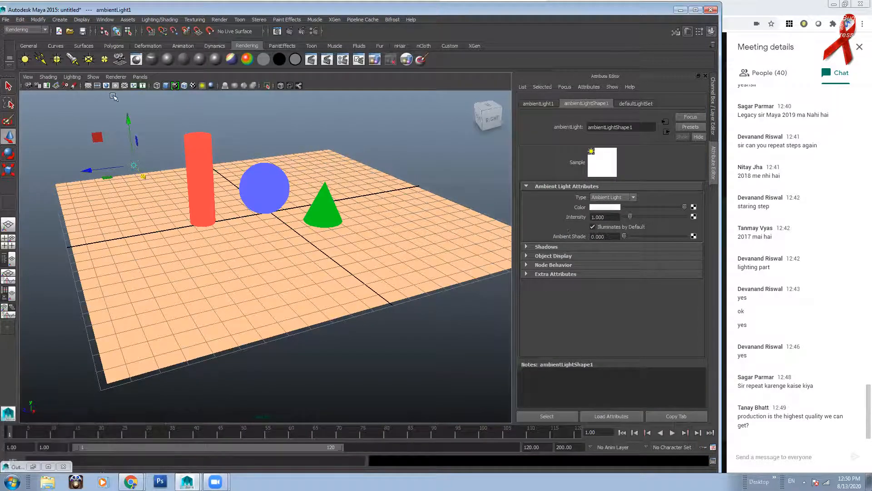
click(135, 165)
click(136, 165)
drag(143, 177, 106, 207)
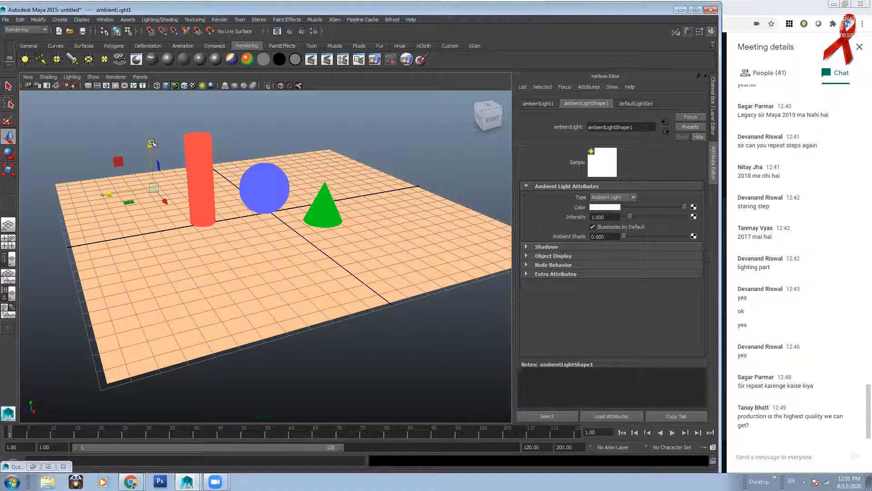
drag(109, 194, 136, 209)
Step: Set the light's Ambient Shade to 1 and move the light across the plane, past the green cone
click(609, 236)
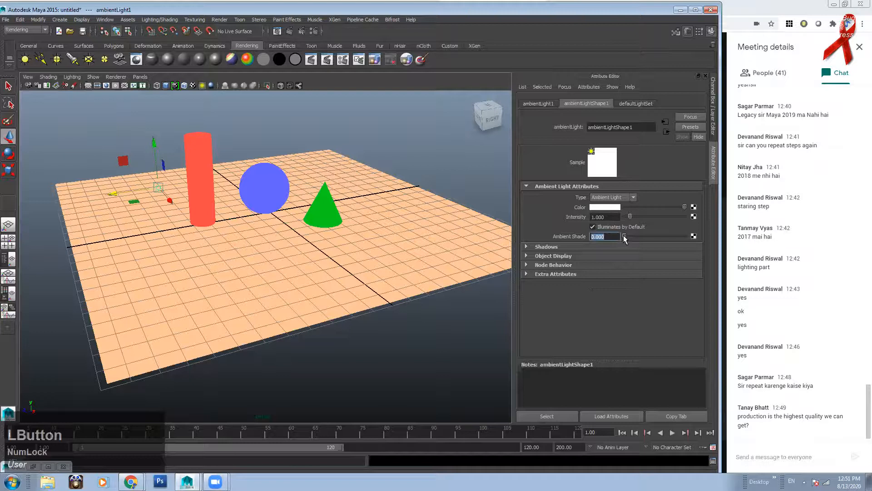
drag(623, 236, 714, 236)
drag(111, 193, 495, 245)
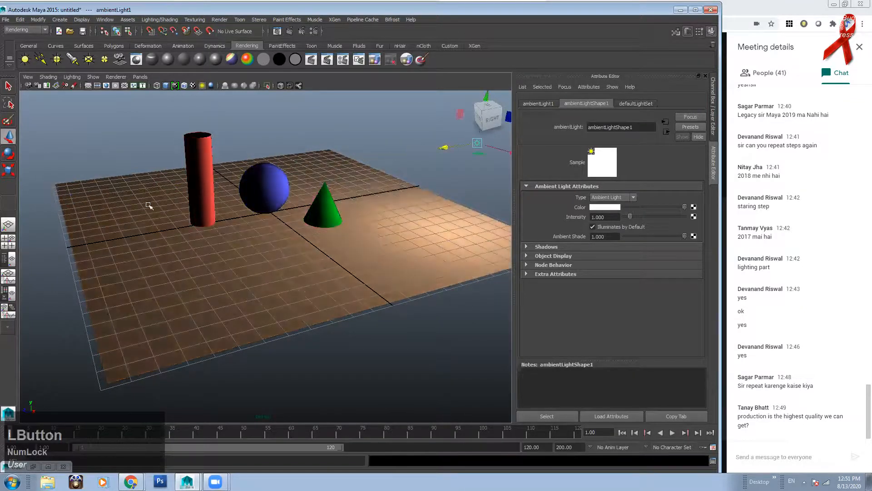
Step: Keep the existing image in the Render View, render the shaded scene, and move the window clear of the light's attributes
click(277, 31)
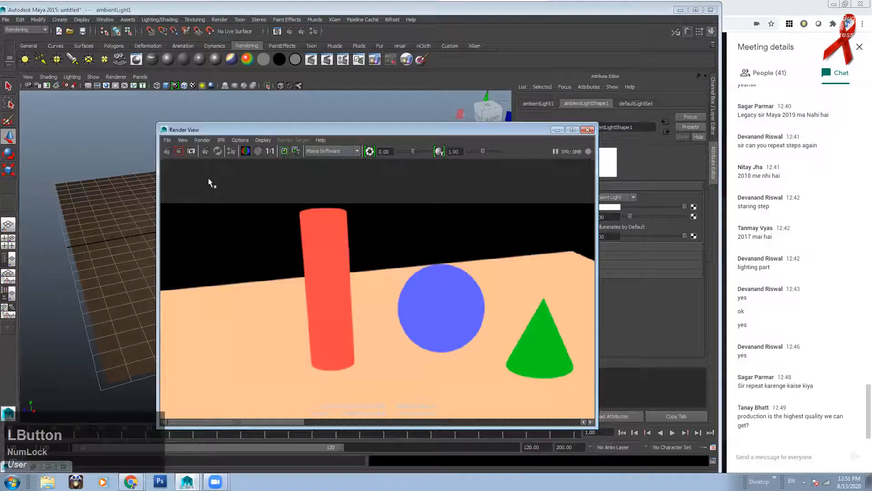
click(283, 151)
click(167, 151)
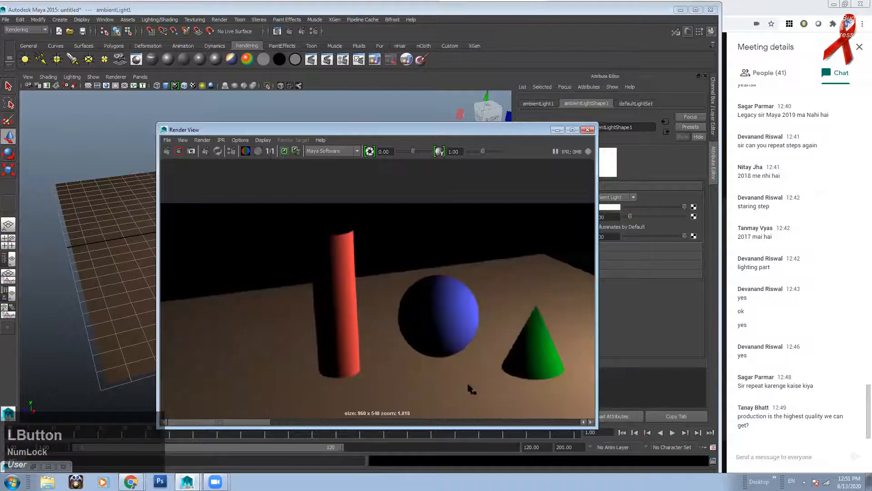
alt+right_drag(447, 318, 561, 296)
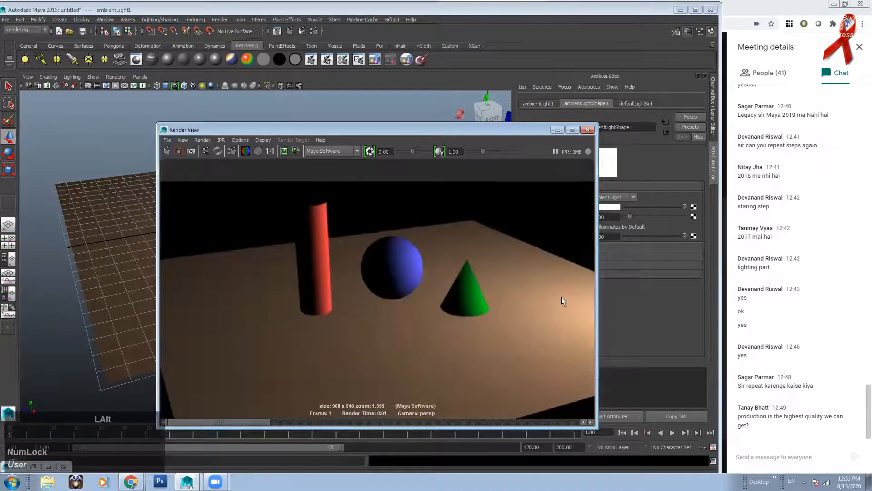
drag(473, 133, 401, 132)
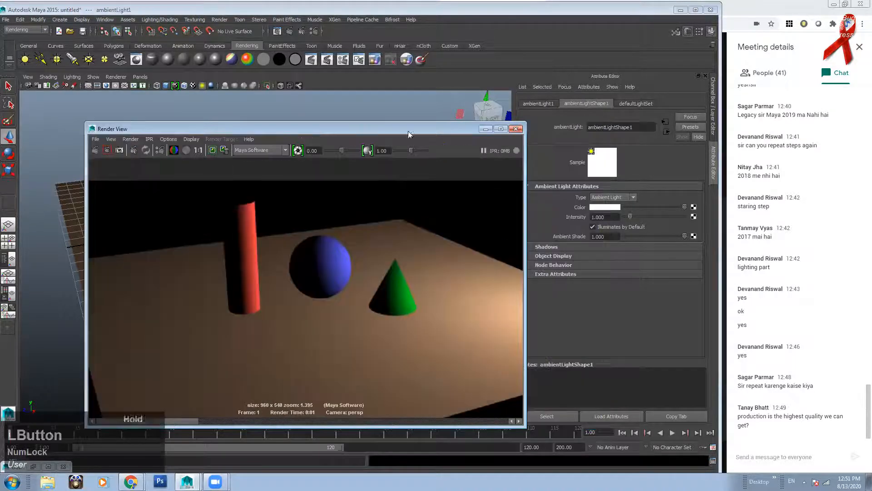
Step: Render the scene with Ambient Shade at 0 and again at 1 to compare flat and shaded lighting
drag(685, 236, 583, 235)
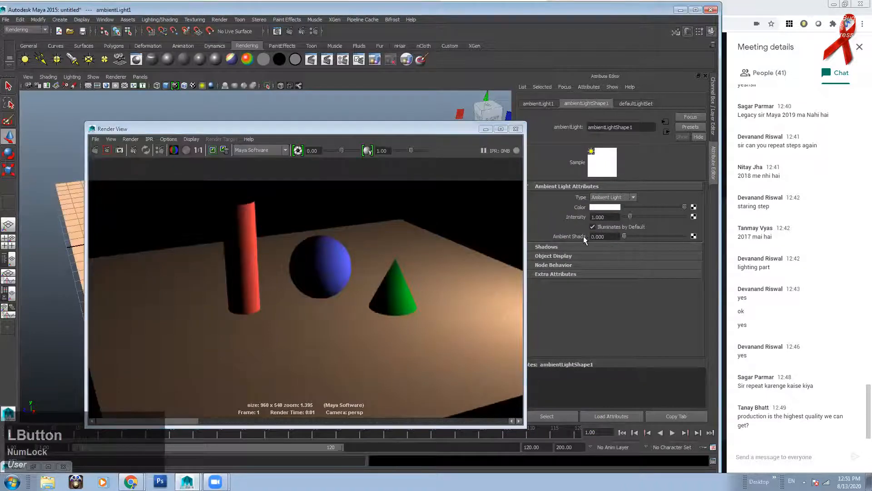
click(95, 151)
mouse_move(171, 421)
mouse_down()
mouse_move(256, 424)
mouse_move(136, 422)
mouse_up()
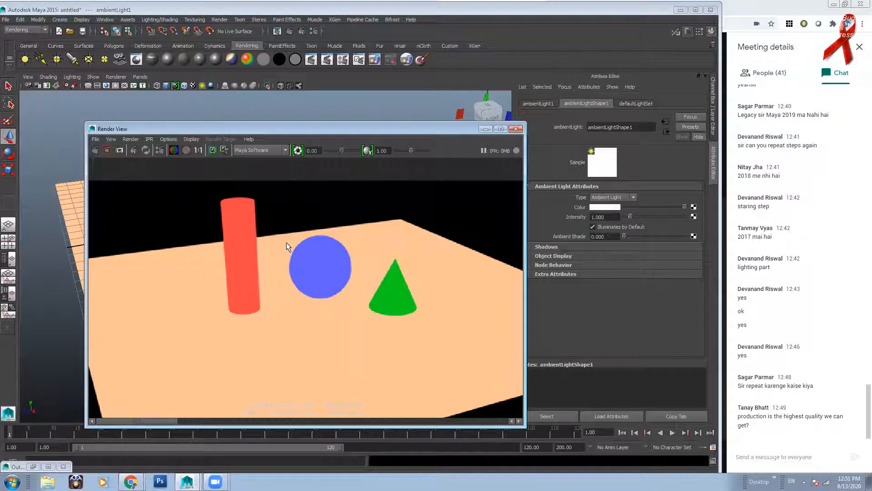
drag(624, 236, 691, 241)
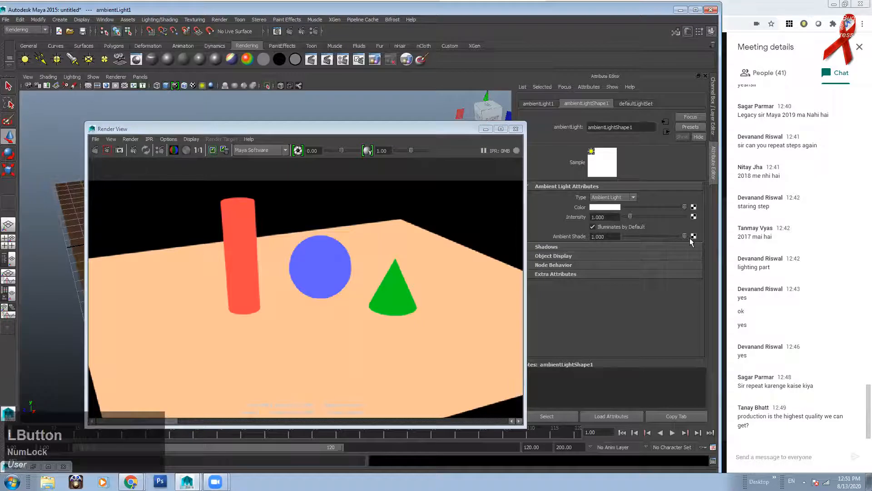
click(95, 151)
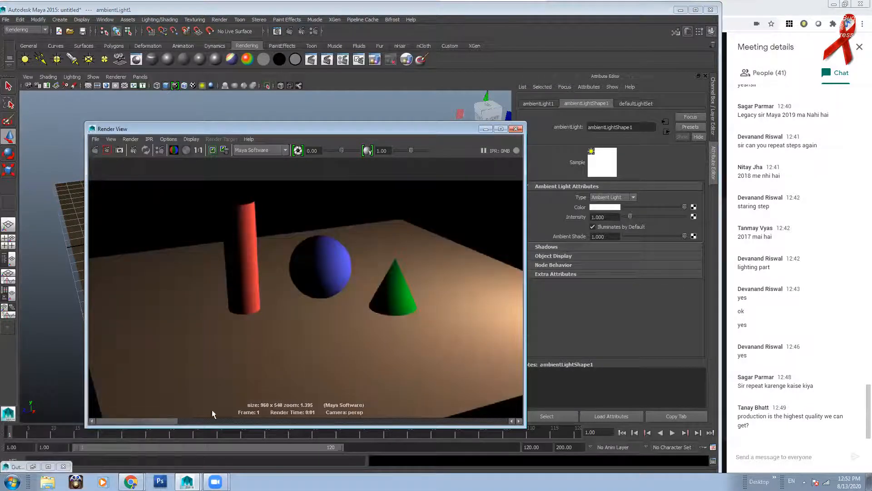
Step: Set Ambient Shade to 0, then close the Render View and delete the ambient light
drag(683, 235, 623, 236)
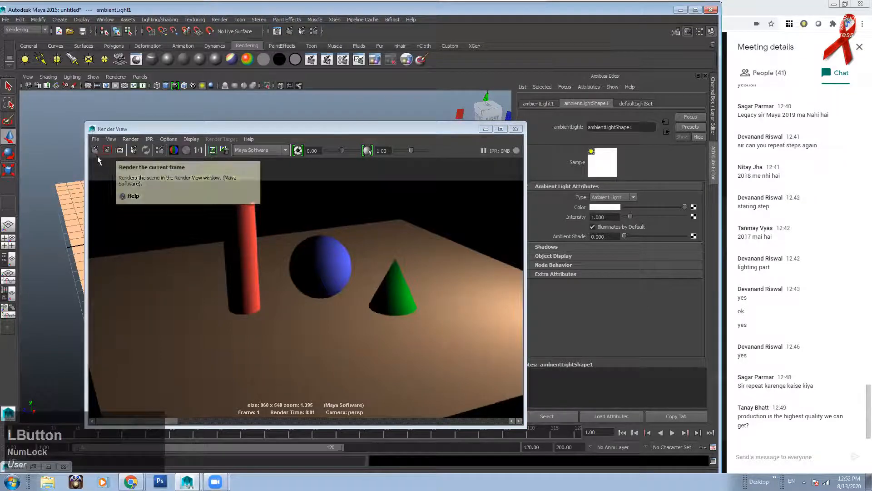
click(515, 130)
click(467, 152)
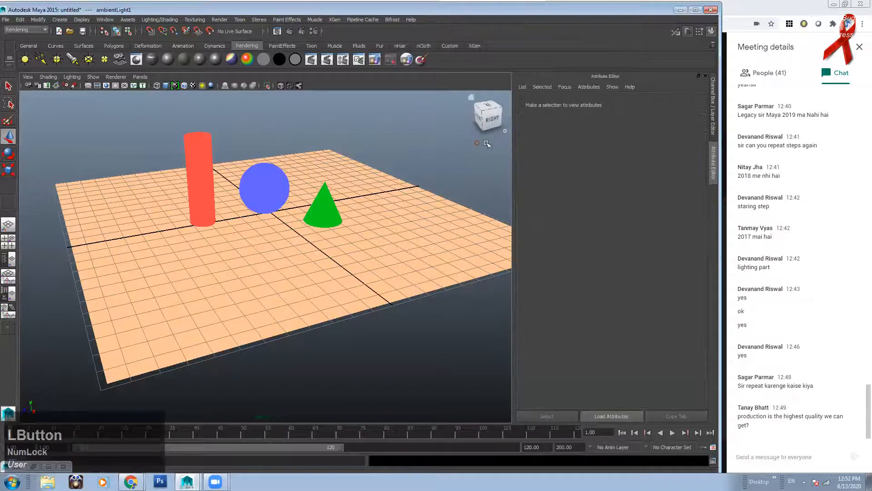
click(477, 144)
key(Delete)
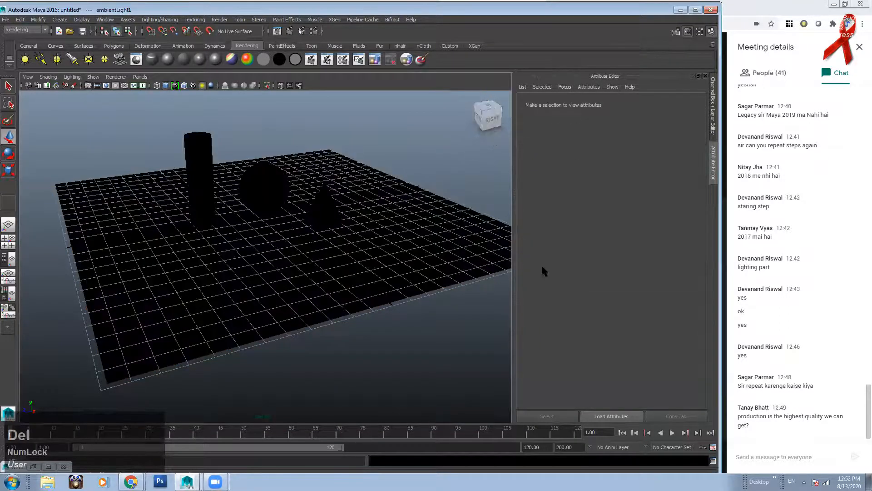
Step: Display the scene objects in wireframe
alt+middle_drag(470, 235, 367, 248)
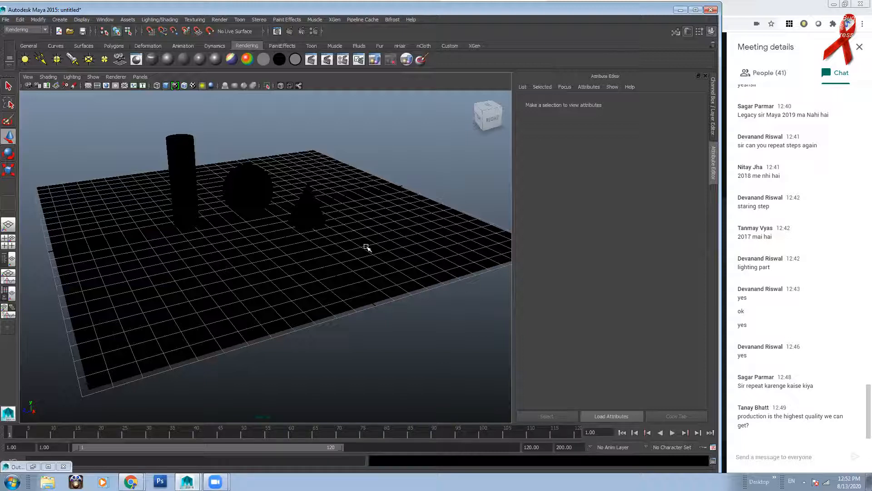
click(398, 174)
click(122, 135)
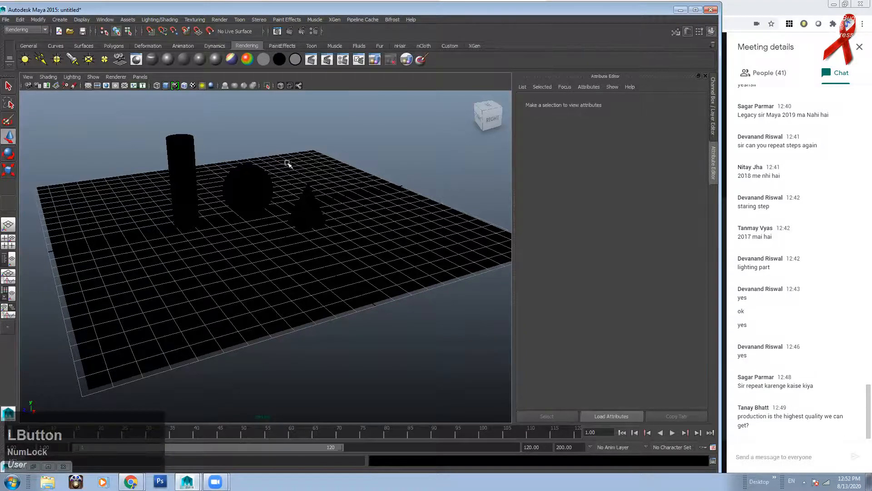
key(4)
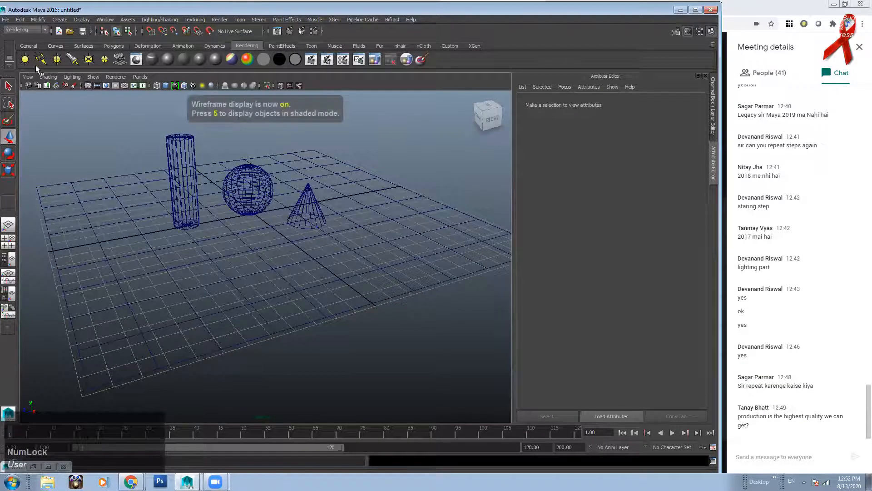
click(131, 118)
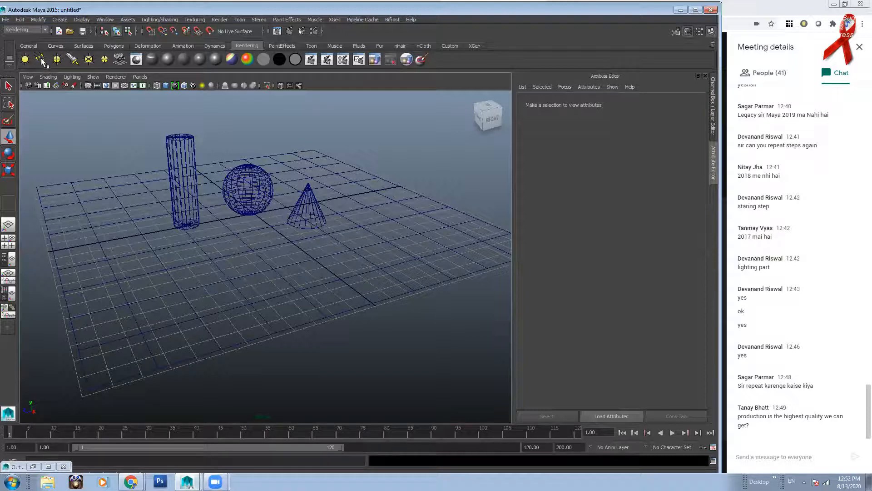
click(276, 129)
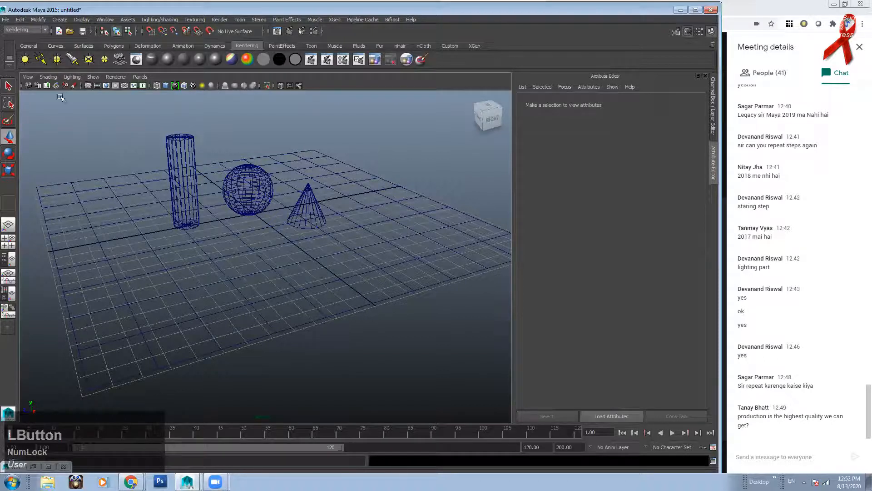
Step: Try creating a directional light at the grid origin beneath the sphere, and delete it
alt+right_drag(254, 223, 345, 277)
alt+middle_drag(252, 201, 296, 248)
mouse_move(295, 247)
alt+right_down()
mouse_move(319, 277)
mouse_move(291, 243)
mouse_move(327, 259)
mouse_move(286, 241)
alt+right_up()
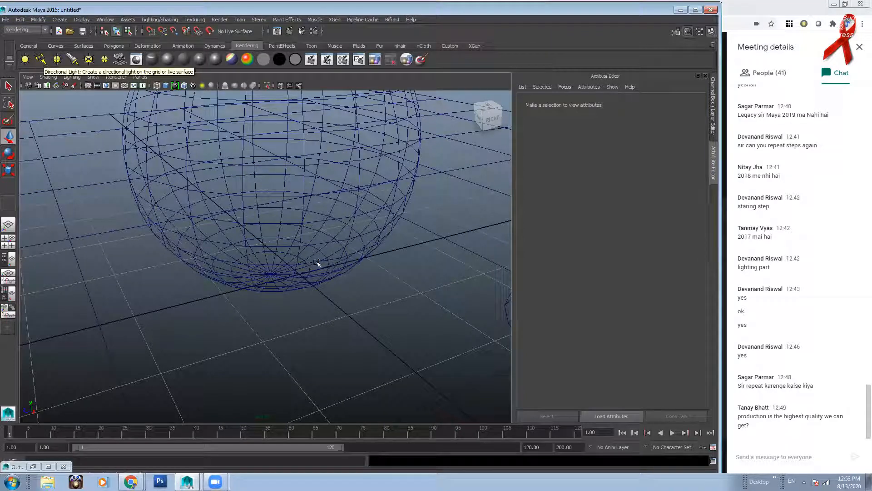
click(41, 61)
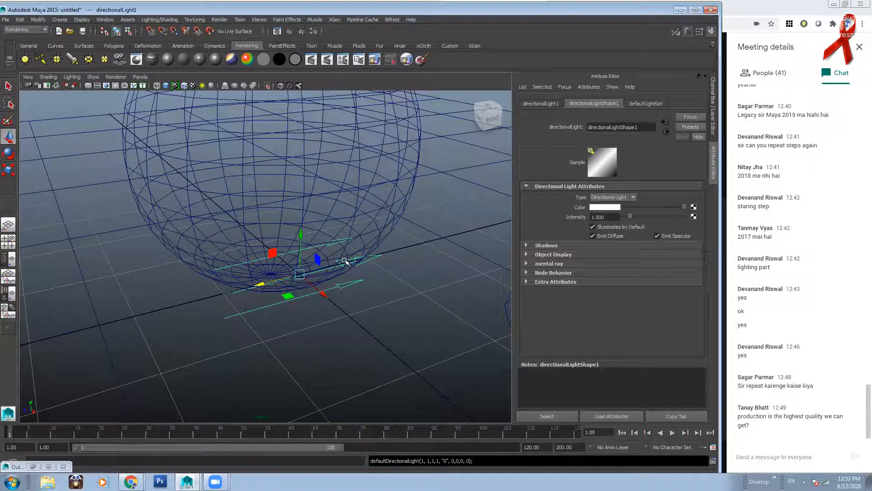
key(Delete)
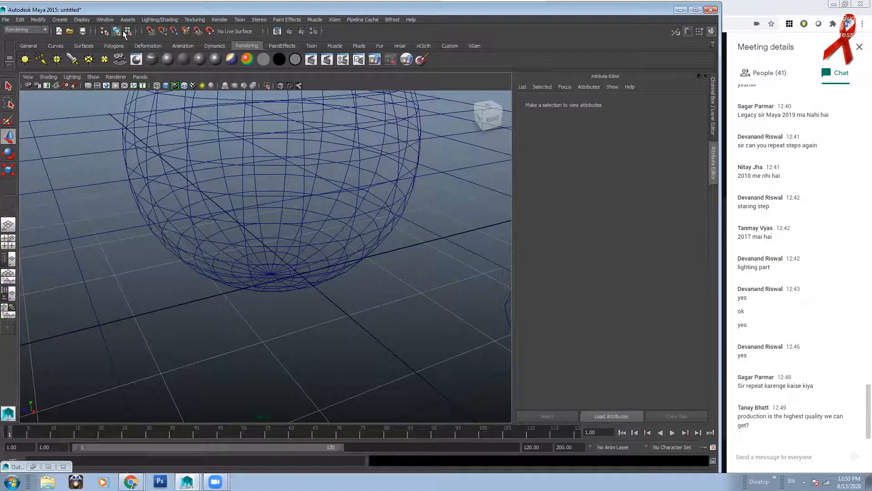
Step: Create a directional light at the grid origin beneath the sphere
click(60, 20)
mouse_move(74, 59)
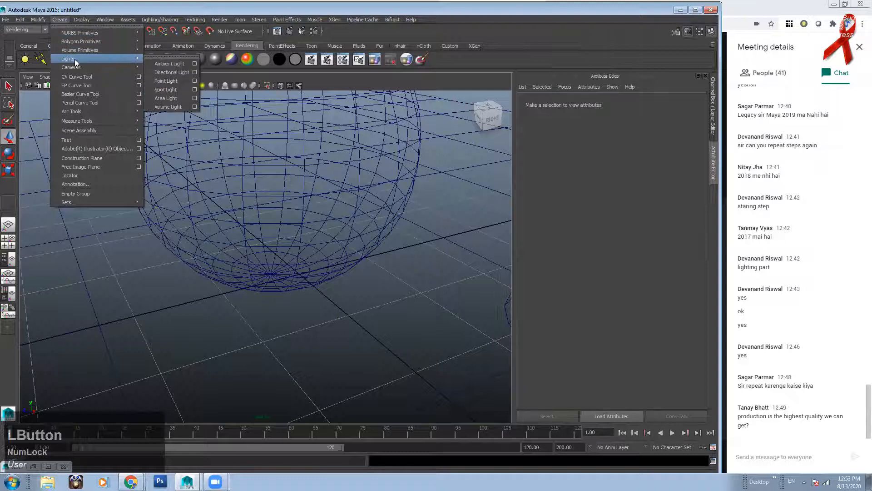
click(174, 73)
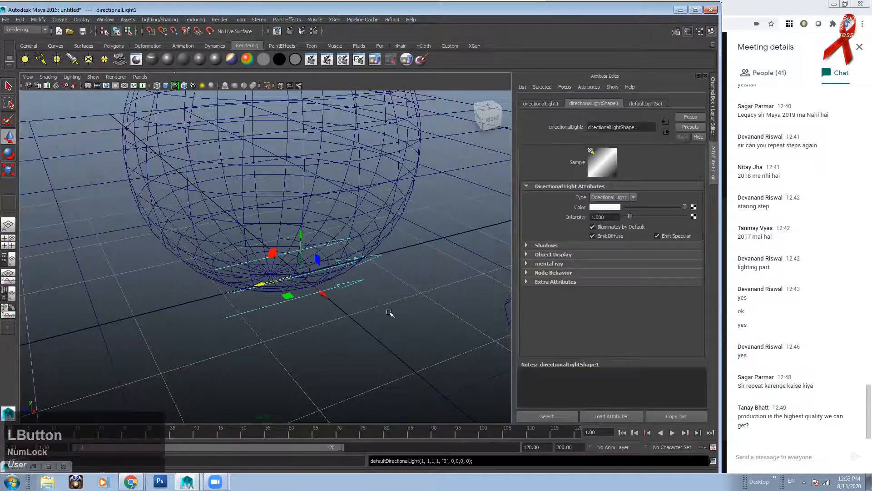
Step: Display the objects shaded and move the directional light along its Z axis to the outer side of the red cylinder
mouse_move(418, 297)
alt+right_down()
mouse_move(246, 282)
mouse_move(272, 258)
alt+right_up()
key(5)
alt+drag(272, 258, 326, 136)
drag(272, 187, 89, 193)
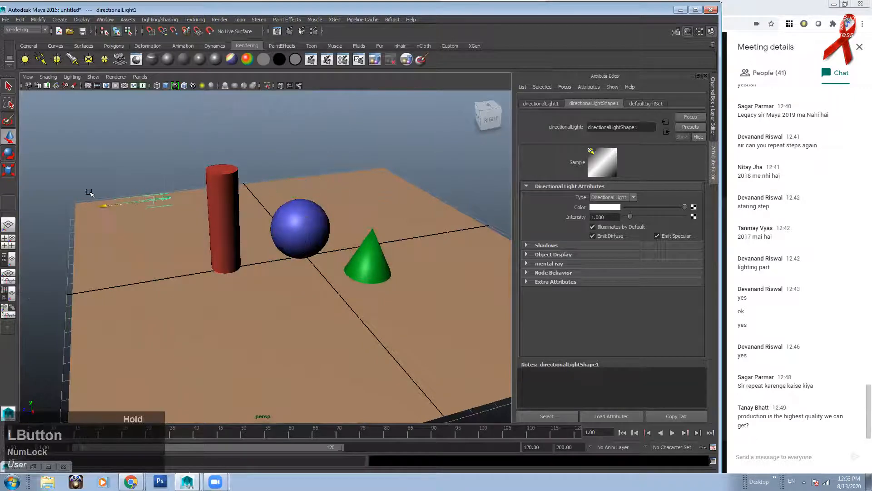
alt+drag(191, 213, 212, 216)
alt+right_drag(213, 216, 238, 209)
alt+drag(237, 208, 220, 206)
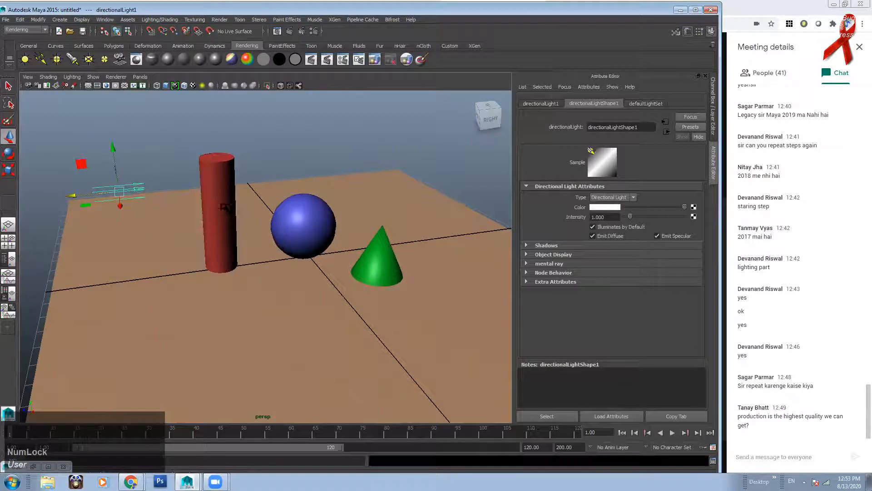
Step: Show the scene lighting in the viewport and slide the directional light along its X axis toward the plane's back edge
key(7)
alt+drag(224, 222, 232, 212)
alt+right_drag(321, 250, 300, 246)
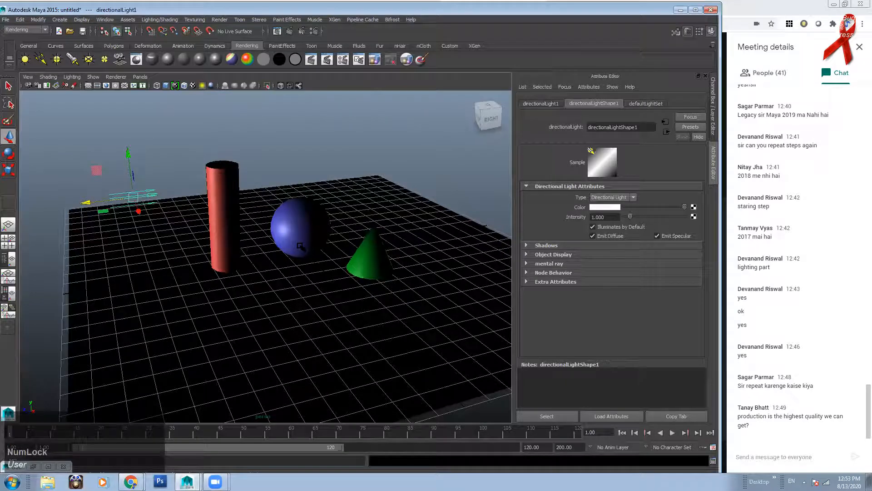
alt+drag(182, 218, 156, 220)
drag(146, 219, 138, 172)
alt+drag(238, 210, 248, 214)
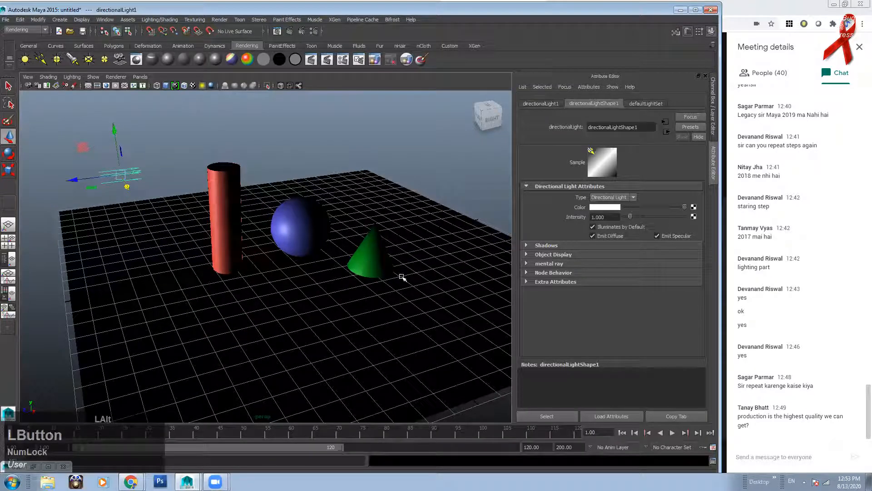
Step: Scale up the directional light's arrow icon uniformly so it is easier to see beside the cylinder
alt+drag(185, 200, 179, 193)
key(r)
drag(121, 174, 167, 178)
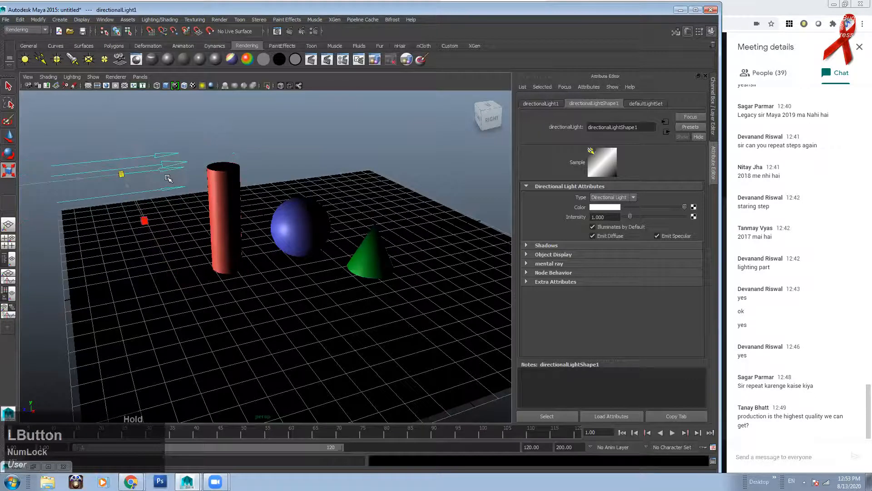
alt+drag(209, 229, 207, 228)
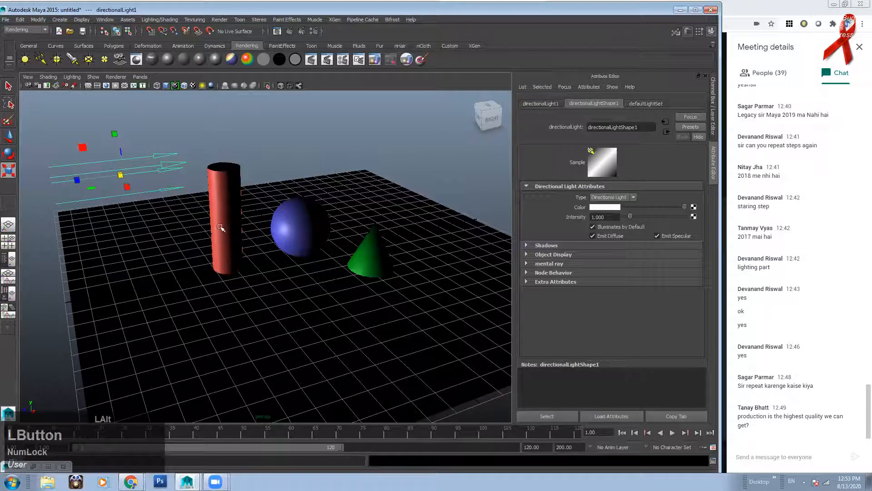
Step: Rotate the directional light beside the red cylinder so its arrows tilt down toward the plane
key(e)
drag(97, 145, 135, 189)
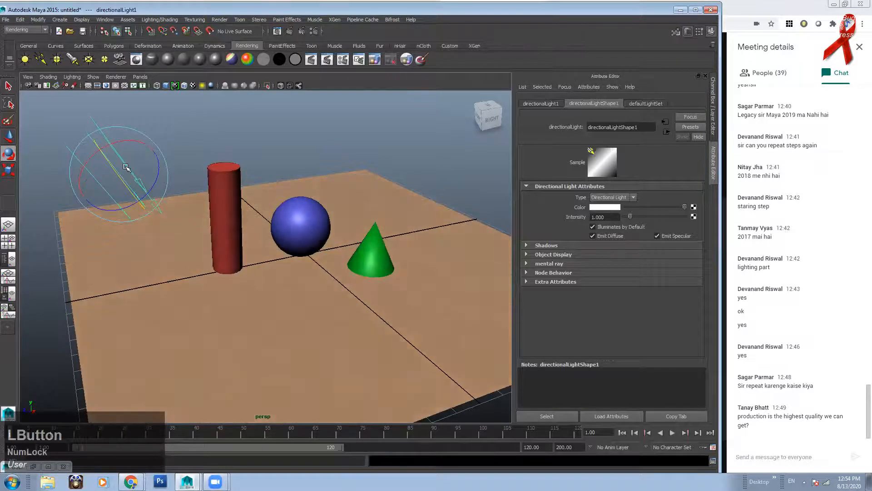
drag(126, 167, 146, 197)
Step: Reposition the directional light on the outer side of the red cylinder and scale down its arrow icon
key(w)
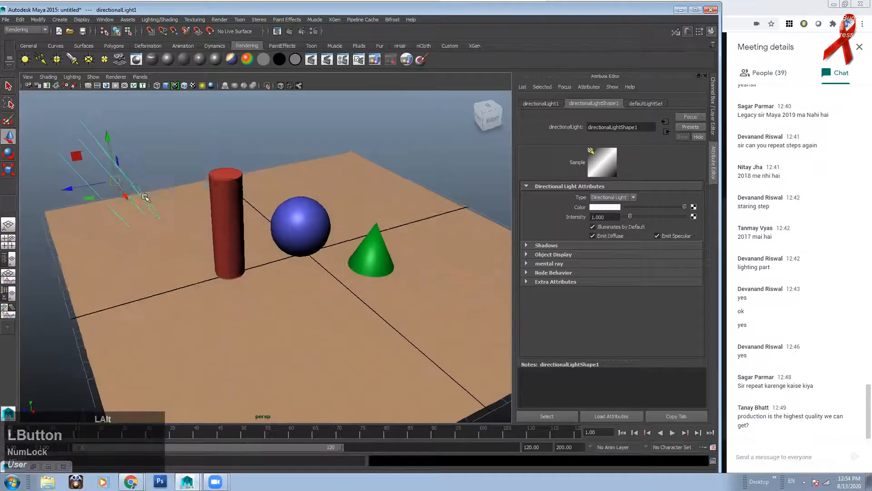
alt+right_drag(145, 197, 131, 201)
drag(122, 184, 71, 207)
key(r)
drag(130, 208, 64, 213)
Step: Rotate the directional light so its arrows slant across the cylinder toward the sphere and cone
alt+drag(161, 226, 171, 224)
key(e)
mouse_move(133, 168)
mouse_down()
mouse_move(197, 190)
mouse_move(123, 191)
mouse_move(128, 175)
mouse_up()
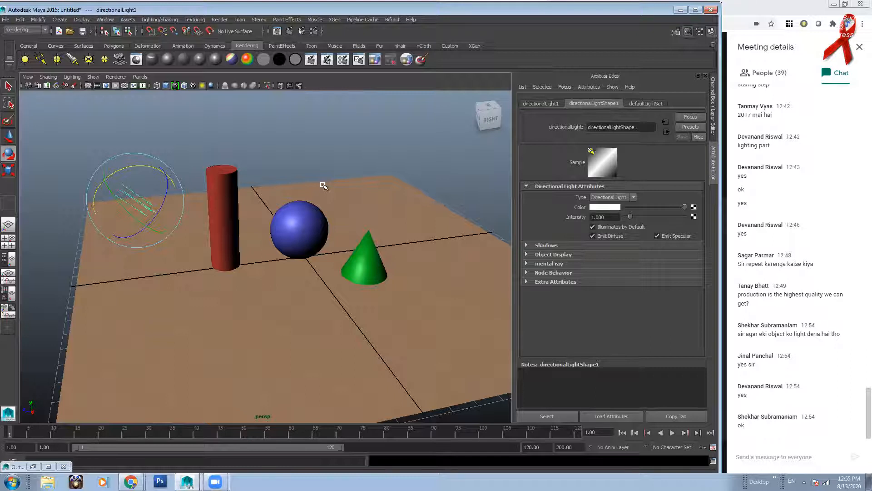
alt+right_drag(337, 168, 287, 214)
alt+drag(234, 211, 245, 218)
alt+middle_drag(251, 207, 224, 191)
mouse_move(130, 161)
mouse_down()
mouse_move(91, 210)
mouse_move(105, 200)
mouse_move(101, 186)
mouse_move(114, 195)
mouse_up()
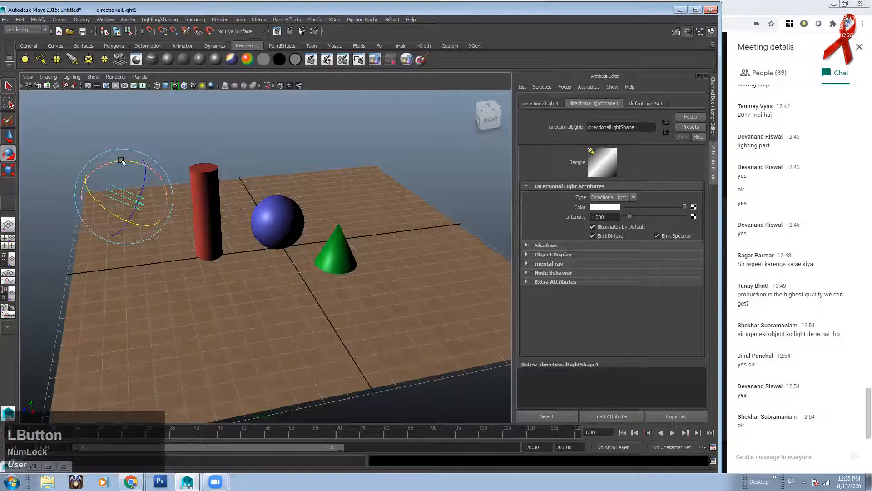
Step: Frame the plane and three primitives in the perspective view and render them with Maya Software
alt+right_drag(304, 161, 317, 196)
alt+middle_drag(318, 197, 303, 184)
alt+right_drag(303, 184, 302, 187)
click(290, 30)
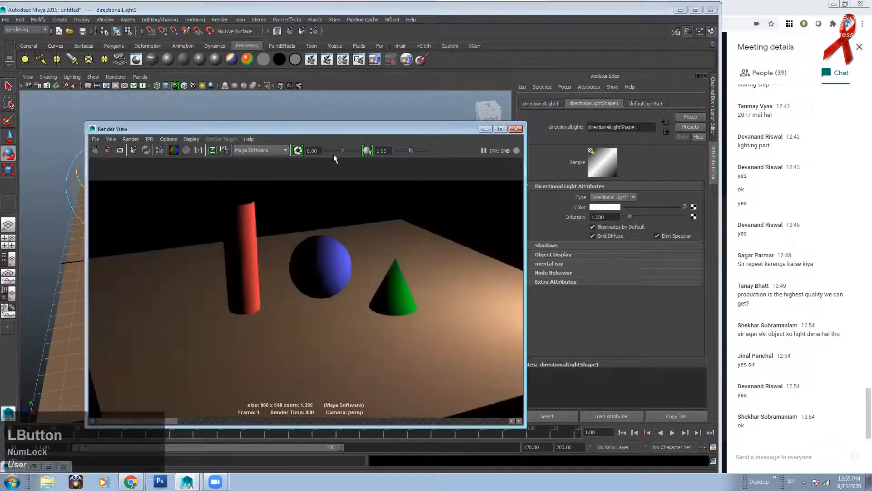
click(96, 150)
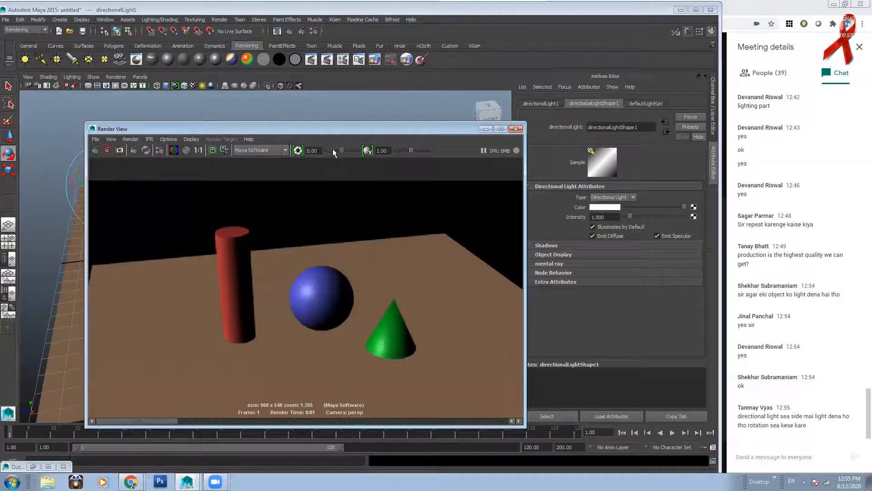
Step: Examine the rendered image beside the viewport, comparing the light's direction with the lit and shaded sides of the objects
drag(337, 129, 332, 100)
alt+right_drag(386, 337, 347, 323)
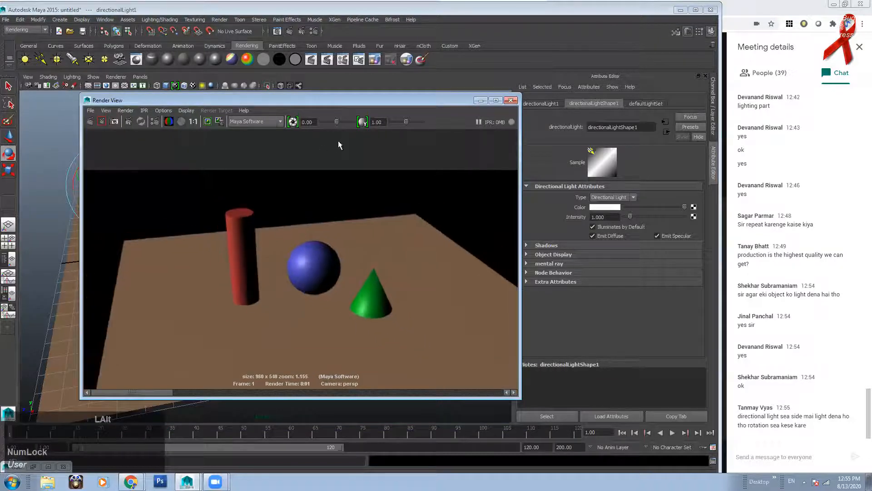
drag(343, 103, 419, 100)
alt+drag(132, 247, 119, 248)
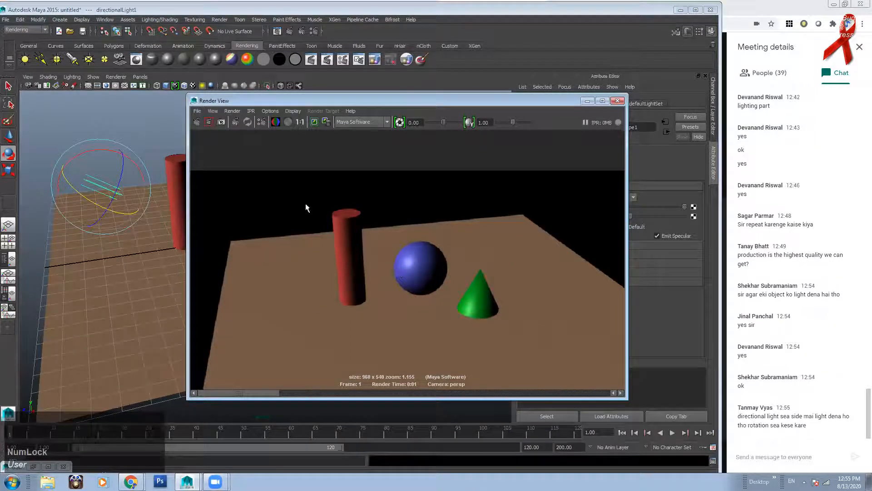
click(216, 144)
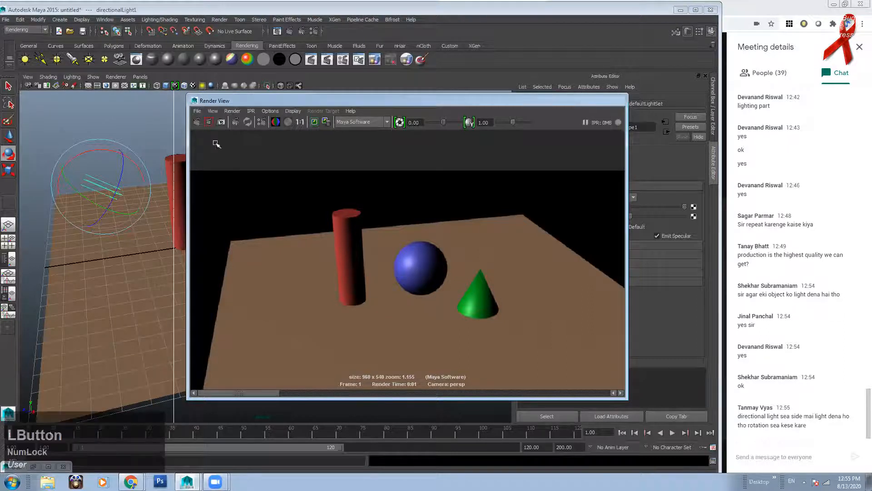
click(93, 180)
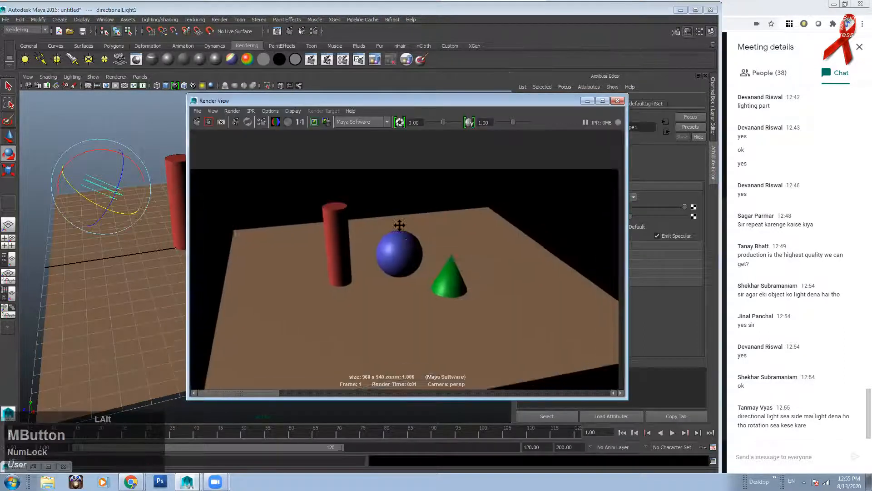
alt+middle_drag(399, 226, 386, 202)
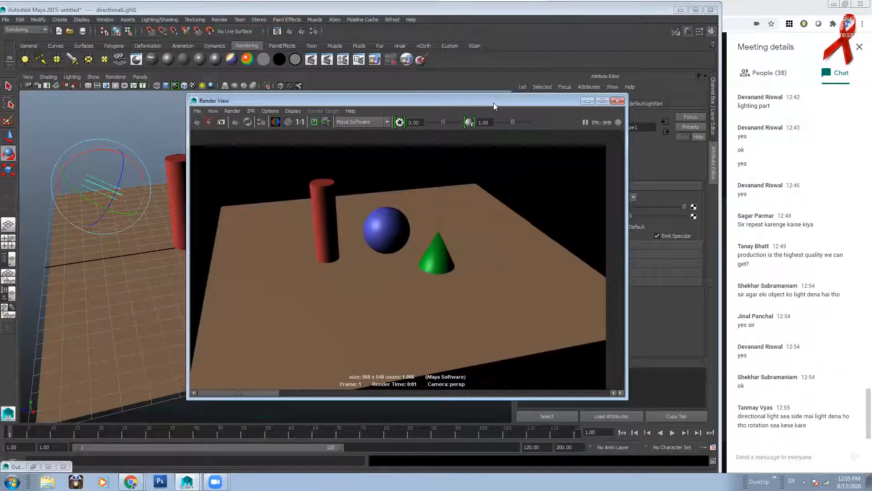
drag(493, 102, 469, 101)
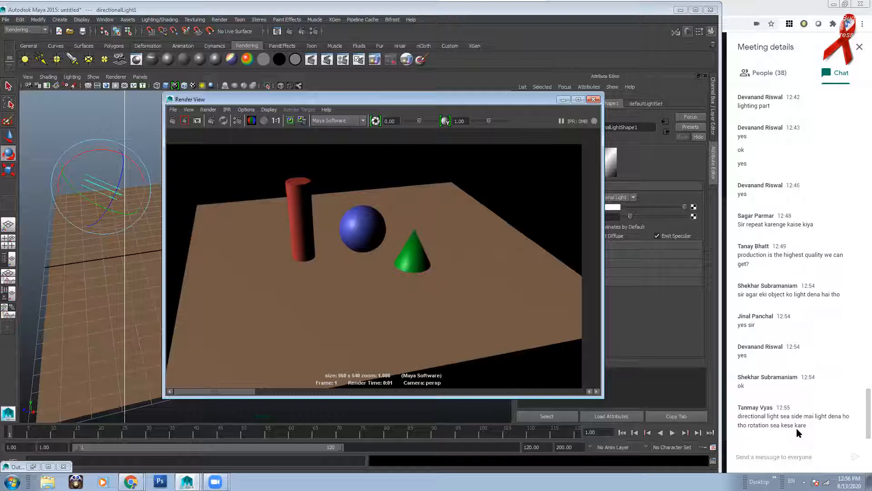
Step: Minimize the render window and turn the directional light about its individual rotation axes
click(564, 99)
alt+drag(206, 218, 173, 218)
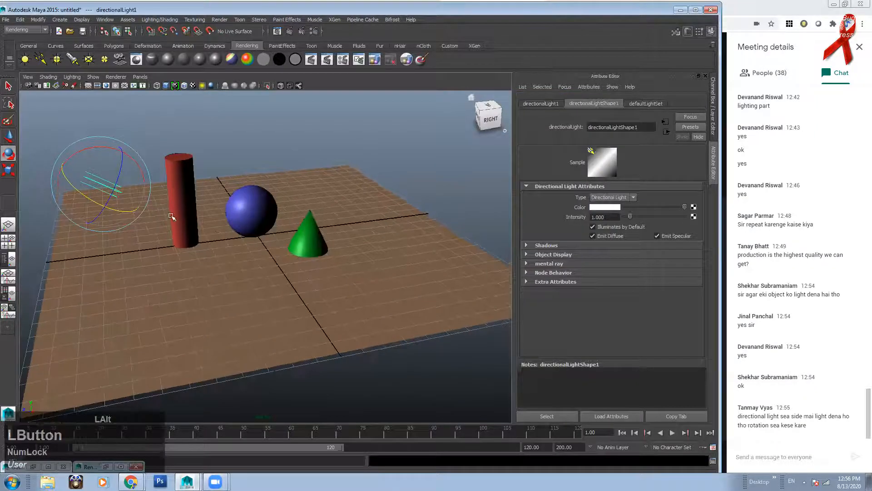
key(e)
drag(117, 210, 109, 208)
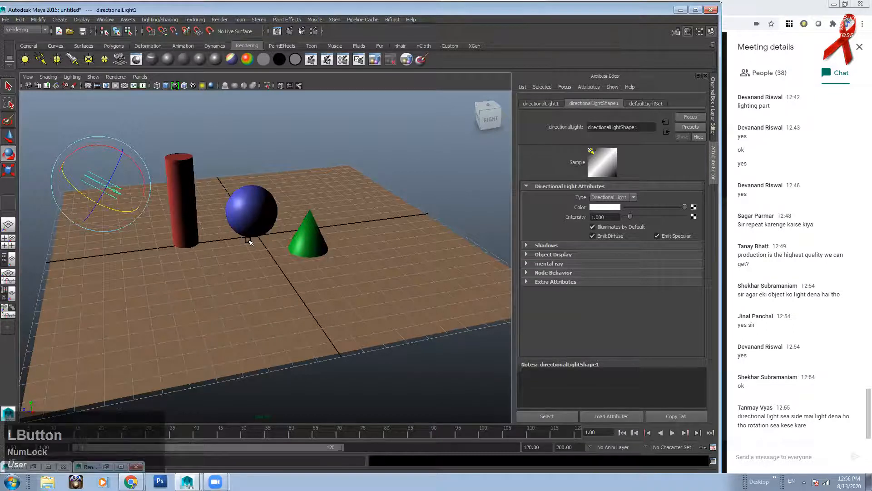
drag(110, 145, 98, 147)
mouse_move(72, 192)
mouse_down()
mouse_move(63, 168)
mouse_move(109, 173)
mouse_move(101, 180)
mouse_move(108, 159)
mouse_move(132, 151)
mouse_move(167, 193)
mouse_move(148, 227)
mouse_move(95, 194)
mouse_up()
Step: View the light from several sides and rotate it so the beam hits the cylinder's outer side at a shallower angle
alt+middle_drag(167, 199, 214, 200)
alt+drag(214, 200, 195, 179)
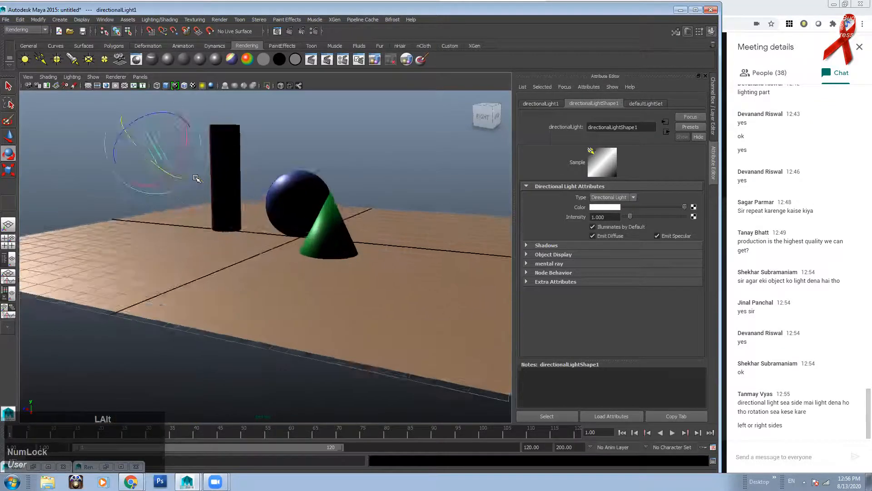
alt+middle_drag(195, 179, 238, 255)
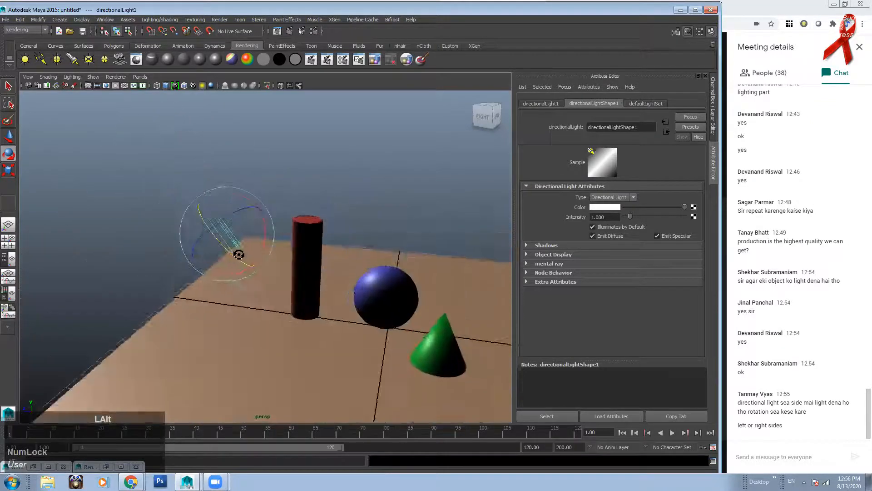
mouse_move(239, 255)
alt+mouse_down()
mouse_move(250, 249)
mouse_move(199, 183)
mouse_move(203, 270)
mouse_move(181, 249)
alt+mouse_up()
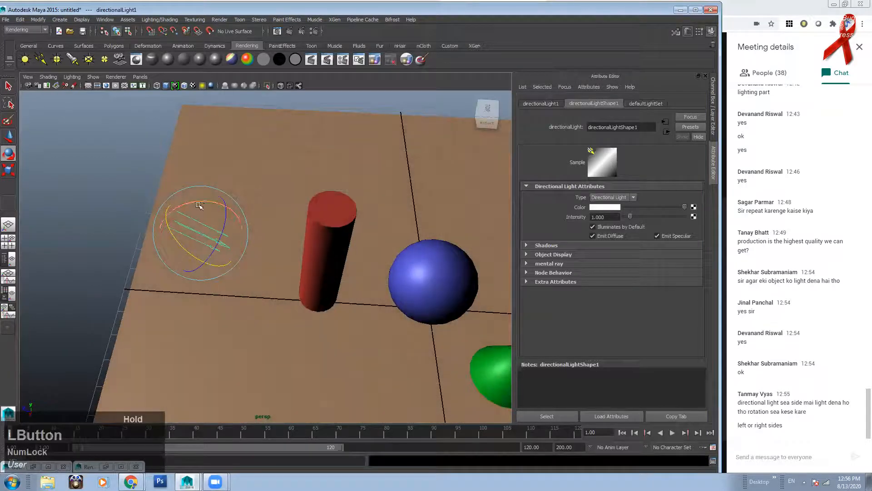
mouse_move(202, 201)
mouse_down()
mouse_move(200, 229)
mouse_move(185, 243)
mouse_move(207, 273)
mouse_move(182, 254)
mouse_move(204, 213)
mouse_move(203, 262)
mouse_move(211, 258)
mouse_up()
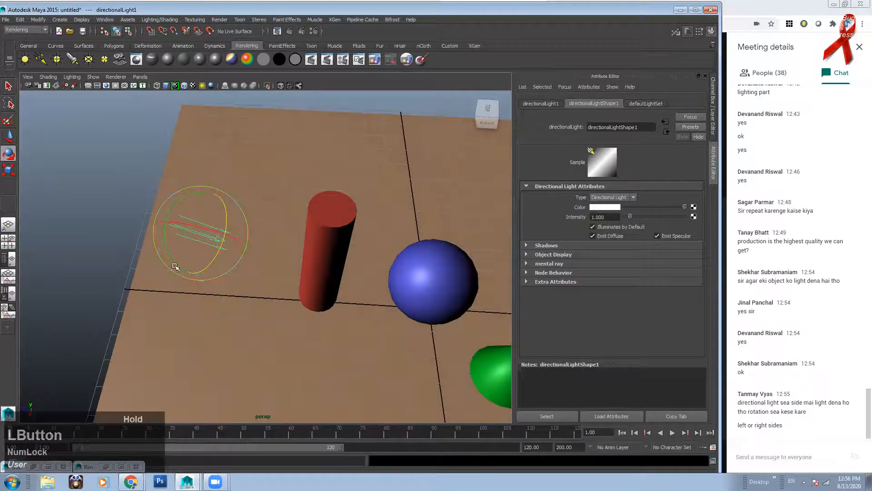
drag(172, 258, 206, 214)
drag(184, 216, 198, 202)
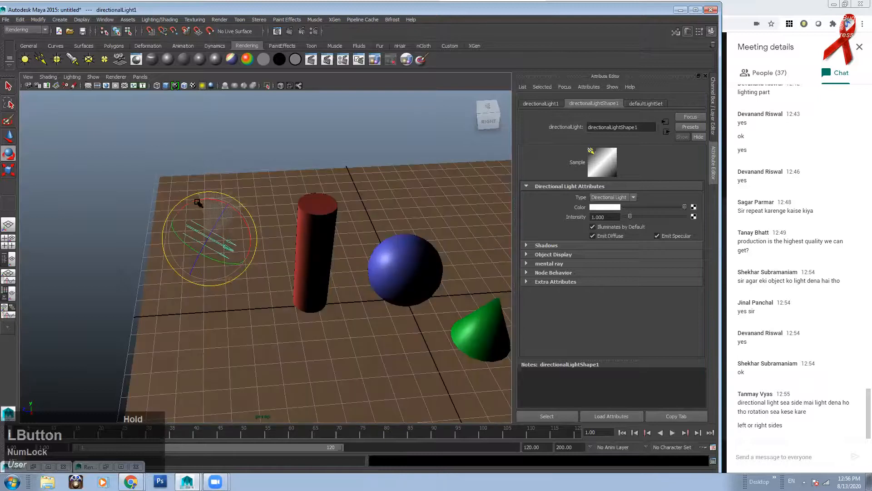
Step: Swing the directional light sideways about its Y axis to shift the lit side of the cylinder and sphere
alt+right_drag(224, 262, 298, 252)
alt+middle_drag(298, 252, 243, 236)
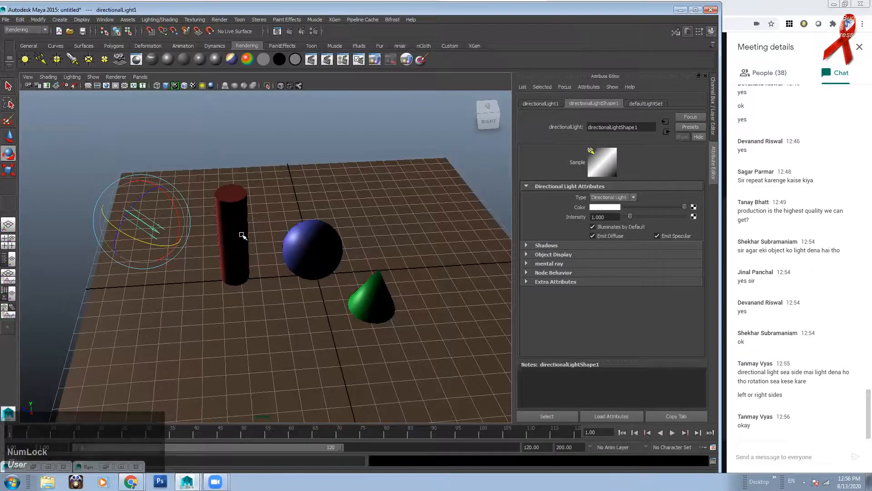
alt+drag(143, 215, 159, 223)
alt+middle_drag(200, 202, 268, 182)
alt+drag(250, 182, 228, 192)
alt+right_drag(229, 193, 213, 195)
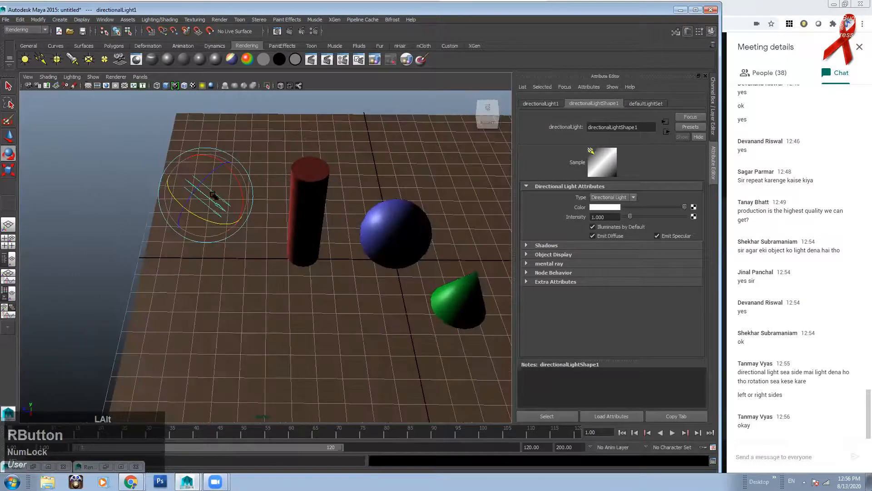
drag(208, 221, 185, 205)
Step: Frame the primitives from the plane's front and render the scene again with the new light angle
alt+right_drag(339, 251, 305, 243)
alt+drag(305, 243, 304, 200)
alt+middle_drag(303, 200, 206, 198)
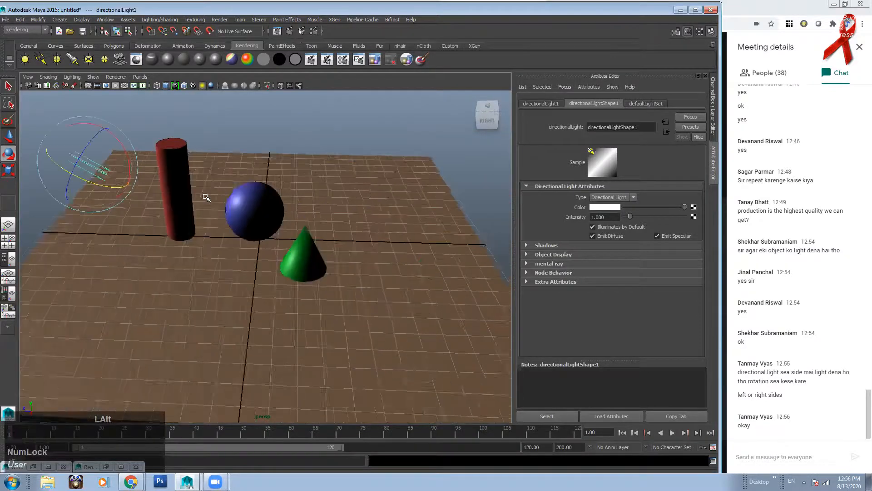
alt+drag(206, 199, 245, 199)
alt+right_drag(245, 199, 276, 200)
alt+middle_drag(276, 200, 284, 183)
alt+drag(284, 183, 273, 201)
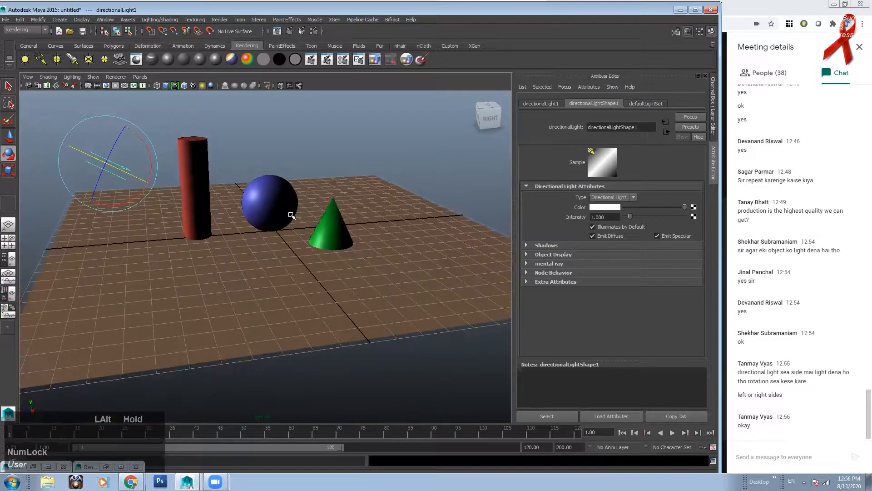
click(277, 31)
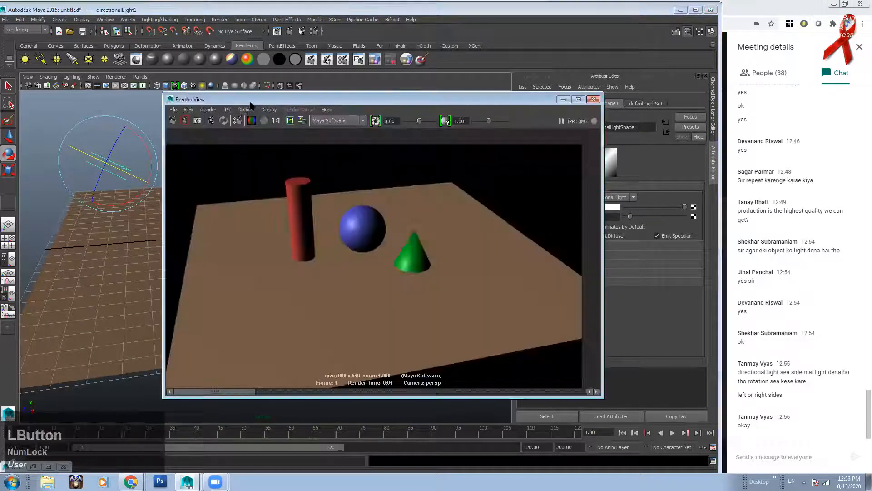
click(175, 120)
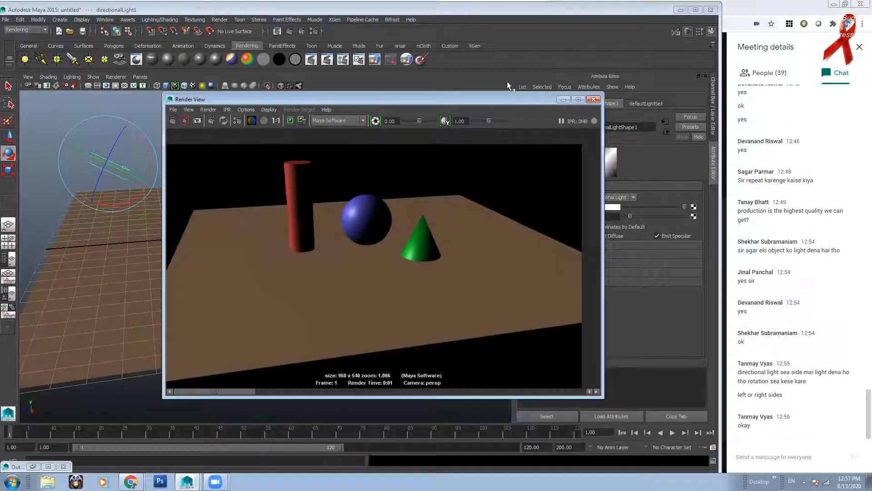
Step: Minimize the render, expand the directional light's Shadows attributes and examine the Depth Map and Raytrace shadow settings
click(563, 100)
alt+drag(241, 253, 246, 217)
alt+drag(157, 208, 142, 181)
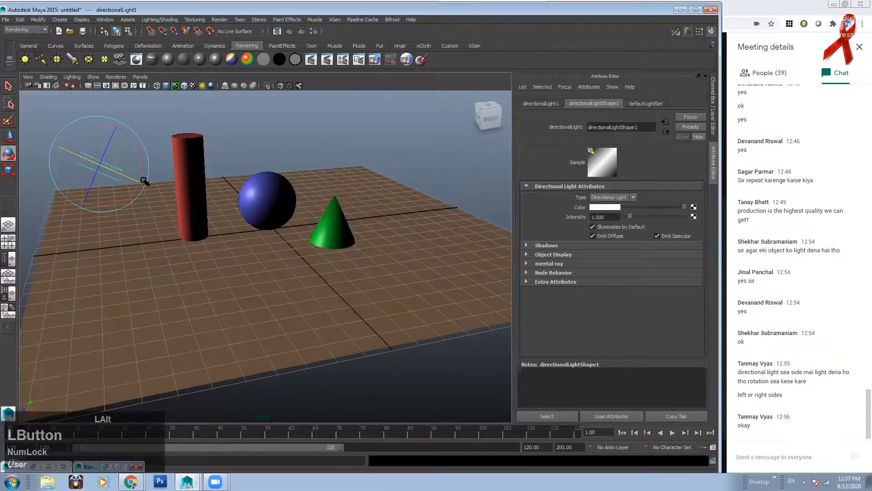
alt+drag(256, 217, 253, 218)
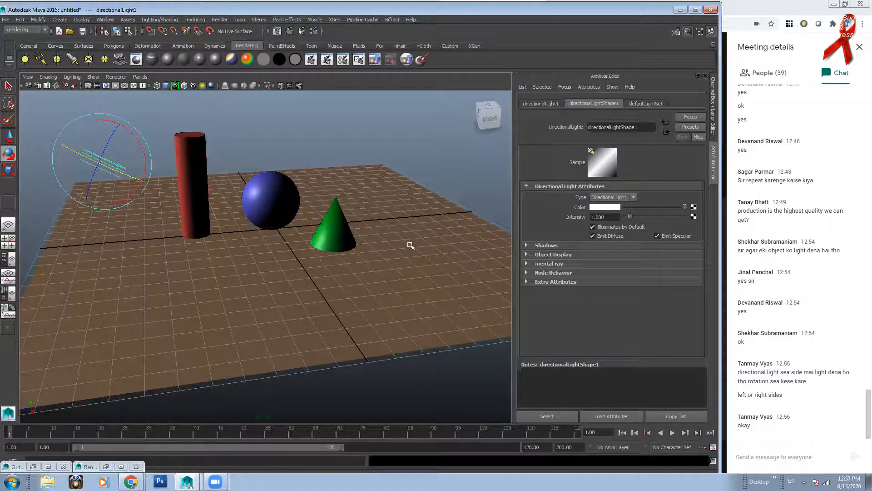
click(556, 246)
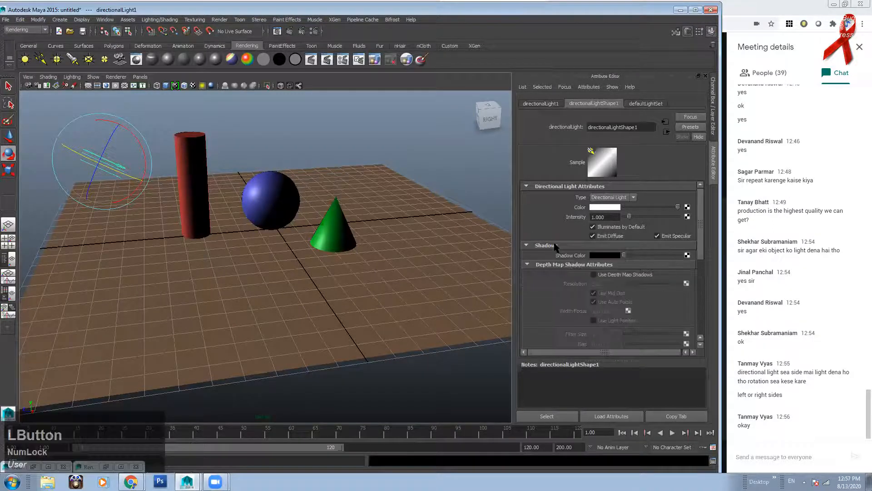
drag(700, 203, 712, 233)
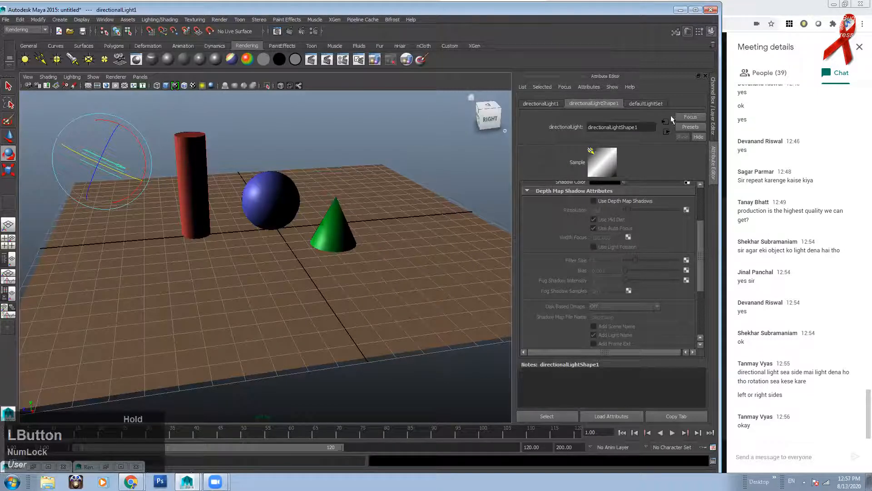
drag(704, 245, 701, 227)
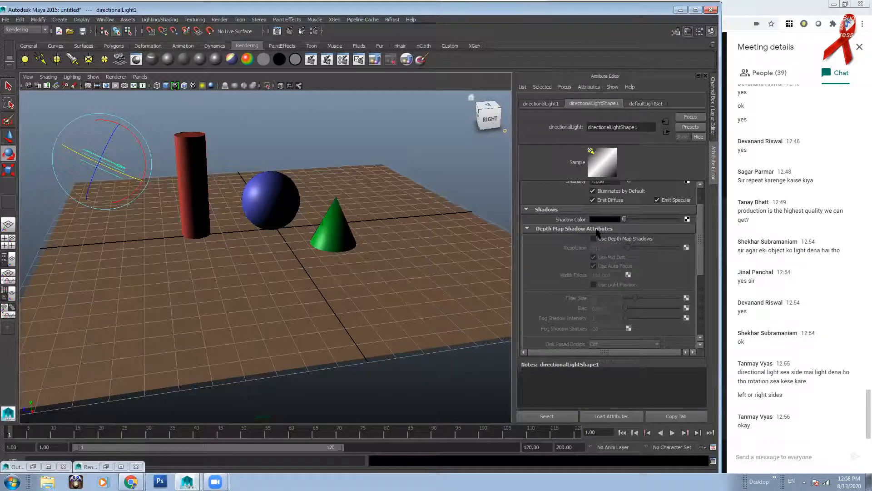
drag(700, 239, 702, 295)
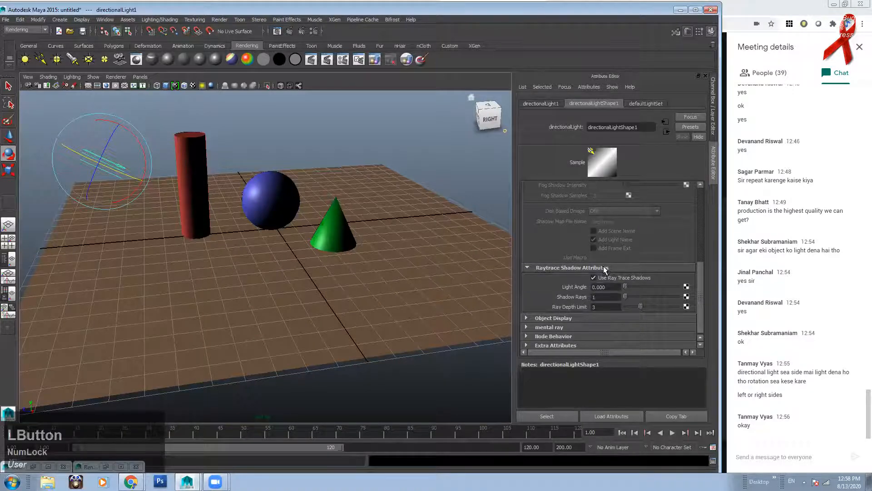
mouse_move(701, 283)
mouse_down()
mouse_move(706, 233)
mouse_move(711, 279)
mouse_up()
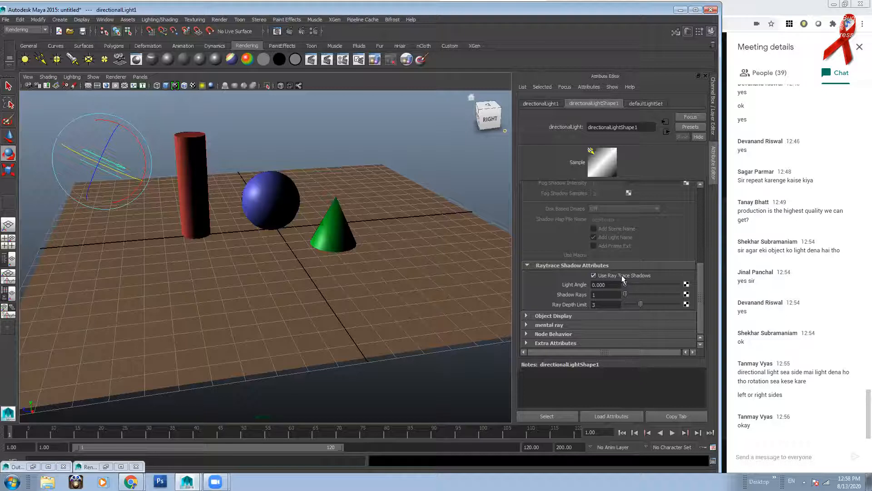
Step: Render the scene with Use Ray Trace Shadows enabled on the light and close the render window
click(277, 31)
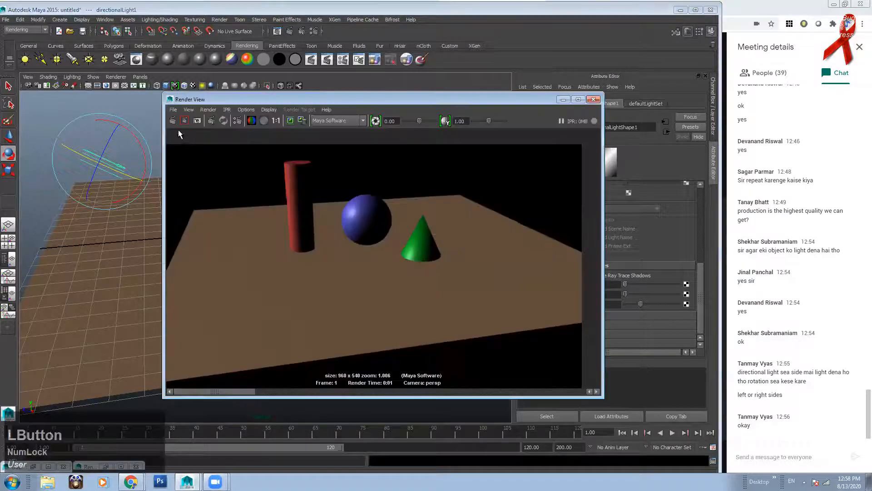
click(173, 120)
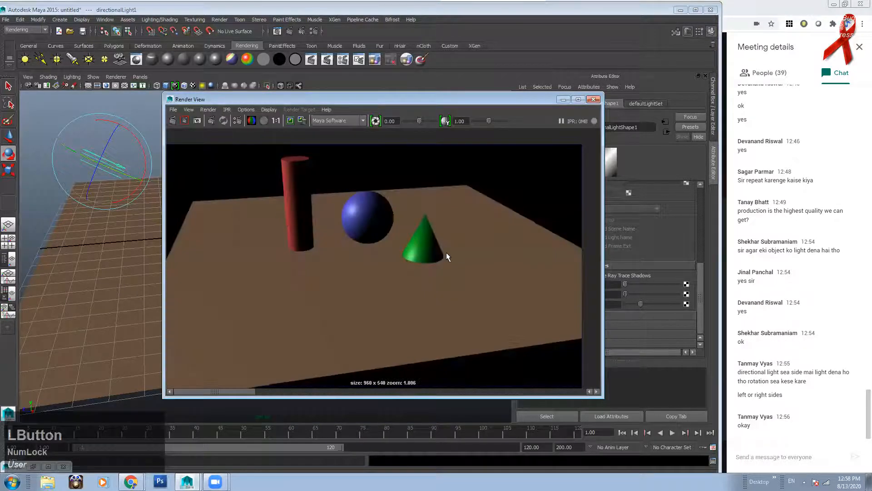
click(593, 100)
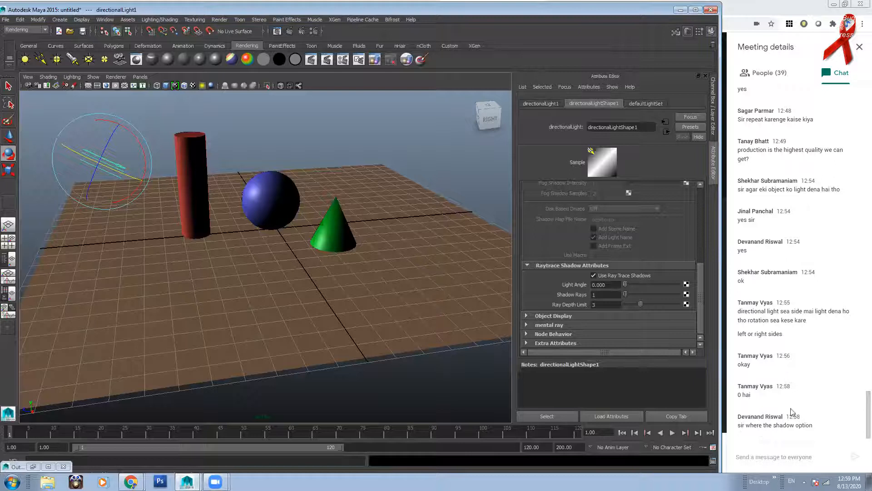
Step: Deselect the directional light and select it again to bring up its shape attributes in the Attribute Editor
drag(700, 277, 707, 189)
click(145, 122)
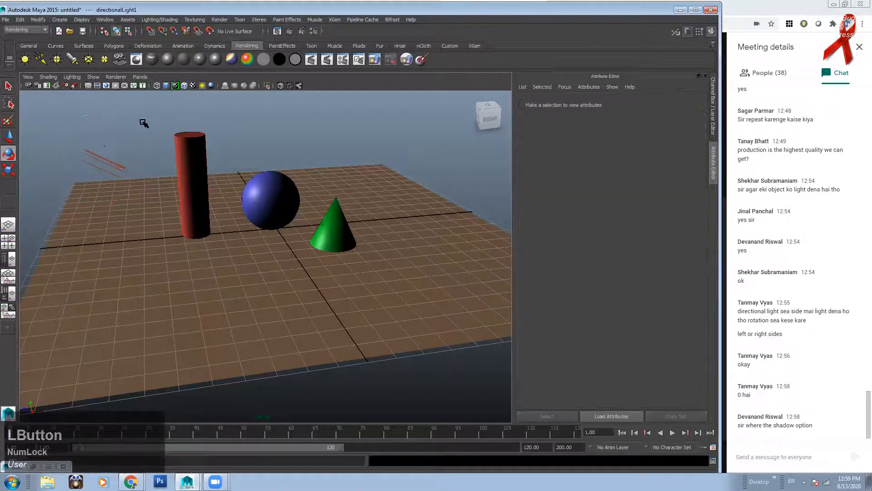
click(94, 155)
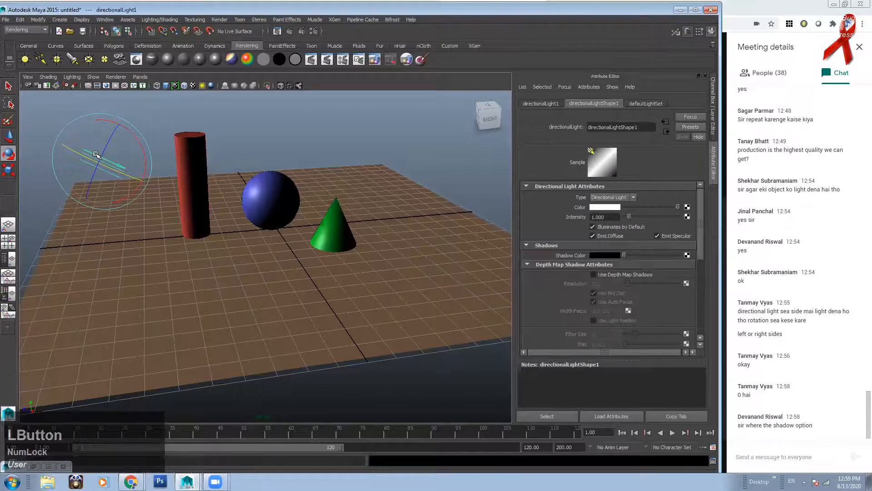
key(ctrl+a)
key(ctrl+a)
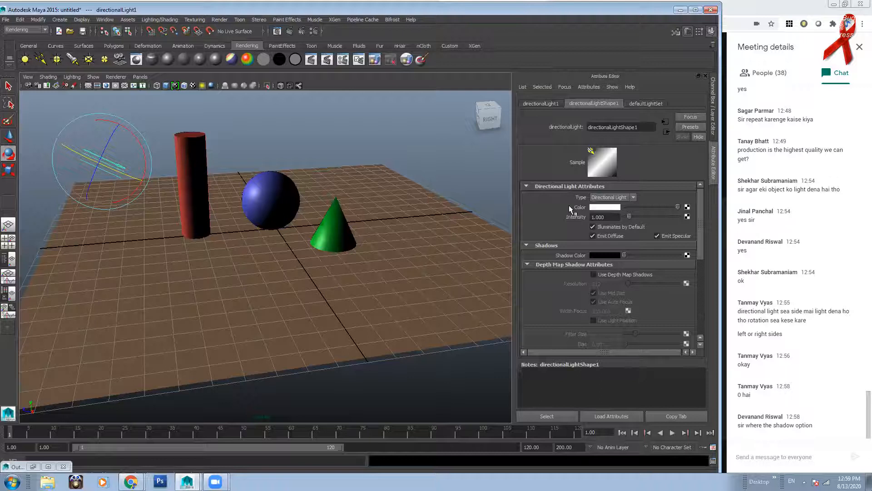
Step: Examine the light's Directional Light, Shadows and Depth Map Shadow attributes down to the Raytrace Shadow Attributes
drag(701, 206, 700, 207)
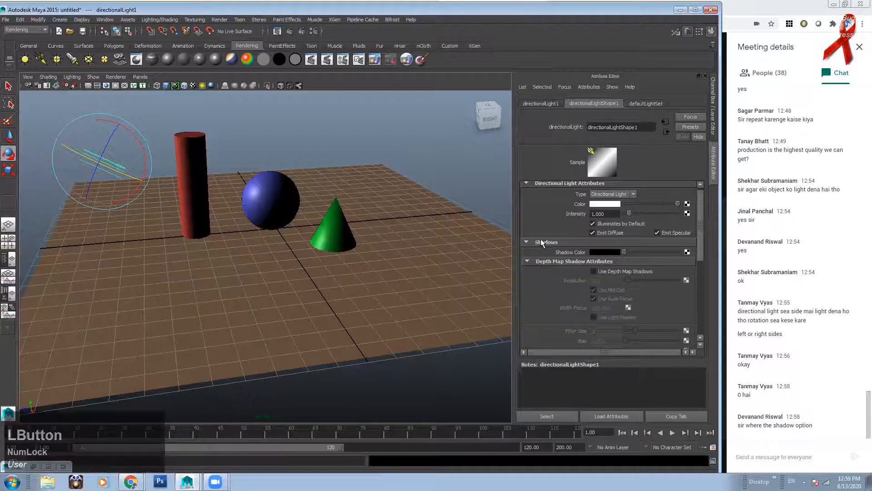
click(529, 242)
click(538, 244)
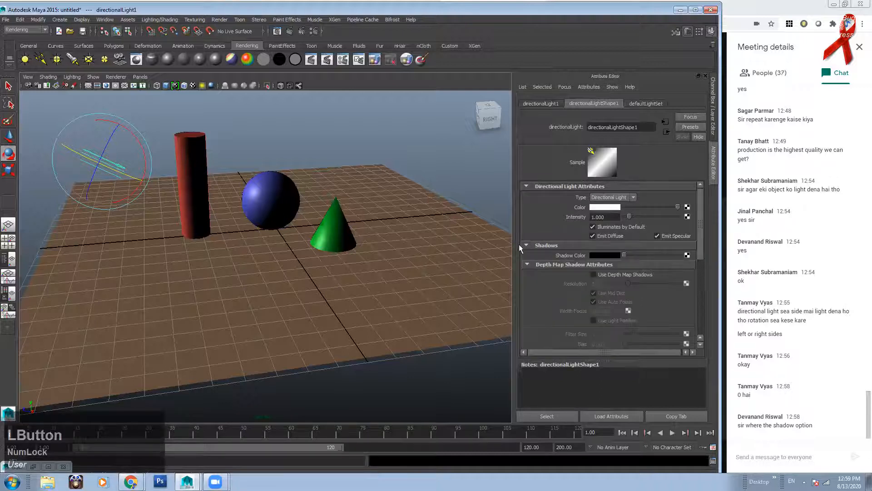
click(541, 243)
click(537, 188)
click(538, 187)
click(539, 244)
drag(700, 201, 702, 227)
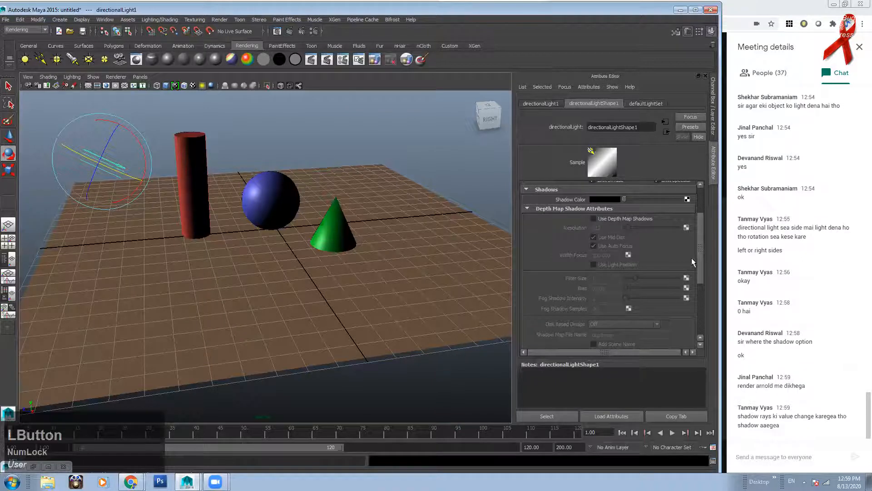
drag(698, 249, 713, 302)
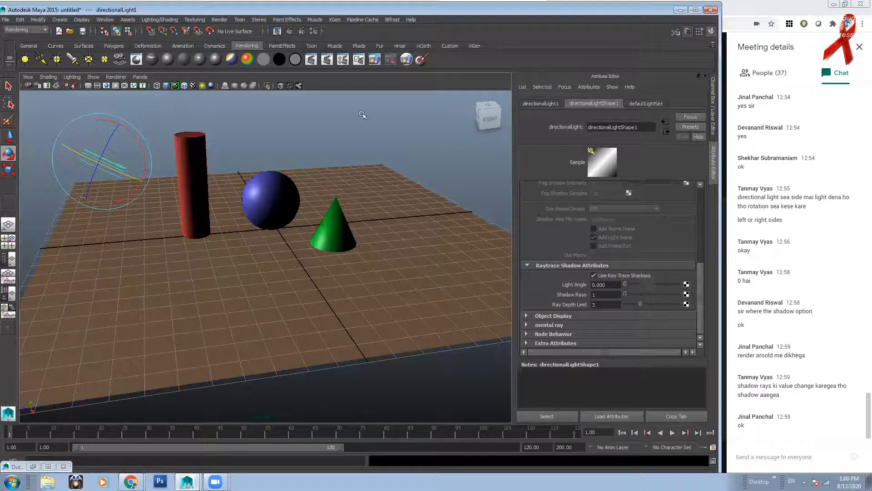
Step: Expand the Raytracing Quality section in the Maya Software render settings, review its options and close the settings
click(302, 31)
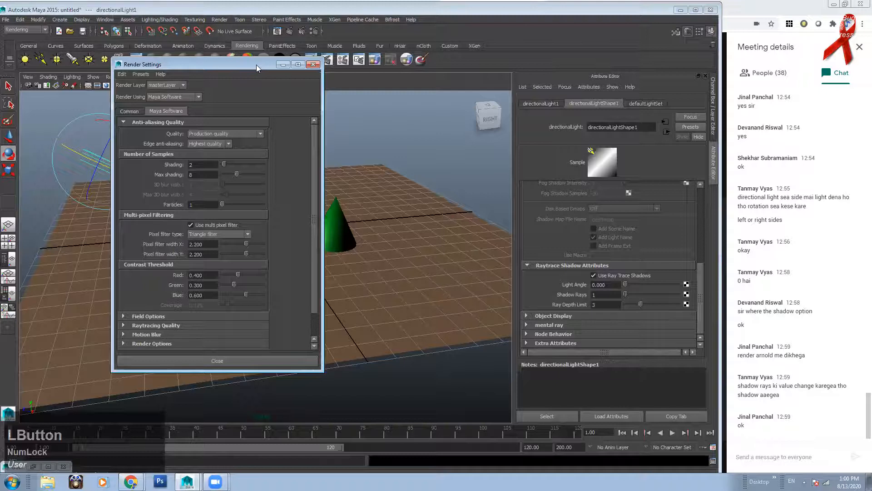
drag(256, 64, 355, 78)
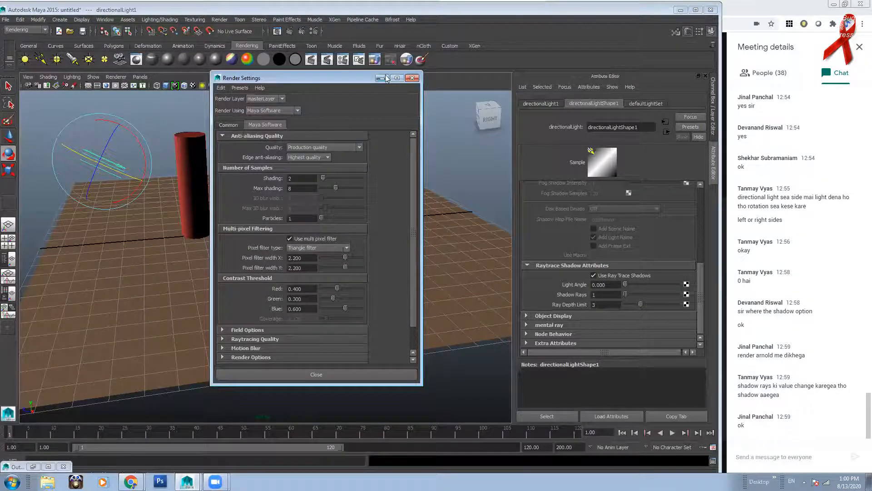
click(315, 31)
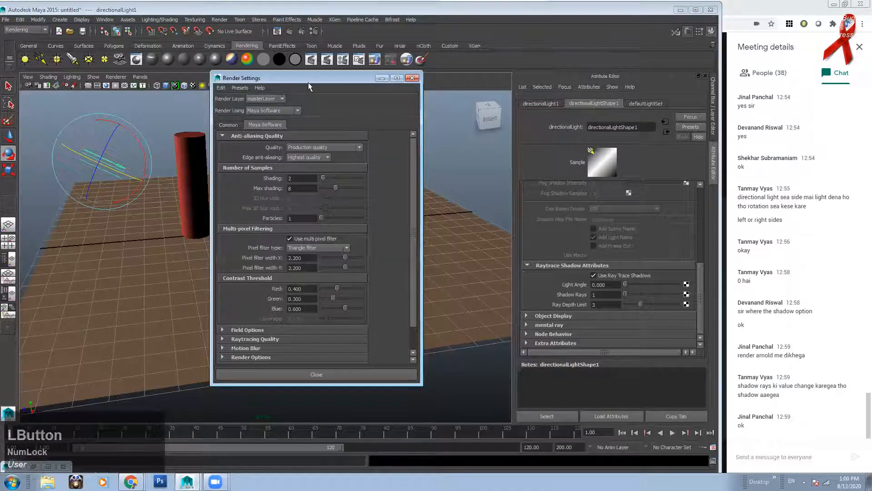
drag(308, 82, 321, 80)
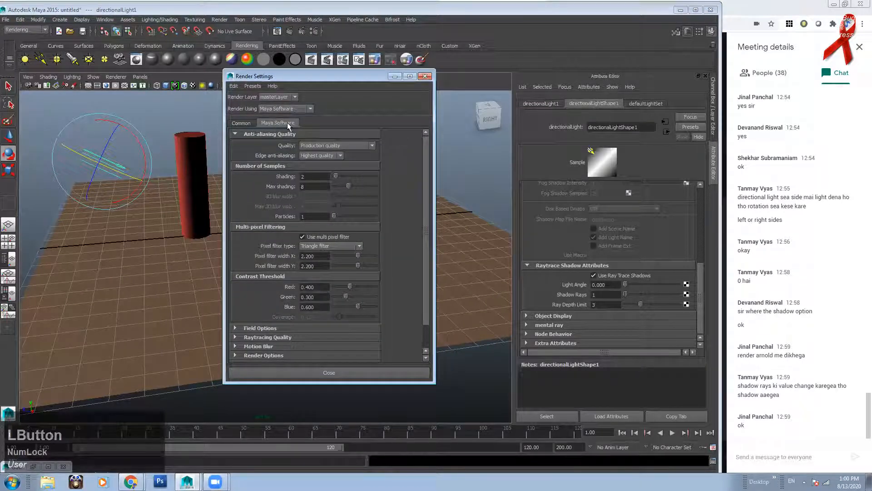
drag(424, 201, 427, 225)
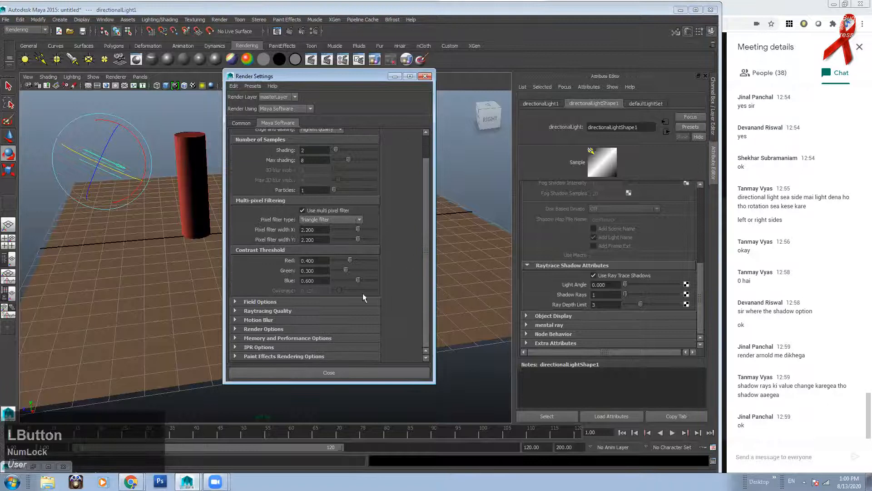
click(273, 310)
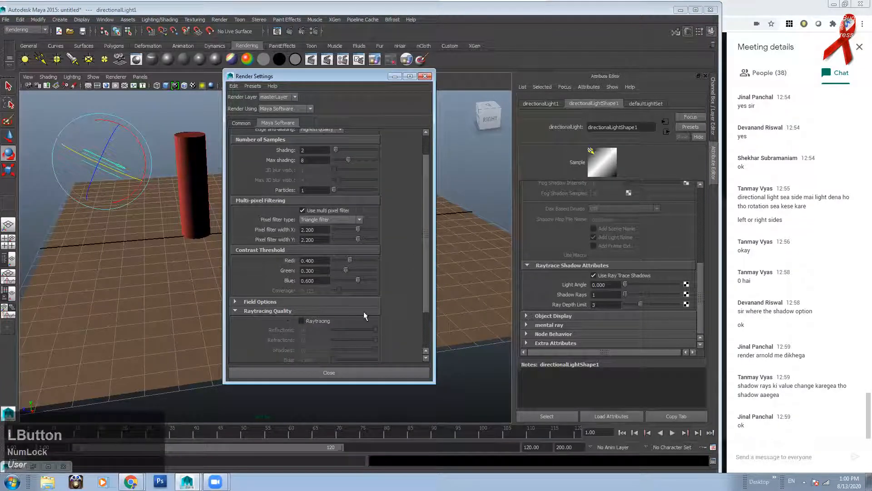
drag(424, 285, 426, 328)
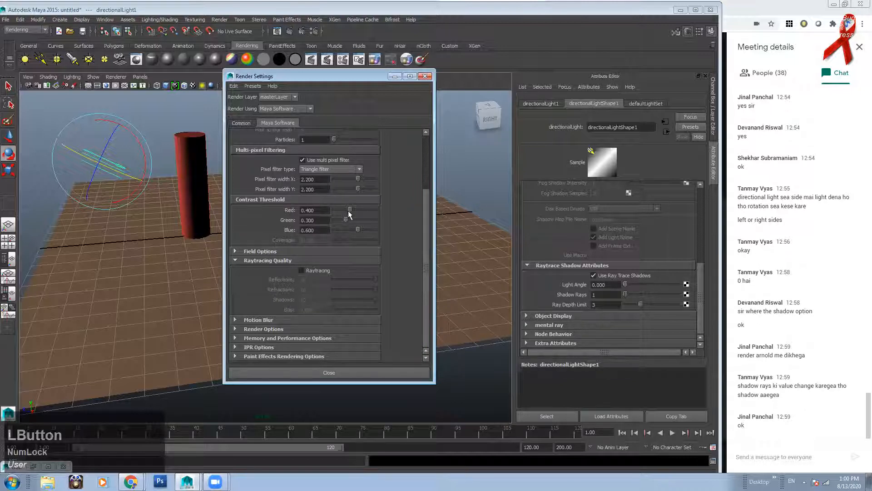
click(425, 76)
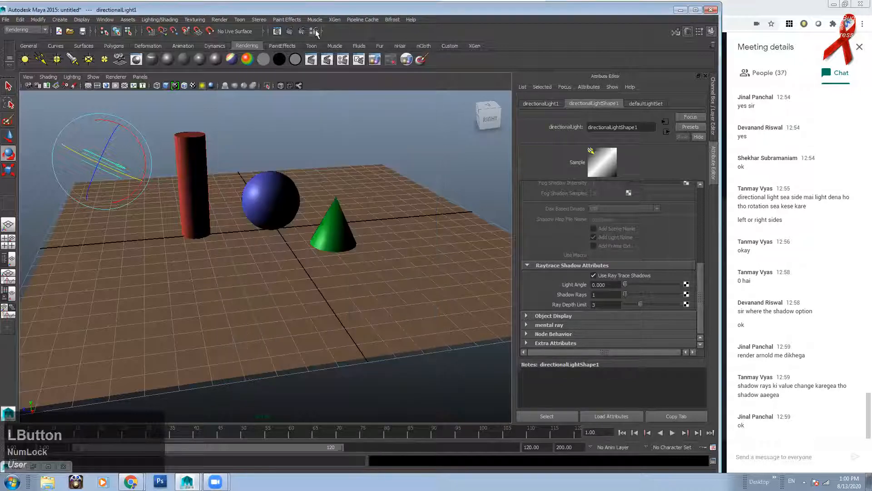
Step: Reopen the render settings, enable Raytracing, point out the Refractions and Shadows values and minimize the settings
click(314, 31)
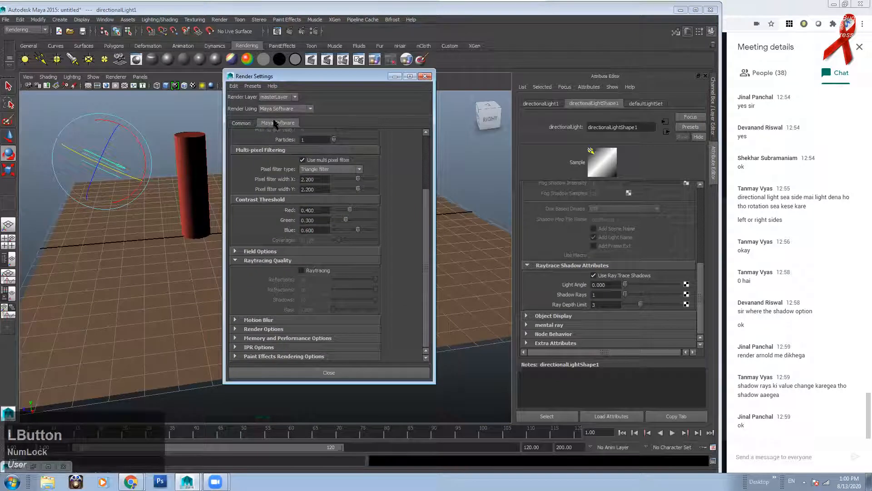
drag(428, 197, 427, 218)
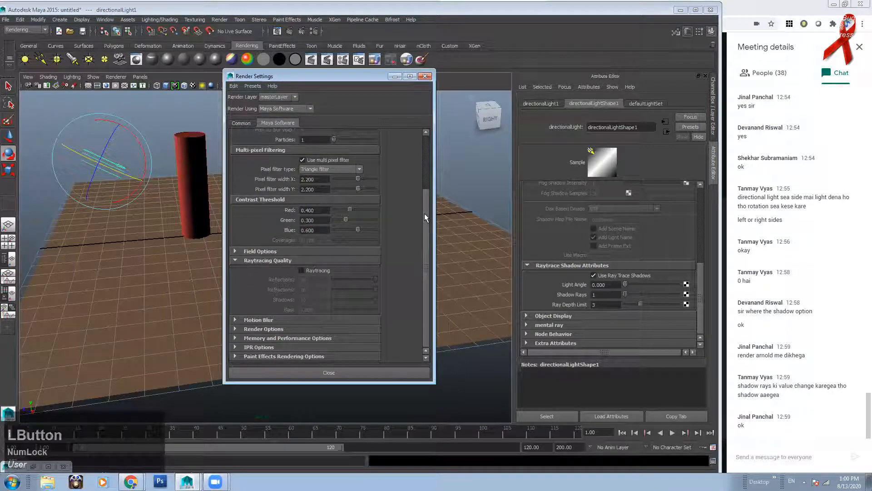
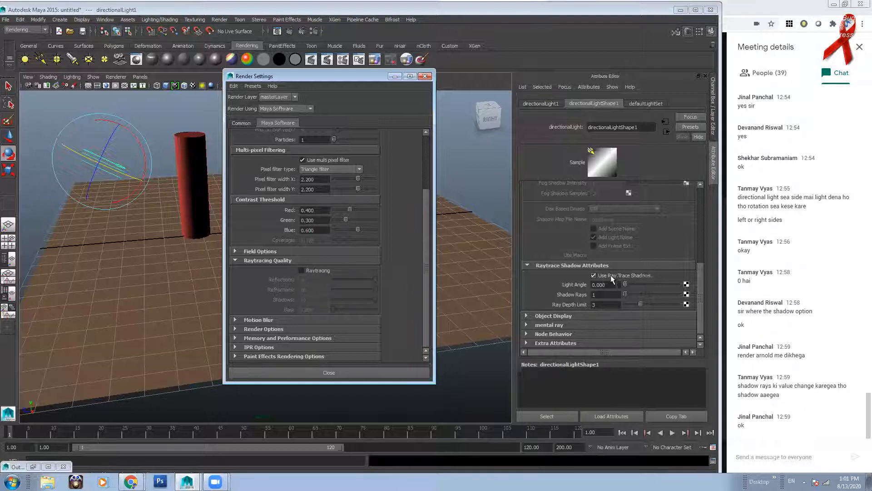
click(314, 269)
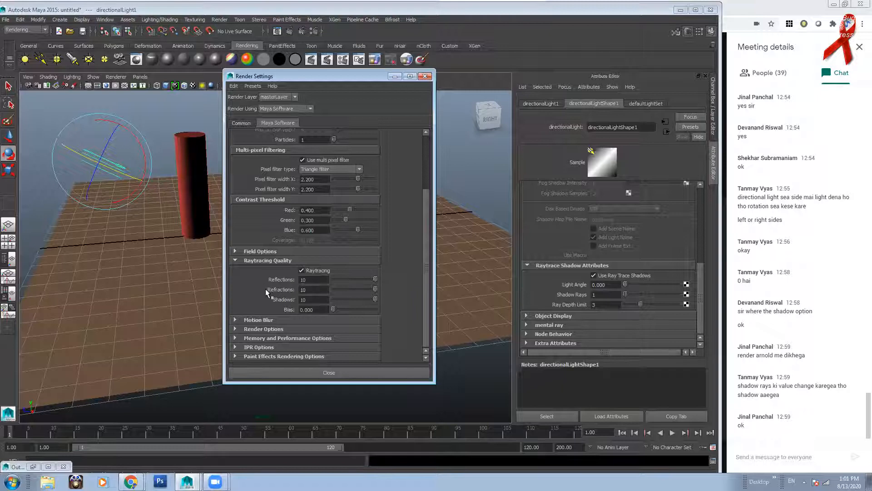
double_click(321, 290)
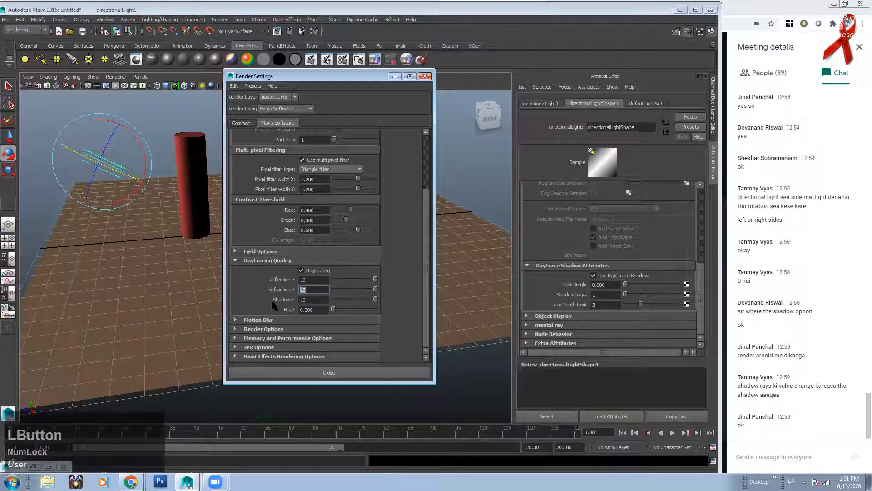
double_click(311, 300)
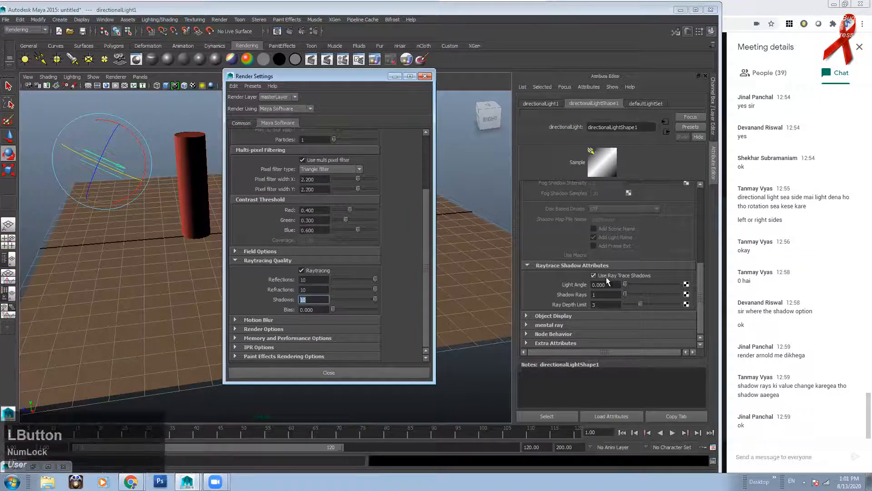
click(309, 300)
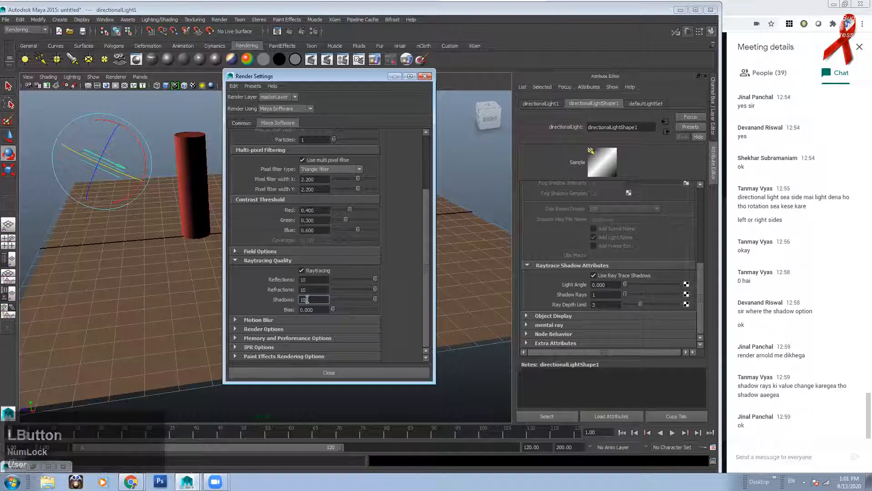
double_click(304, 300)
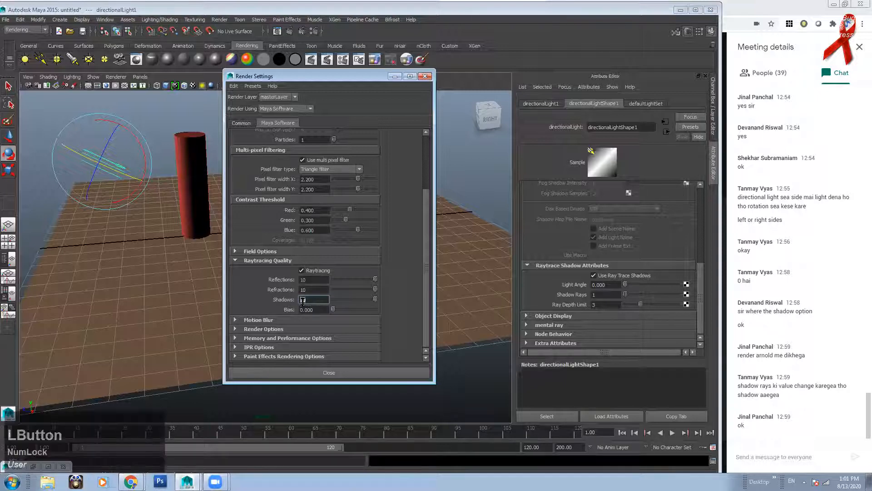
click(395, 78)
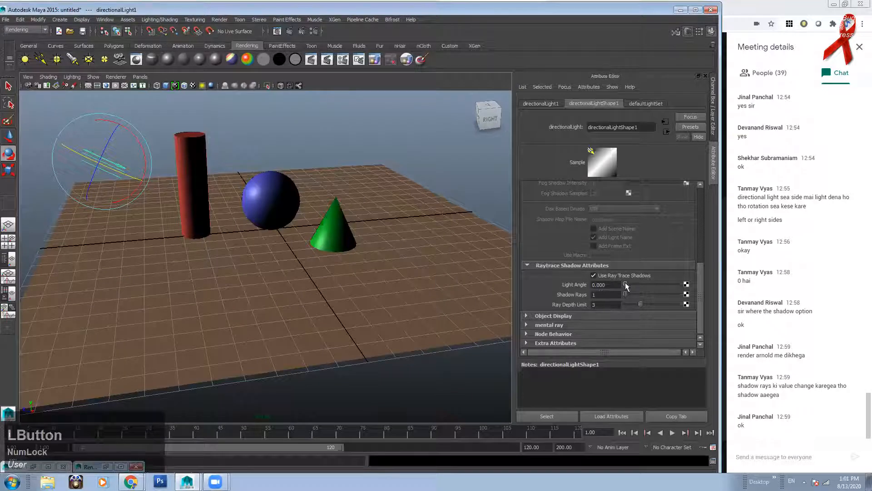
Step: Re-render the scene with raytracing enabled and compare the rendered shadows and reflections with the primitives in the viewport
click(277, 31)
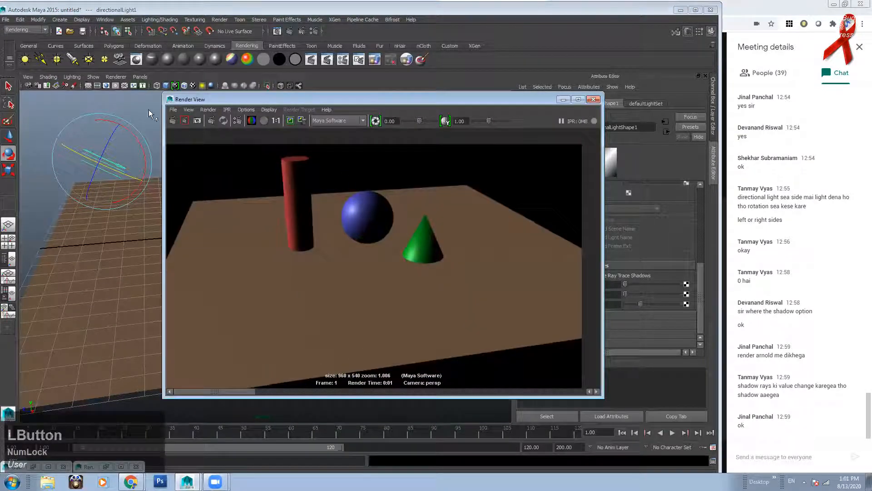
click(173, 121)
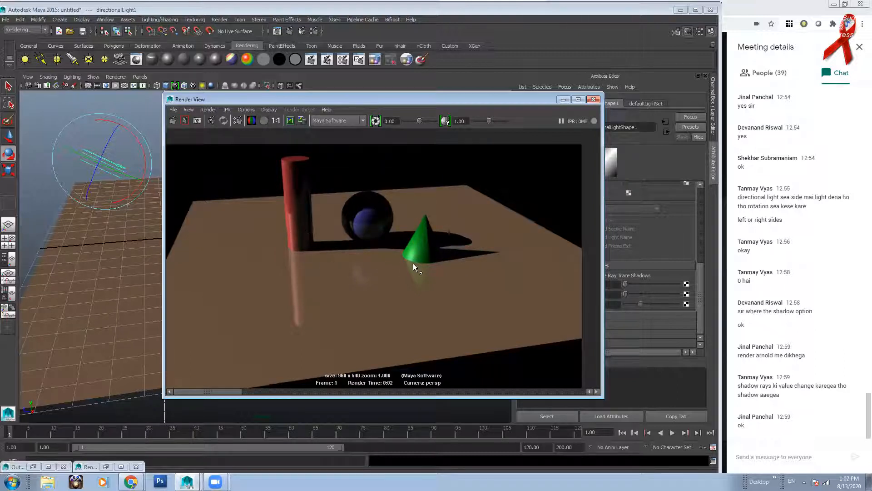
mouse_move(231, 391)
mouse_down()
mouse_move(285, 393)
mouse_move(231, 394)
mouse_move(286, 392)
mouse_move(239, 391)
mouse_up()
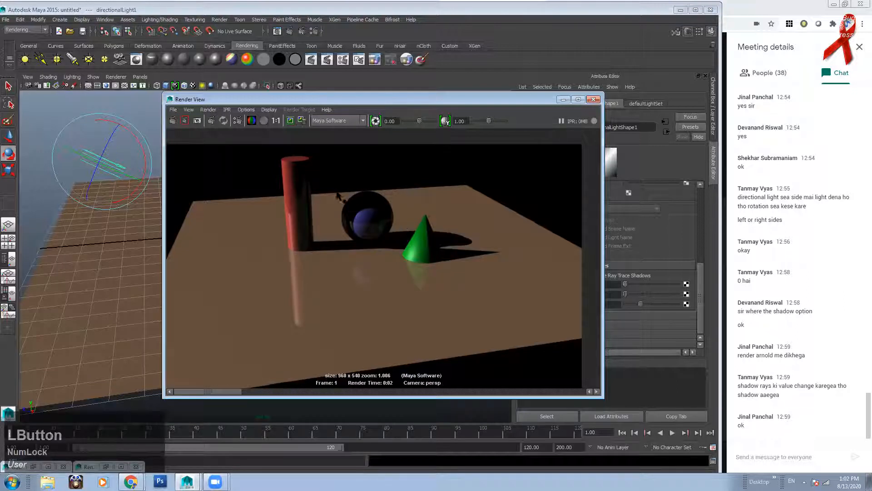
click(387, 99)
drag(386, 99, 522, 92)
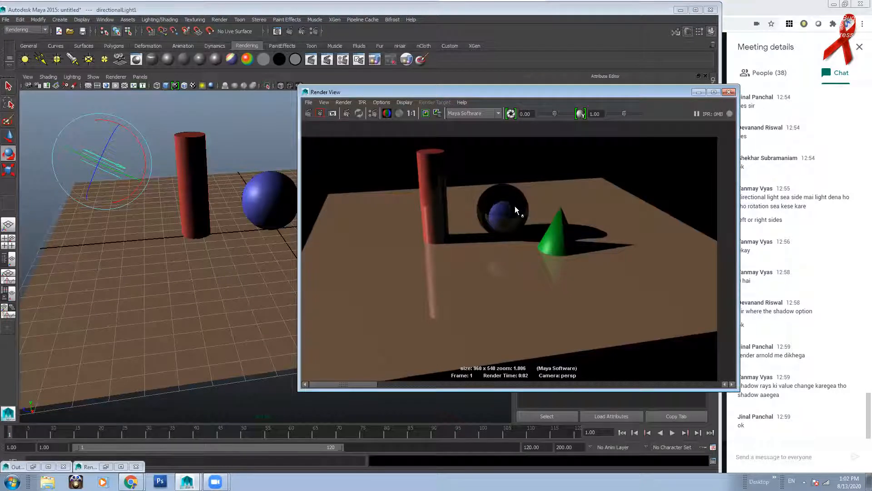
click(533, 93)
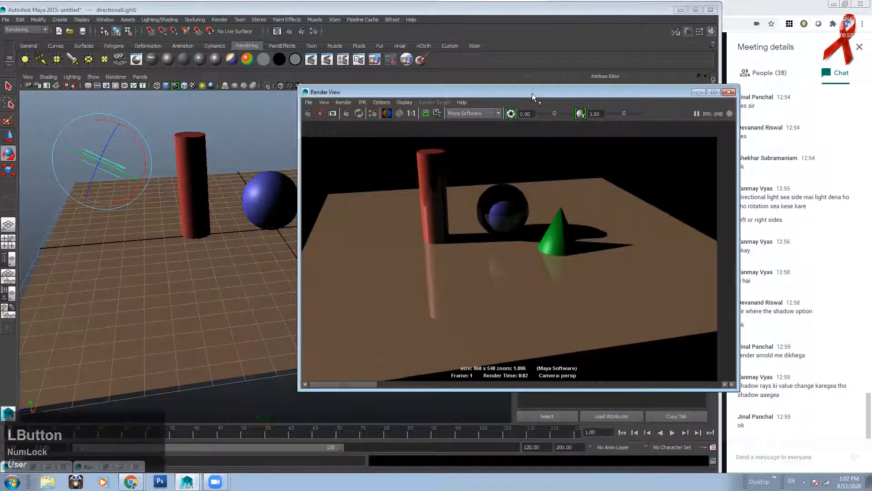
drag(532, 93, 336, 103)
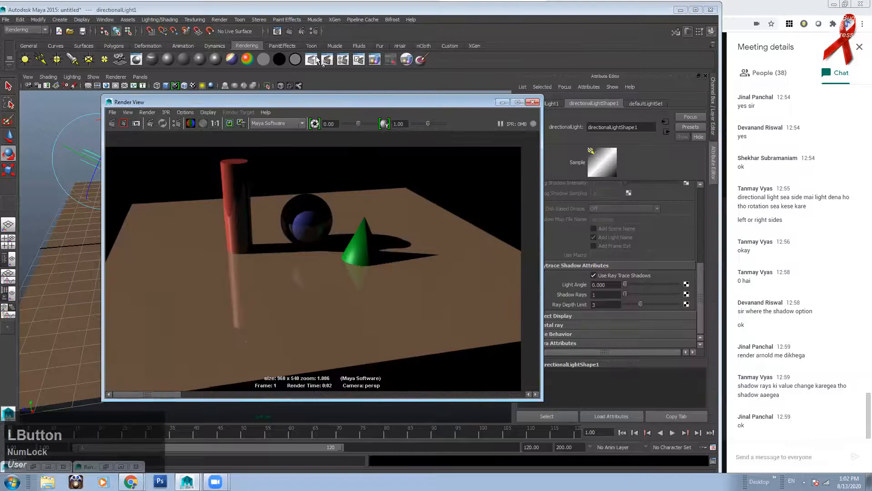
Step: Place the render settings beside the render, set the raytracing Reflections to 0 and keep the current image for comparison
click(312, 31)
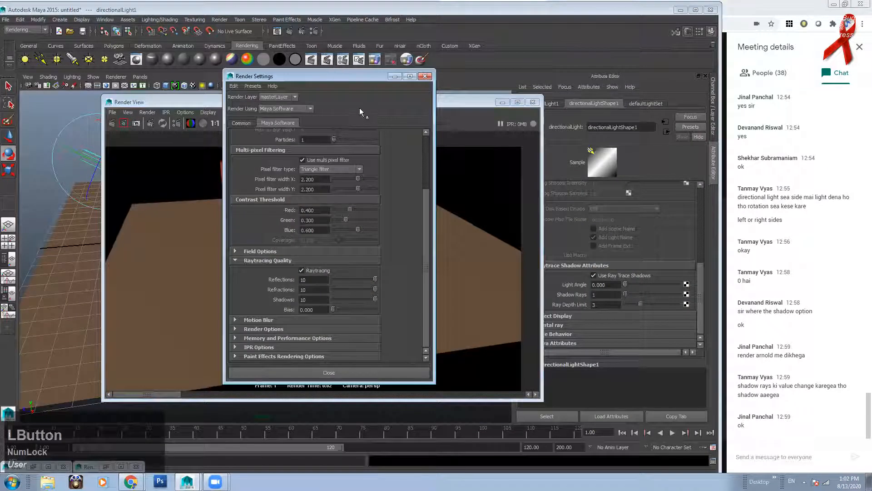
drag(367, 77, 576, 75)
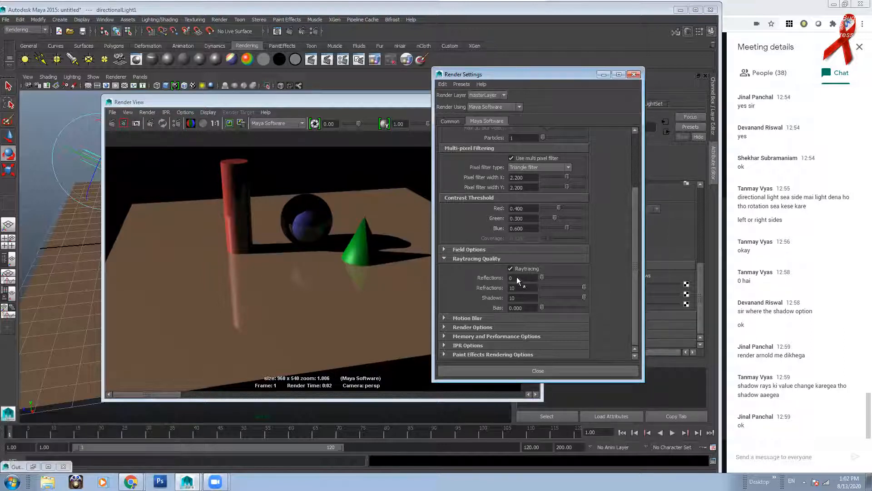
click(229, 125)
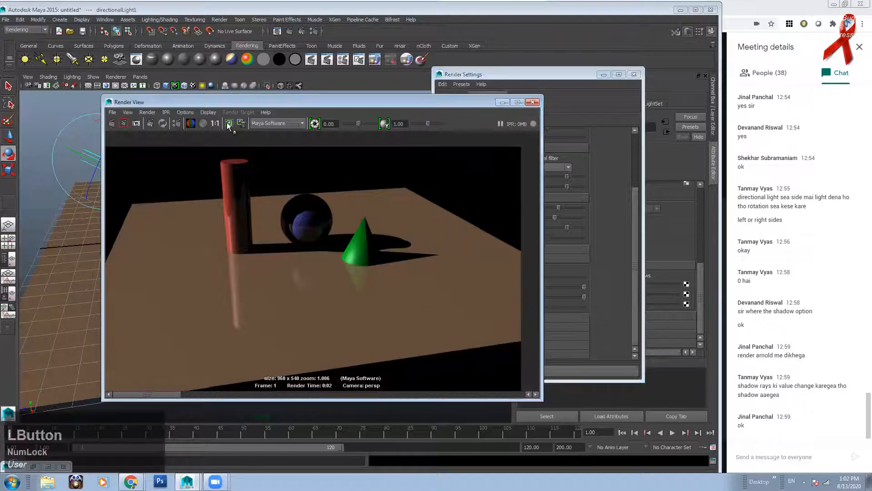
Step: Re-render the perspective view and compare the result with the stored render, moving the Render View off the render settings
click(112, 123)
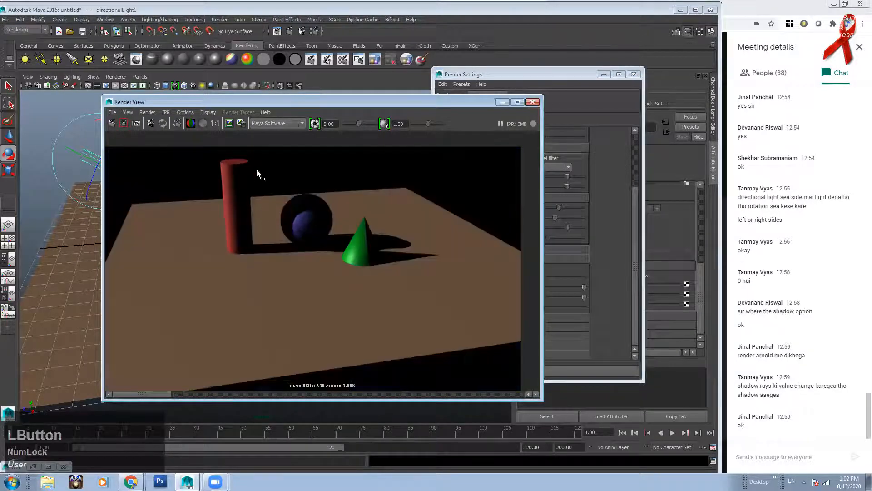
drag(160, 394, 137, 391)
drag(427, 100, 355, 87)
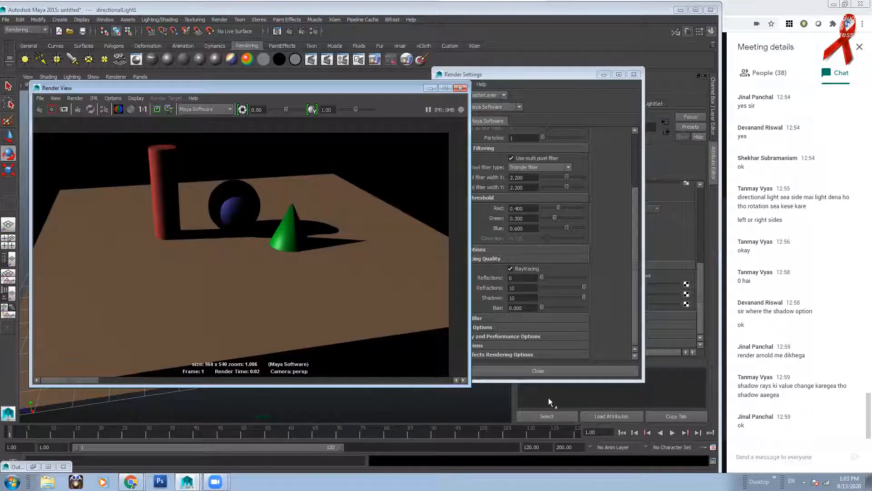
Step: Set the Raytracing Quality Shadows value to 0 and re-render the scene
drag(584, 298, 531, 305)
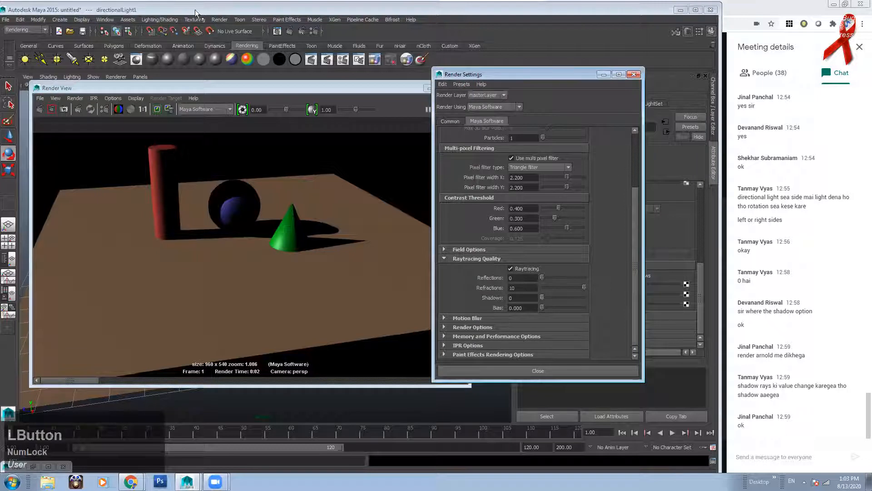
click(42, 109)
click(39, 110)
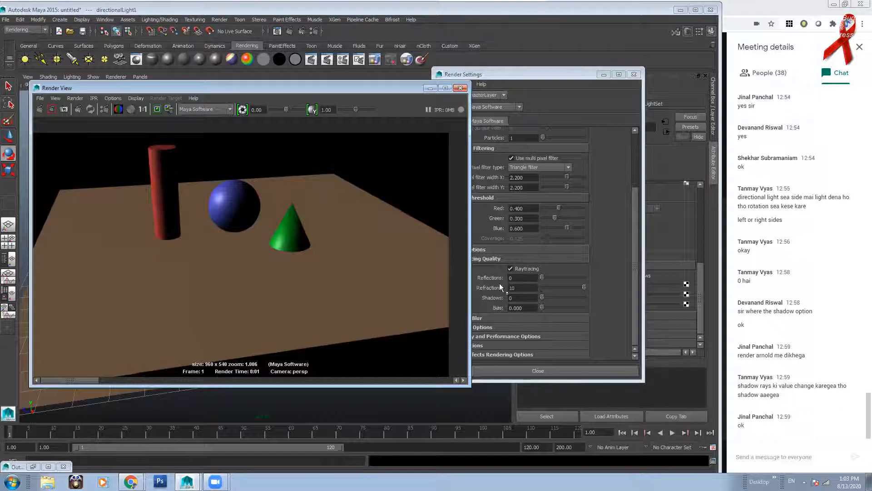
Step: Restore the Raytracing Quality Shadows value to 10, render the scene again and close the render settings
drag(541, 298, 581, 288)
click(52, 109)
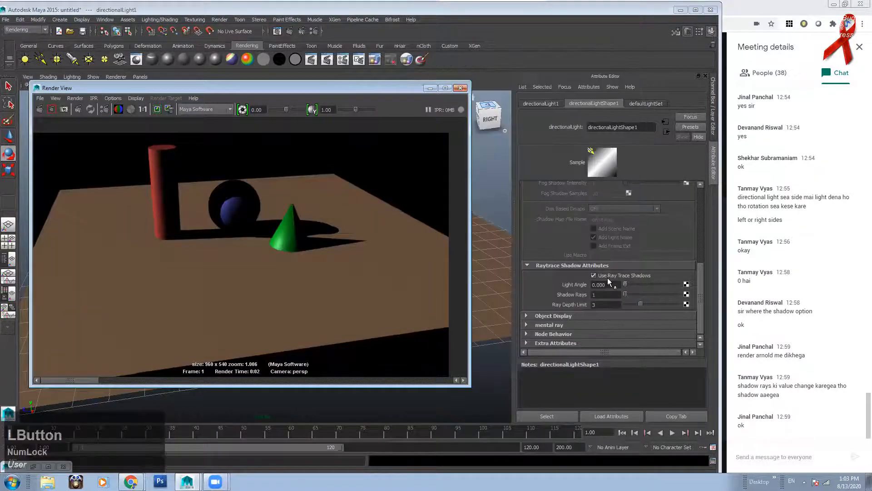
click(314, 31)
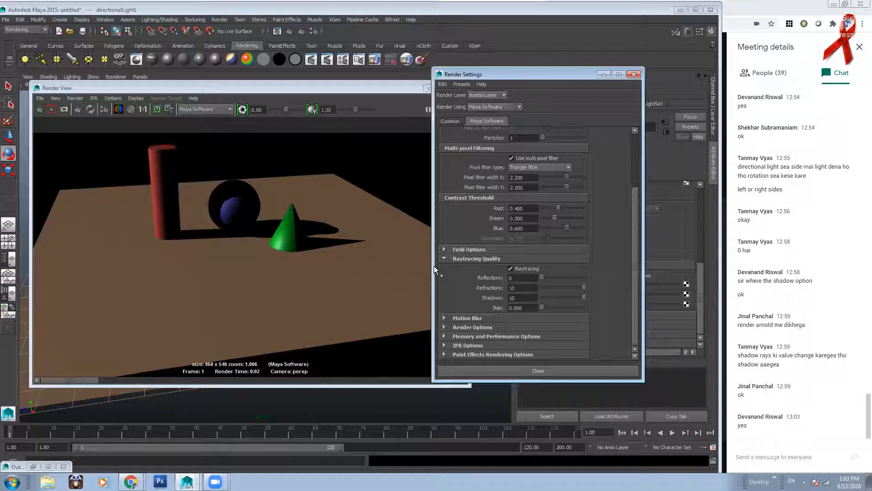
click(634, 74)
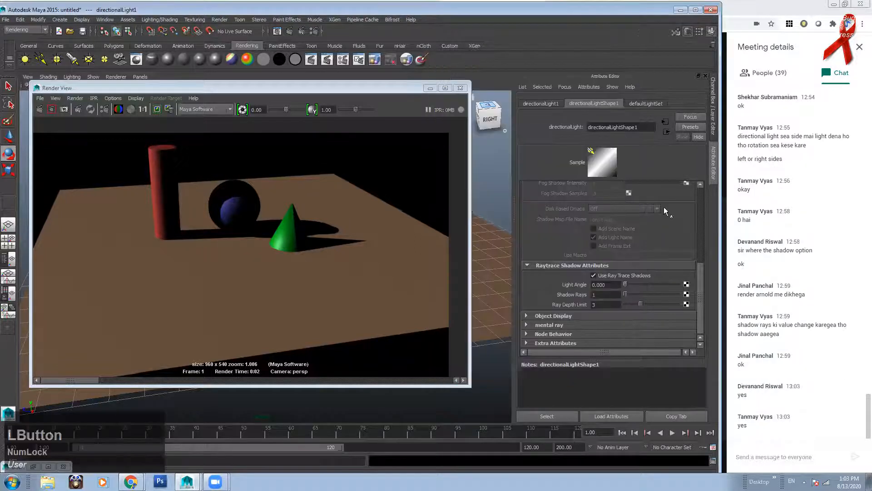
Step: Turn off Raytracing in the Maya Software render settings and move that window clear of the light's attributes
click(317, 33)
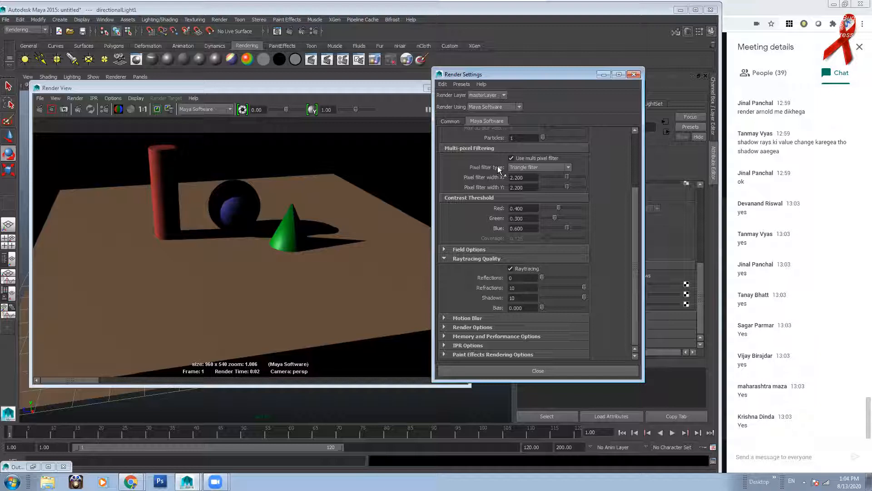
click(511, 268)
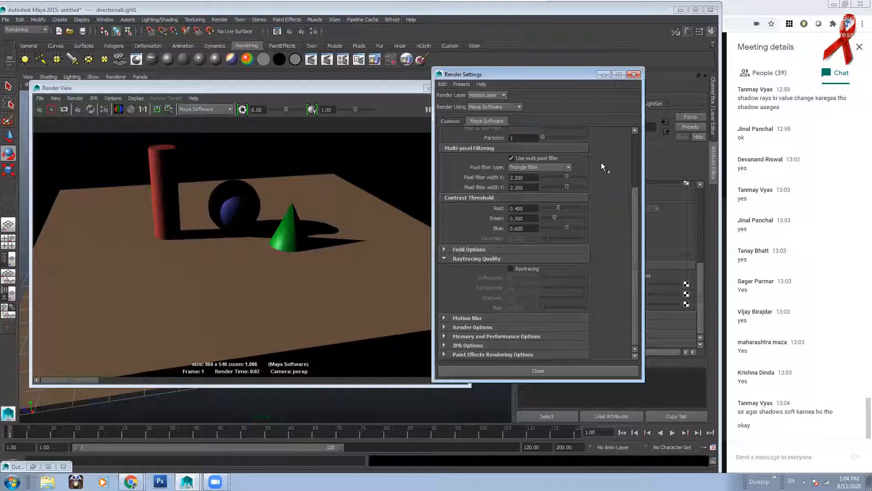
drag(556, 76, 521, 83)
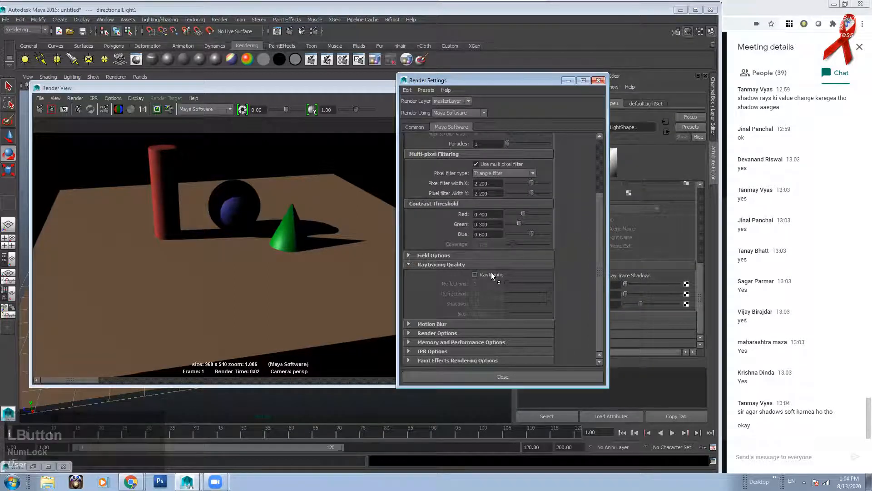
drag(536, 76, 461, 74)
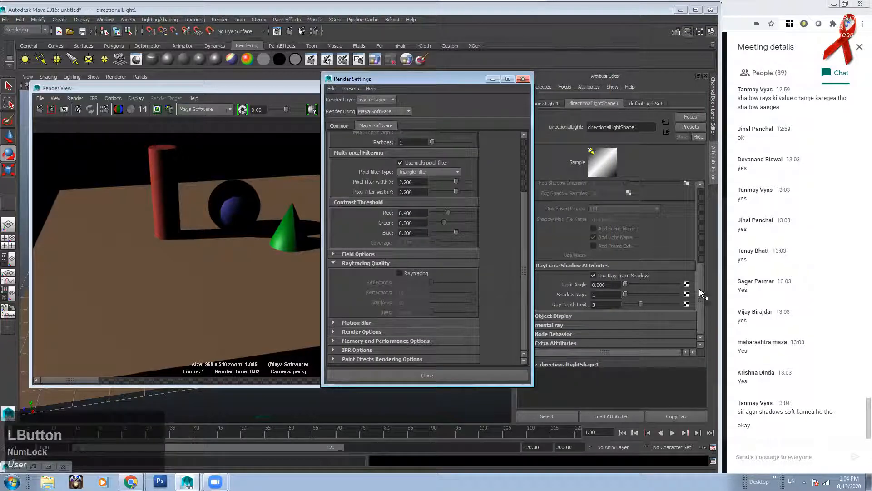
Step: Enable Use Depth Map Shadows on the directional light and minimise the render settings
drag(699, 288, 702, 252)
click(630, 256)
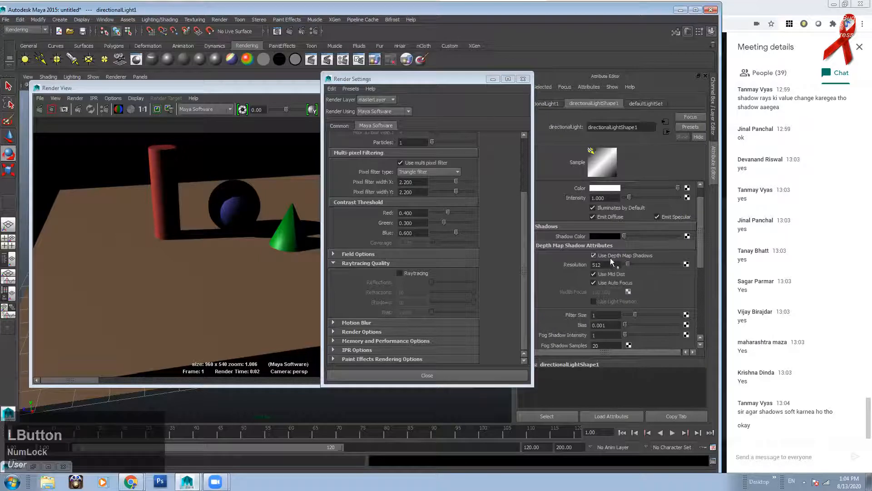
scroll(637, 312, down, 5)
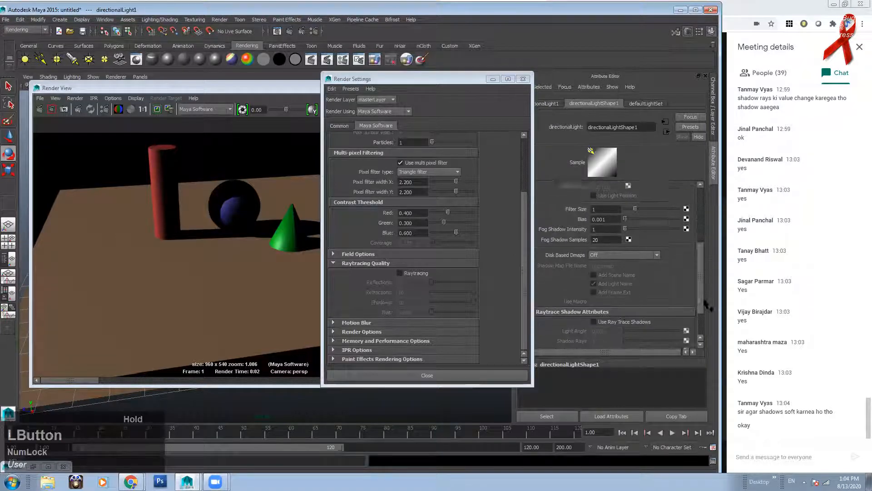
click(494, 79)
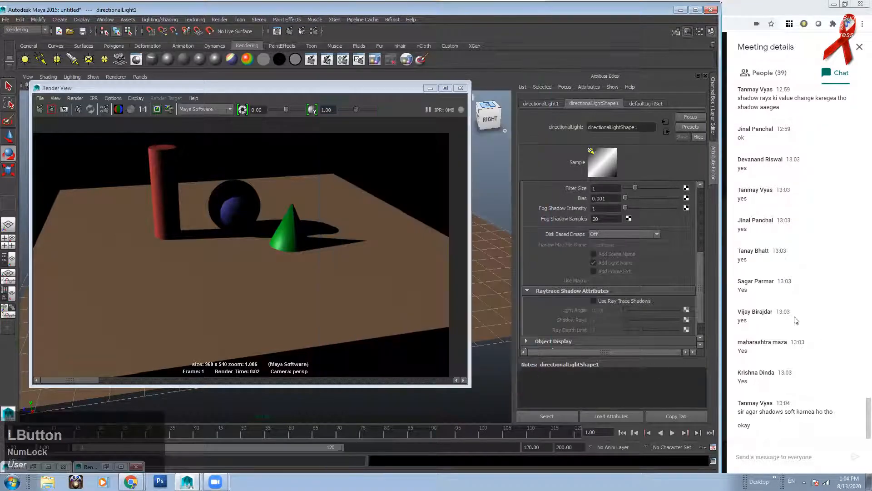
drag(702, 279, 707, 218)
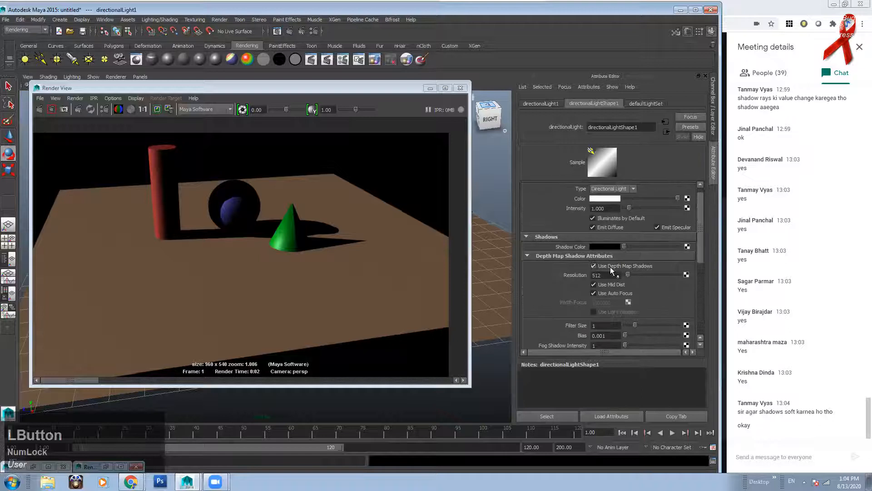
Step: Render the scene with depth map shadows and examine the shadow edges up close in the rendered image
alt+right_drag(184, 226, 157, 214)
alt+middle_drag(157, 214, 165, 239)
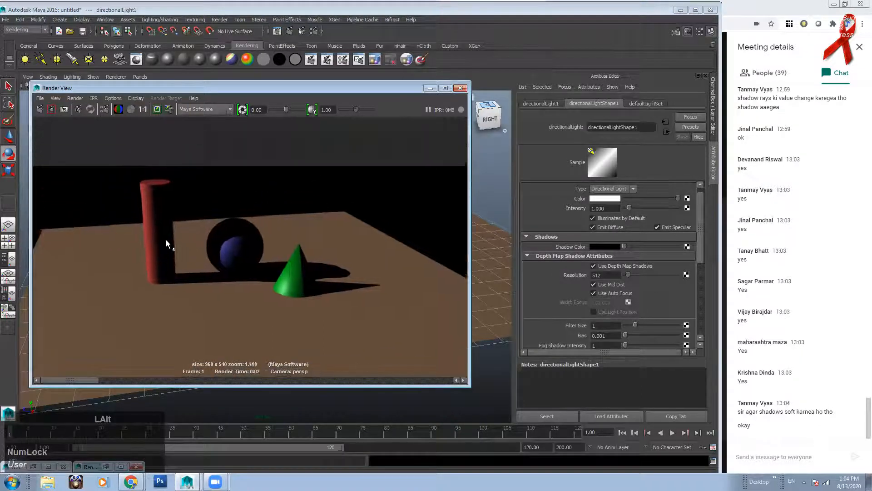
alt+right_drag(165, 239, 205, 239)
click(40, 109)
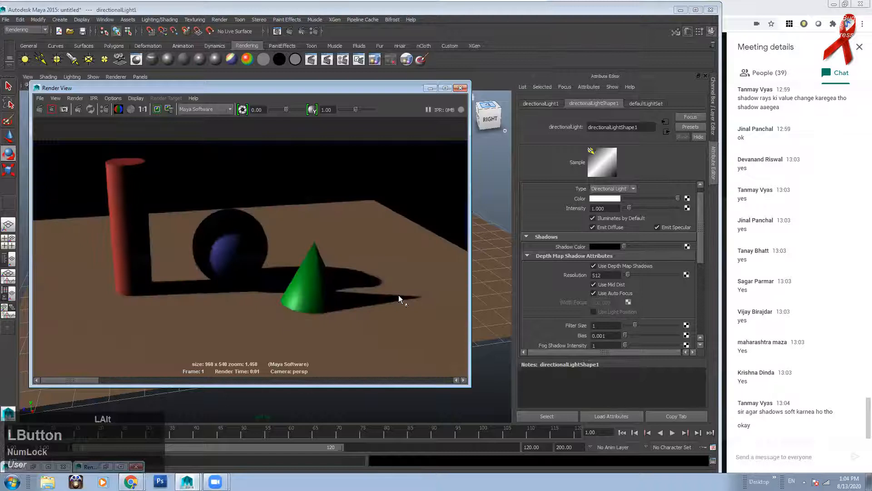
alt+right_drag(356, 282, 318, 285)
click(313, 31)
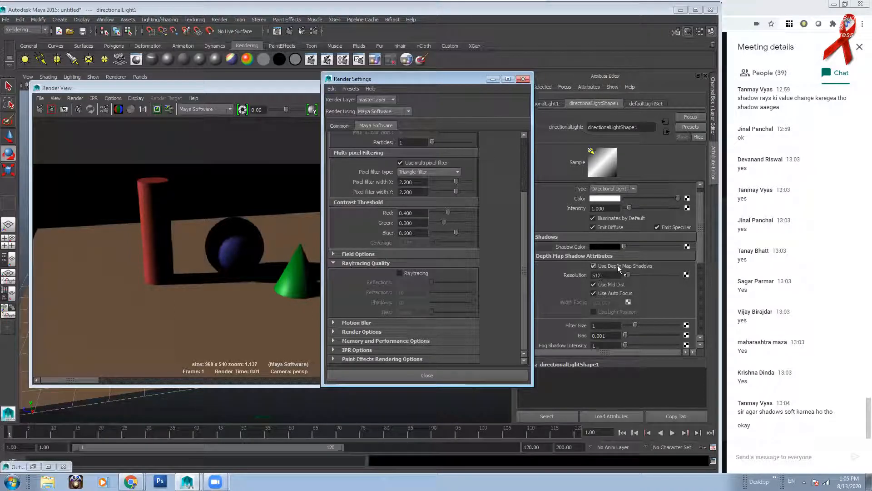
alt+right_drag(252, 268, 181, 244)
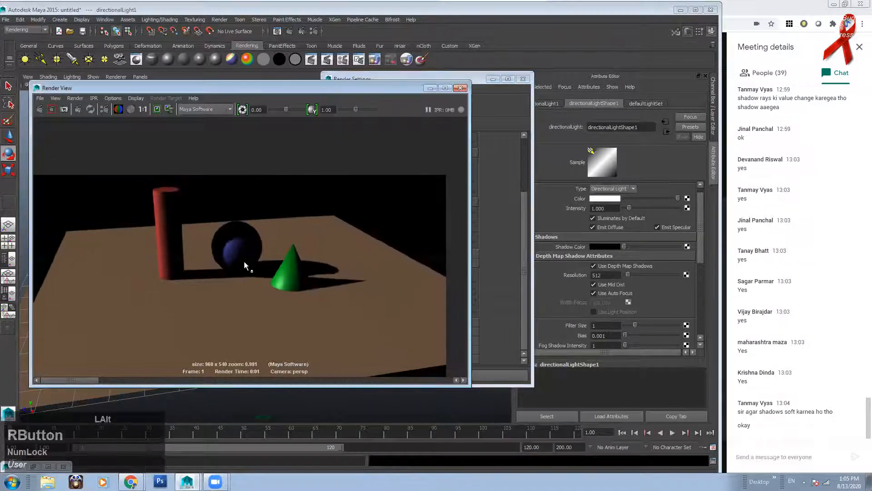
alt+right_drag(268, 264, 327, 268)
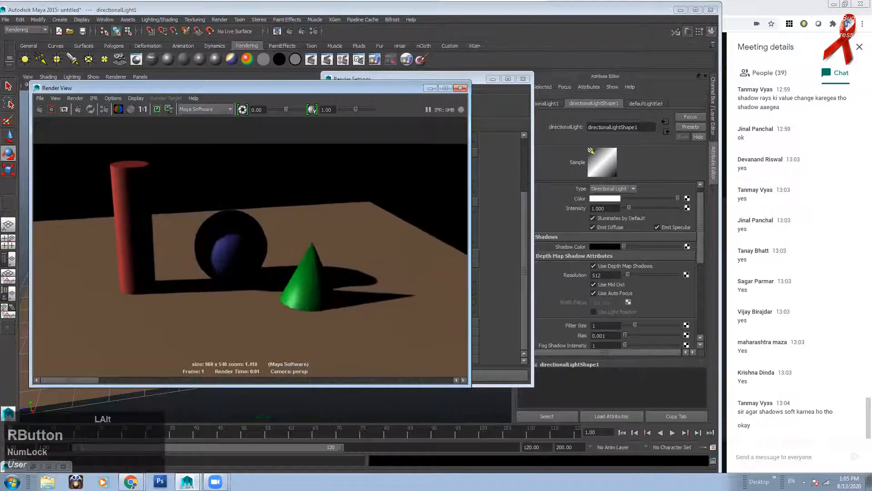
alt+right_drag(175, 263, 236, 267)
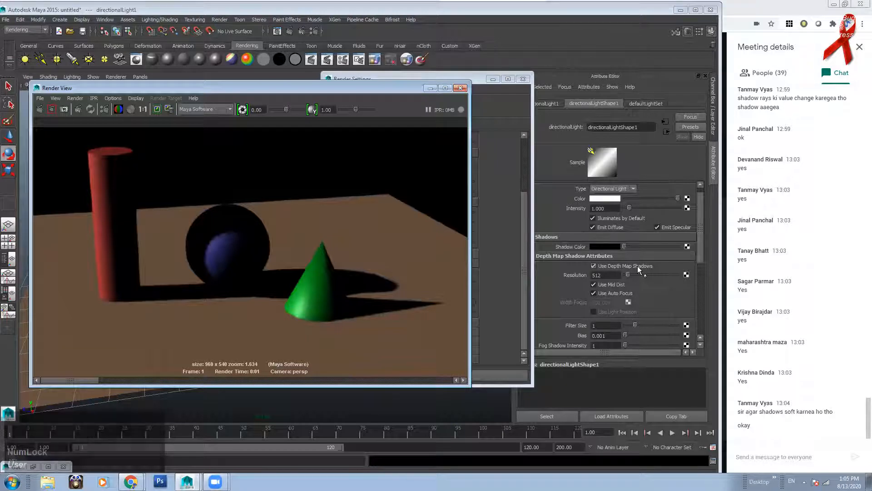
Step: Switch the directional light to ray trace shadows and return it to depth map shadows
click(702, 247)
drag(702, 247, 707, 290)
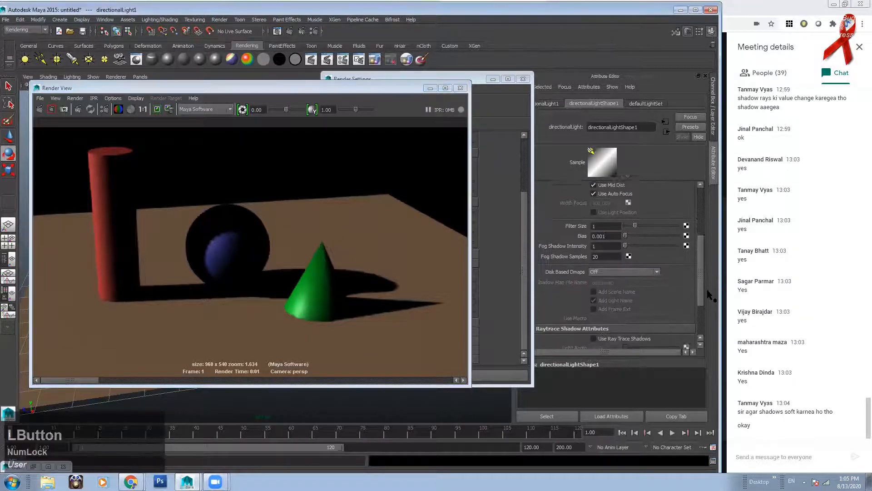
click(623, 334)
drag(699, 298, 708, 262)
click(608, 249)
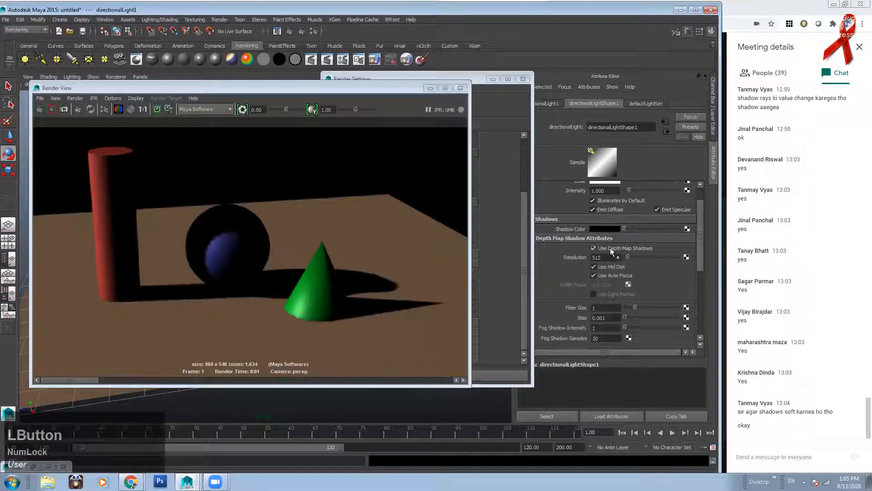
Step: Review the Raytracing Quality options in the render settings and minimise that window
click(451, 78)
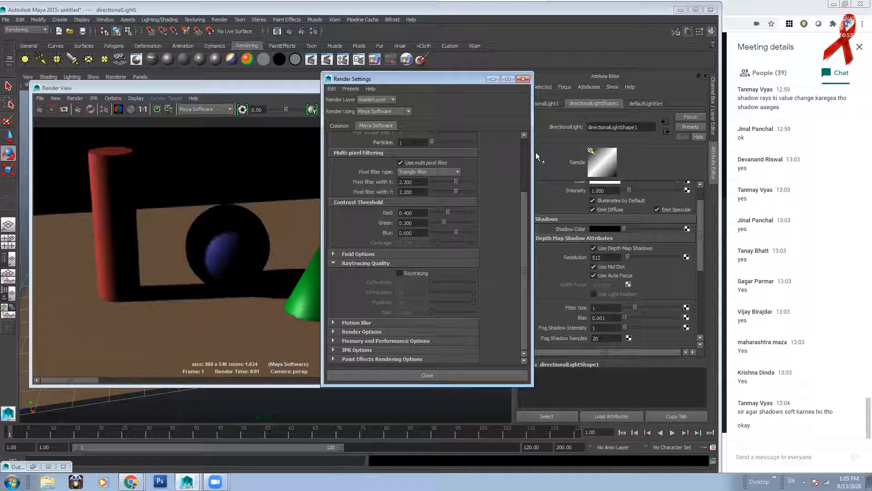
click(493, 79)
alt+right_drag(291, 250, 309, 266)
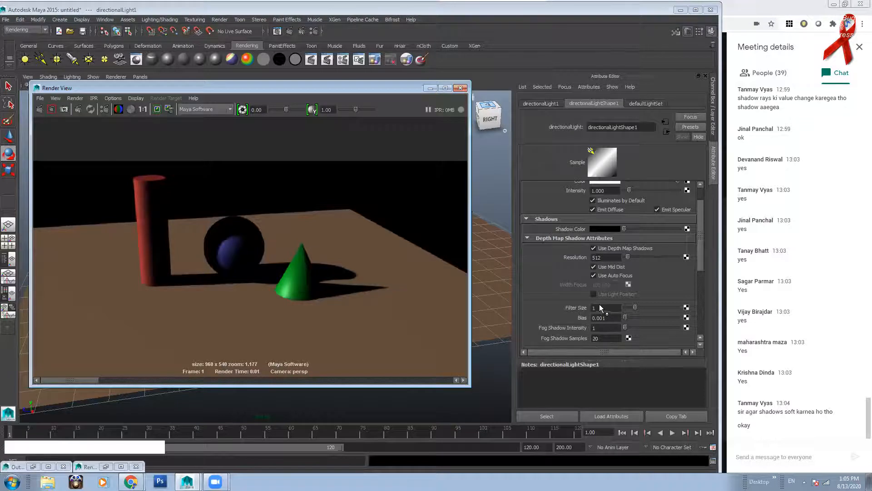
alt+click(581, 287)
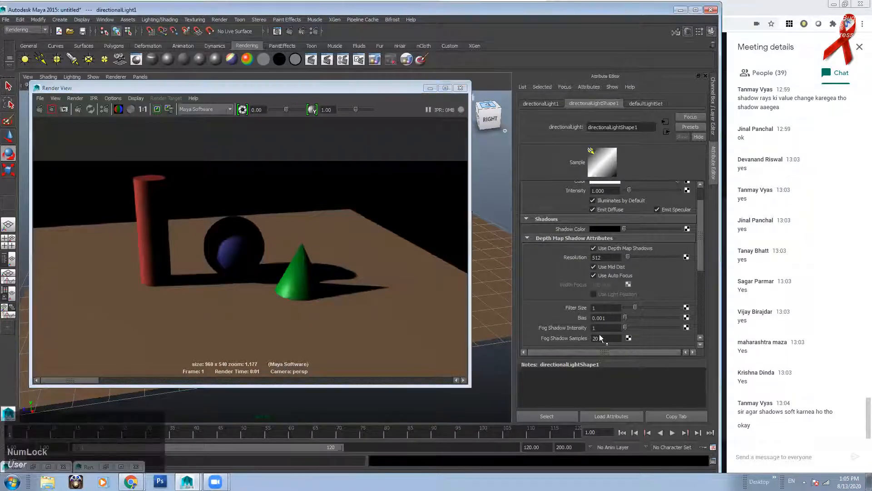
Step: Set the light's depth map shadow Filter Size to 10, keep the current render for comparison and re-render the scene
click(601, 308)
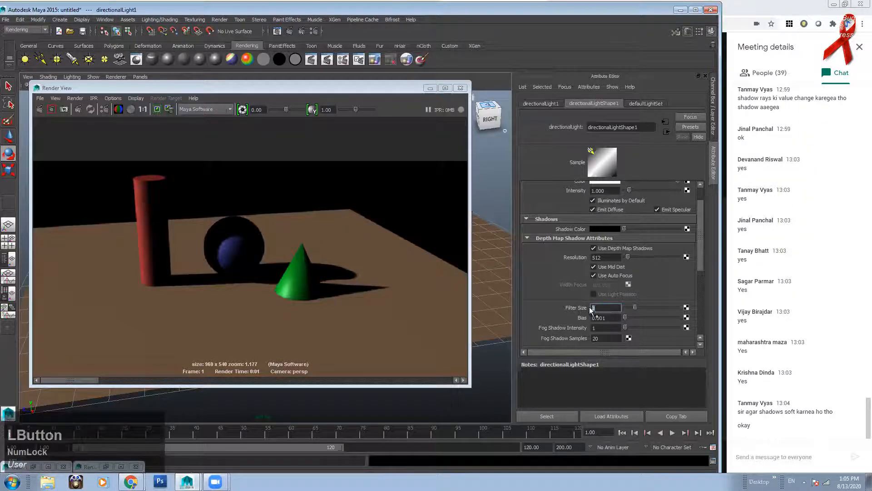
text(10)
key(Return)
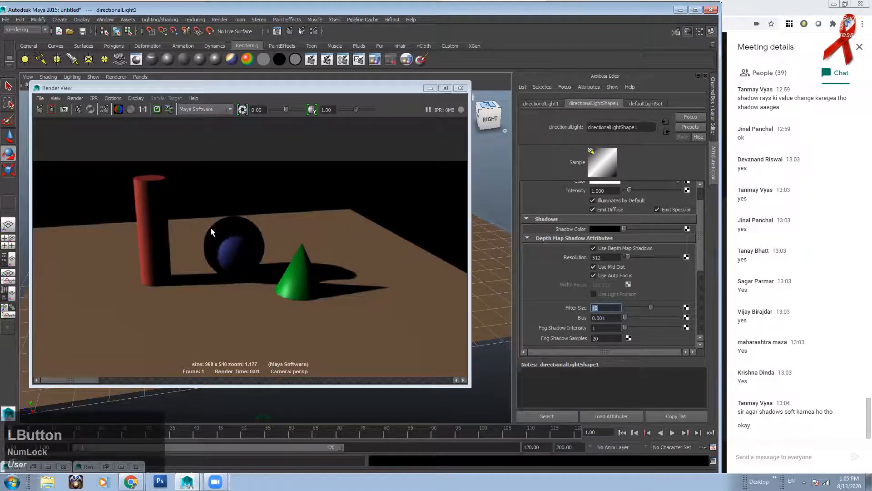
click(154, 109)
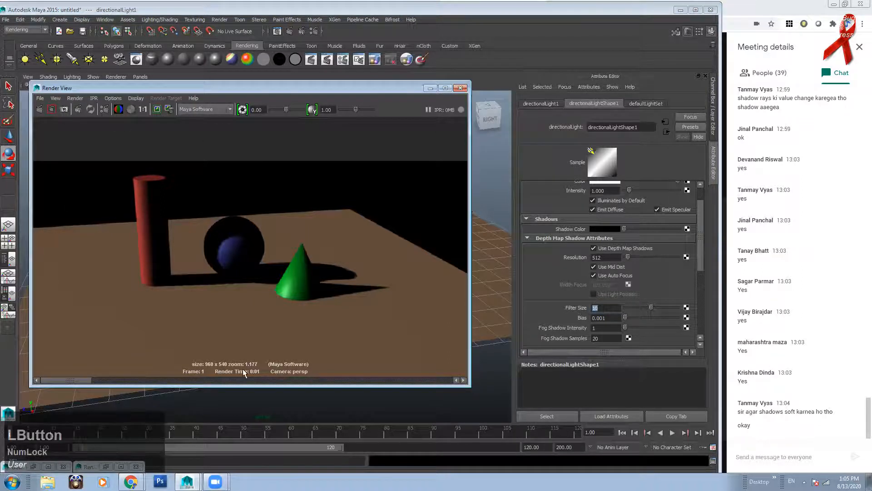
click(40, 110)
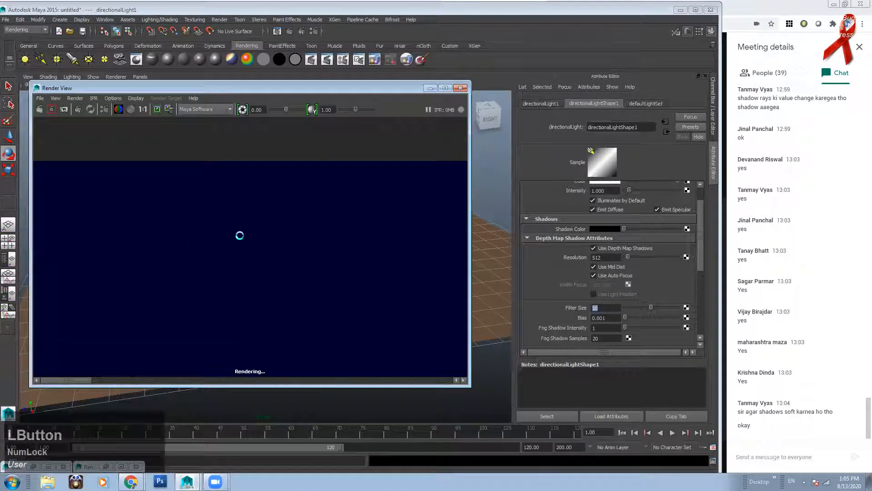
Step: Compare the new render with the stored one, examining the shadow edges around the cylinder, sphere and cone
alt+right_drag(116, 237, 292, 260)
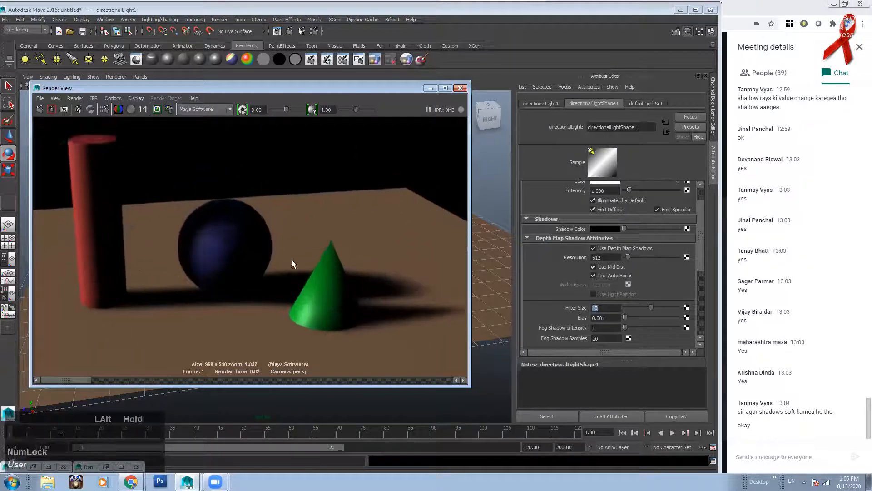
alt+middle_drag(222, 304, 331, 244)
alt+right_drag(331, 243, 379, 215)
alt+middle_drag(379, 214, 285, 268)
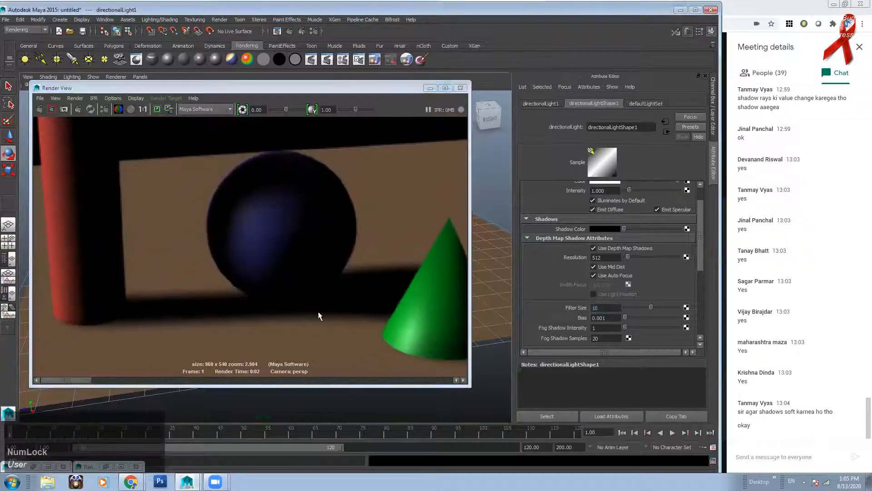
drag(90, 380, 118, 380)
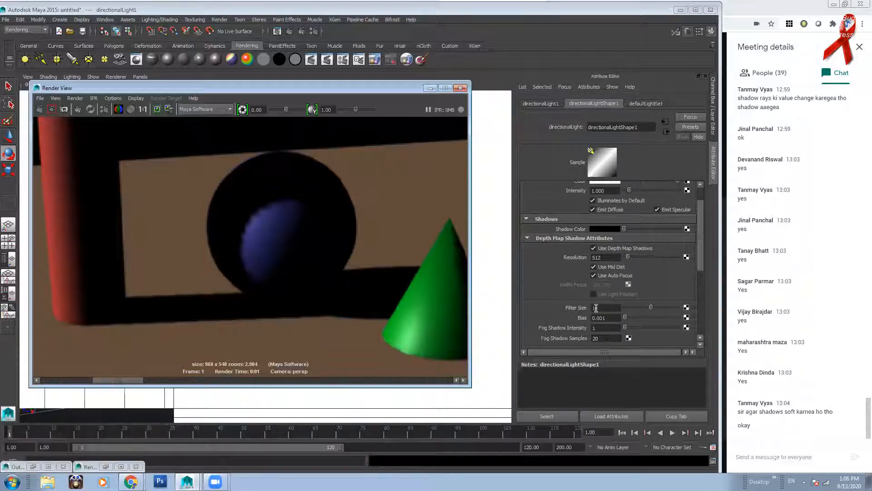
alt+right_drag(377, 264, 305, 256)
alt+middle_drag(305, 255, 288, 257)
drag(117, 380, 59, 378)
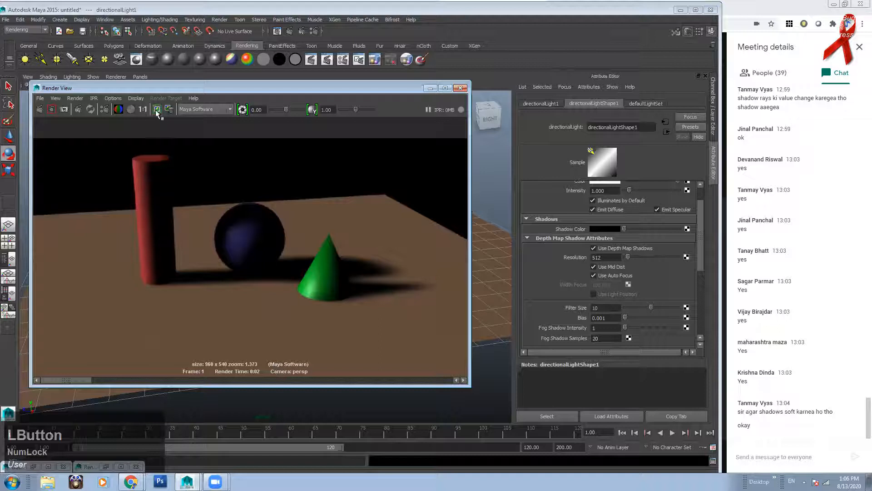
Step: Enable Use Ray Trace Shadows on the directional light and set its Light Angle to 5
drag(700, 230, 697, 301)
click(615, 274)
drag(615, 284, 566, 285)
text(5)
key(KP_Enter)
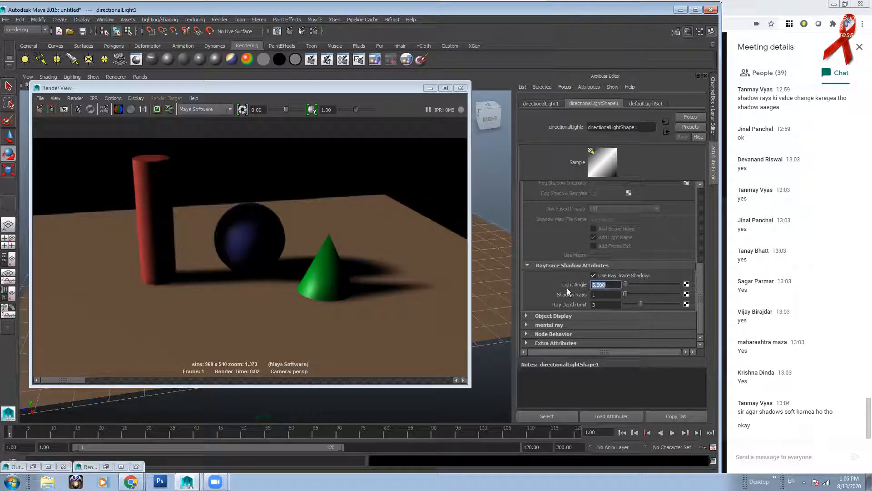
Step: Enable Raytracing in the render settings, close them and re-render the scene with the directional light's raytraced shadows
alt+right_drag(167, 235, 211, 239)
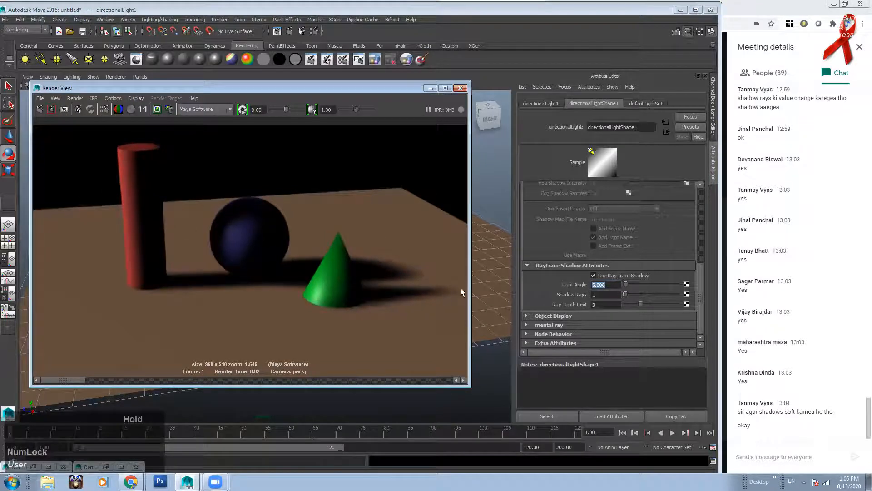
click(39, 109)
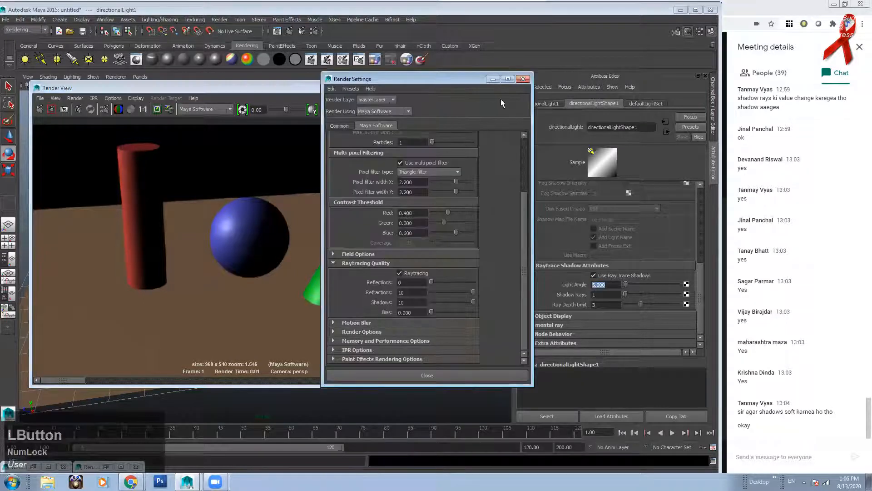
click(523, 79)
click(40, 109)
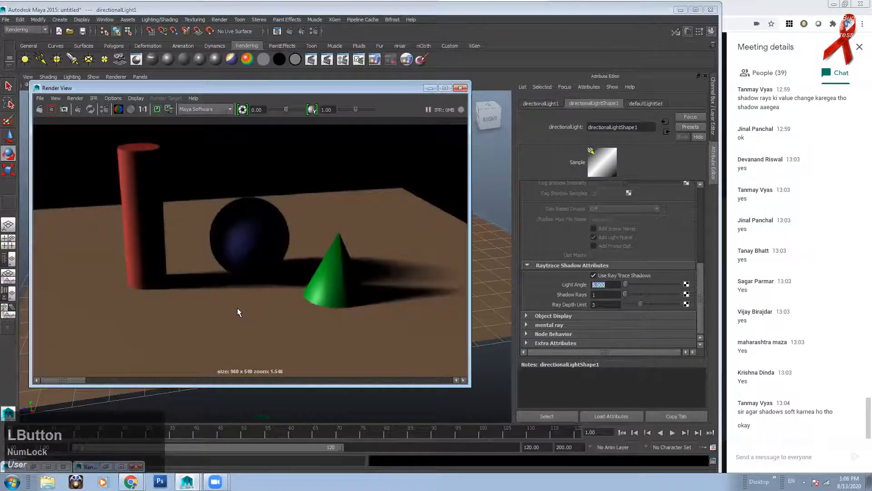
Step: Compare the raytraced render with the stored renders, examining the shadow edges of the cylinder, sphere and cone
alt+right_drag(199, 298, 264, 286)
drag(66, 381, 145, 382)
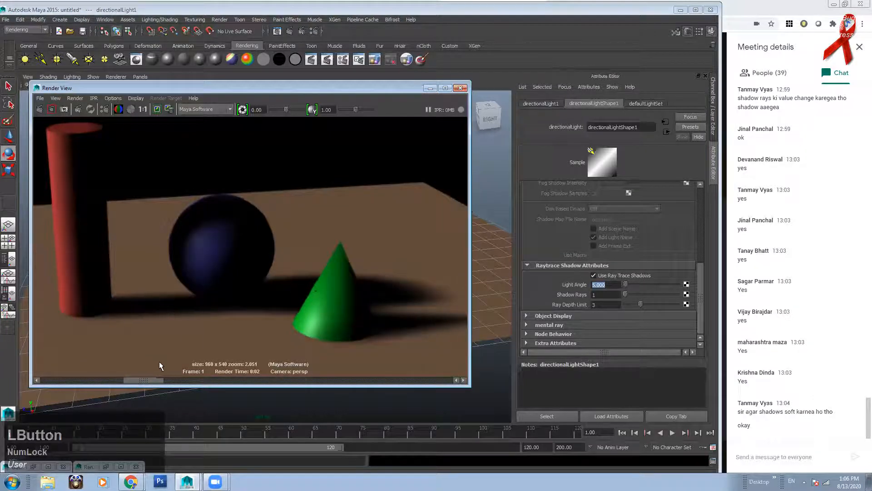
mouse_move(148, 379)
mouse_down()
mouse_move(107, 383)
mouse_move(175, 379)
mouse_move(111, 378)
mouse_move(150, 380)
mouse_up()
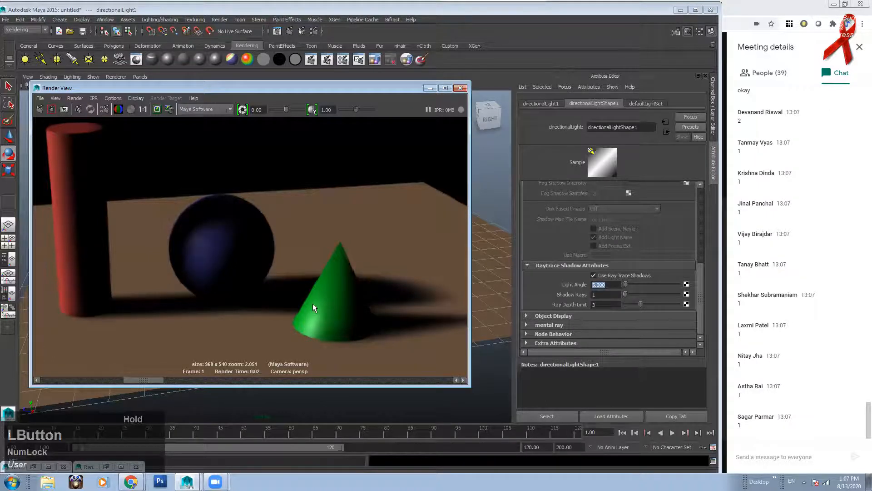
alt+right_drag(323, 300, 221, 301)
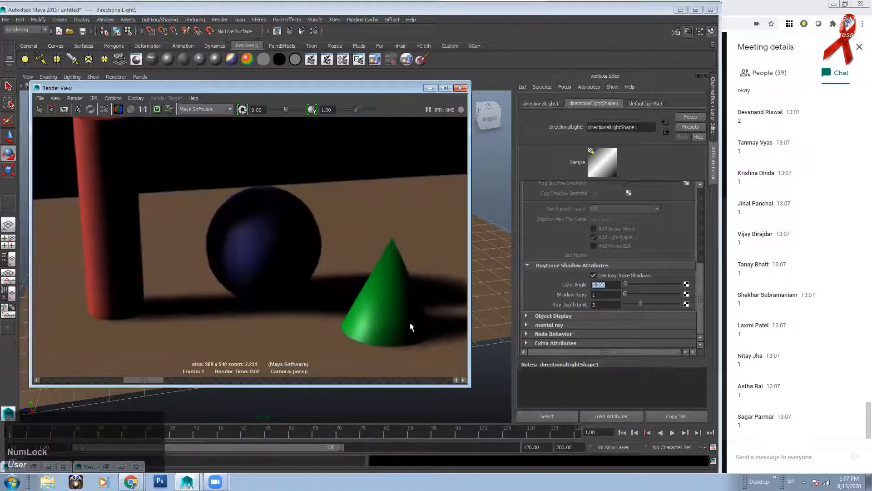
drag(146, 380, 106, 379)
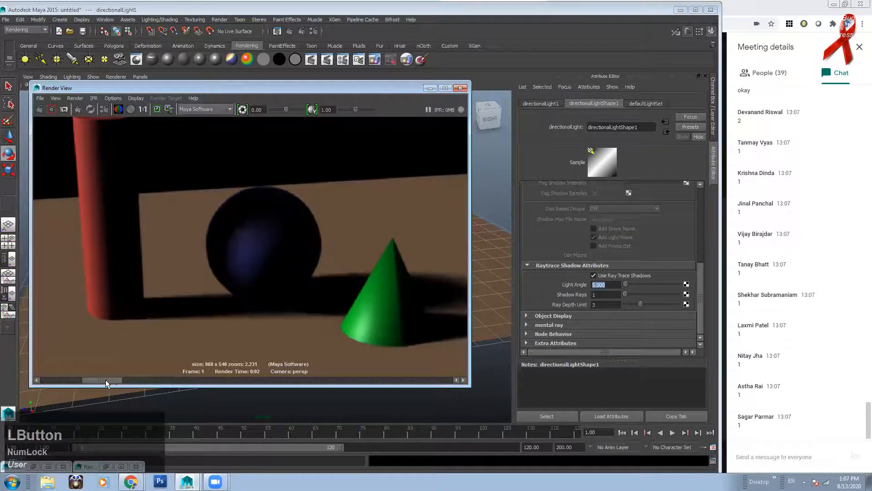
Step: Set the directional light's Shadow Rays to 15 and re-render the scene
drag(601, 294, 552, 294)
text(15)
key(KP_Enter)
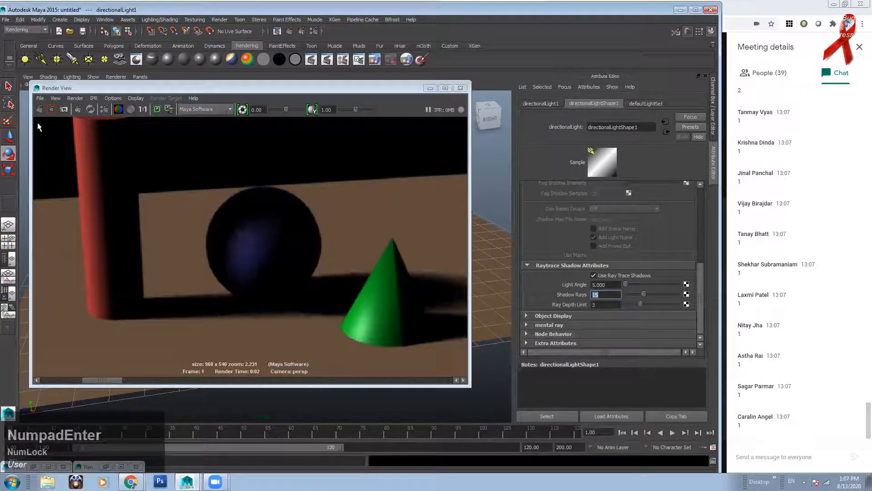
click(40, 109)
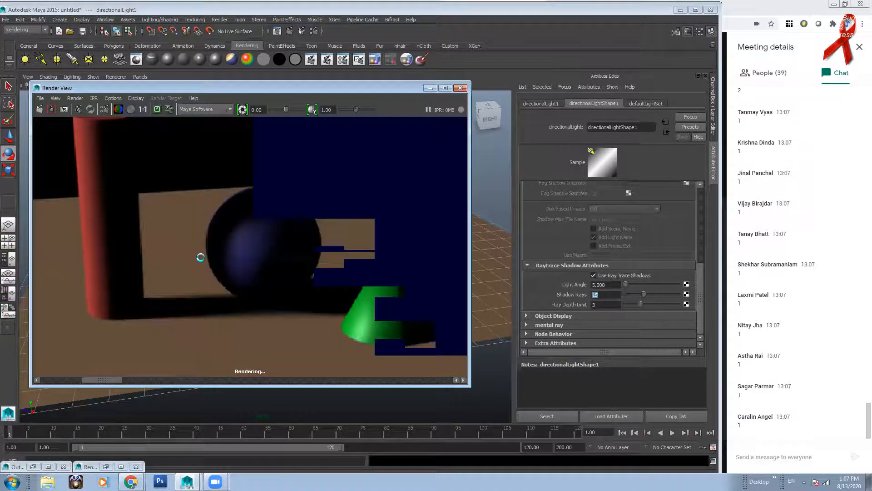
Step: Enlarge the render window and compare the 15-ray raytraced render with the stored renders for shadow smoothness
alt+right_drag(278, 252, 254, 244)
mouse_move(97, 379)
mouse_down()
mouse_move(125, 384)
mouse_move(64, 386)
mouse_move(108, 380)
mouse_up()
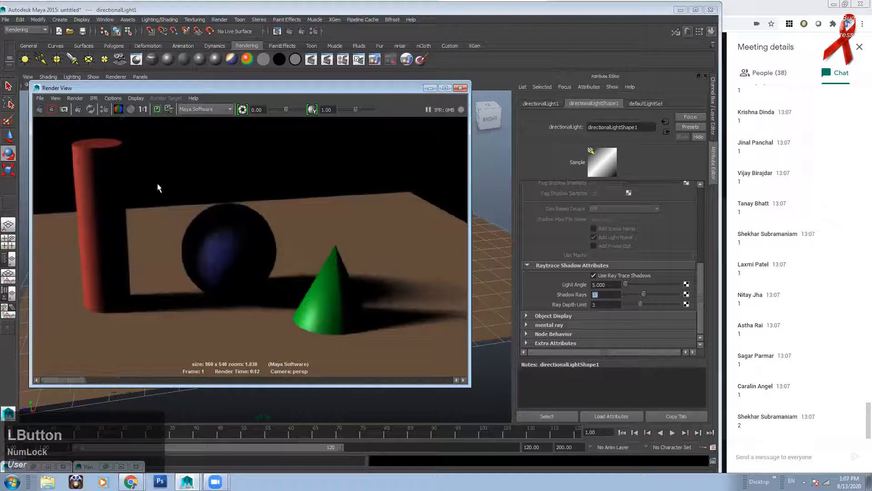
mouse_move(70, 380)
mouse_down()
mouse_move(98, 381)
mouse_move(75, 377)
mouse_up()
alt+right_drag(176, 224, 210, 296)
alt+middle_drag(210, 295, 215, 297)
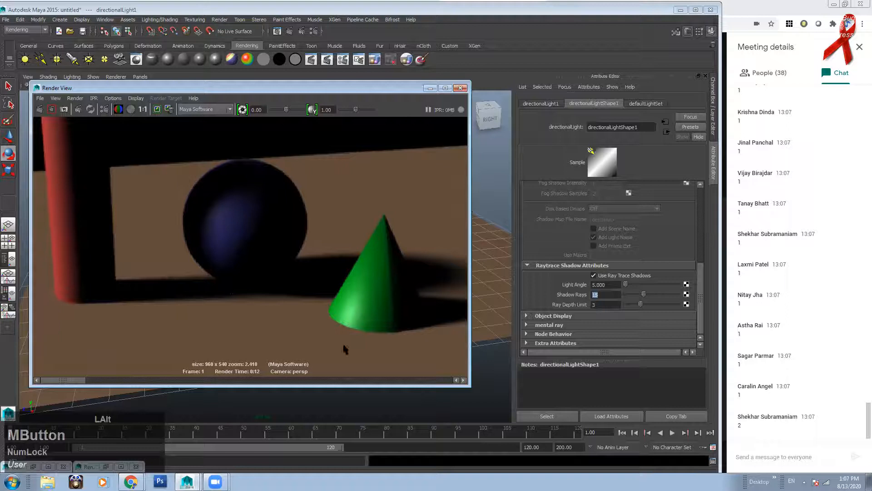
drag(470, 386, 514, 416)
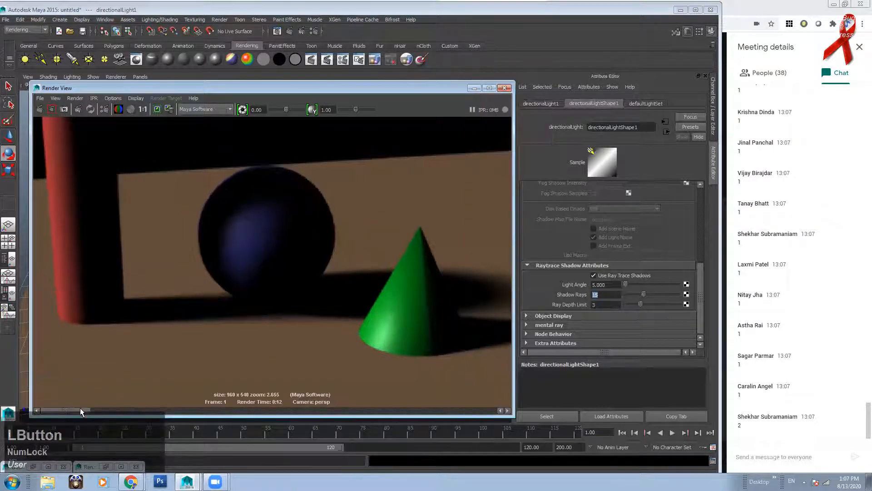
mouse_move(78, 411)
mouse_down()
mouse_move(119, 411)
mouse_move(64, 408)
mouse_move(139, 407)
mouse_move(78, 405)
mouse_up()
alt+right_drag(191, 298, 141, 302)
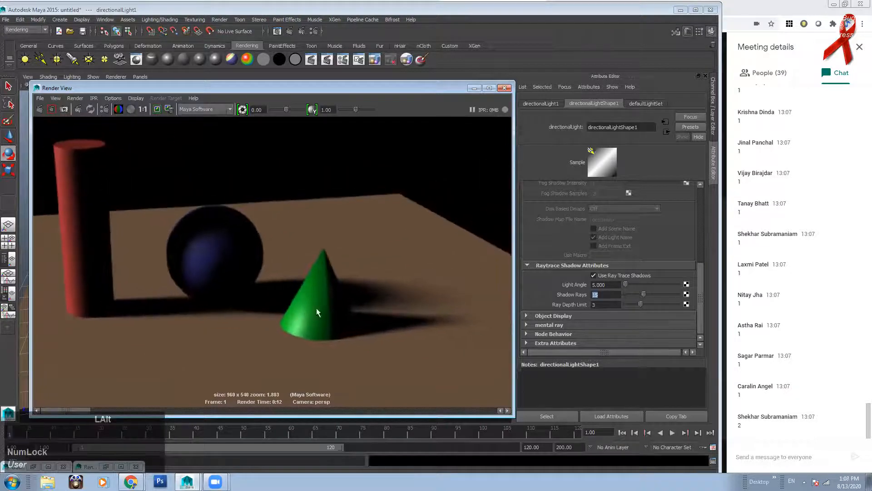
drag(102, 409, 120, 410)
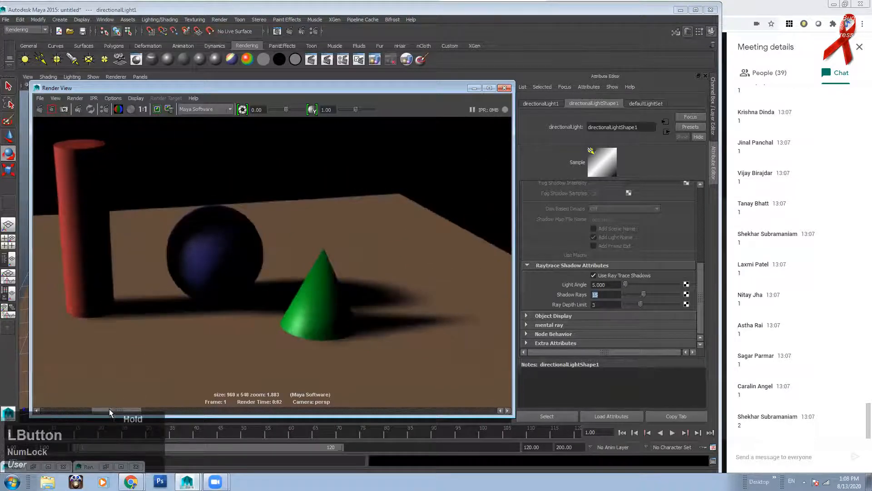
Step: Examine closely how the shadow edges soften behind the green cone in the stored depth map render
alt+middle_drag(360, 324, 232, 313)
alt+right_drag(232, 313, 265, 306)
alt+middle_drag(265, 306, 277, 255)
alt+right_drag(277, 255, 345, 249)
alt+middle_drag(346, 250, 381, 223)
mouse_move(105, 409)
mouse_down()
mouse_move(48, 410)
mouse_move(114, 412)
mouse_move(45, 413)
mouse_move(102, 414)
mouse_up()
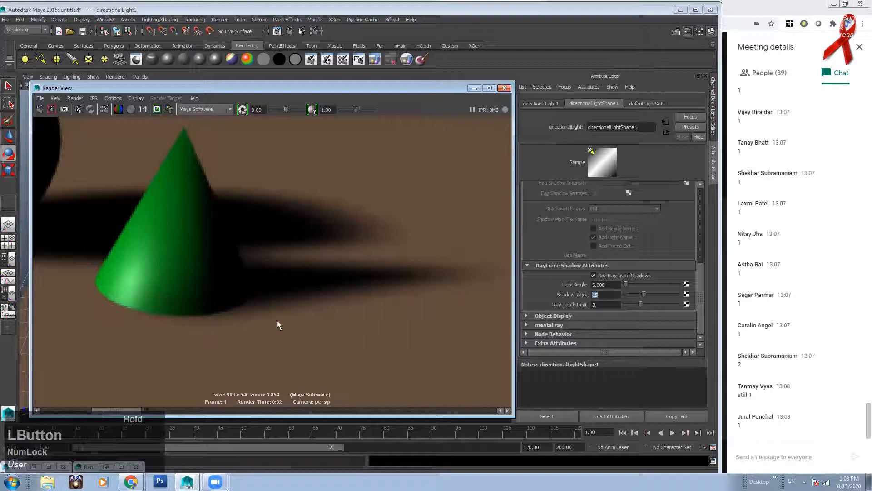
alt+right_drag(269, 337, 282, 312)
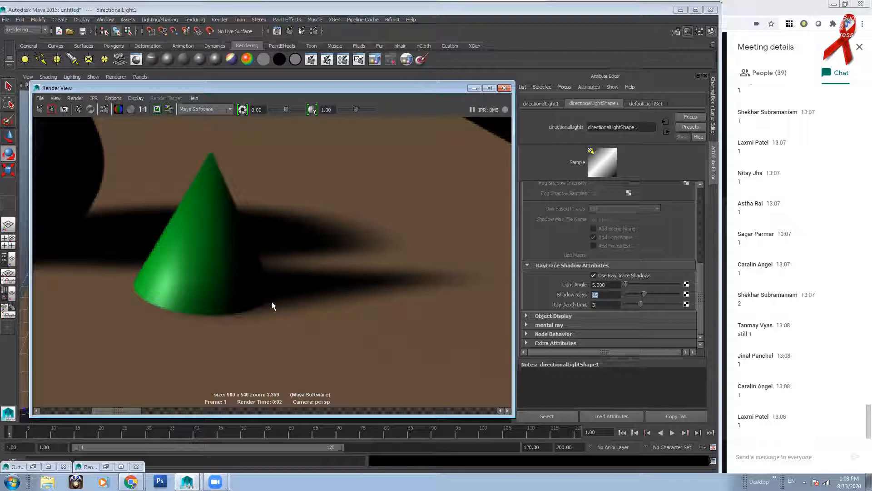
Step: Switch to Windows Explorer and open the Toonskool folder inside Work on the DATA_VOL (T:) drive
click(47, 481)
click(248, 274)
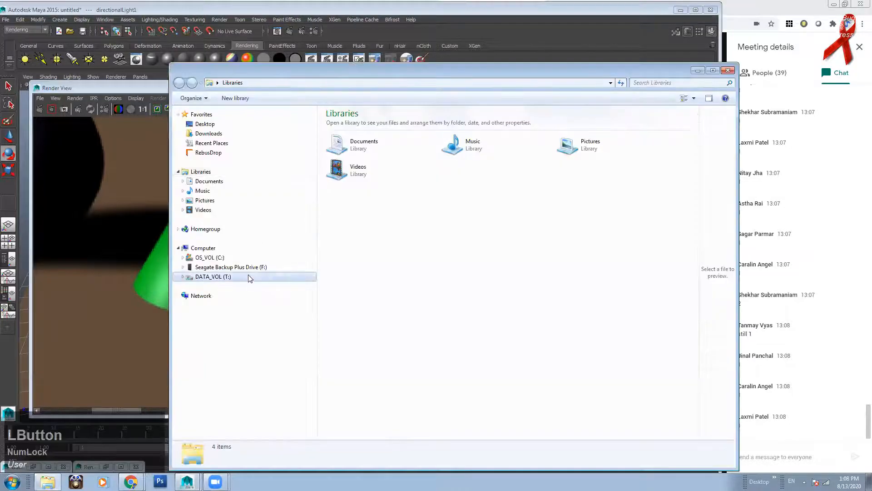
double_click(477, 286)
drag(694, 140, 694, 217)
click(562, 211)
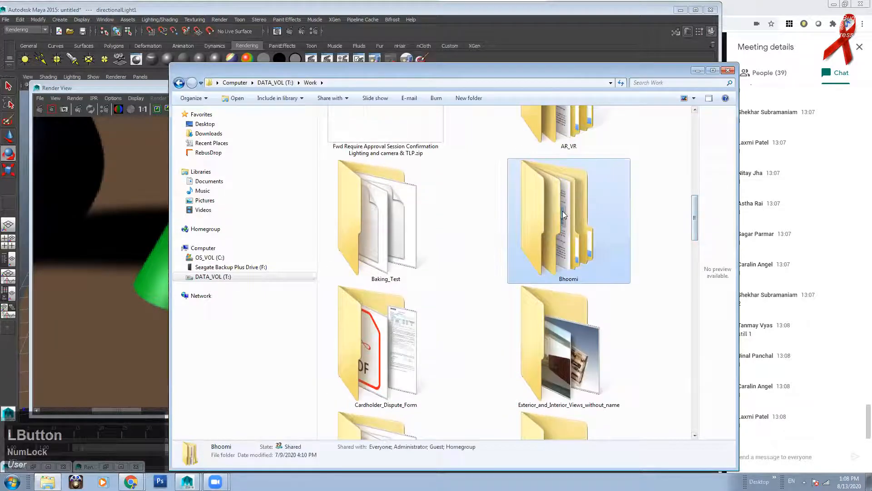
key(t)
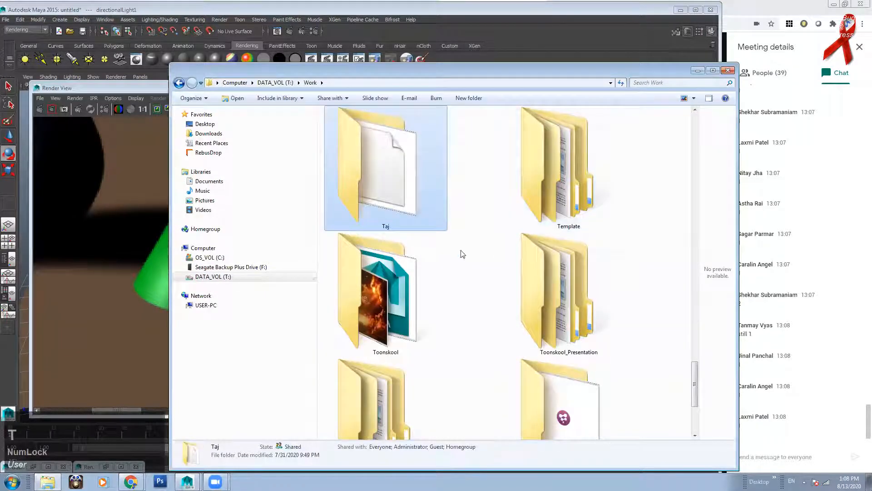
double_click(388, 301)
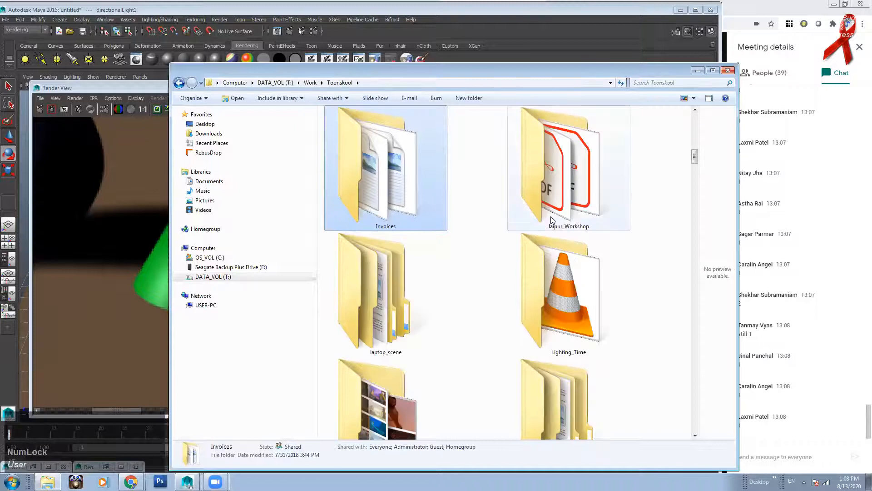
Step: Find and open the Session_1 folder within Toonskool
click(572, 195)
click(536, 254)
scroll(601, 188, up, 2)
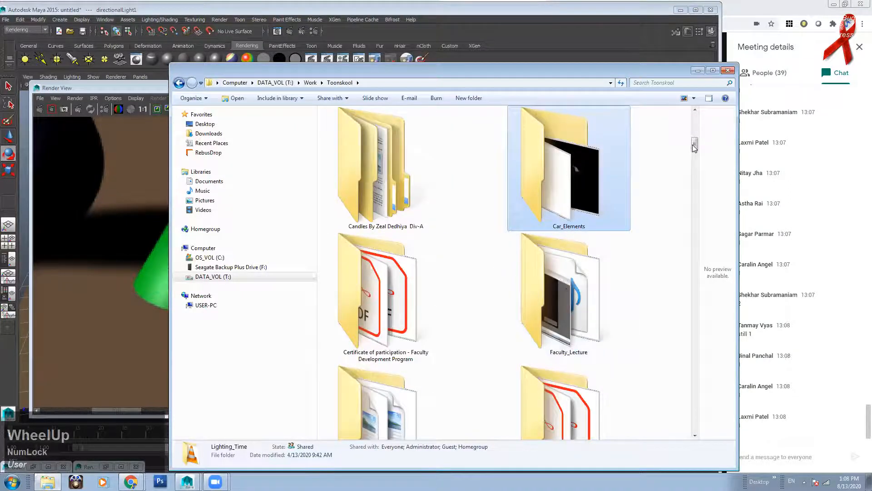
drag(694, 145, 694, 115)
click(548, 165)
key(s)
key(s)
key(s)
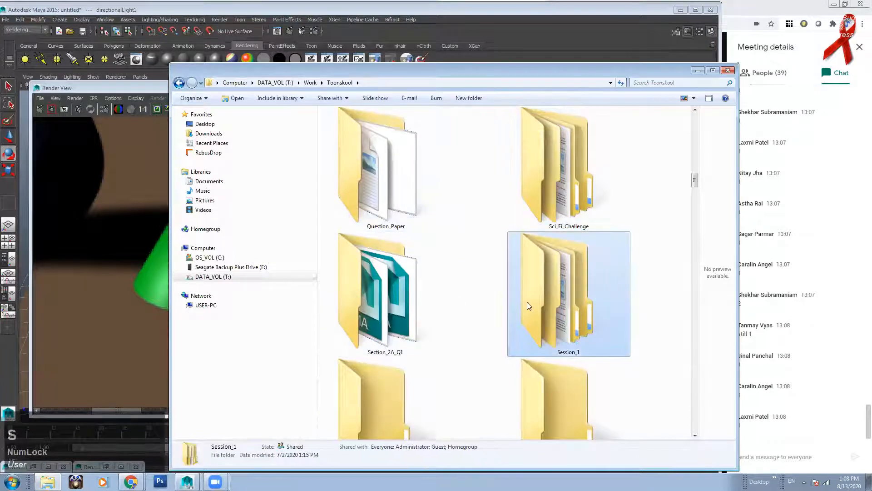
double_click(527, 301)
double_click(352, 125)
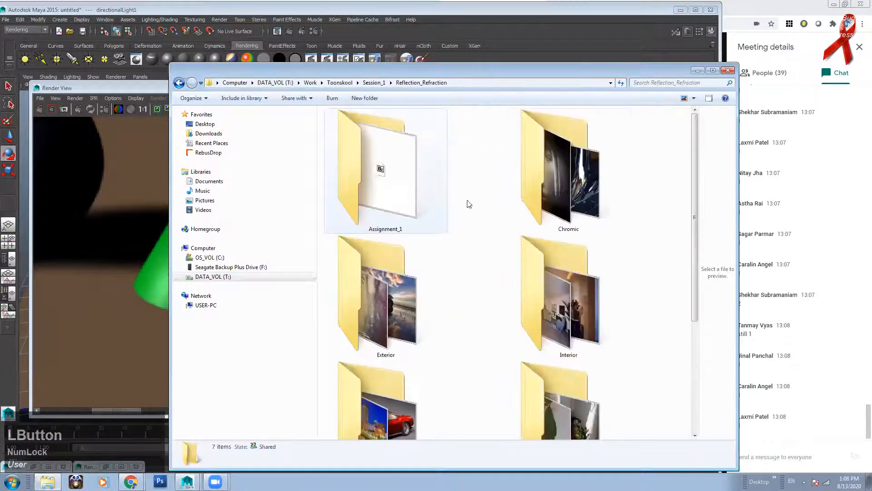
scroll(598, 271, down, 2)
scroll(598, 270, down, 1)
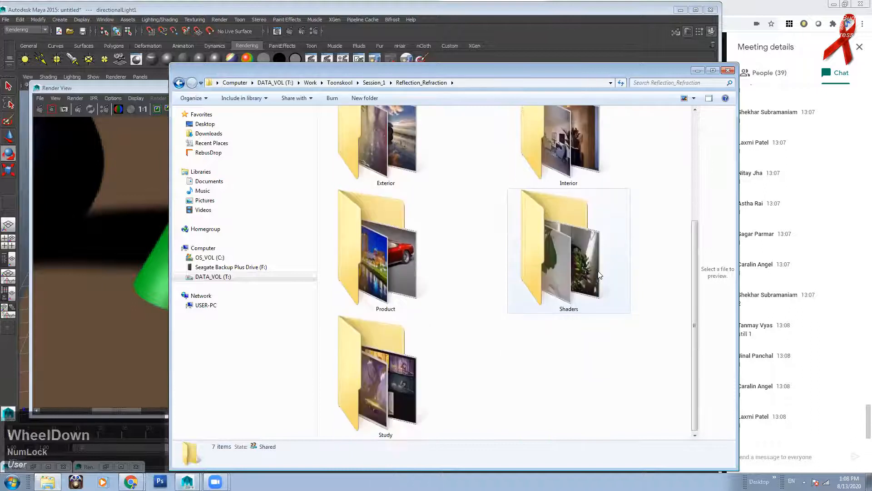
click(374, 83)
Step: Open the image 01.jpg from Session_1's Workshop > Induction > Comparison folder
double_click(348, 134)
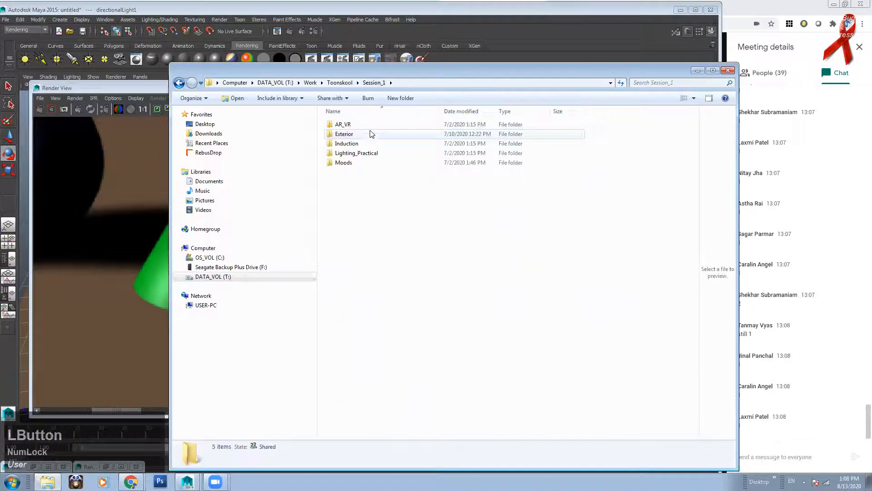
click(359, 134)
double_click(362, 146)
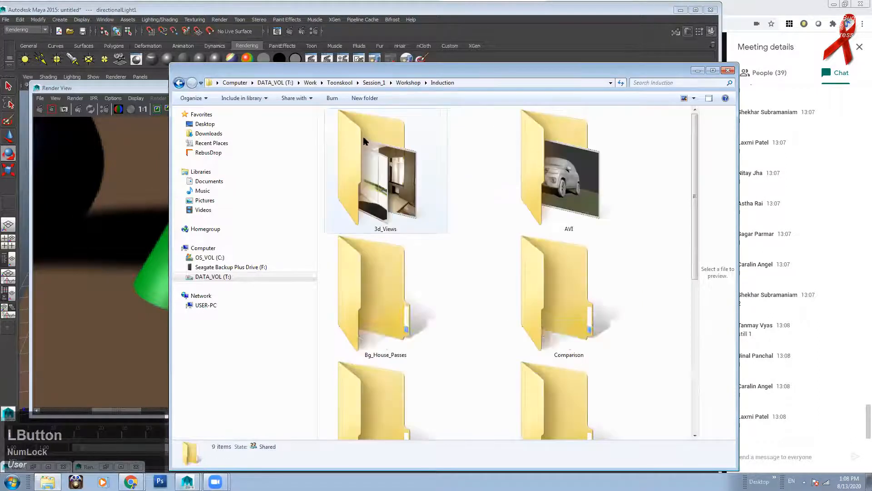
key(c)
double_click(604, 304)
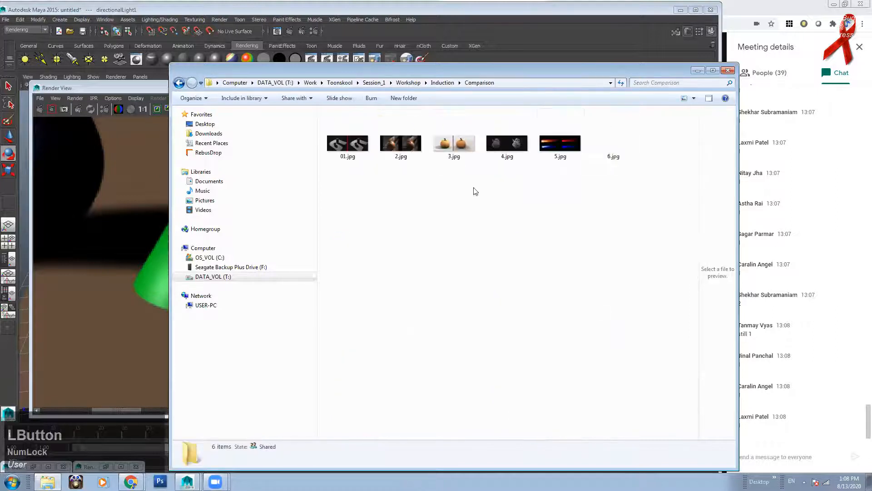
double_click(355, 144)
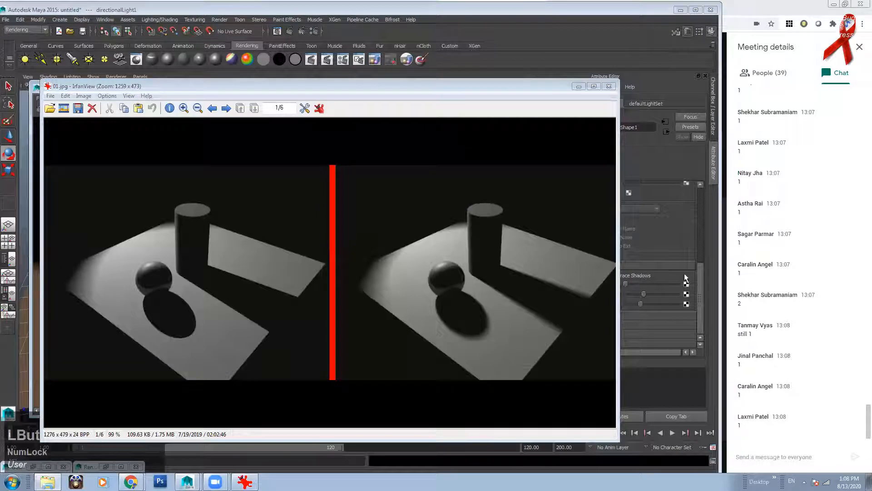
Step: Compare the sphere and cylinder shadow edges in the two halves of 01.jpg and minimise the image viewer
drag(431, 86, 459, 75)
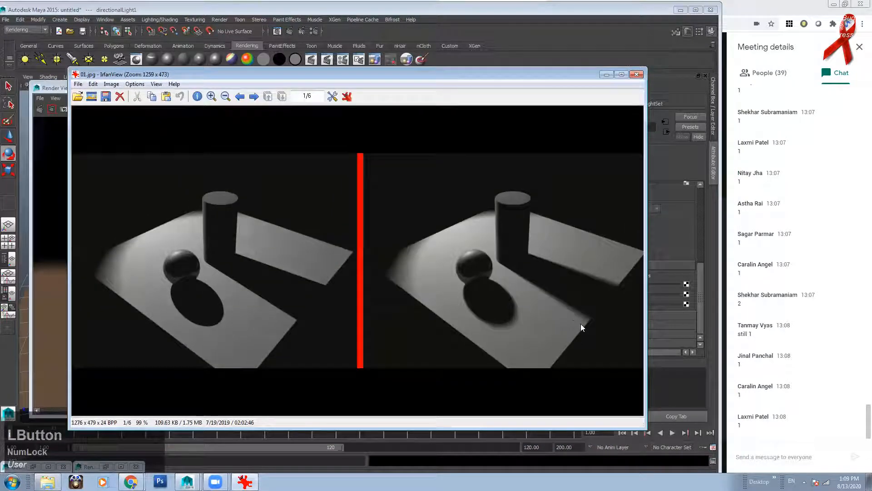
ctrl+scroll(593, 318, up, 1)
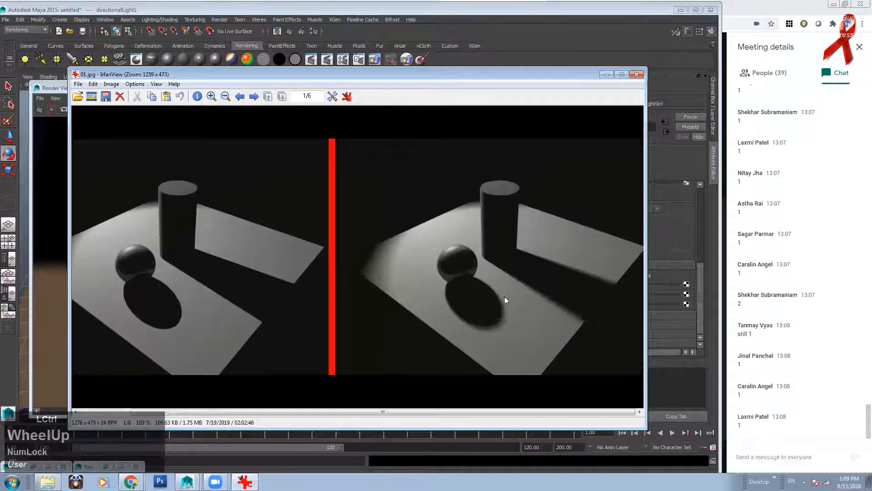
ctrl+scroll(504, 296, down, 1)
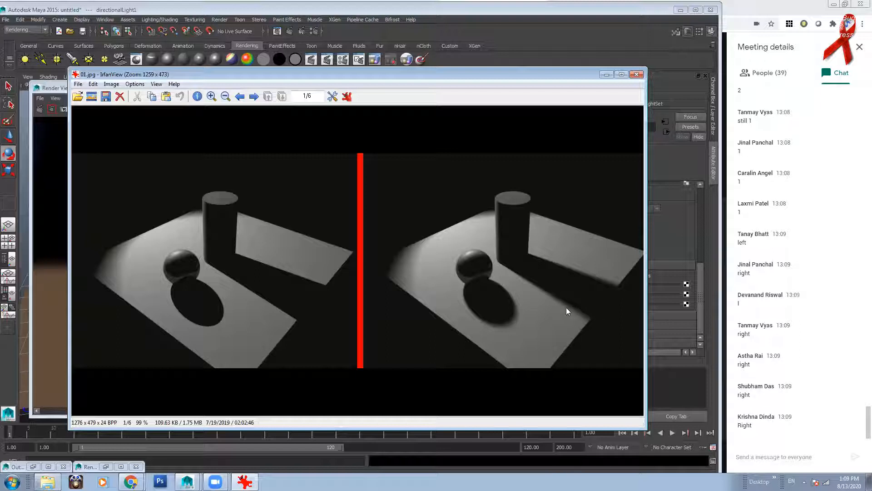
click(606, 74)
Step: Examine the cone and sphere shadows in the Maya render against the 01.jpg reference and minimise the reference again
alt+right_drag(255, 224, 306, 267)
alt+middle_drag(306, 267, 351, 298)
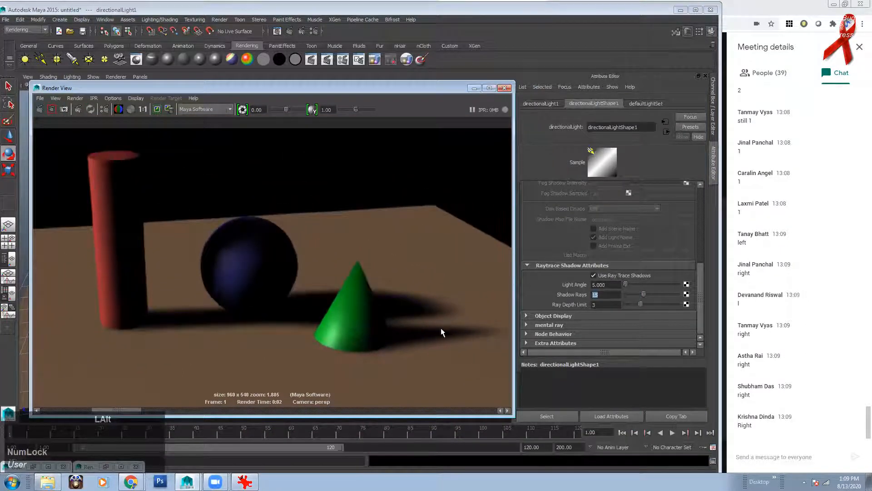
alt+middle_drag(443, 333, 389, 292)
alt+right_drag(390, 292, 337, 250)
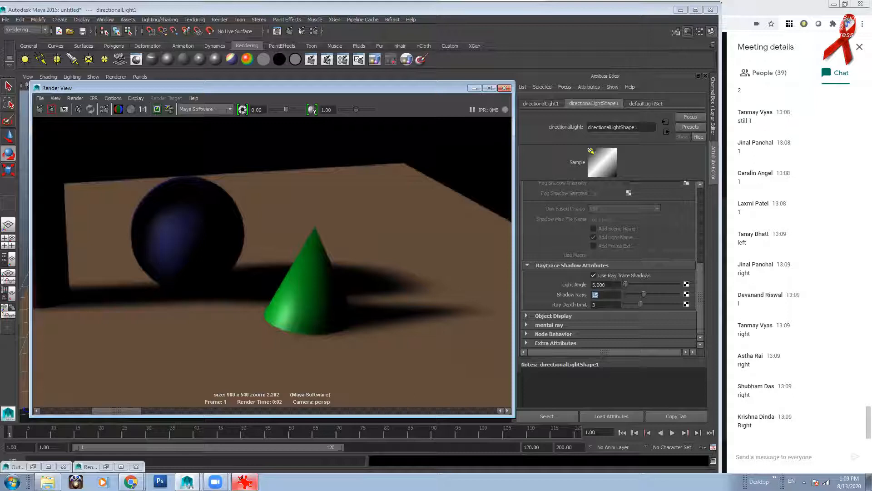
click(245, 482)
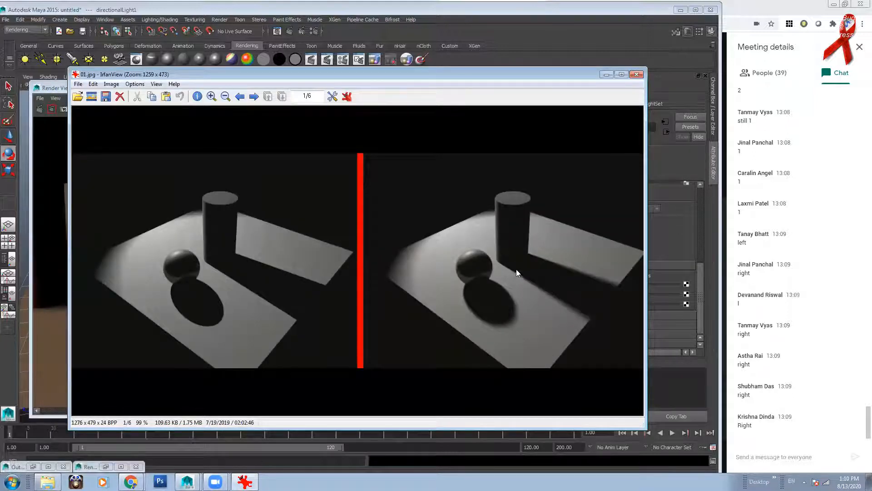
click(607, 74)
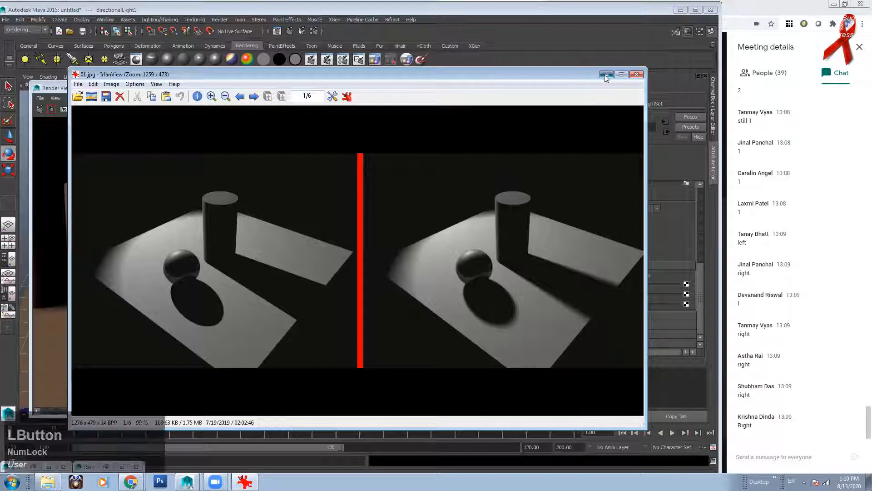
Step: Examine the cone and sphere shadow edges up close in both the depth map and raytraced renders
alt+middle_drag(323, 253, 369, 280)
alt+scroll(335, 270, down, 1)
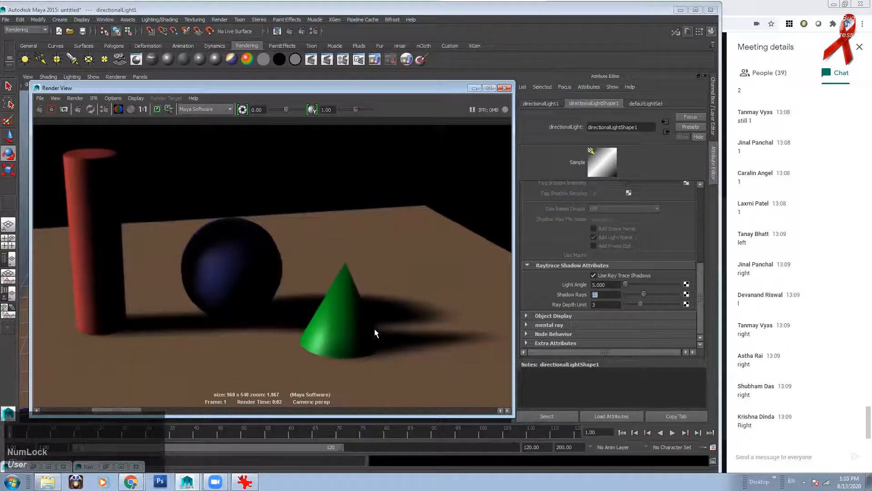
alt+right_drag(388, 350, 391, 302)
alt+middle_drag(391, 301, 306, 321)
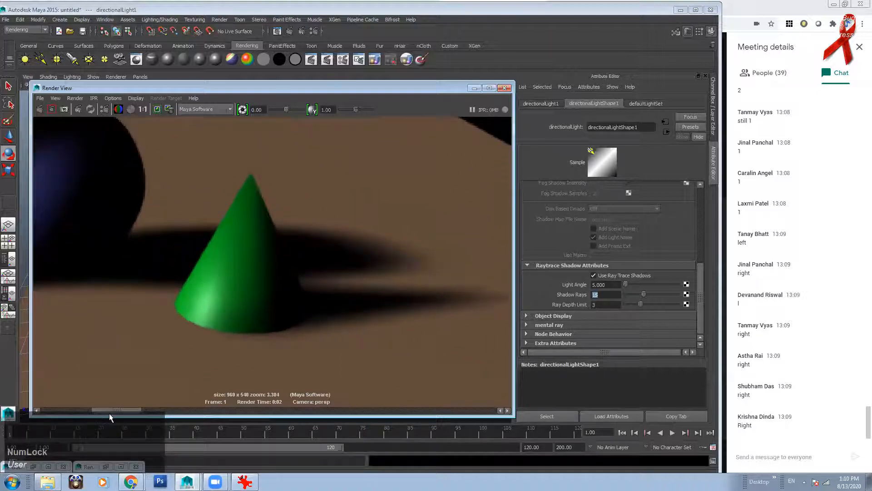
drag(97, 410, 72, 413)
alt+right_drag(325, 327, 261, 304)
alt+middle_drag(261, 303, 353, 314)
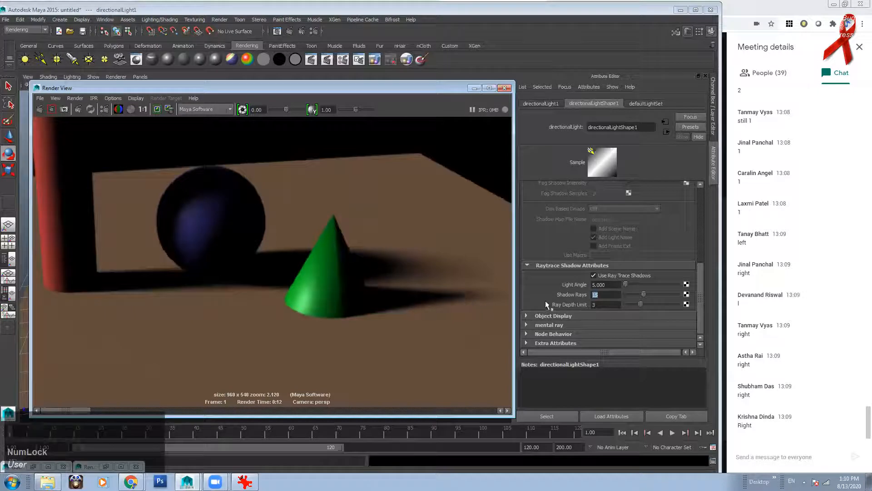
alt+middle_drag(425, 288, 378, 303)
mouse_move(397, 318)
alt+right_down()
mouse_move(449, 326)
mouse_move(400, 320)
alt+right_up()
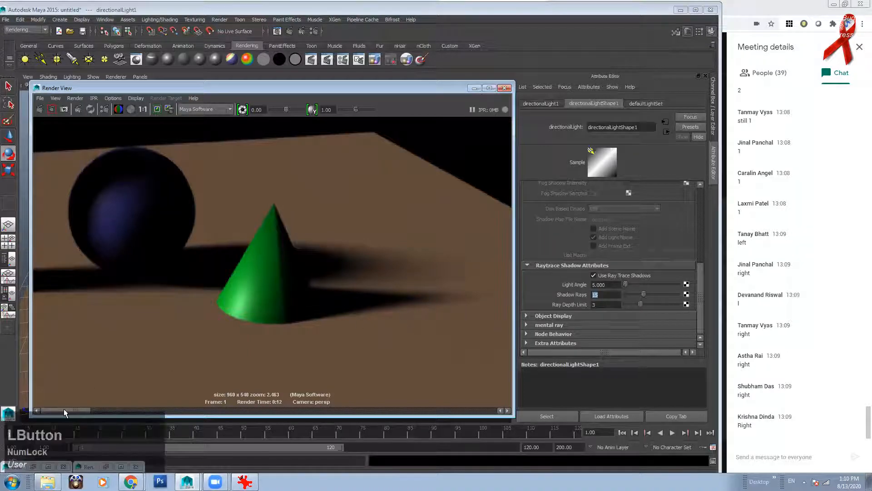
Step: Compare the render times and shadow softness of the stored depth map and raytraced renders
drag(63, 408, 91, 410)
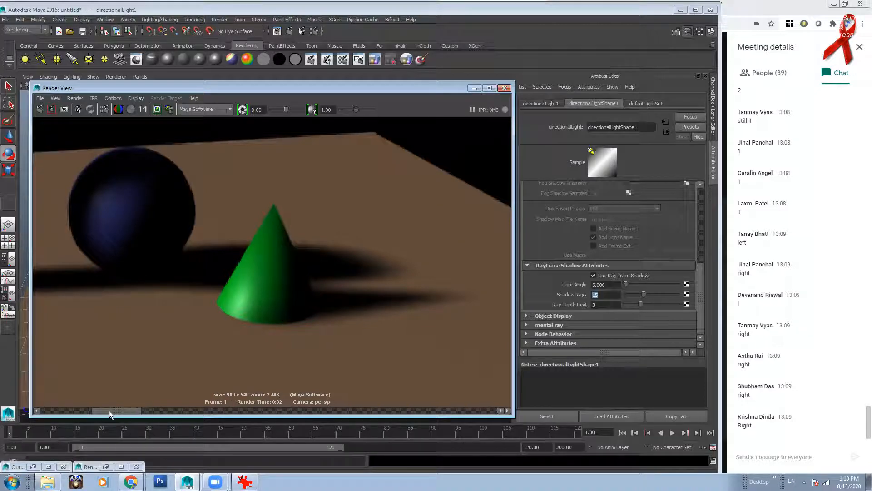
drag(115, 410, 85, 407)
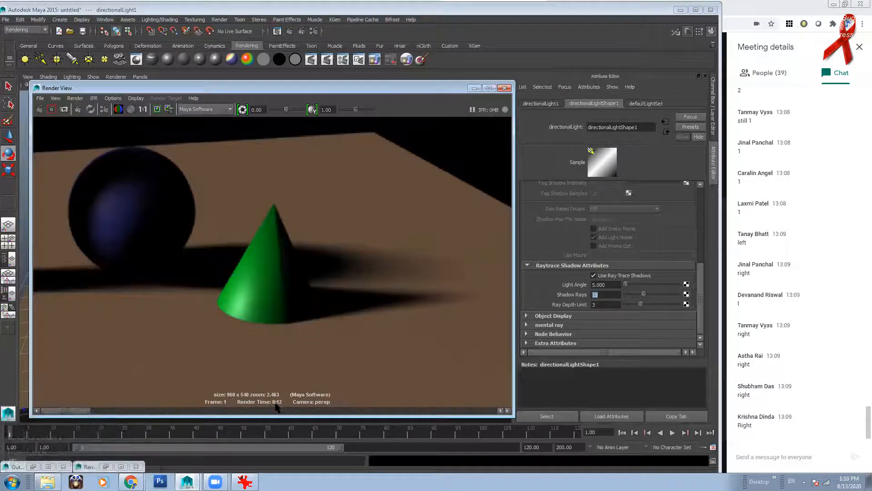
alt+right_drag(279, 406, 197, 321)
alt+middle_drag(197, 321, 267, 303)
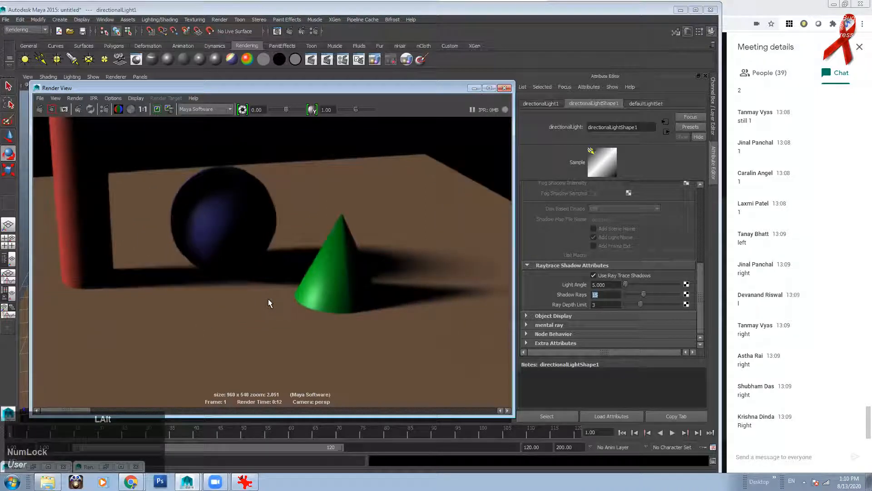
mouse_move(312, 282)
alt+middle_down()
mouse_move(288, 264)
mouse_move(298, 292)
alt+middle_up()
drag(69, 409, 102, 411)
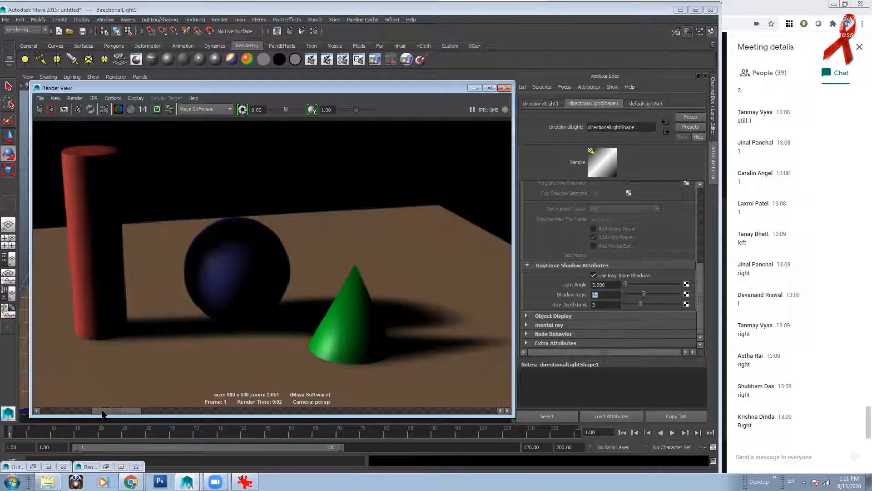
Step: Set the directional light's raytrace Light Angle to 10 and re-render the scene
click(599, 285)
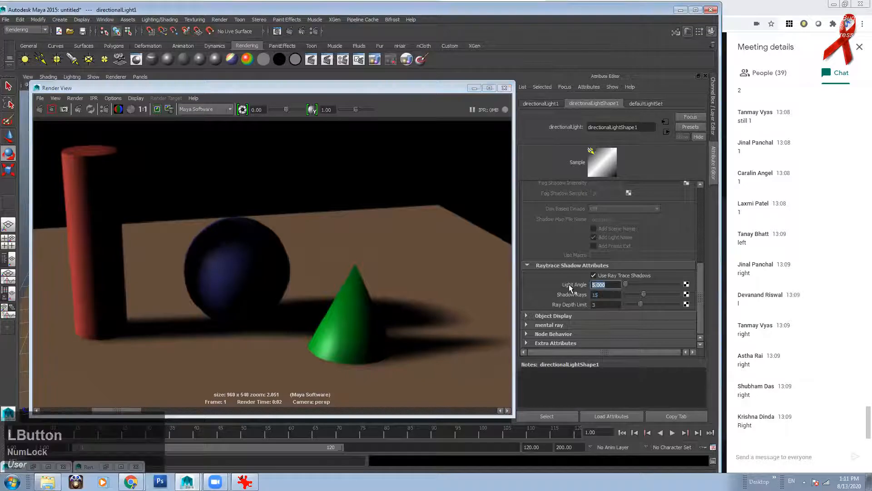
text(10)
key(KP_Enter)
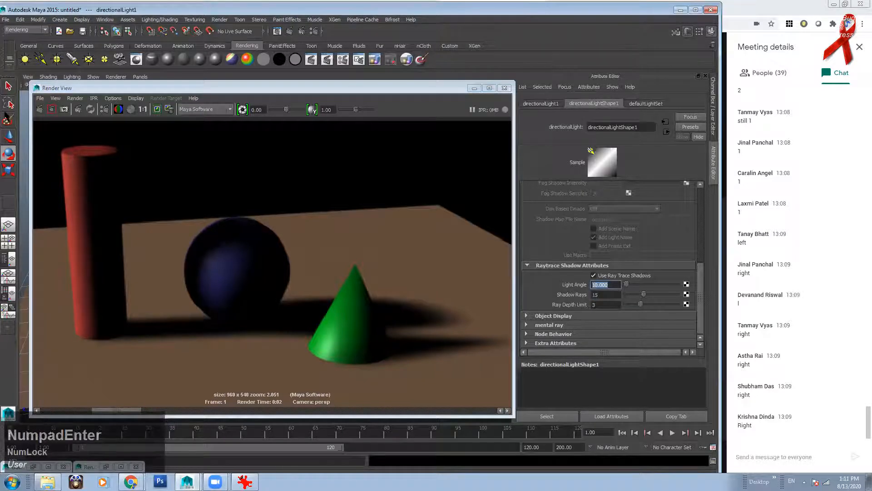
drag(117, 410, 64, 410)
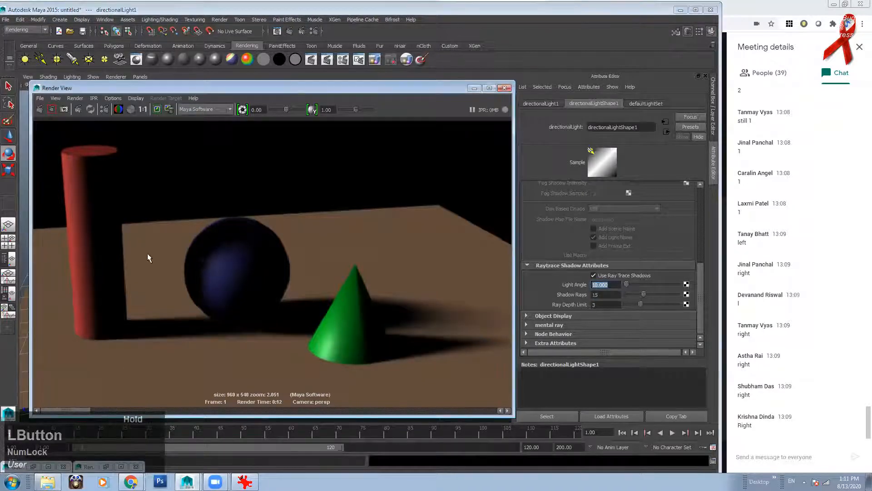
click(40, 110)
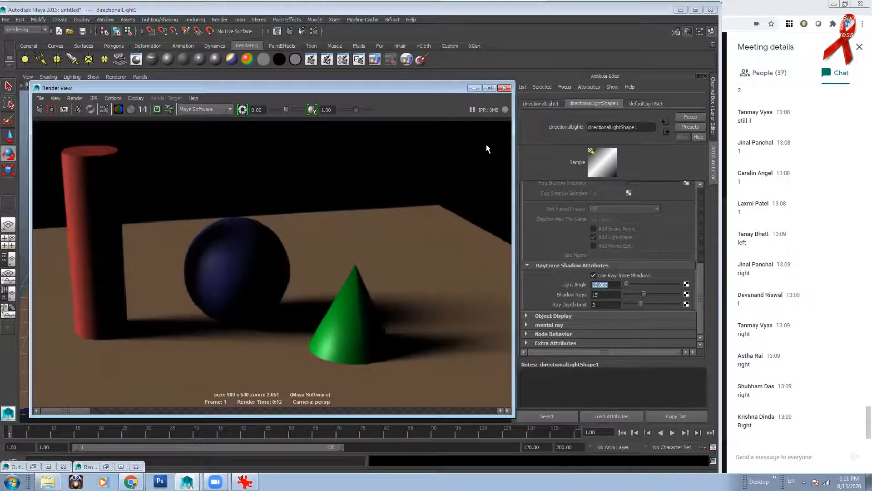
Step: Hide the sphere and the cone in the perspective view and restore the render window
click(474, 88)
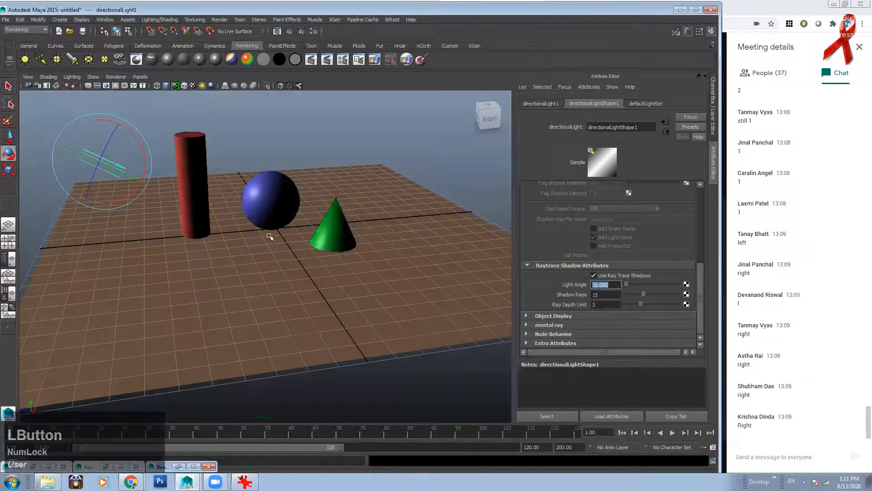
click(261, 190)
shift+click(336, 225)
key(Delete)
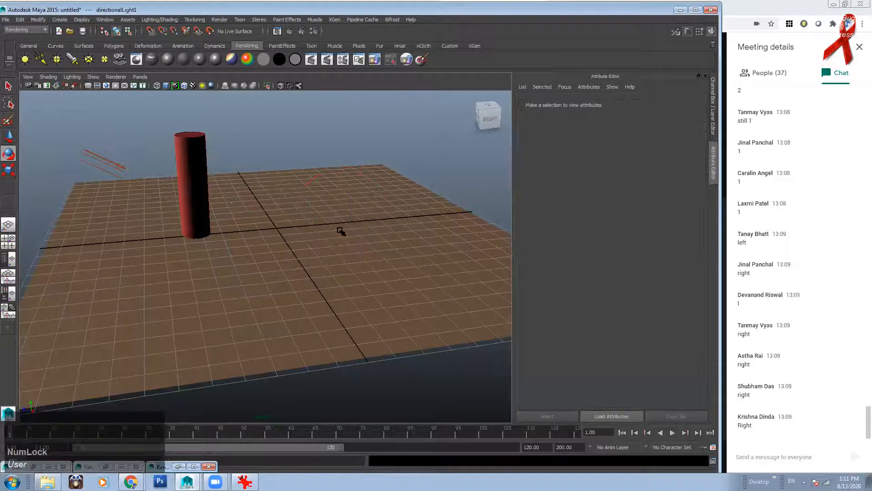
click(179, 466)
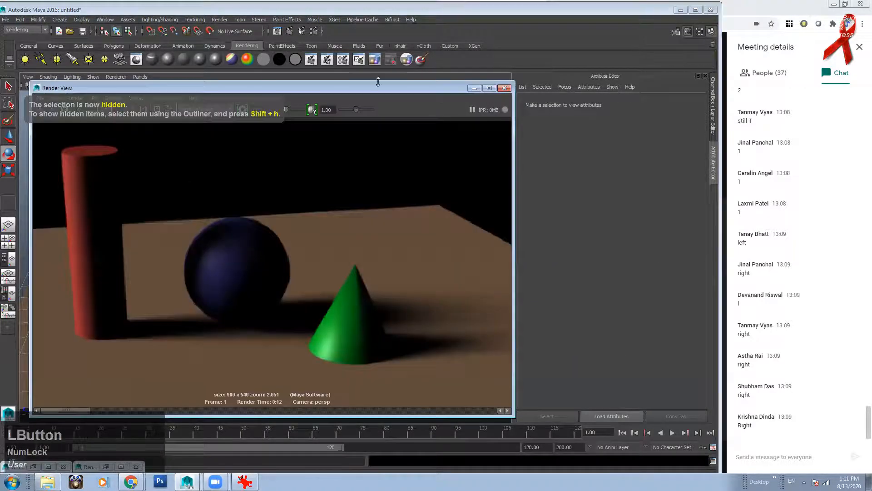
Step: Select the directional light in the scene and set its raytrace Shadow Rays to 25
drag(279, 81, 278, 155)
click(87, 152)
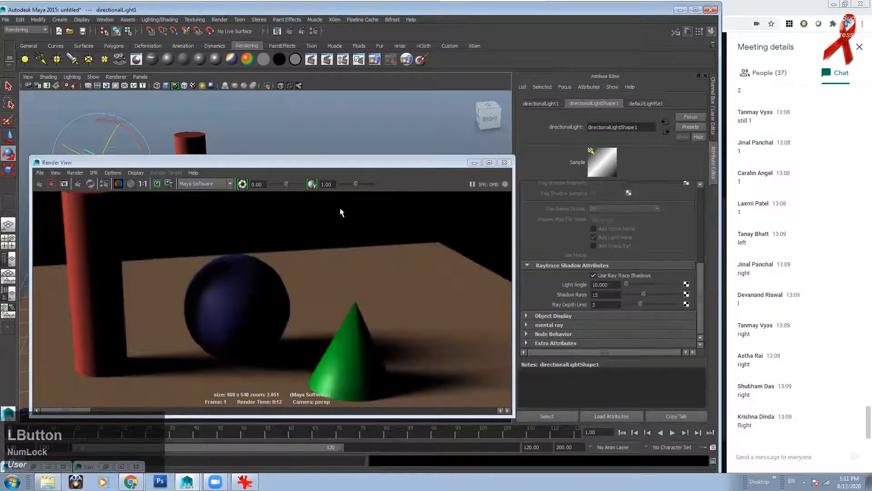
drag(604, 293, 566, 291)
text(25)
key(Return)
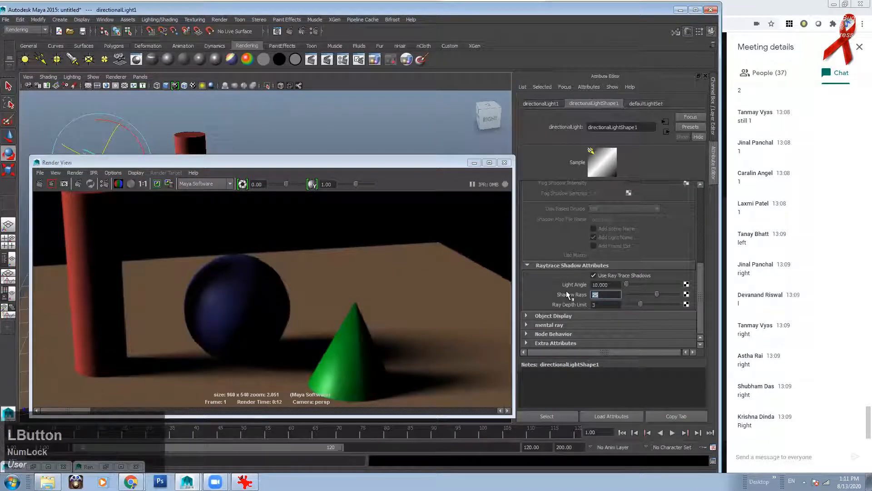
Step: Render the cylinder with raytraced shadows and keep the image in the Render View
drag(227, 162, 231, 116)
alt+right_drag(227, 214, 186, 214)
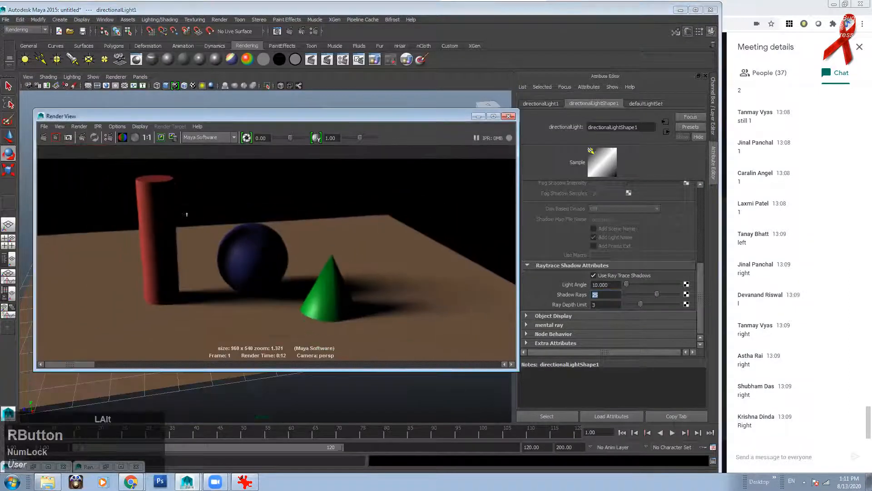
alt+middle_drag(187, 214, 190, 223)
click(43, 138)
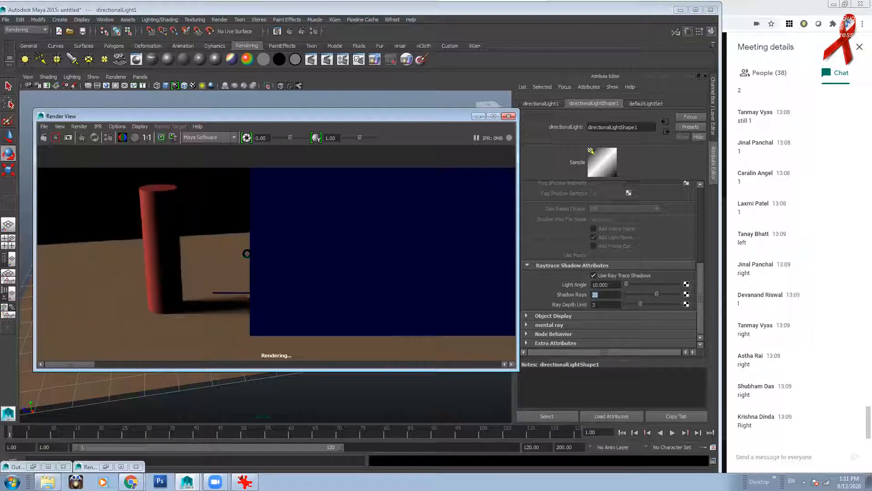
click(161, 137)
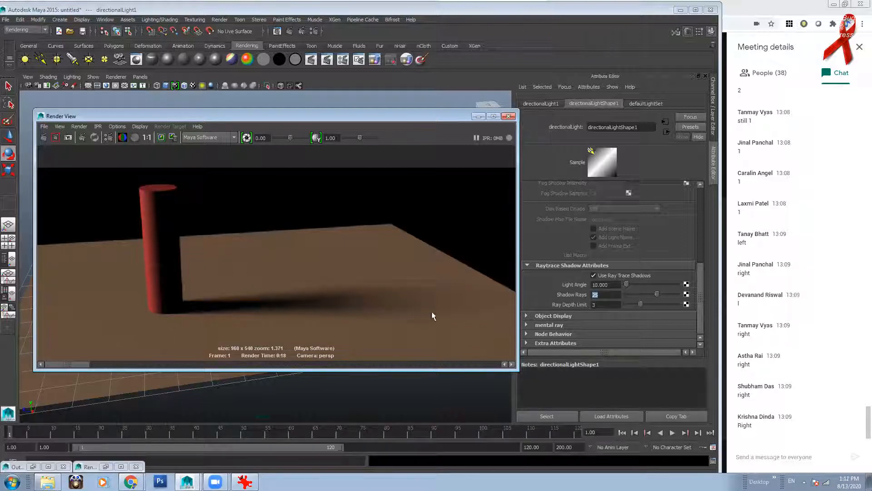
Step: Switch the directional light to depth map shadows, leaving Filter Size at 10, and re-render the cylinder
drag(701, 280, 702, 229)
click(600, 201)
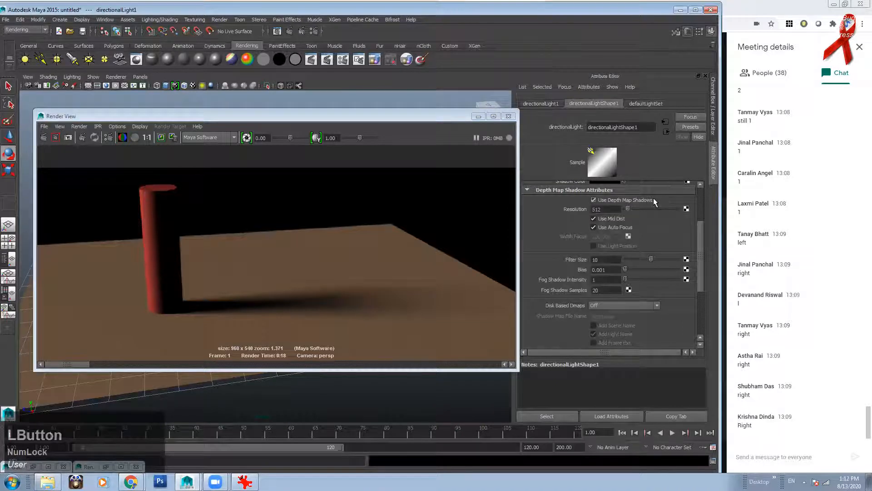
double_click(592, 259)
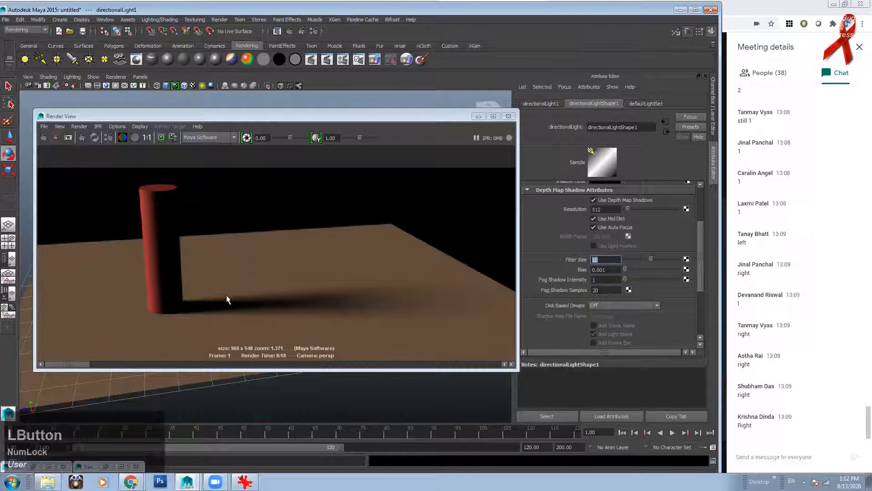
click(44, 137)
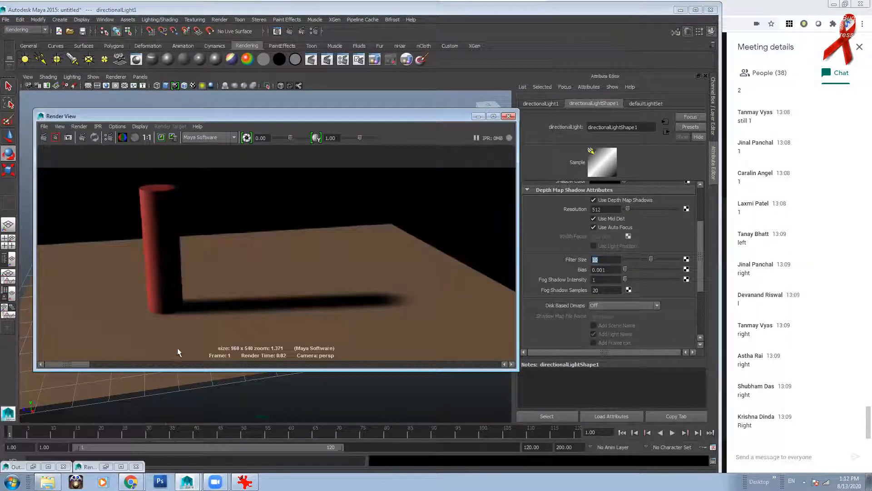
Step: Compare the cylinder's shadow falloff and render time in the kept raytraced image and the depth map render
drag(74, 364, 53, 364)
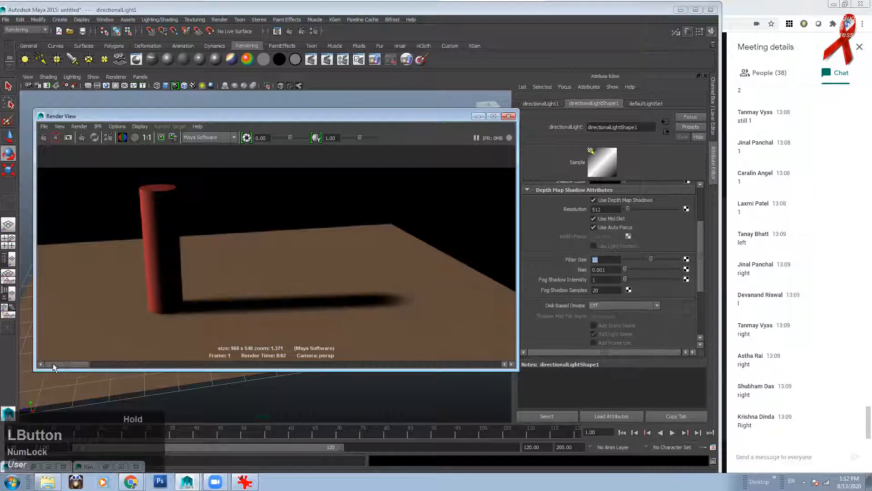
alt+right_drag(205, 295, 285, 302)
alt+middle_drag(285, 302, 277, 264)
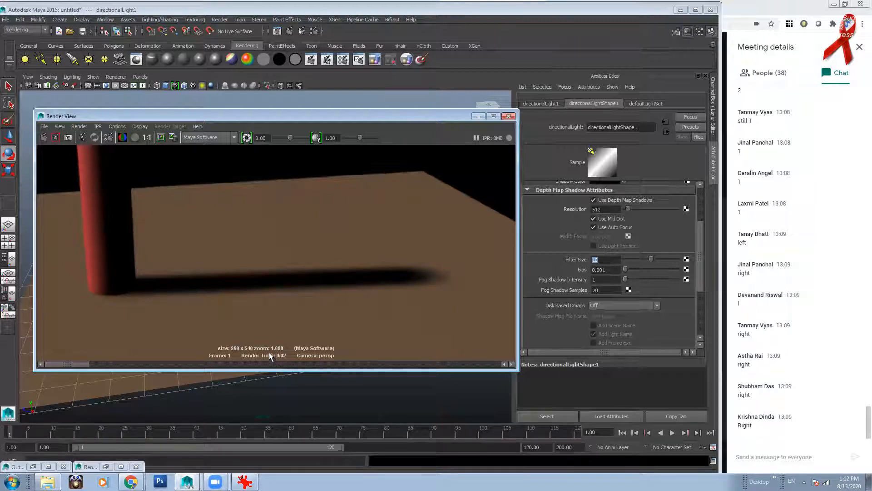
drag(72, 364, 118, 363)
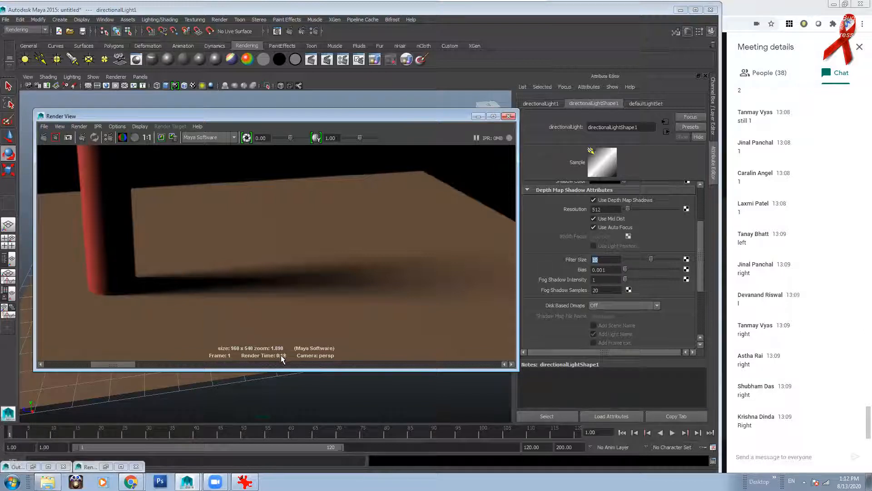
right_drag(282, 356, 210, 248)
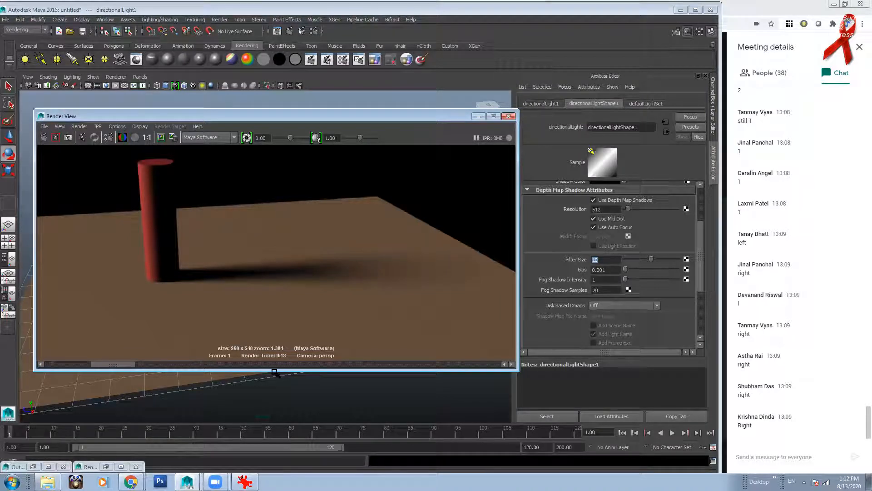
alt+right_drag(165, 277, 237, 261)
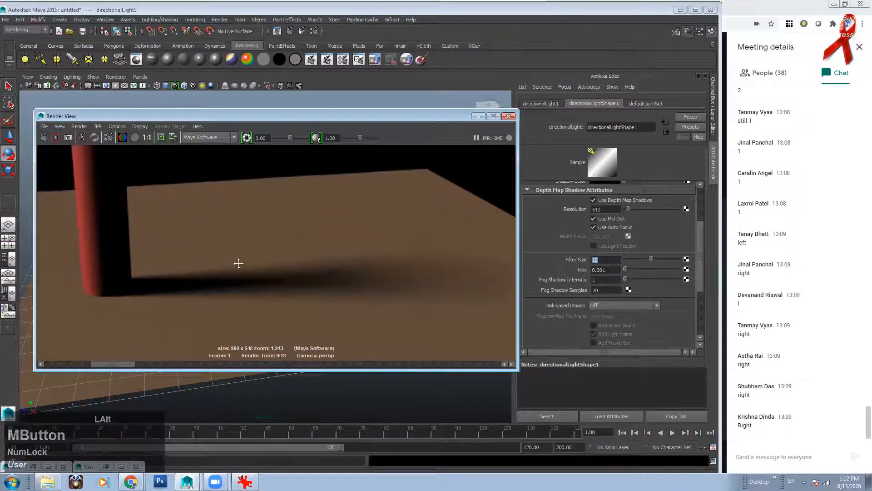
alt+middle_drag(238, 261, 238, 285)
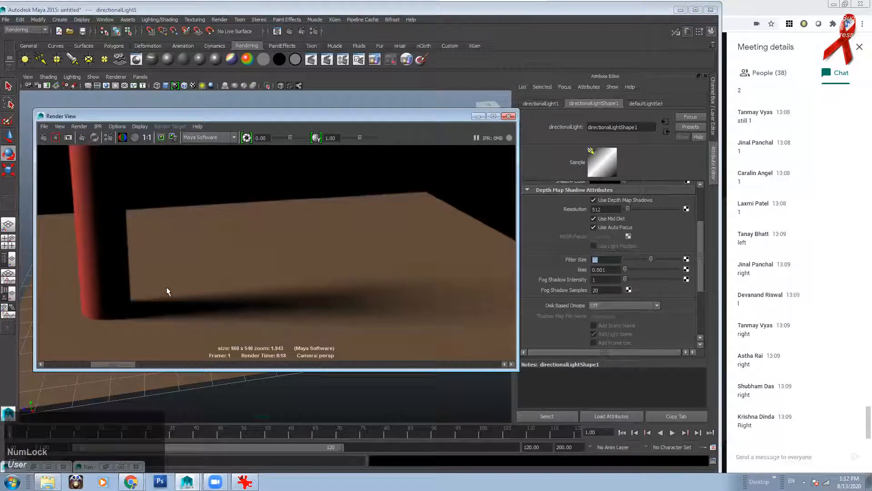
alt+right_drag(250, 297, 224, 298)
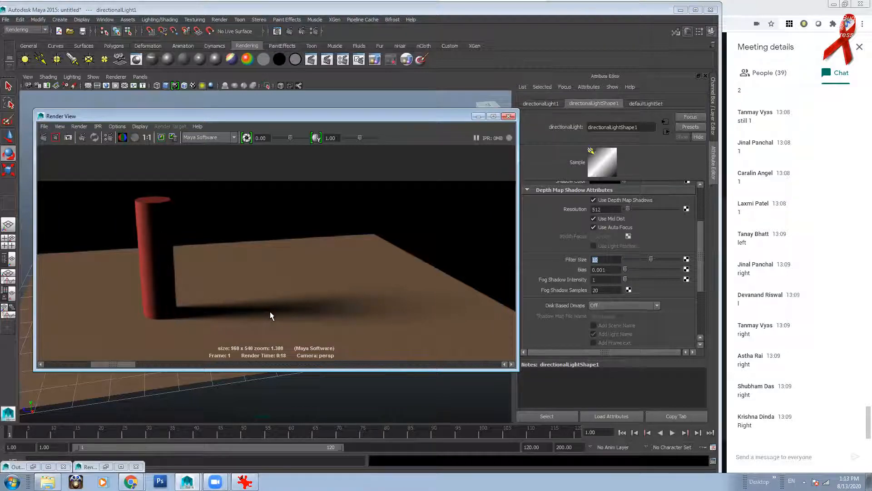
drag(101, 361, 67, 365)
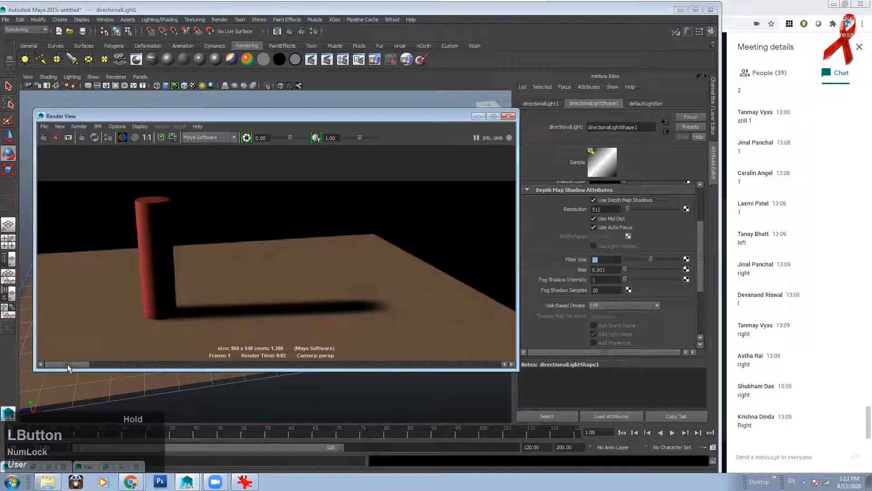
Step: Re-render the cylinder with a depth map Filter Size of 20 and compare it with the kept raytraced image
click(605, 259)
text(20)
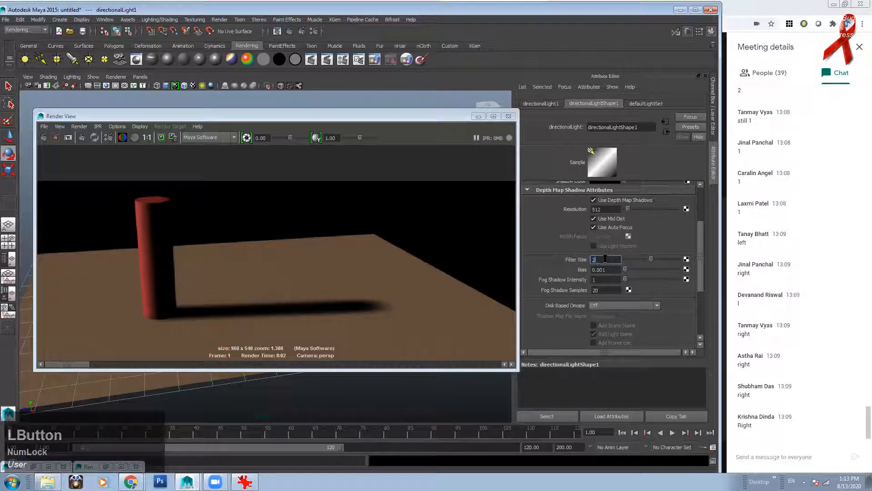
key(KP_Enter)
click(41, 138)
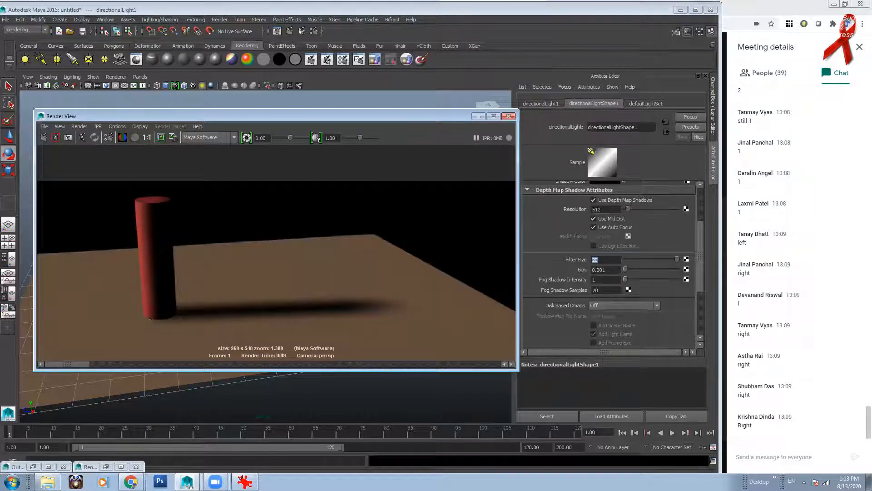
click(73, 363)
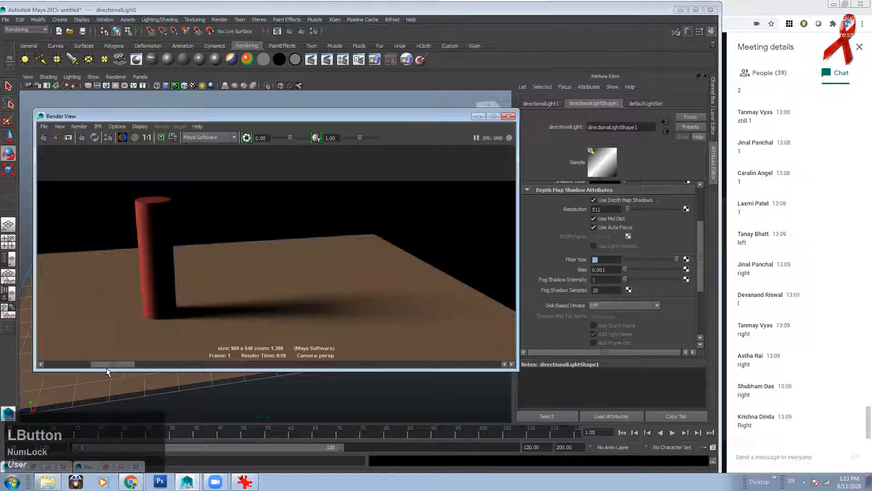
mouse_move(69, 367)
mouse_down()
mouse_move(132, 369)
mouse_move(86, 362)
mouse_up()
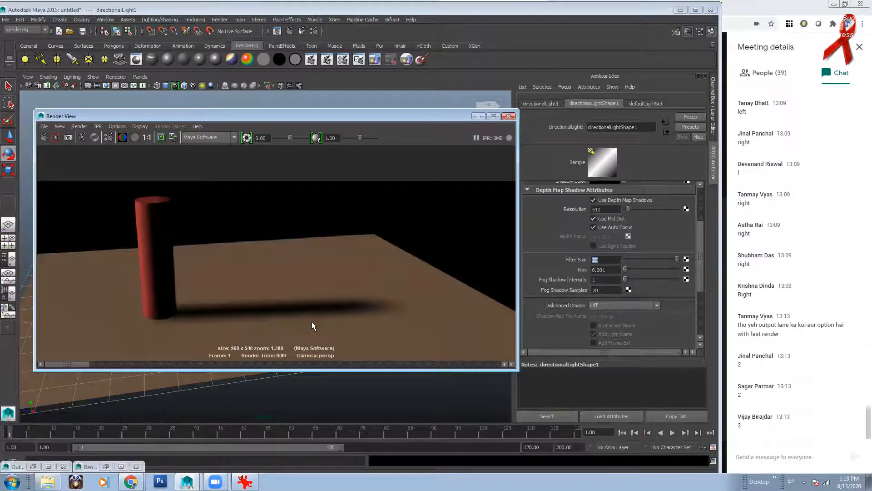
Step: Compare the cylinder's shadow falloff and render time in the depth map and kept raytraced renders, consulting the 01.jpg reference image in IrfanView
scroll(231, 320, up, 3)
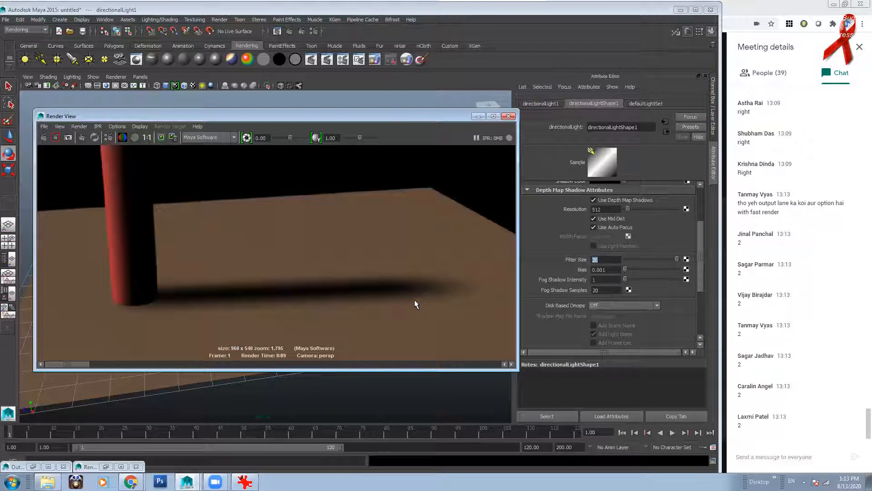
drag(72, 361, 111, 363)
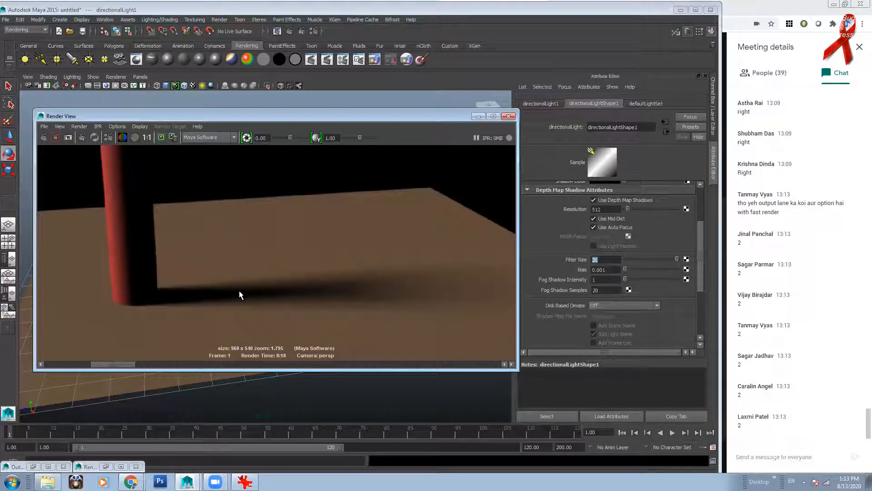
click(244, 482)
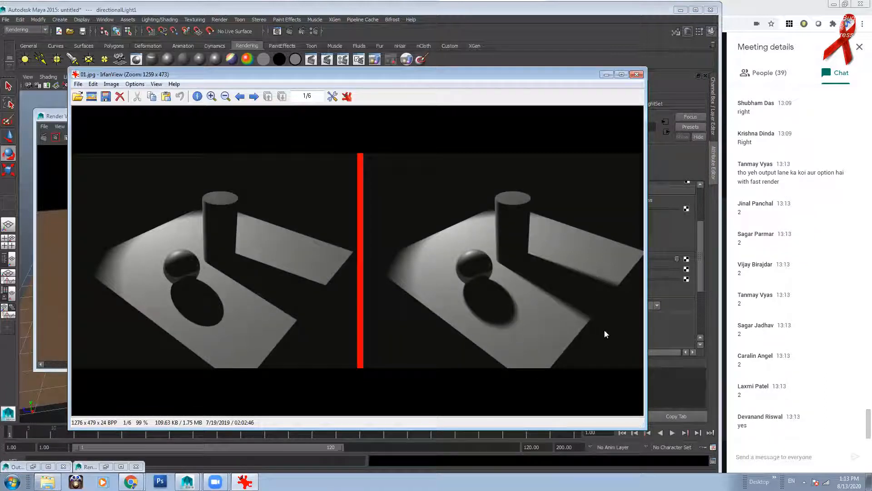
click(606, 74)
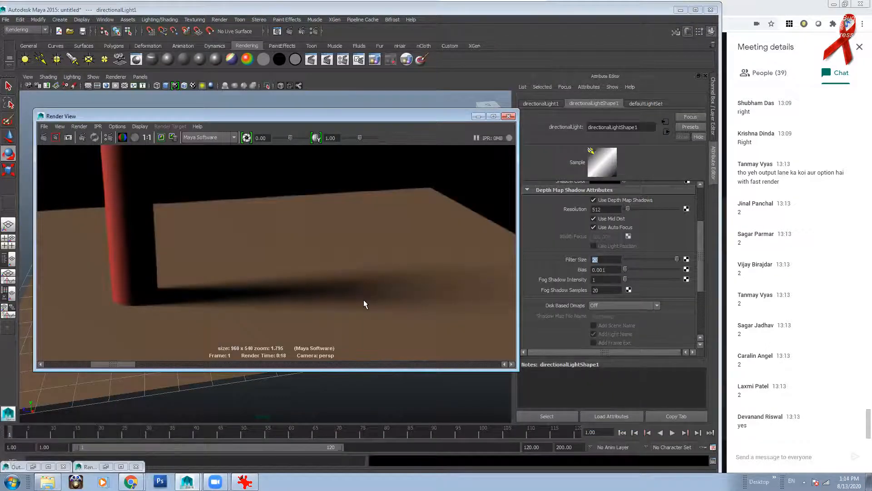
click(82, 366)
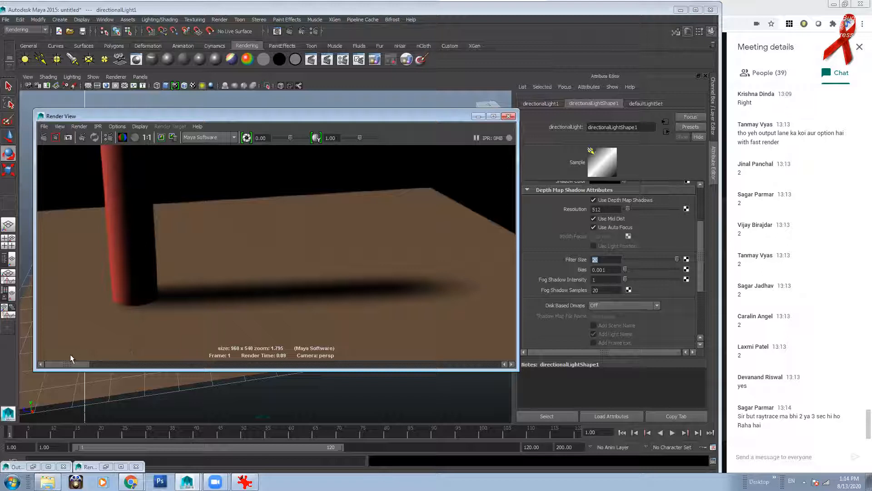
drag(78, 365, 122, 364)
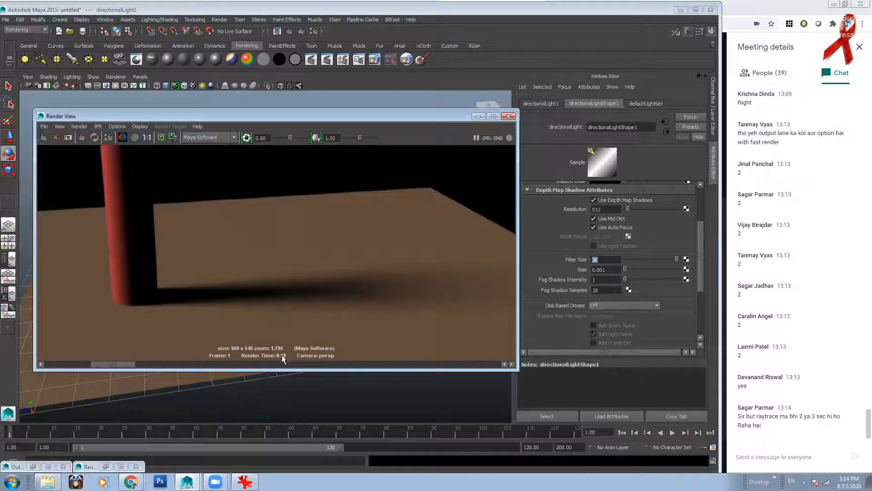
drag(123, 364, 83, 362)
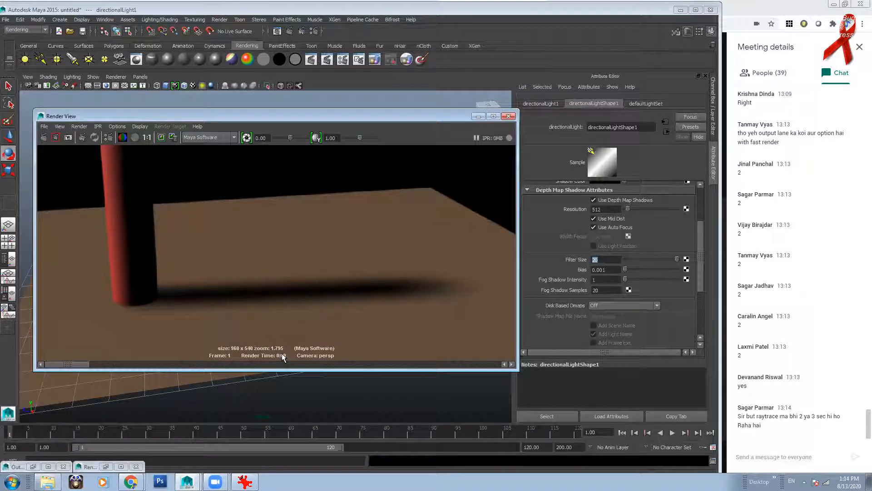
drag(64, 364, 101, 368)
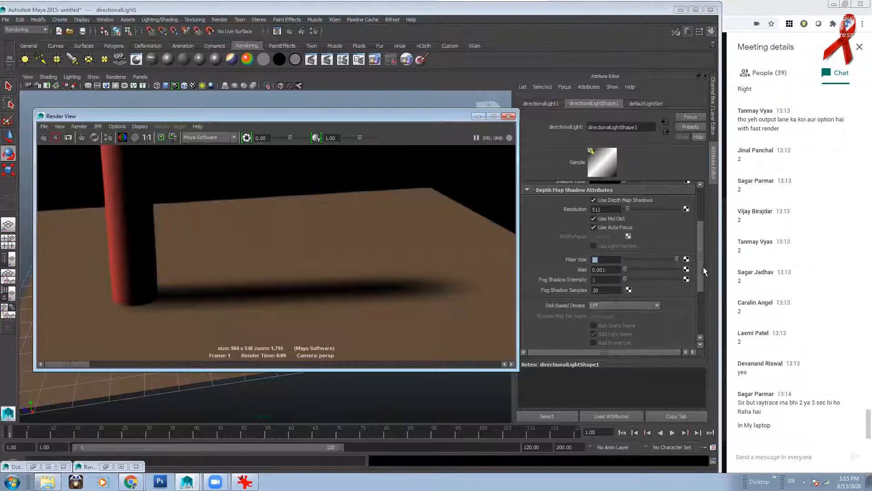
Step: Switch the directional light to raytraced shadows, set Shadow Rays to 1 and re-render the cylinder
drag(703, 271, 703, 315)
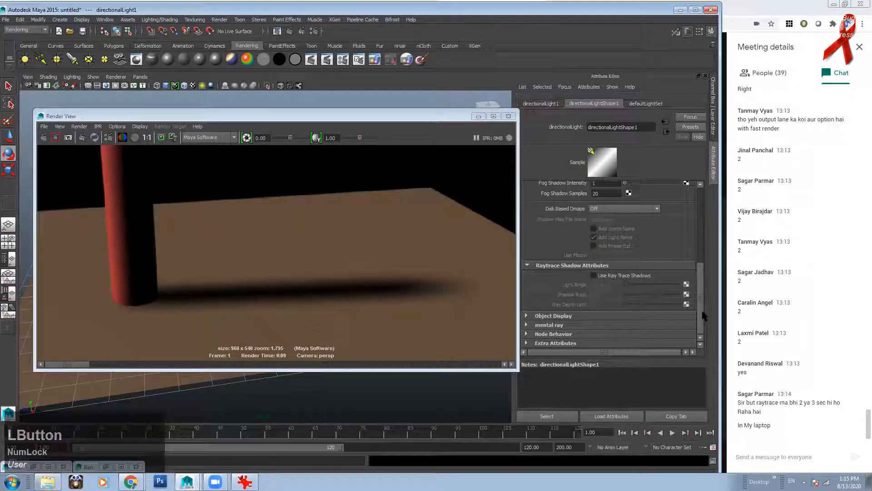
click(624, 275)
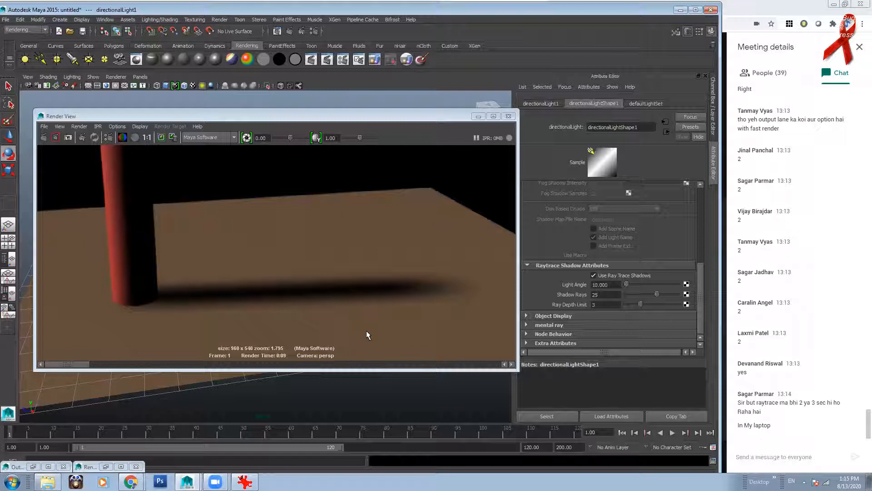
click(608, 294)
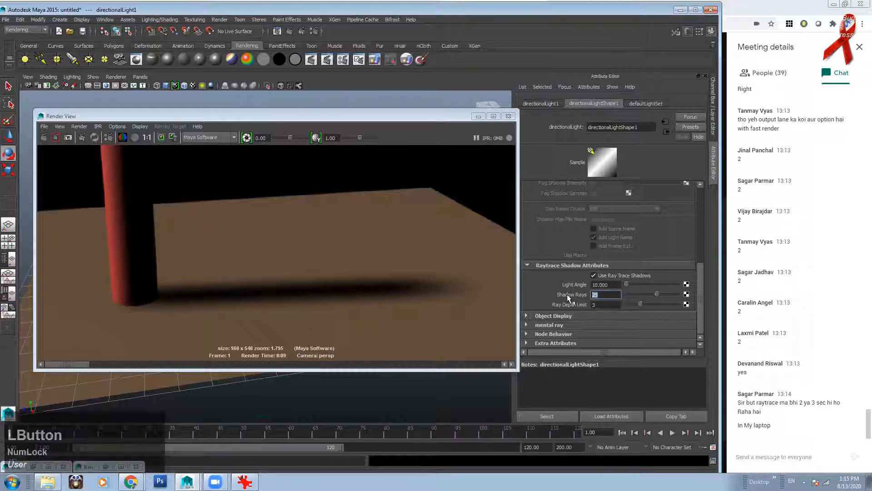
text(1)
key(KP_Enter)
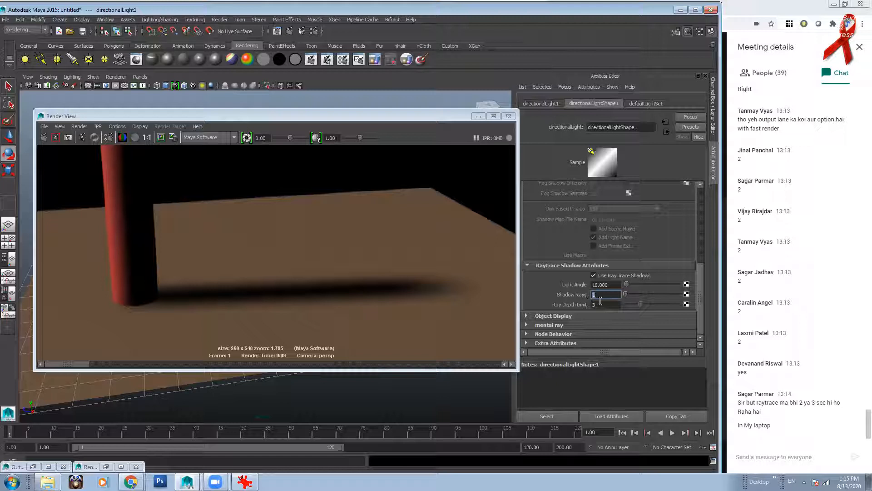
click(44, 138)
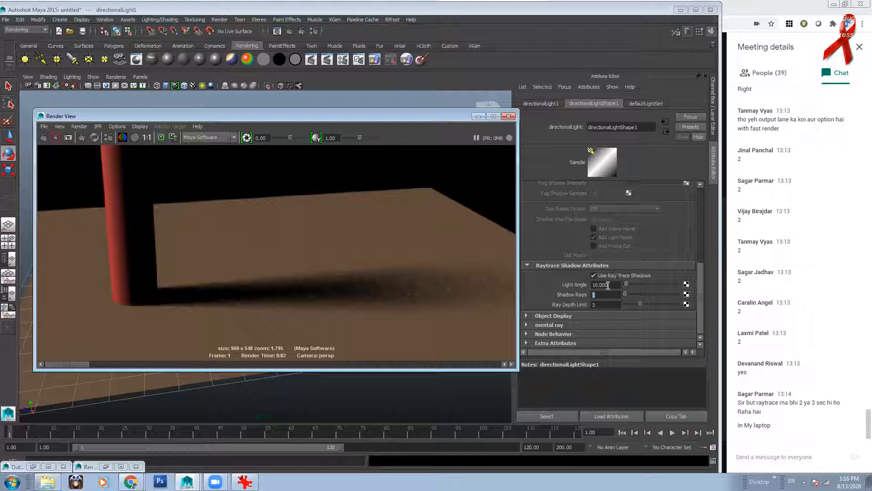
Step: Set the directional light's Light Angle to 1 and re-render the cylinder's raytraced shadow
drag(609, 285, 567, 285)
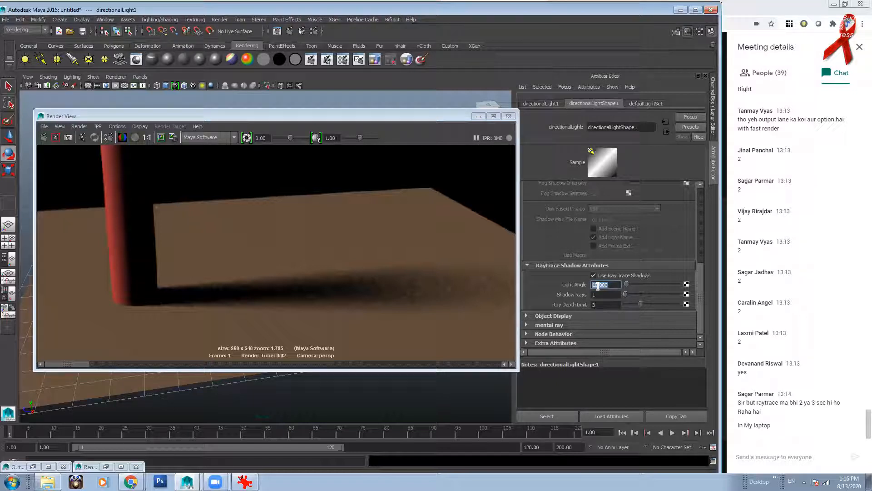
text(1)
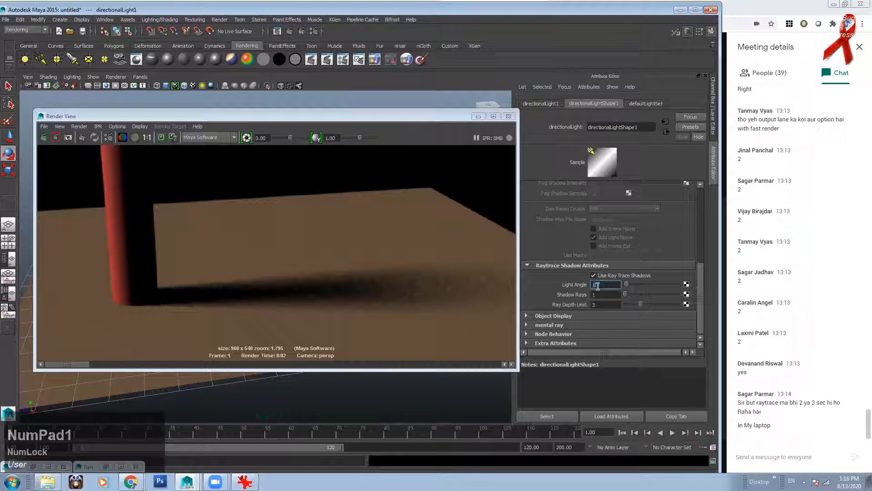
key(KP_Enter)
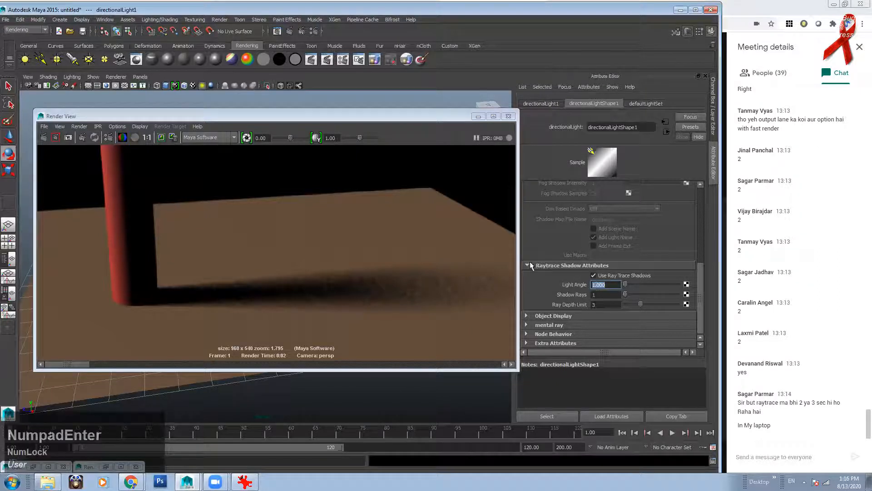
click(43, 137)
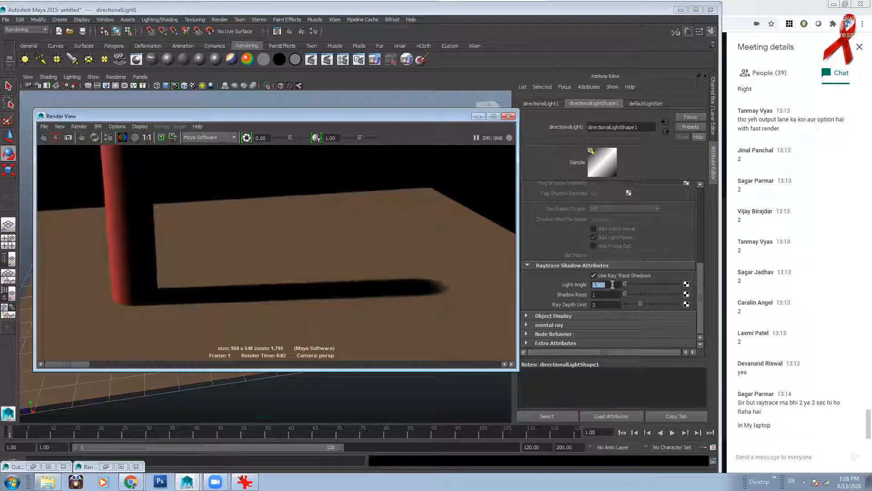
Step: Re-render the cylinder with a Light Angle of 25 and keep the image in the Render View
click(556, 287)
text(25)
key(KP_Enter)
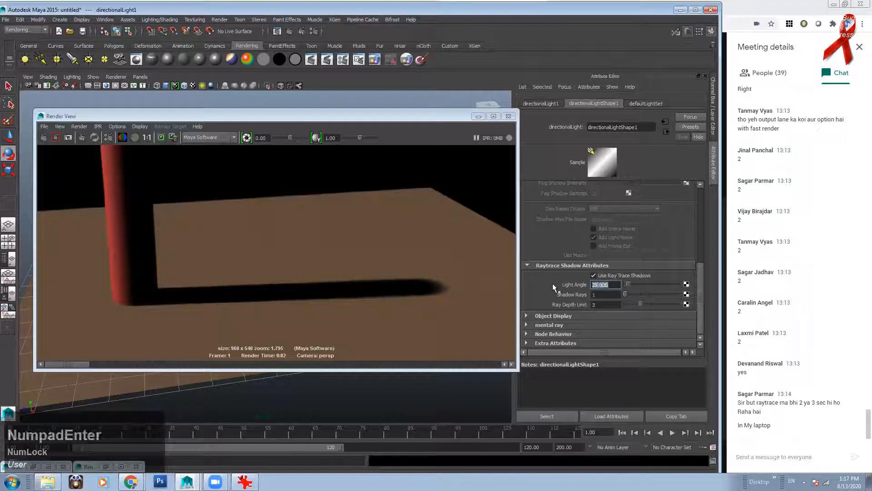
click(45, 137)
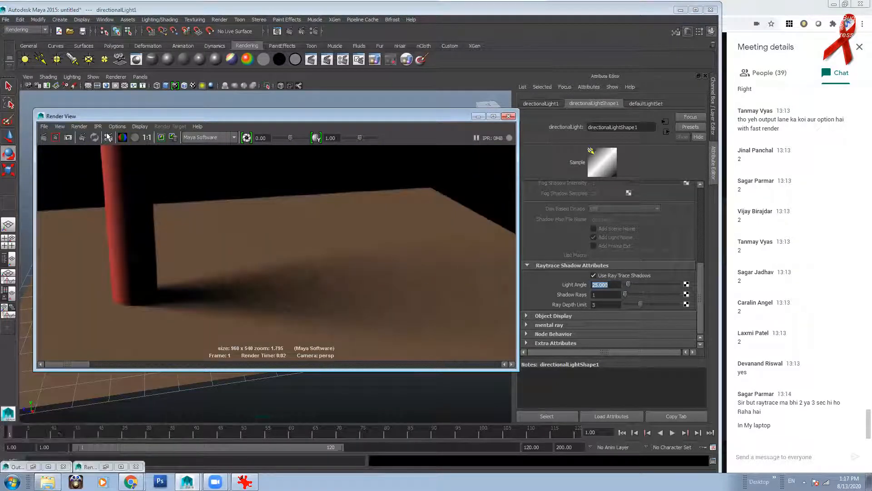
click(161, 137)
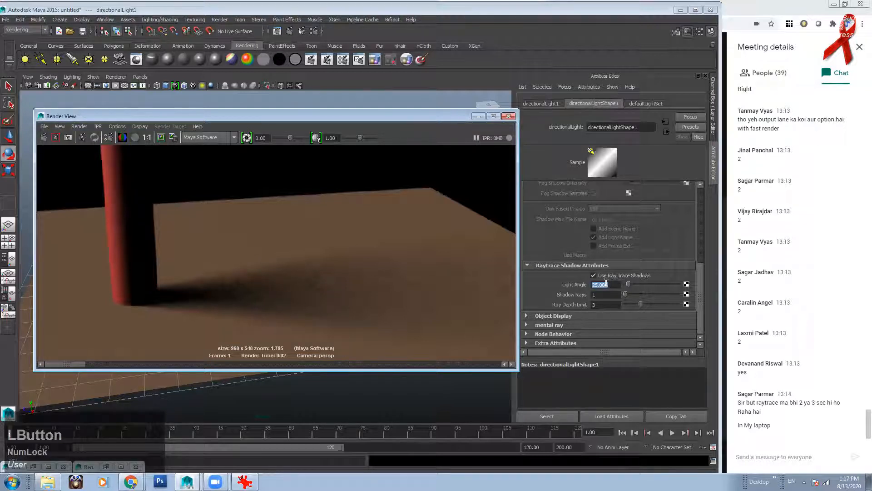
Step: Return the directional light's Light Angle to 1 and render the cylinder again
text(1)
key(KP_Enter)
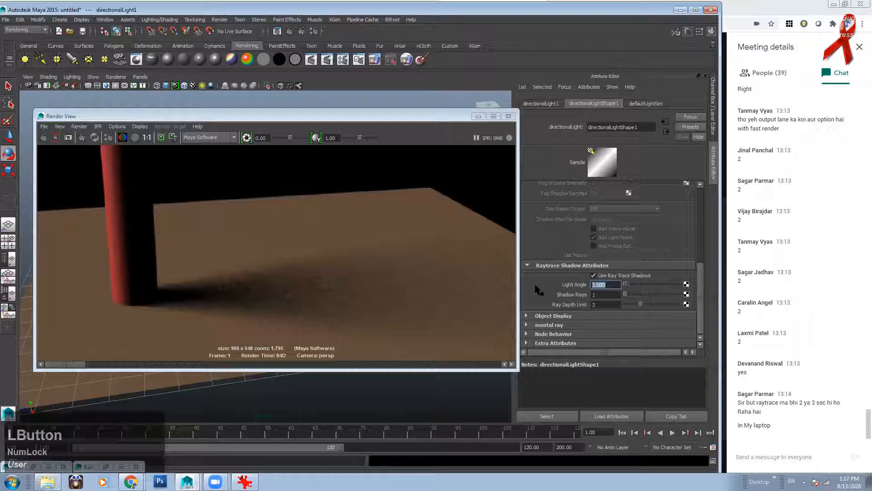
click(43, 138)
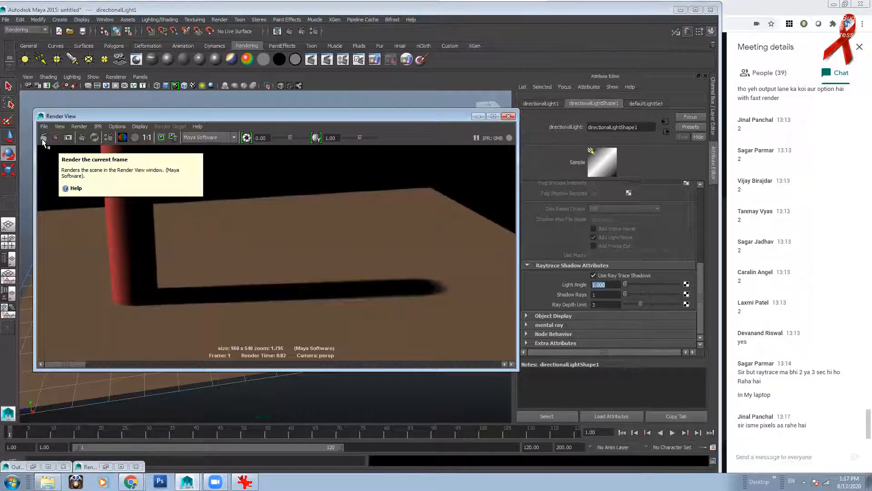
Step: Set the directional light's Light Angle to 5 and re-render the cylinder's shadow
drag(614, 291, 577, 285)
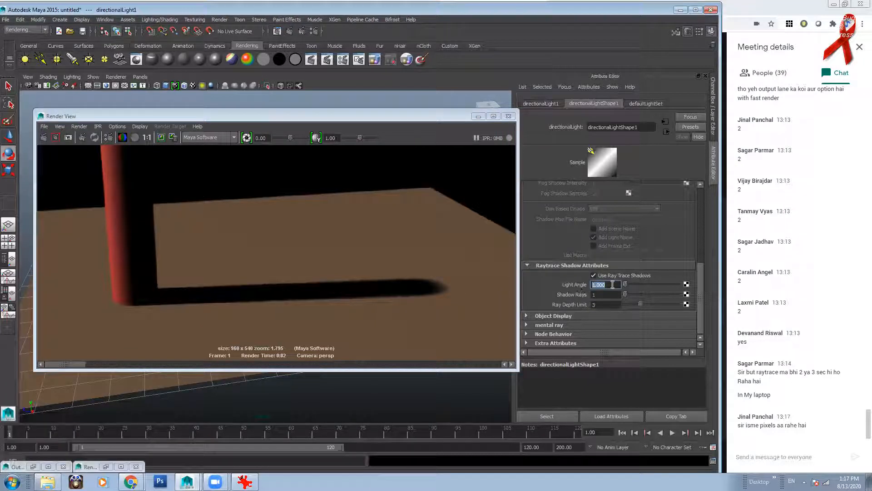
click(580, 284)
click(600, 296)
drag(600, 295, 544, 415)
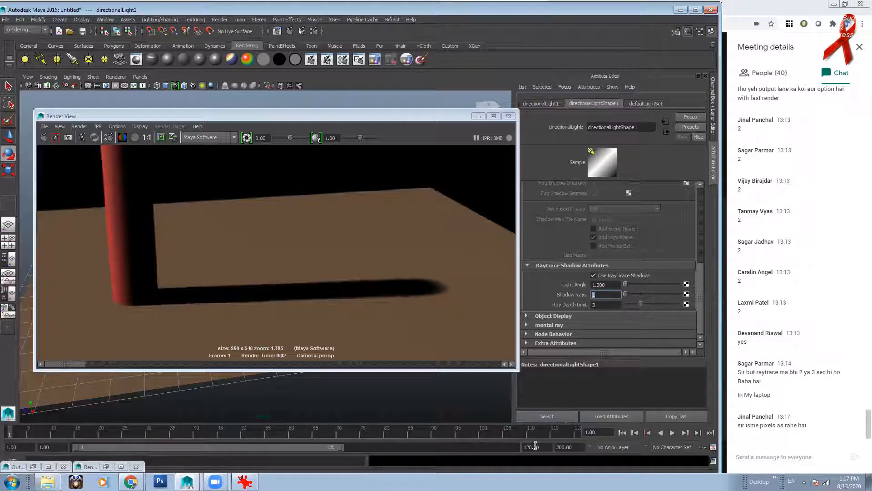
click(608, 284)
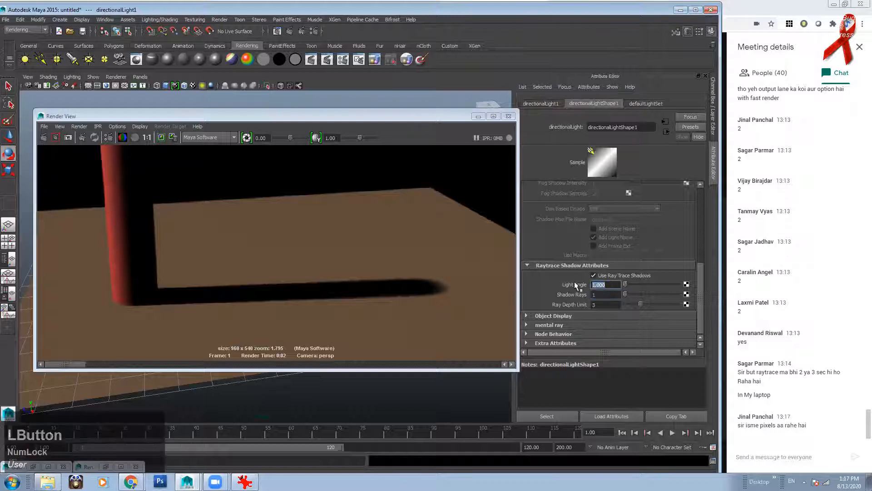
text(5)
key(KP_Enter)
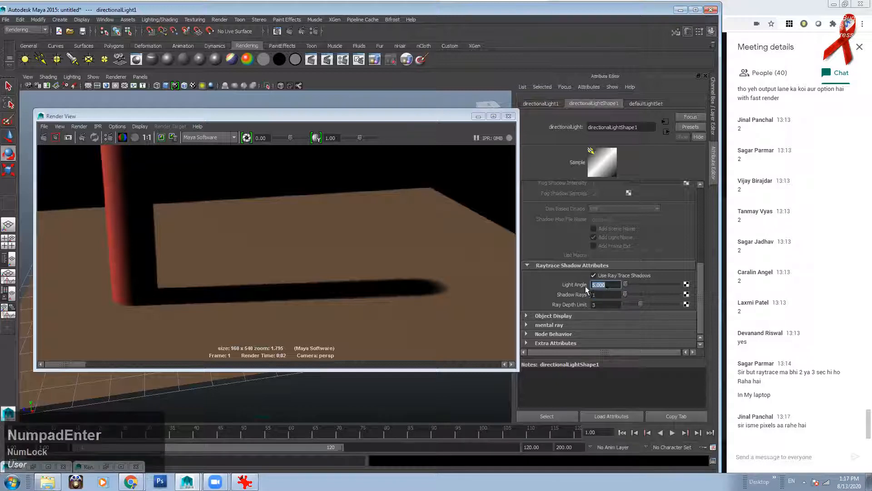
click(44, 138)
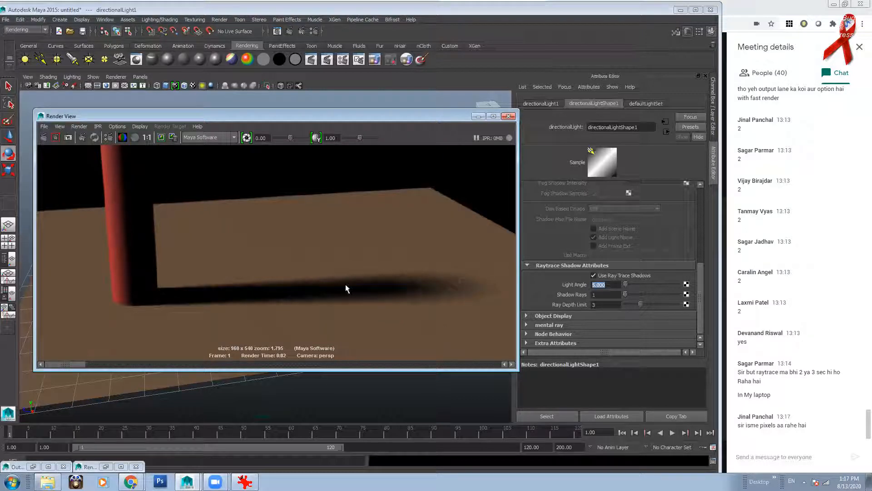
Step: Set Shadow Rays to 15, keep the current image in the Render View and re-render the cylinder
click(596, 285)
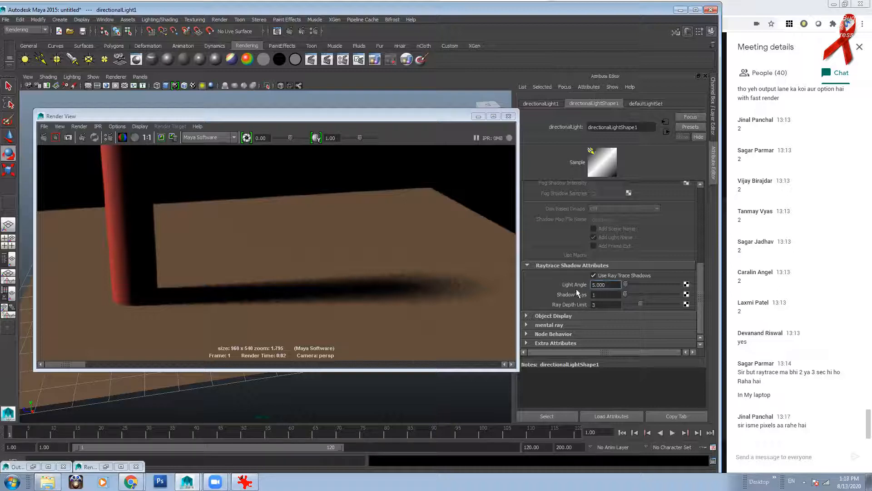
drag(599, 294, 569, 296)
text(15)
key(KP_Enter)
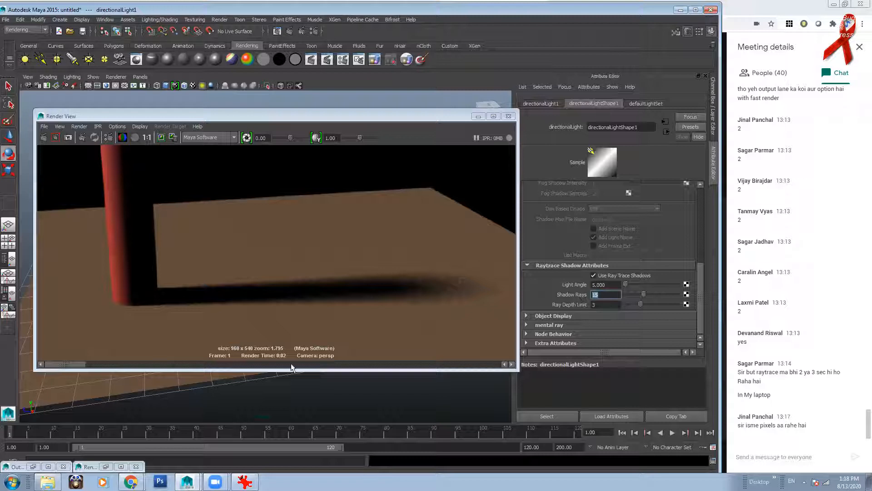
click(161, 139)
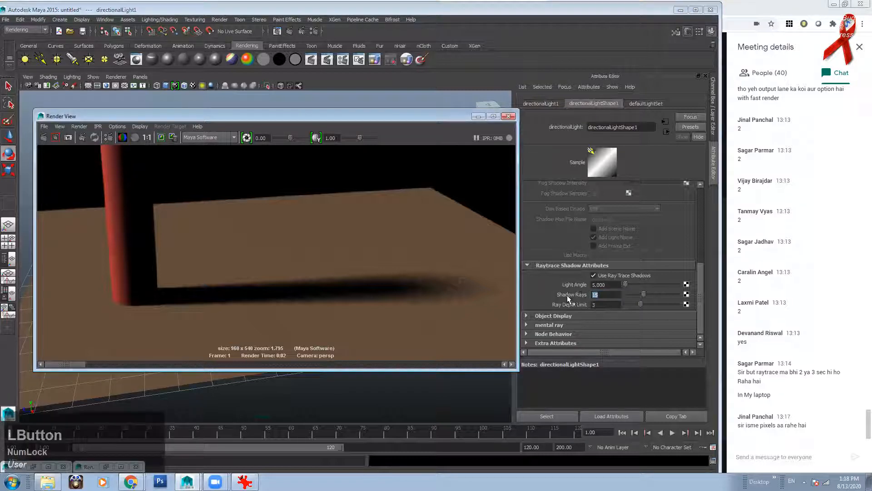
click(44, 137)
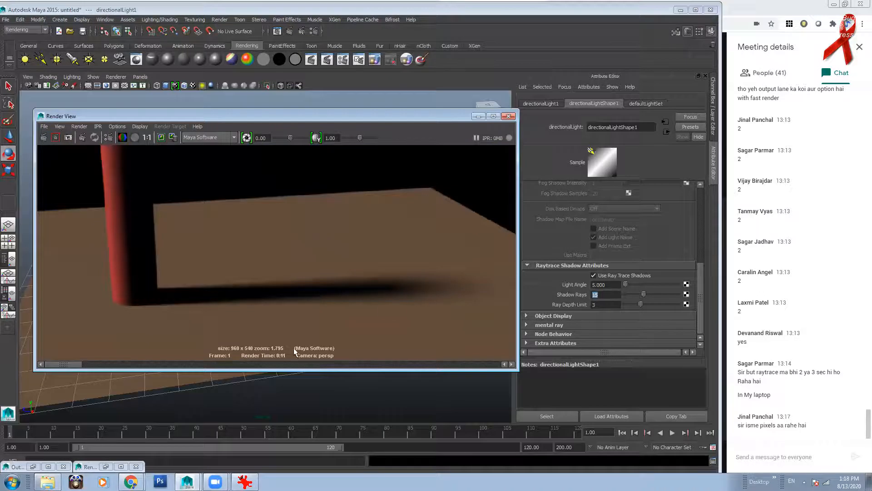
Step: Compare the shadow grain and render time of the kept 1-ray image and the 15-ray render close up at the shadow's far end
drag(69, 364, 94, 367)
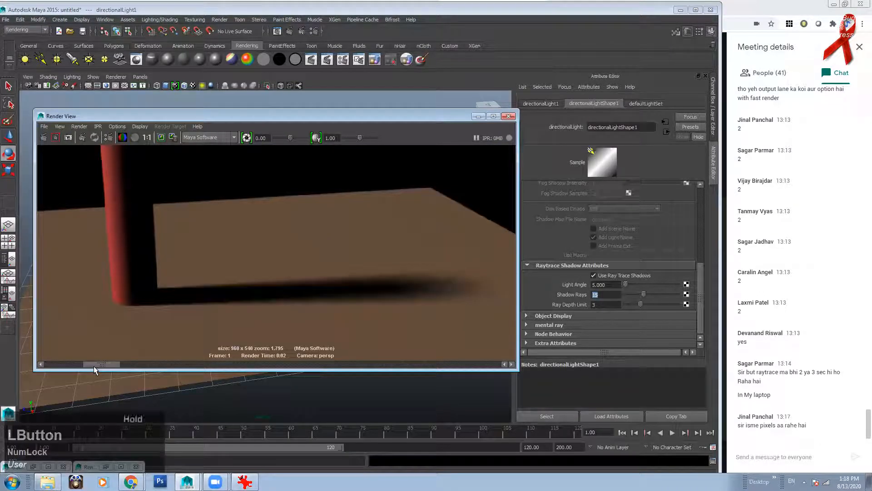
alt+middle_drag(499, 318, 459, 304)
alt+right_drag(273, 231, 316, 276)
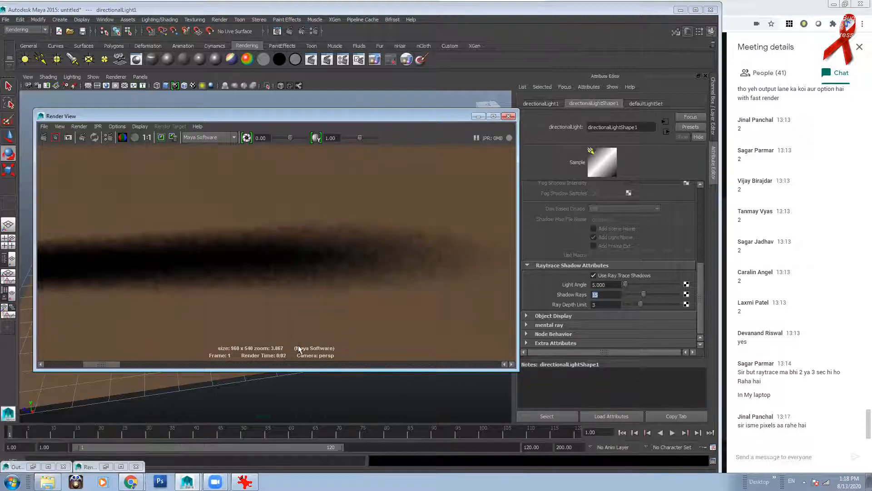
drag(108, 364, 74, 362)
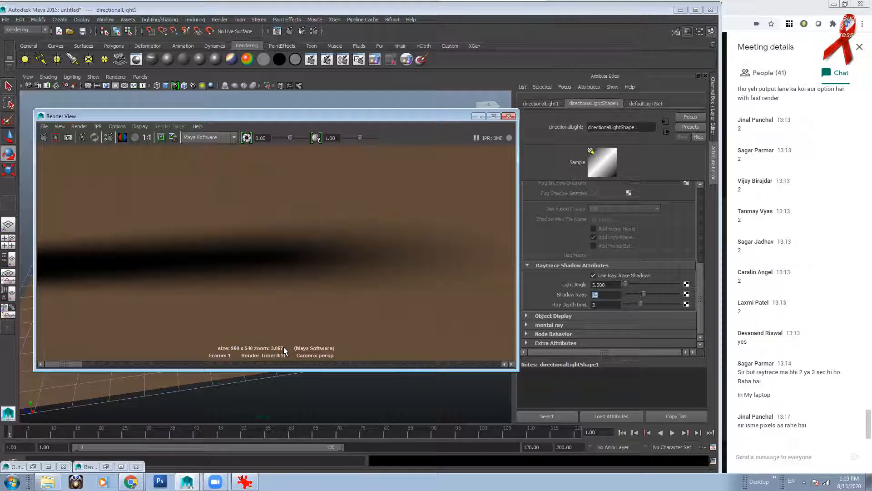
drag(68, 364, 96, 364)
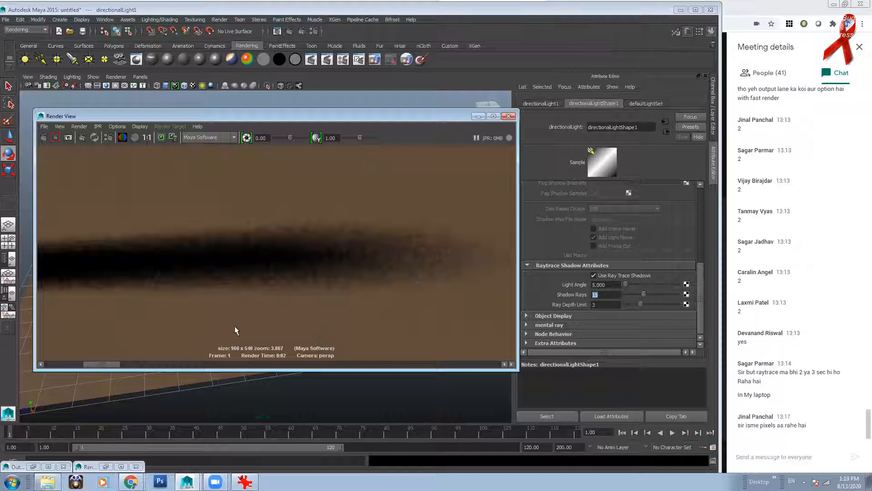
Step: Compare the kept 1-ray image with the 15-ray render with the whole cylinder and its shadow in view
drag(102, 364, 68, 364)
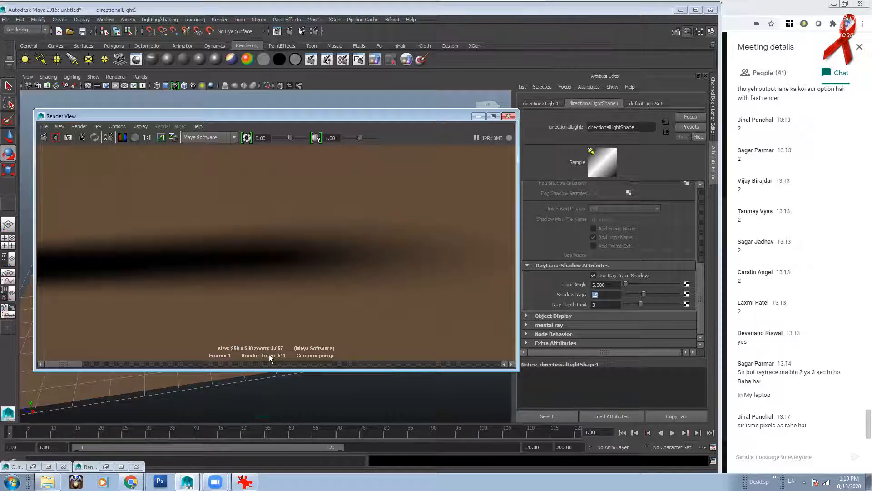
alt+right_drag(169, 173, 266, 278)
alt+middle_drag(266, 278, 175, 322)
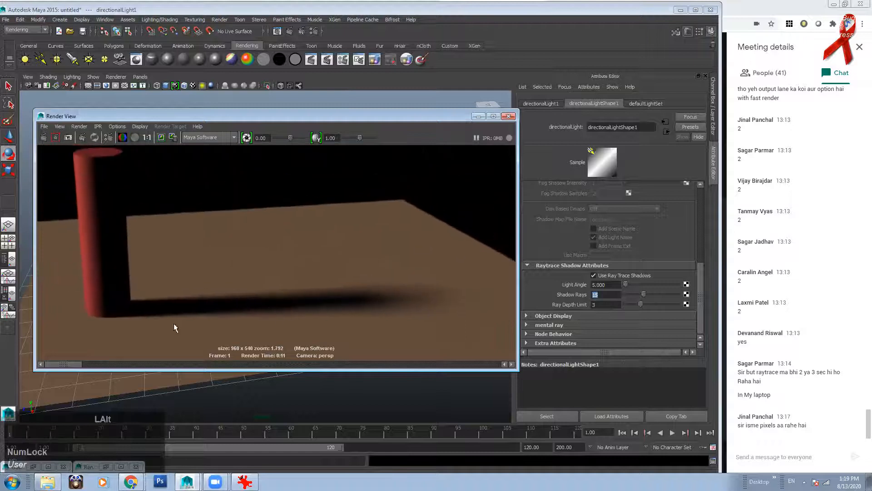
drag(63, 364, 99, 370)
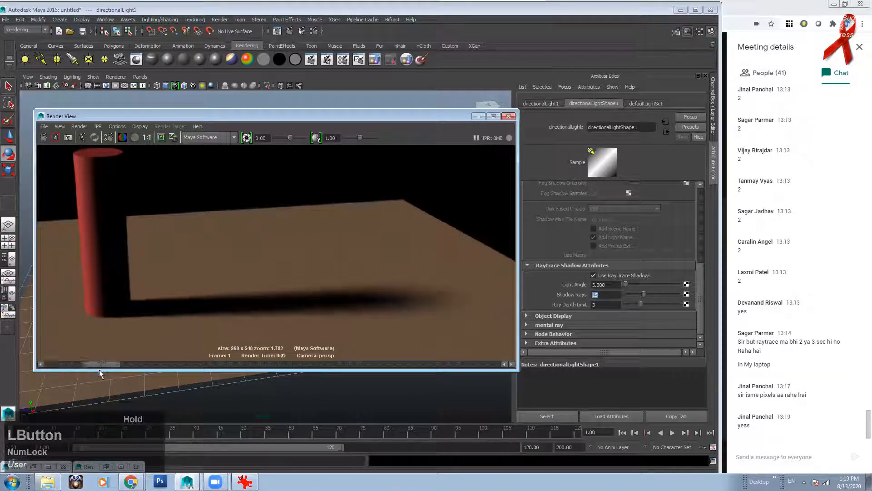
Step: Set the directional light's Light Angle to 20 and re-render the cylinder
double_click(607, 284)
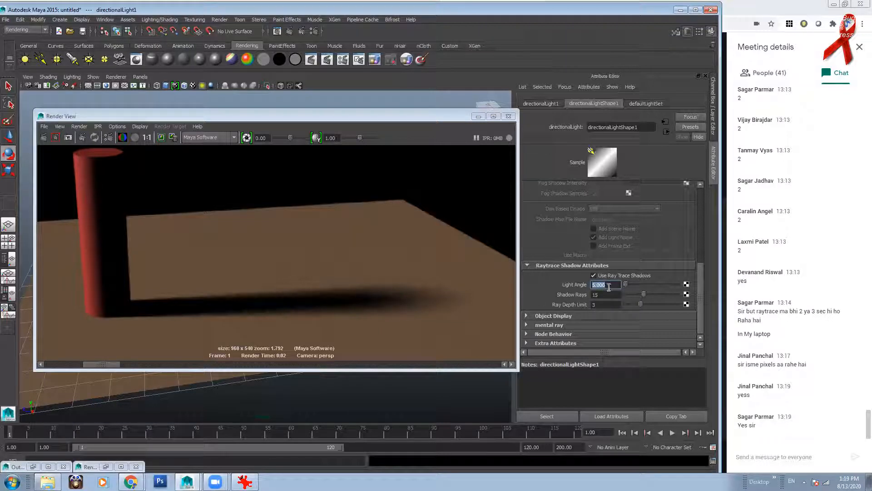
drag(609, 286, 579, 282)
text(20)
key(KP_Enter)
click(44, 138)
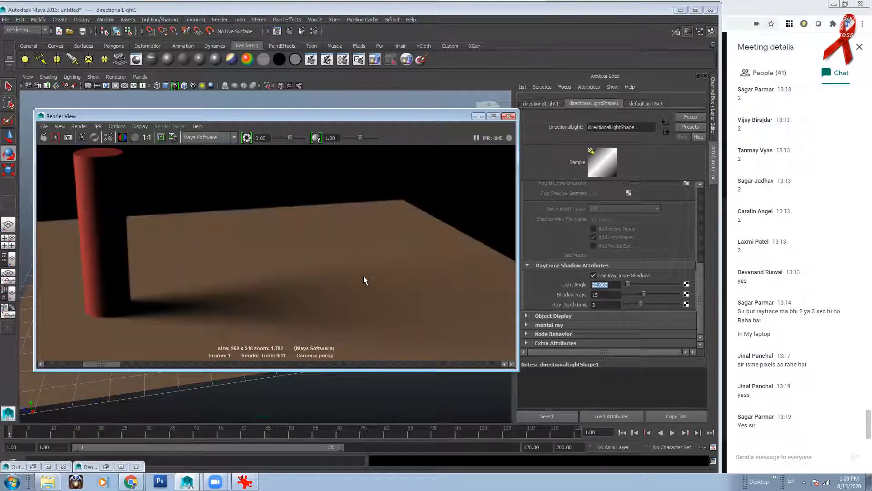
Step: Set the directional light's Shadow Rays to 50 and re-render the cylinder's shadow
alt+middle_drag(364, 276, 348, 214)
alt+right_drag(349, 214, 374, 232)
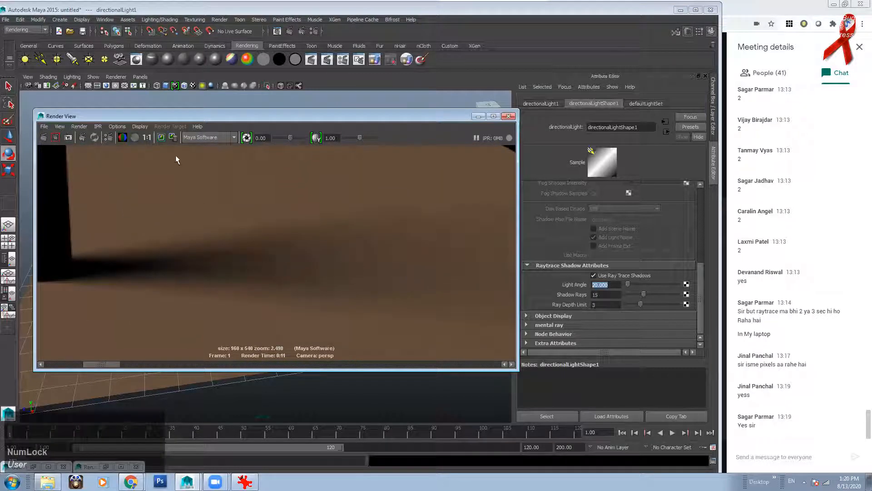
alt+right_drag(313, 208, 184, 259)
alt+right_drag(253, 252, 396, 271)
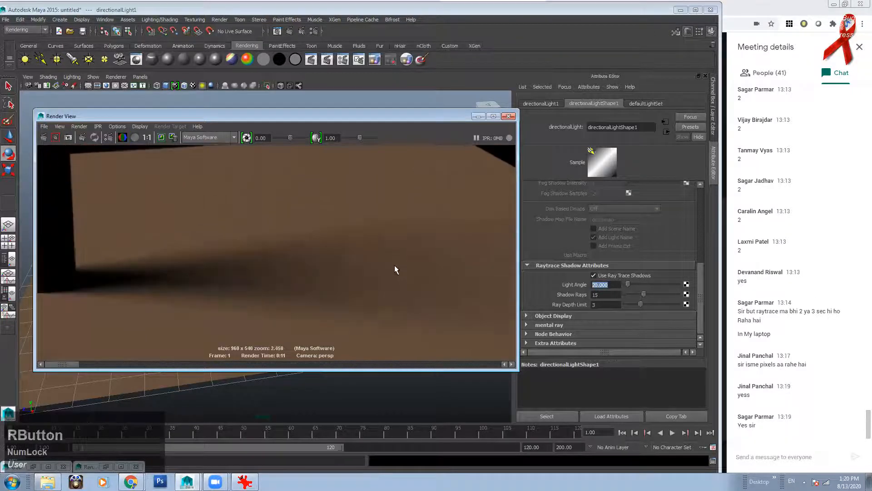
alt+middle_drag(395, 271, 389, 253)
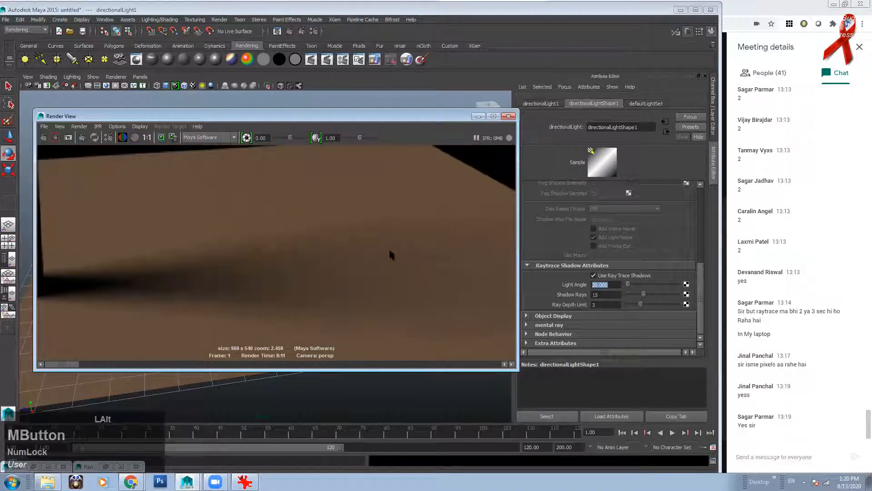
double_click(604, 284)
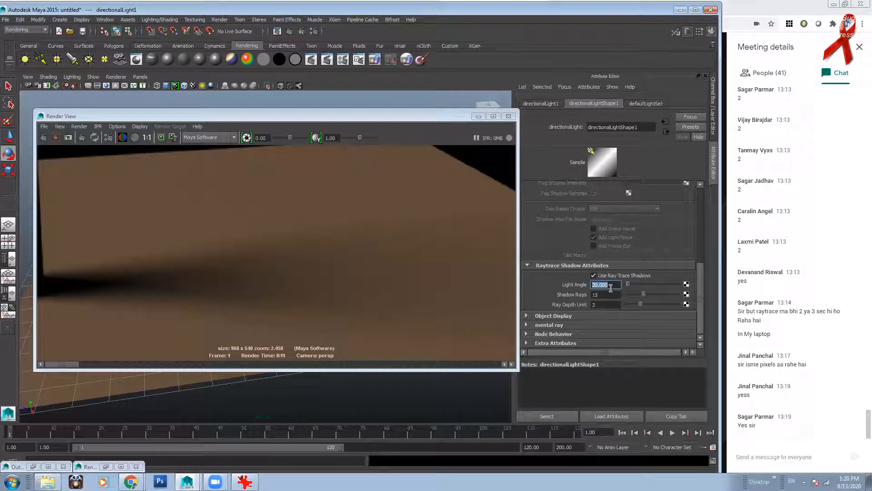
click(575, 285)
key(Tab)
text(50)
key(Return)
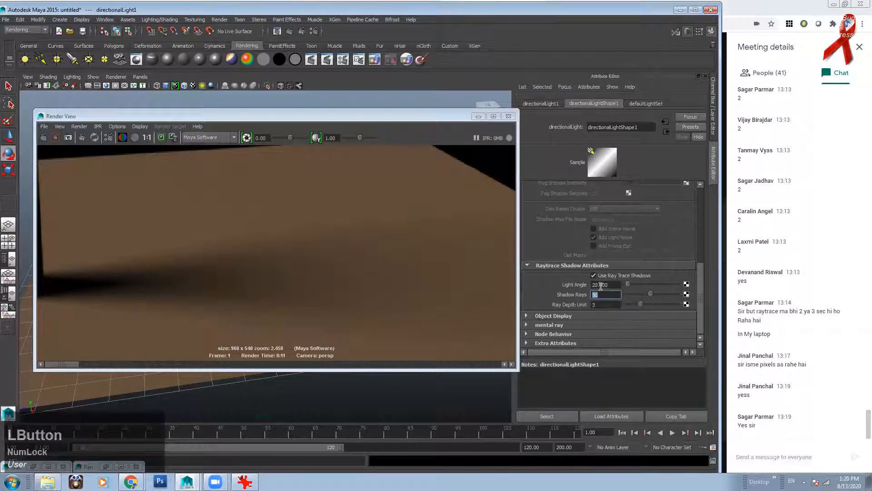
alt+right_drag(267, 242, 288, 253)
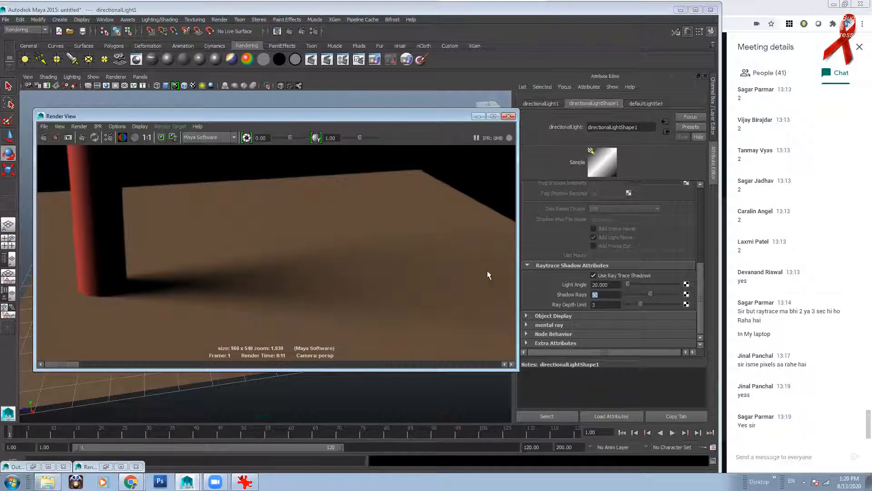
click(44, 137)
Step: Compare the shadow smoothness and render time of the kept 15-ray image and the 50-ray render close up
click(75, 365)
mouse_move(74, 364)
mouse_down()
mouse_move(121, 365)
mouse_move(59, 365)
mouse_move(98, 365)
mouse_move(83, 364)
mouse_up()
alt+right_drag(83, 369, 65, 348)
mouse_move(93, 363)
mouse_down()
mouse_move(61, 364)
mouse_move(103, 363)
mouse_move(59, 361)
mouse_move(99, 360)
mouse_up()
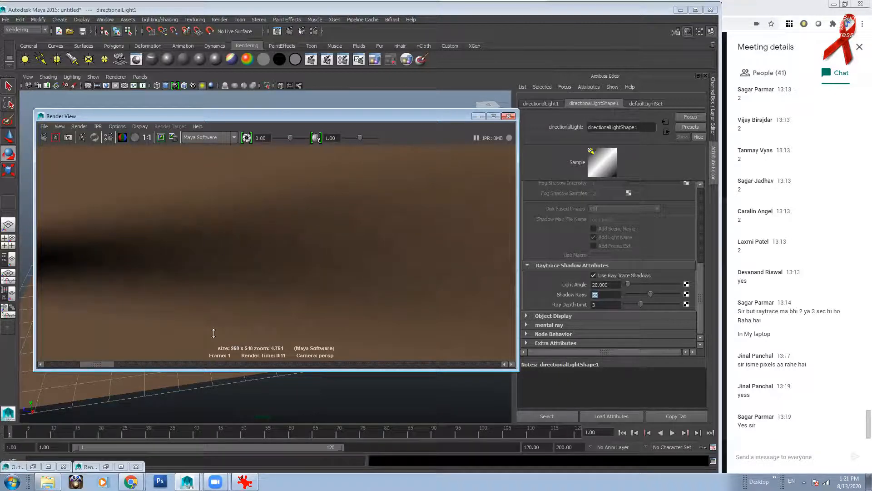
drag(105, 365, 70, 365)
alt+right_drag(254, 312, 250, 261)
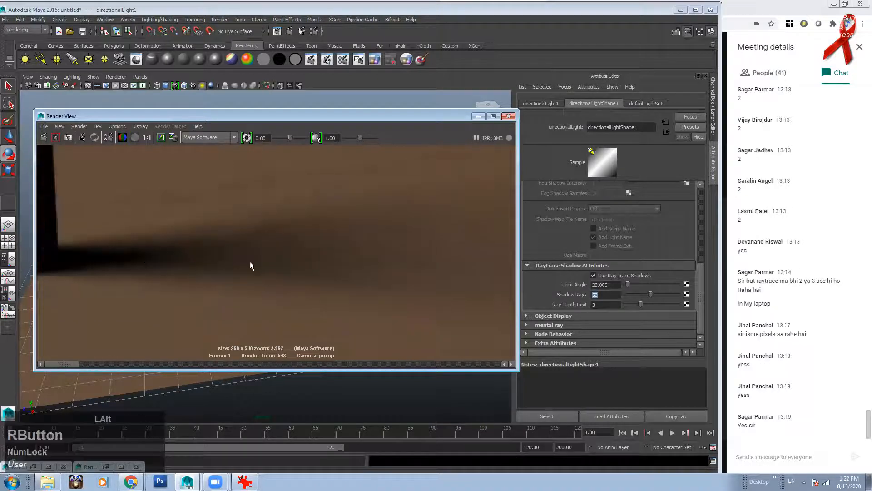
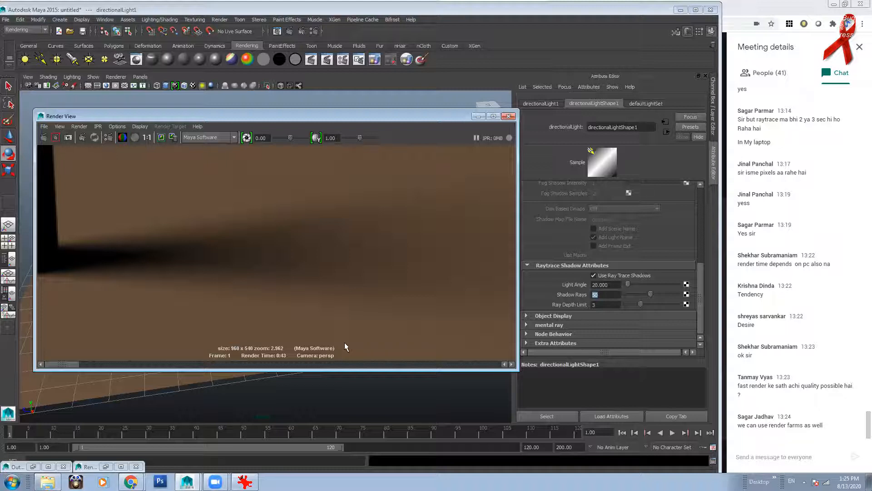
Step: Open the Windows Calculator
click(12, 480)
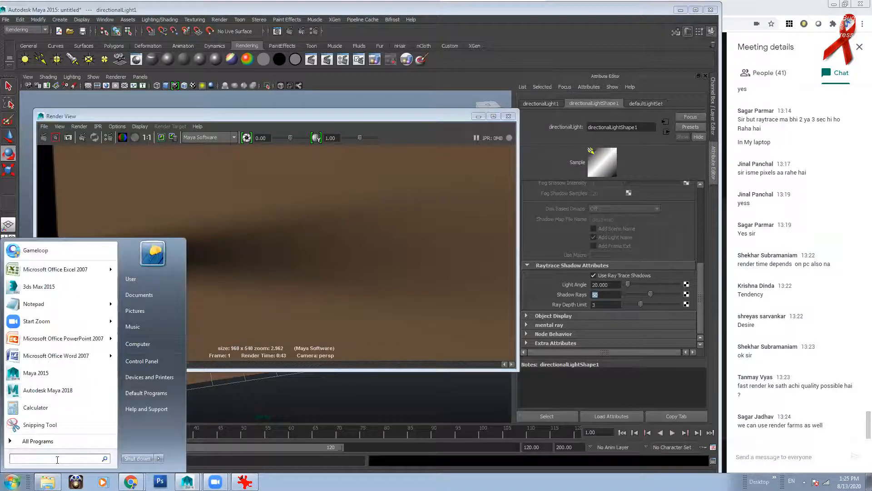
text(calc)
key(Return)
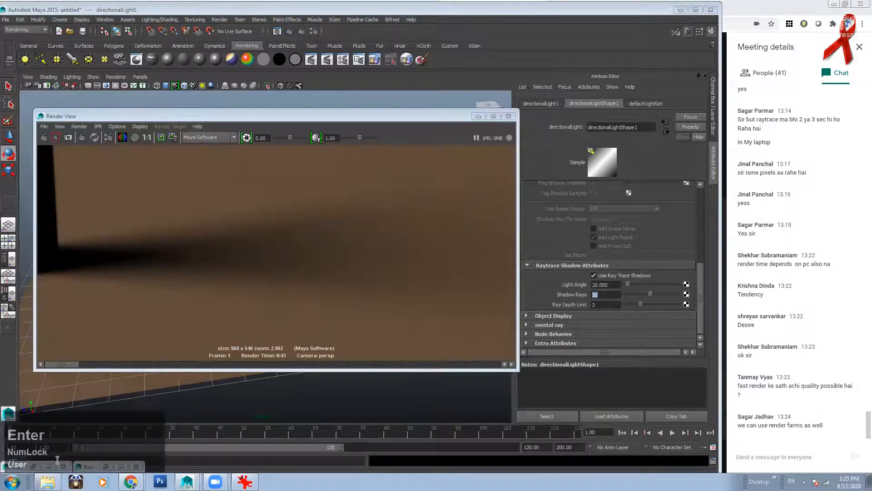
click(569, 142)
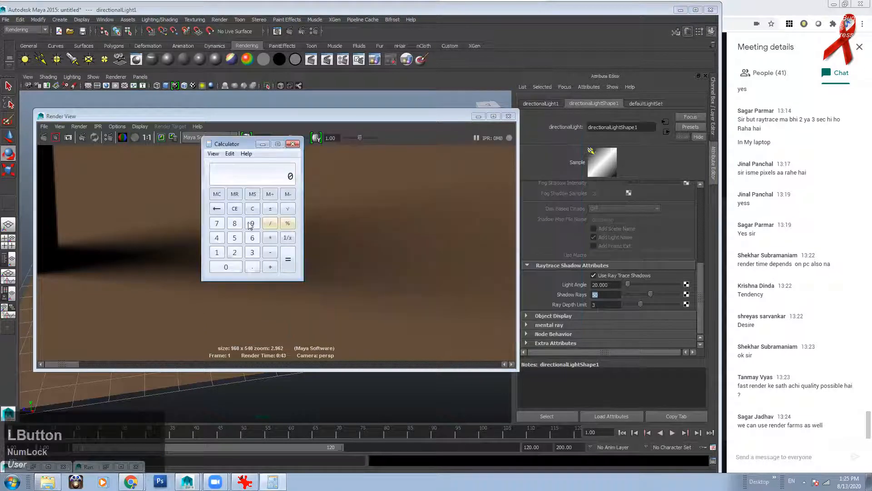
click(252, 252)
triple_click(226, 267)
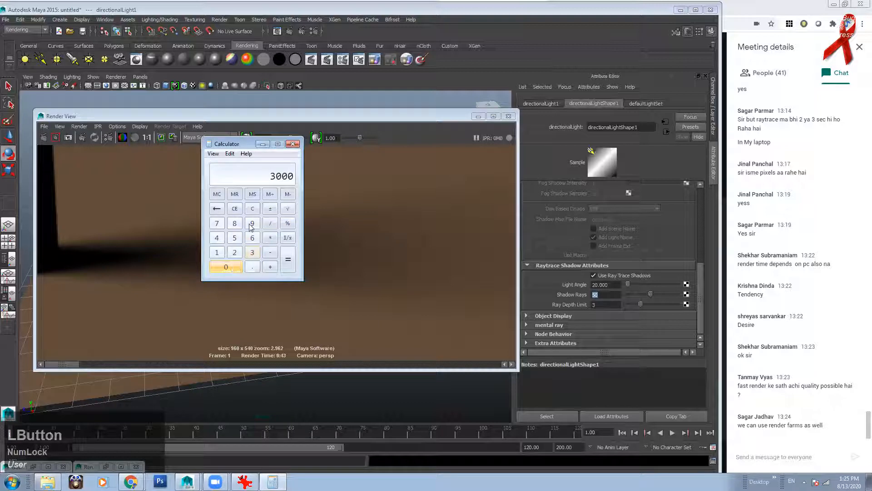
click(254, 210)
Step: Multiply 300 by 4 in the calculator
click(253, 252)
double_click(226, 266)
click(270, 223)
click(270, 238)
click(216, 238)
click(269, 237)
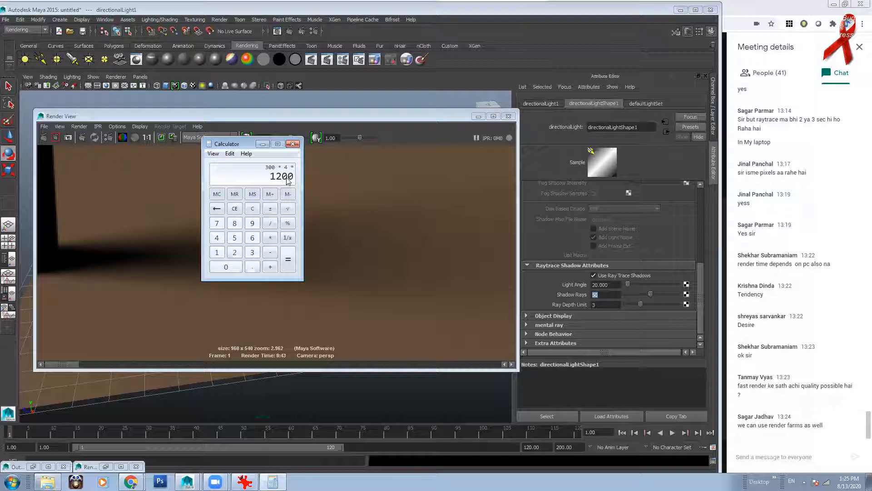
Step: Divide the calculator's product by 60, then minimize the calculator to return to Maya's Render View
click(269, 225)
click(252, 237)
key(0)
click(269, 223)
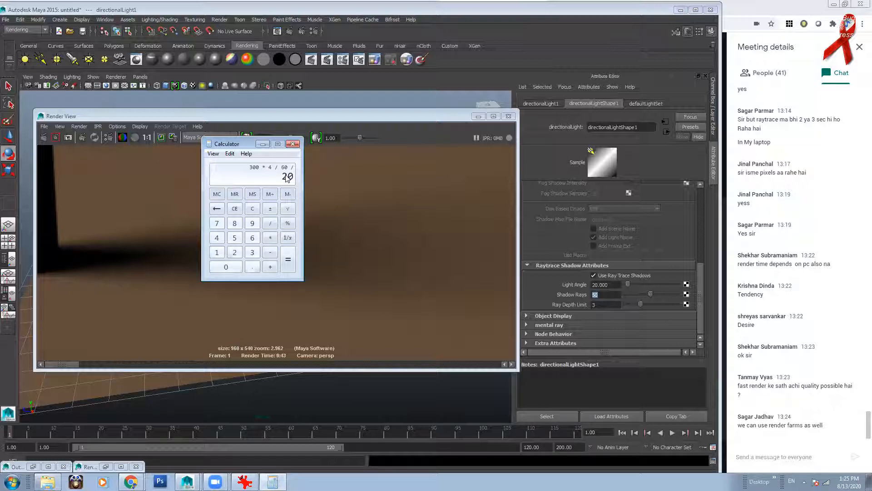
drag(253, 150, 261, 159)
click(271, 153)
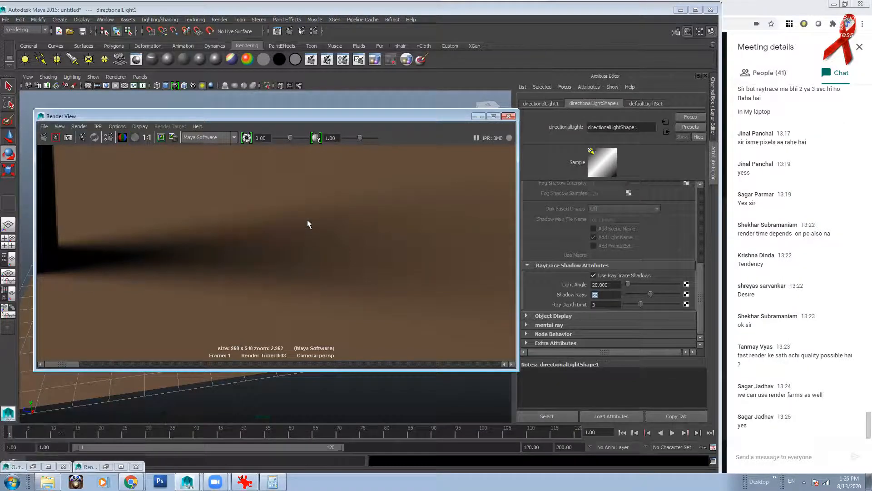
Step: Show the render at its real size and set the directional light's Shadow Rays to 30
click(148, 139)
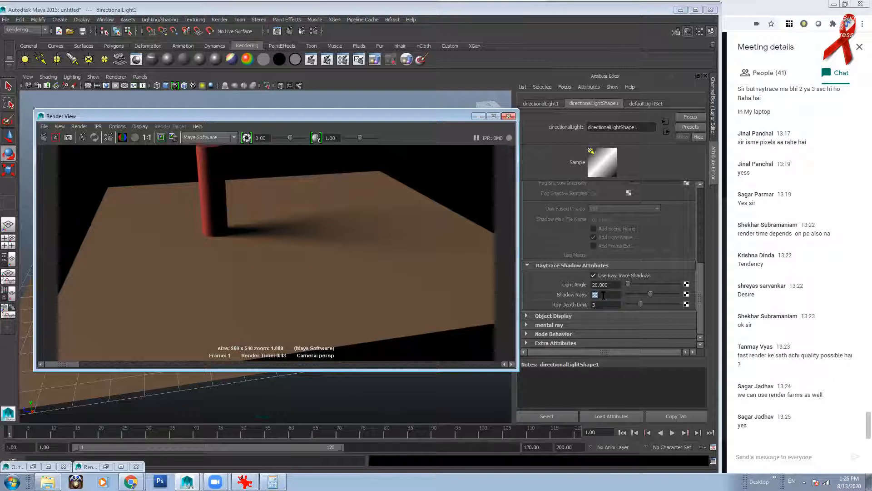
drag(603, 295, 586, 299)
text(30)
key(KP_Enter)
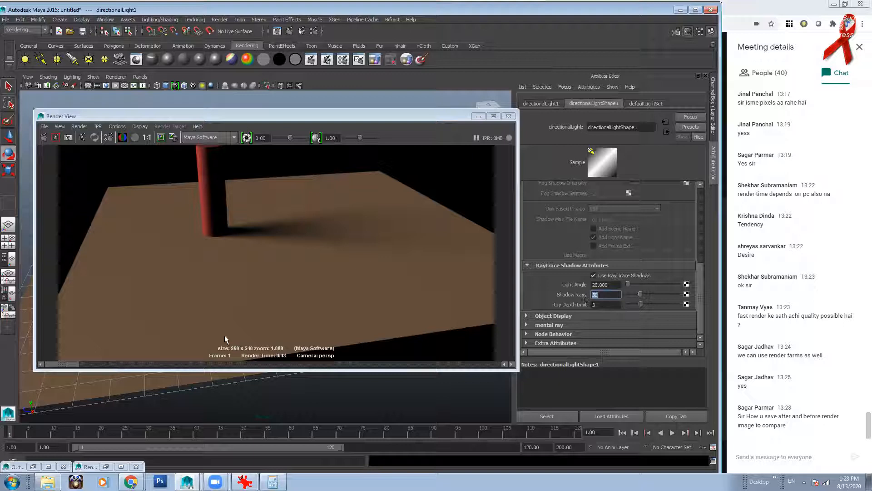
Step: Remove the kept images from the Render View, leaving only the latest 50-ray render
click(173, 137)
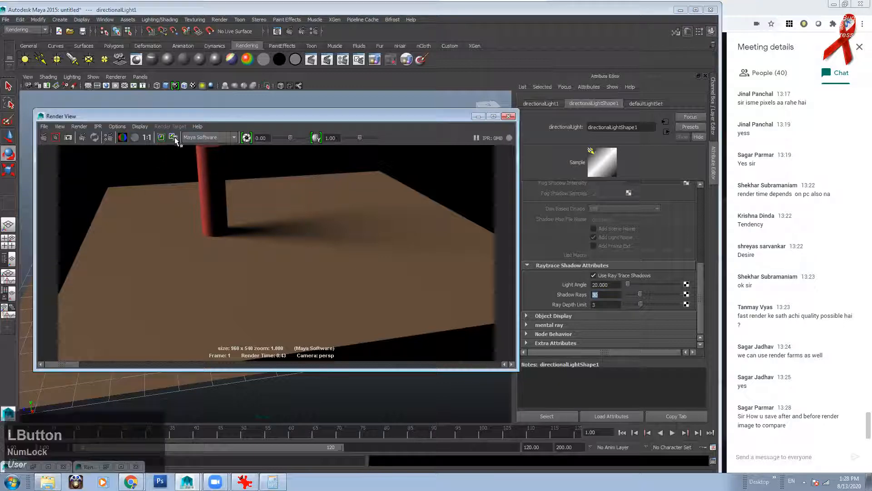
click(174, 137)
mouse_move(66, 364)
mouse_down()
mouse_move(246, 372)
mouse_move(483, 366)
mouse_up()
click(173, 138)
click(173, 137)
click(172, 138)
click(172, 137)
click(171, 137)
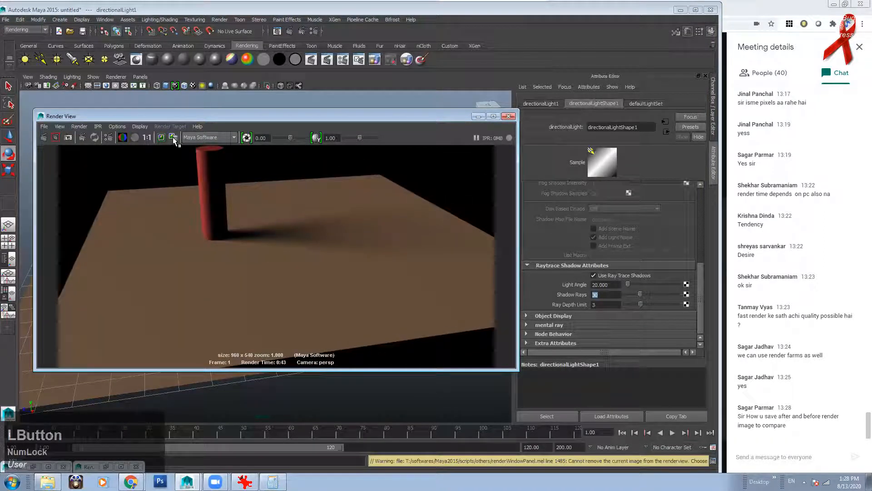
Step: Fit the whole rendered frame in the Render View and keep the 50-ray image for comparison
alt+right_drag(363, 258, 242, 270)
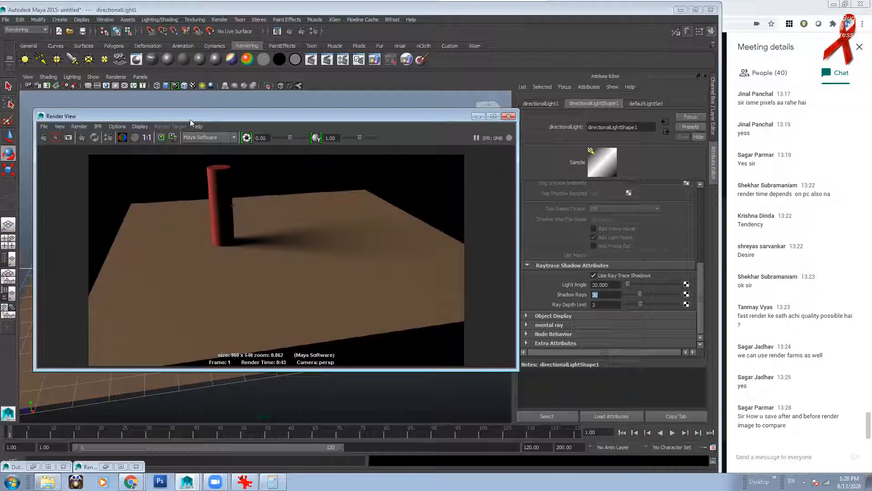
click(166, 138)
click(161, 137)
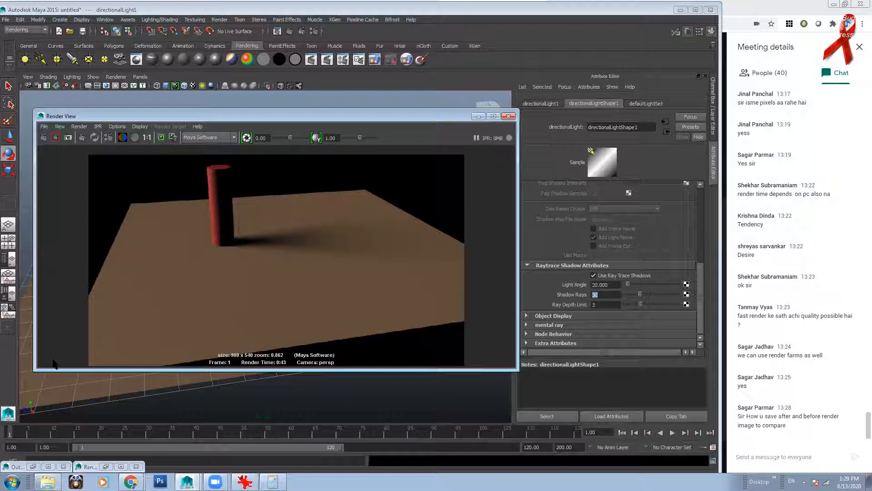
click(162, 139)
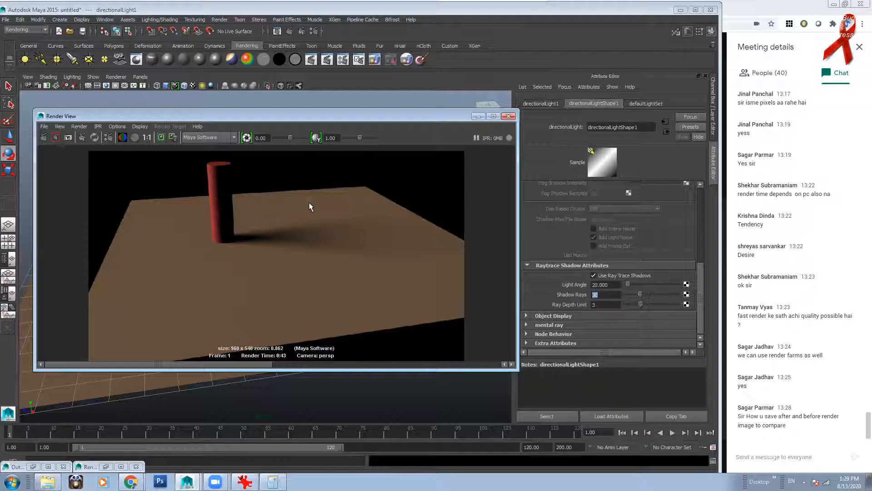
Step: Turn on Use Depth Map Shadows for the directional light and re-render the cylinder with Filter Size 20
drag(703, 280, 706, 230)
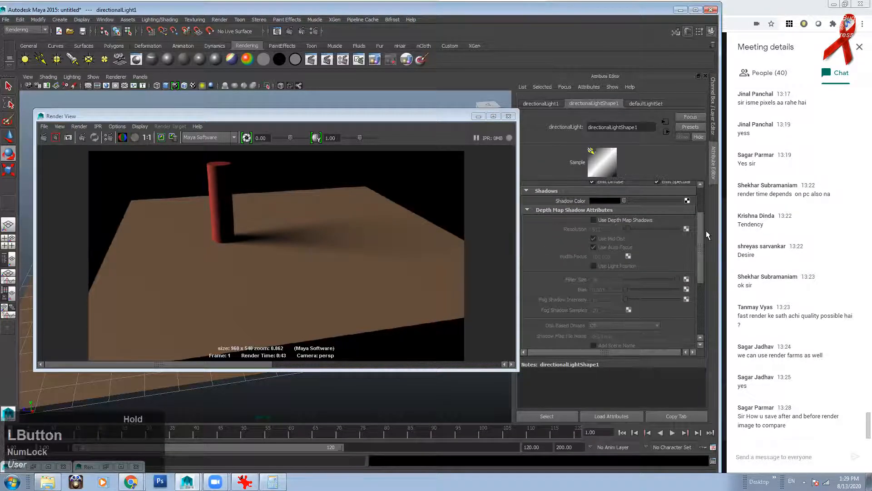
click(632, 219)
double_click(603, 280)
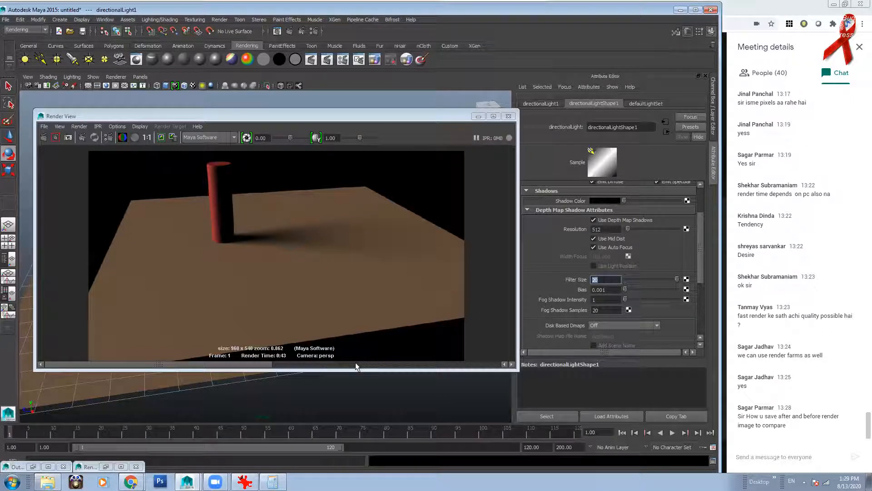
click(44, 139)
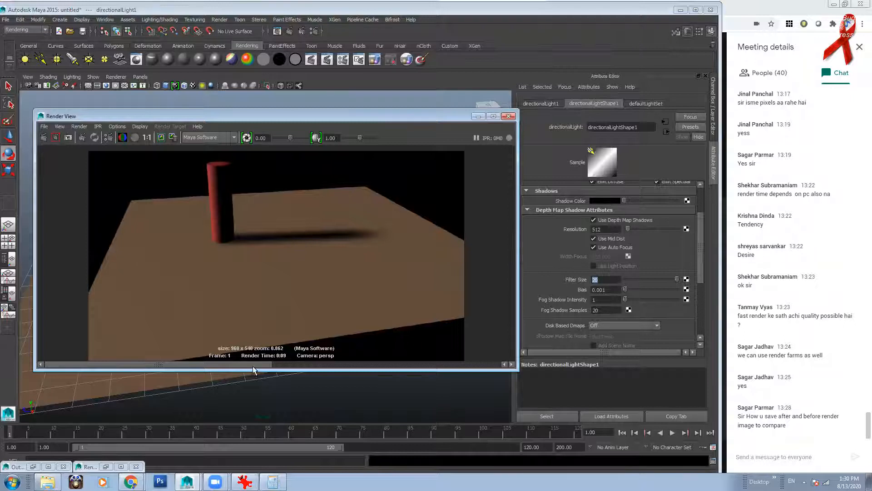
Step: Compare the softness and render time of the kept raytraced shadow with those of the depth map shadow render
drag(247, 365, 466, 364)
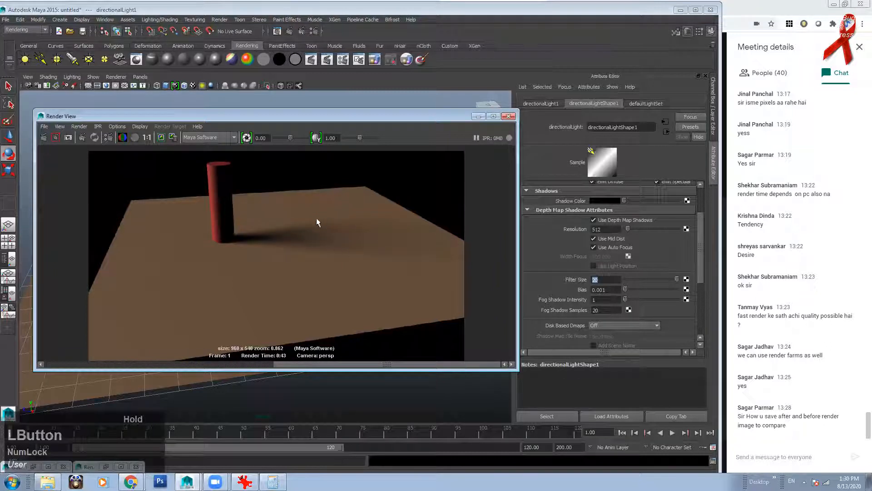
alt+right_drag(309, 209, 213, 195)
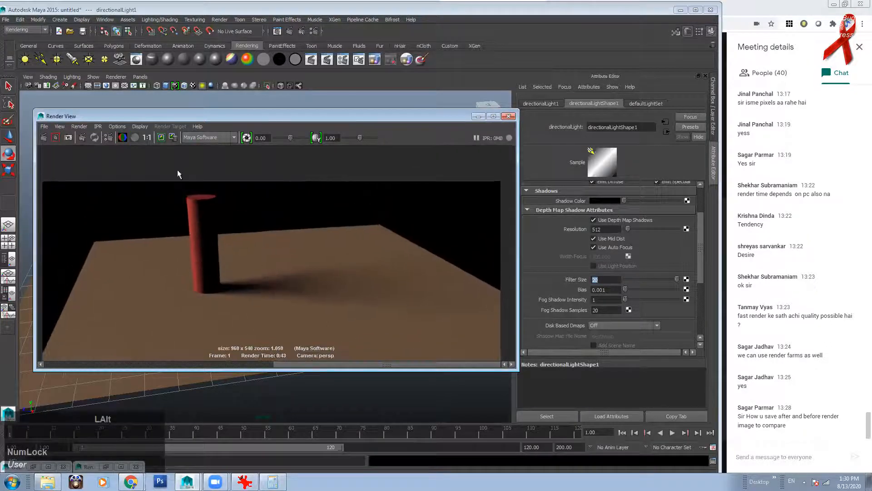
click(147, 137)
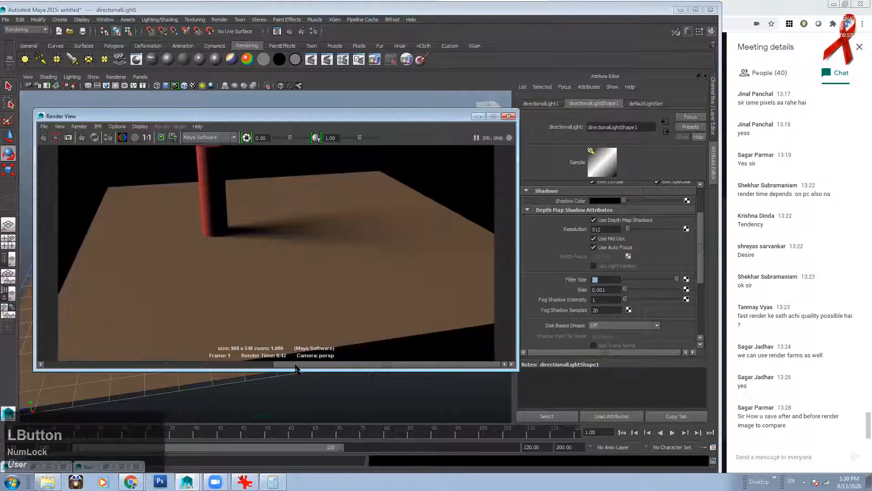
click(219, 365)
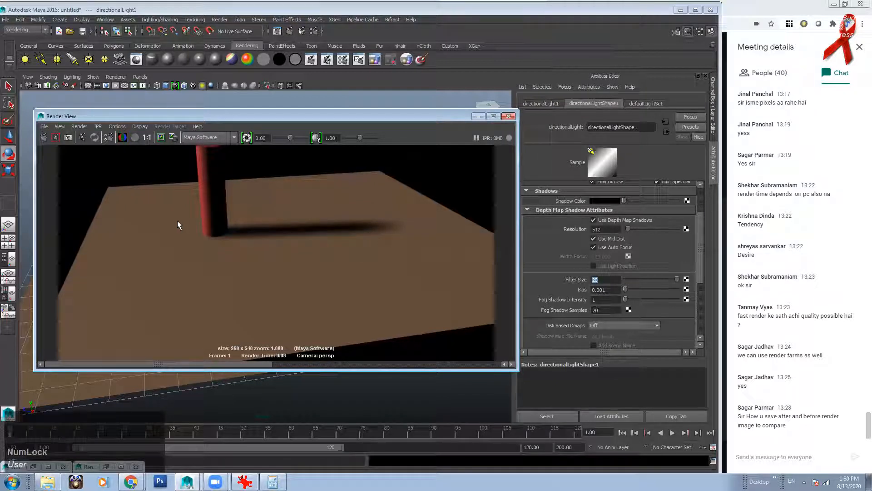
Step: Examine the shadow edges at the cylinder's base and along the ground in the Filter Size 20 depth map render
alt+middle_drag(218, 234, 199, 262)
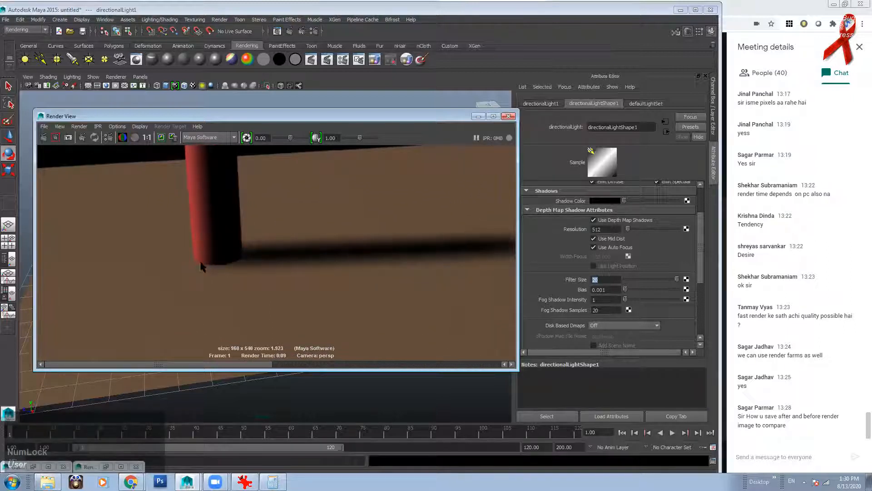
alt+right_drag(205, 252, 311, 272)
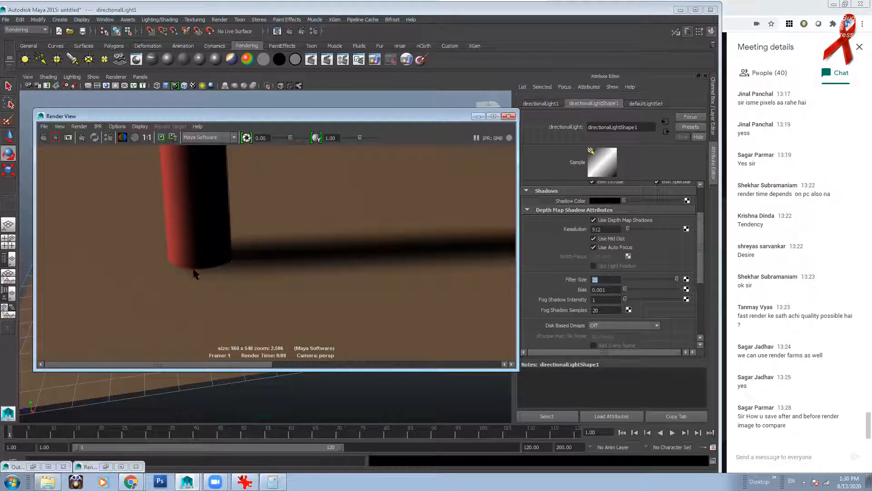
alt+right_drag(203, 266, 230, 246)
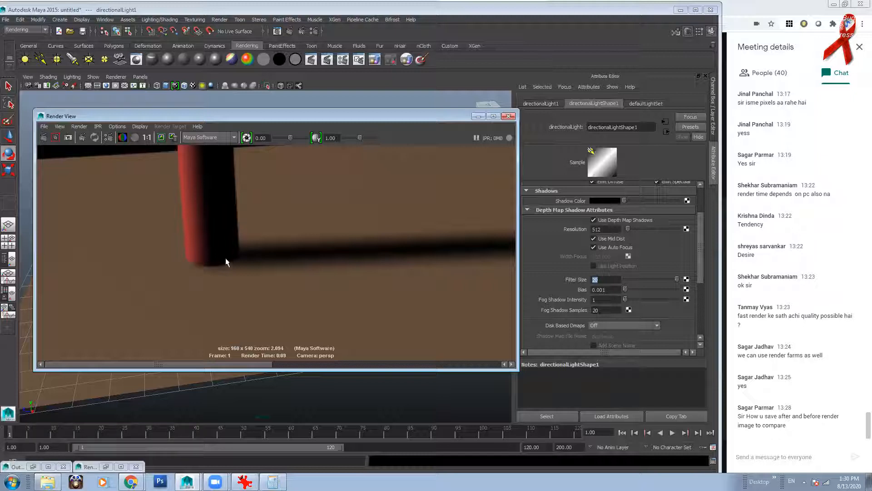
alt+right_drag(309, 268, 271, 282)
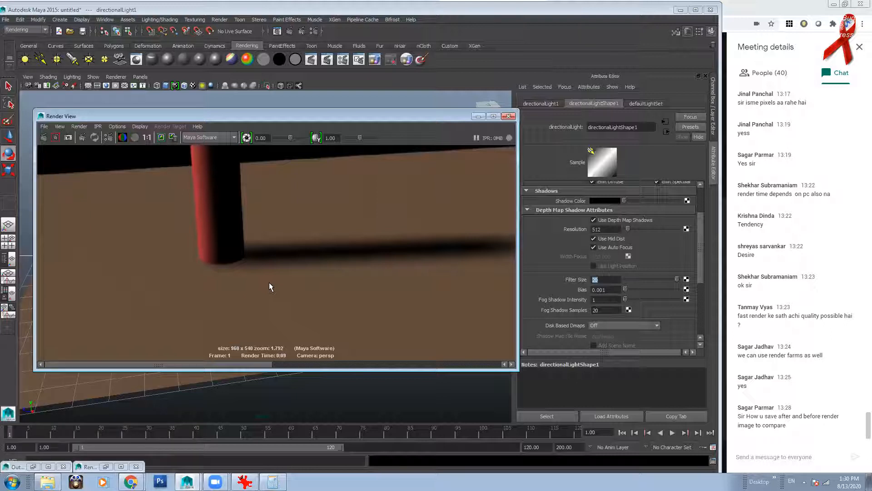
alt+middle_drag(271, 282, 206, 270)
alt+right_drag(207, 270, 226, 272)
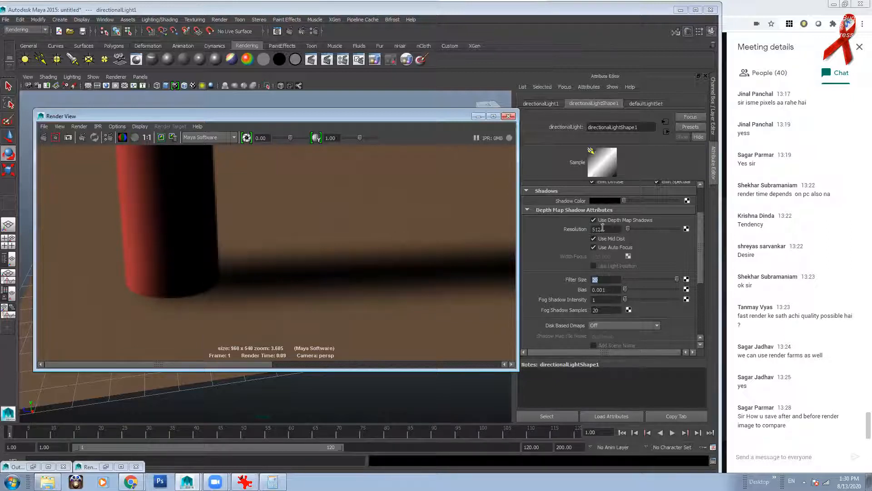
click(573, 229)
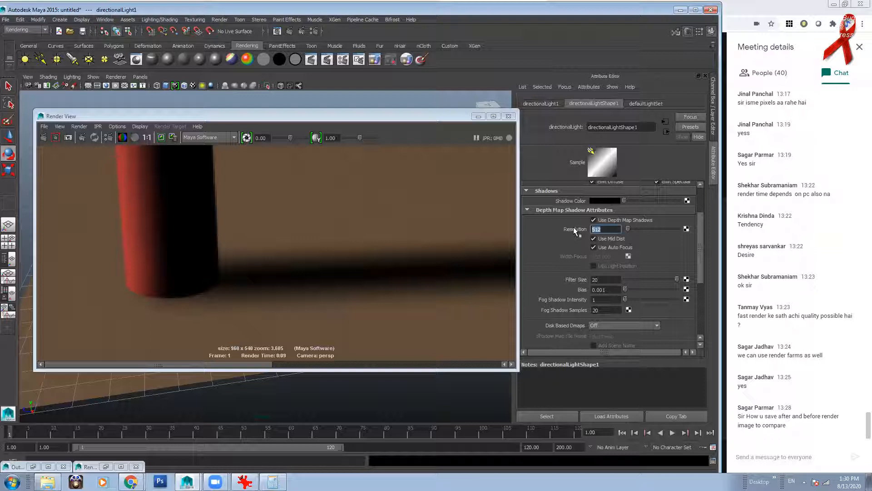
alt+right_drag(341, 252, 171, 288)
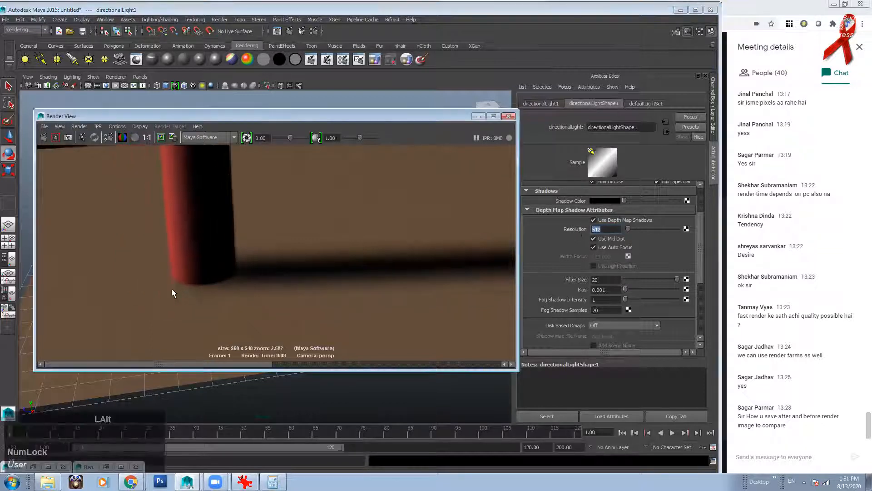
alt+middle_drag(507, 258, 444, 296)
alt+right_drag(444, 295, 343, 297)
alt+right_drag(475, 278, 335, 292)
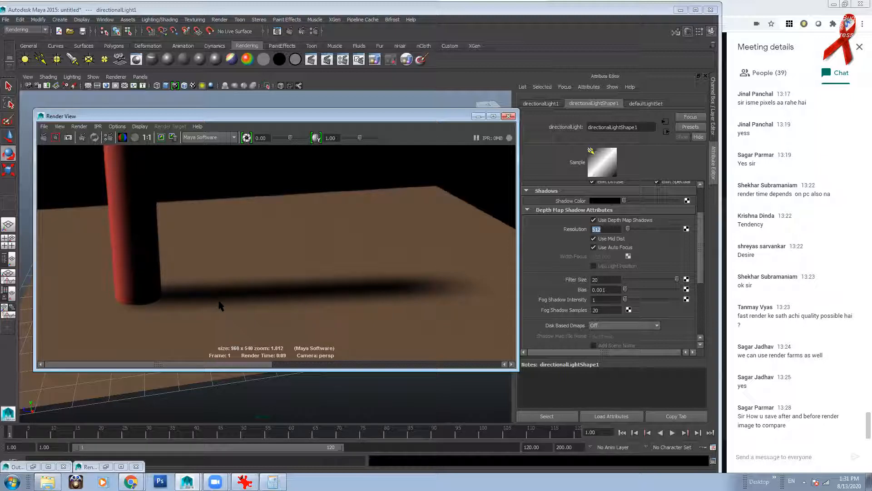
Step: Compare the kept raytraced render with the depth map render for shadow falloff, softness and render time
drag(163, 364, 300, 377)
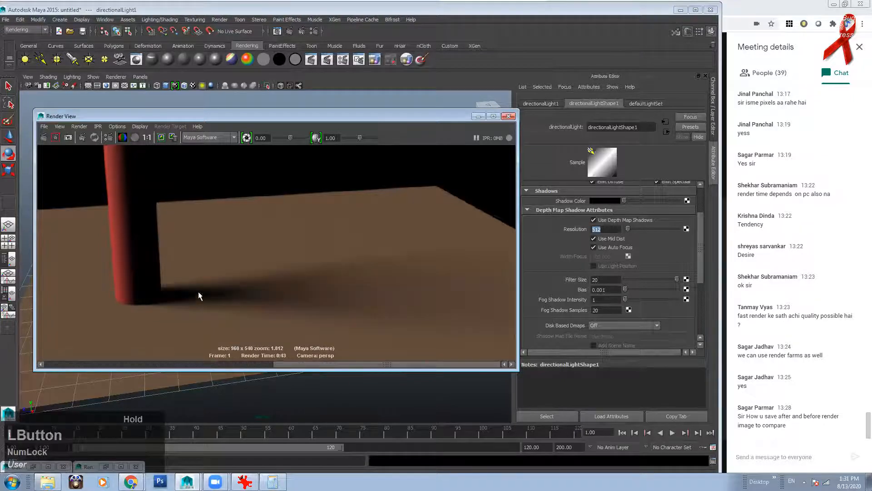
alt+middle_drag(254, 312, 282, 295)
alt+right_drag(282, 295, 130, 299)
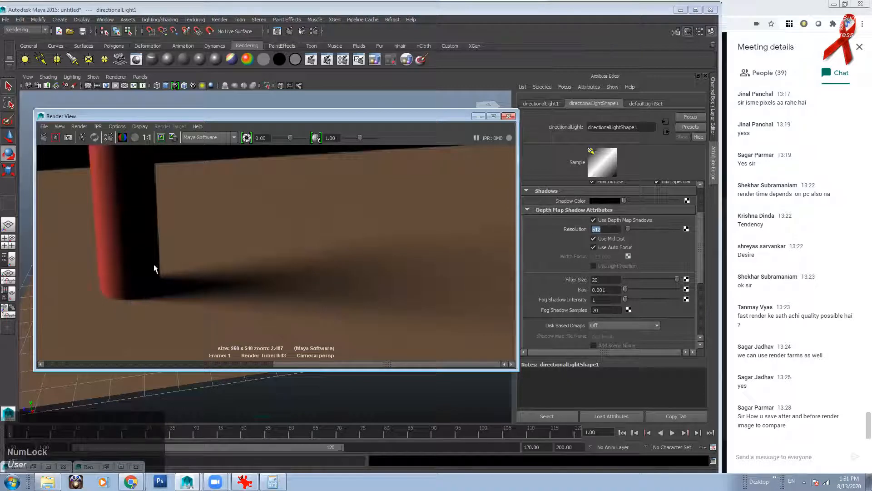
alt+right_drag(159, 273, 369, 285)
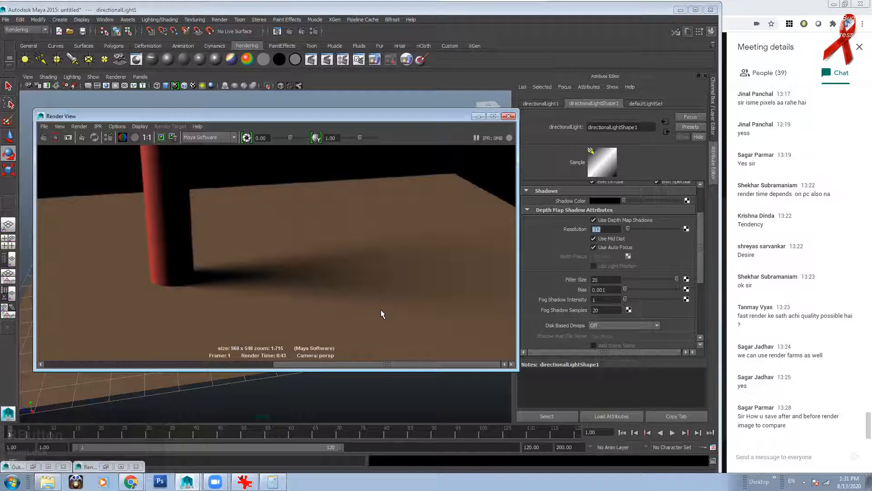
drag(360, 364, 223, 364)
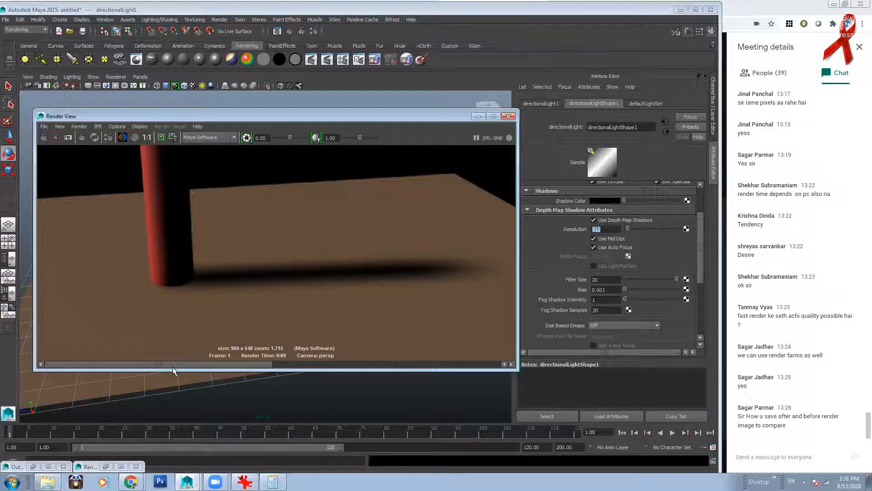
drag(173, 366, 342, 371)
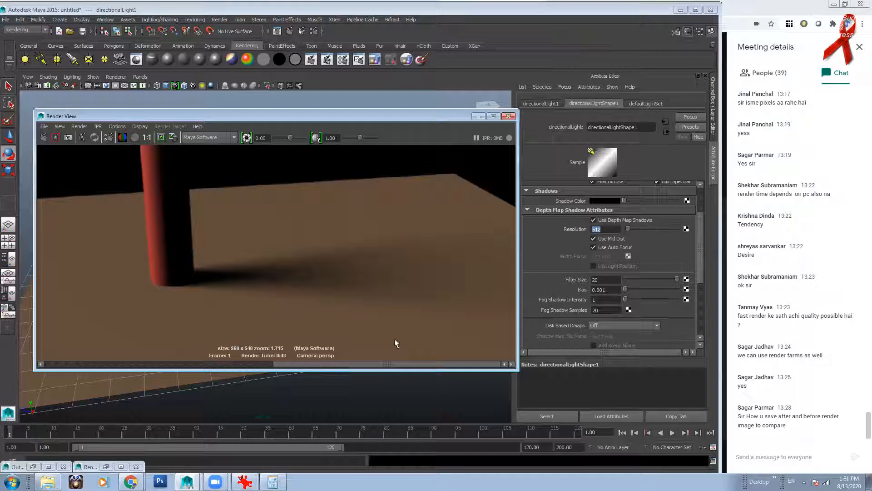
drag(700, 259, 698, 214)
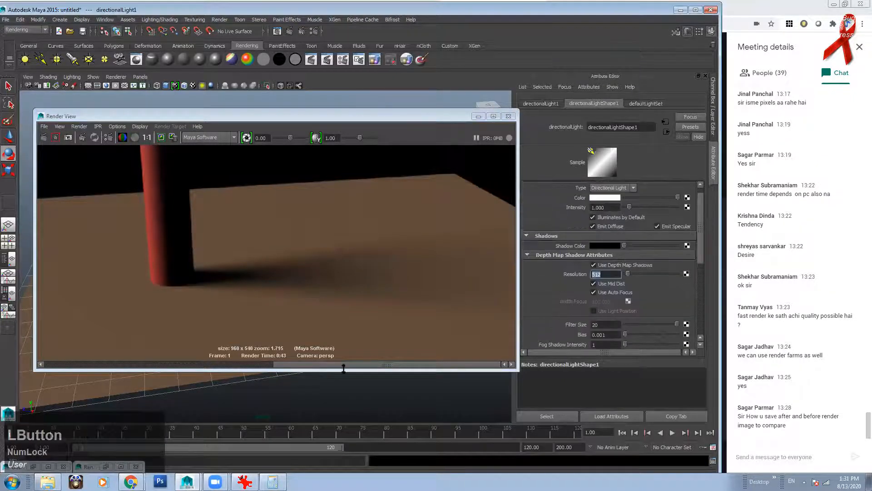
drag(343, 364, 150, 369)
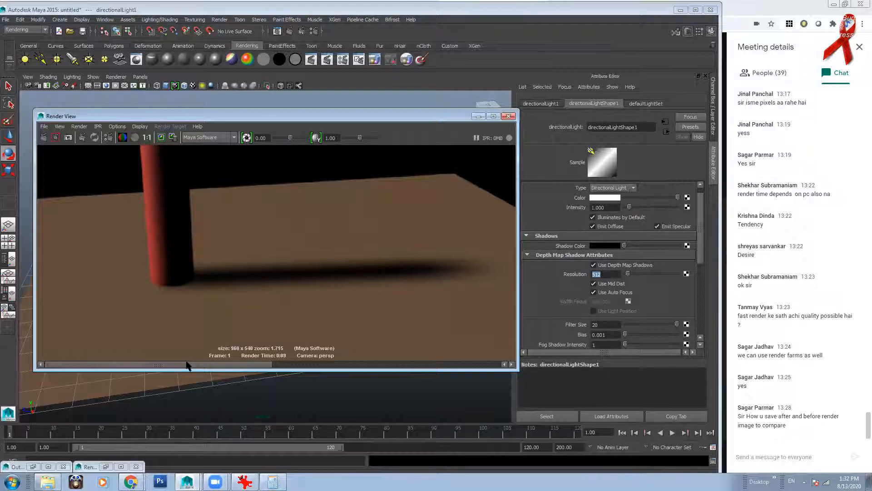
drag(188, 366, 378, 381)
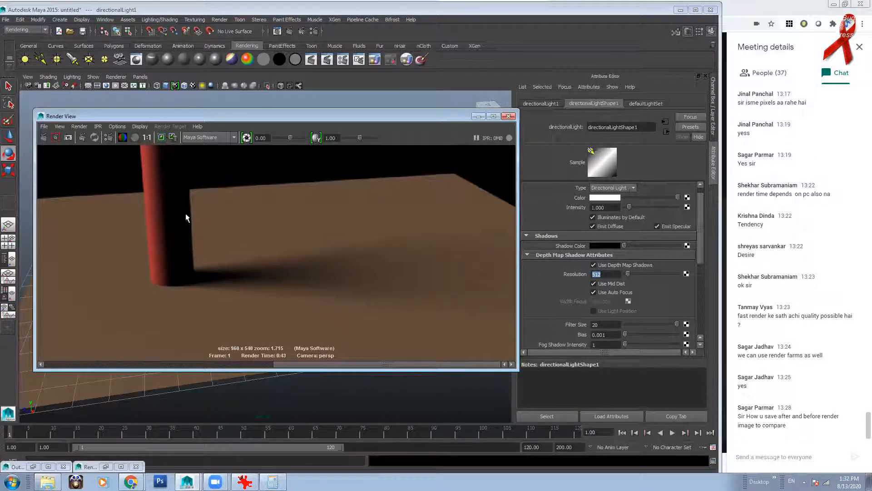
drag(367, 364, 182, 366)
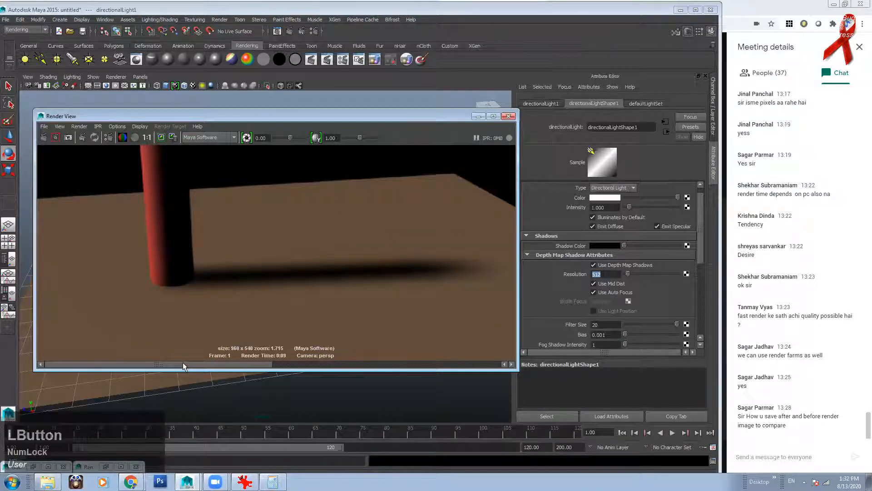
Step: Keep the Filter Size 20 depth map render in the Render View and look through the kept images
drag(272, 116, 279, 101)
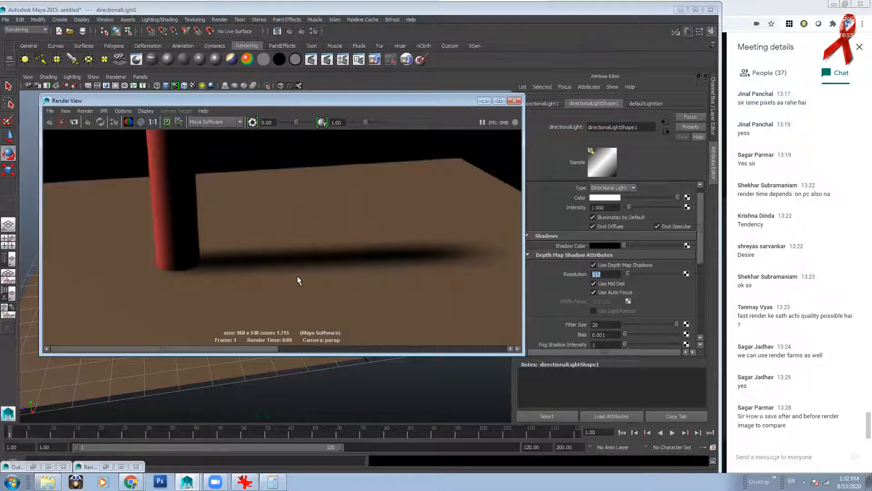
click(270, 348)
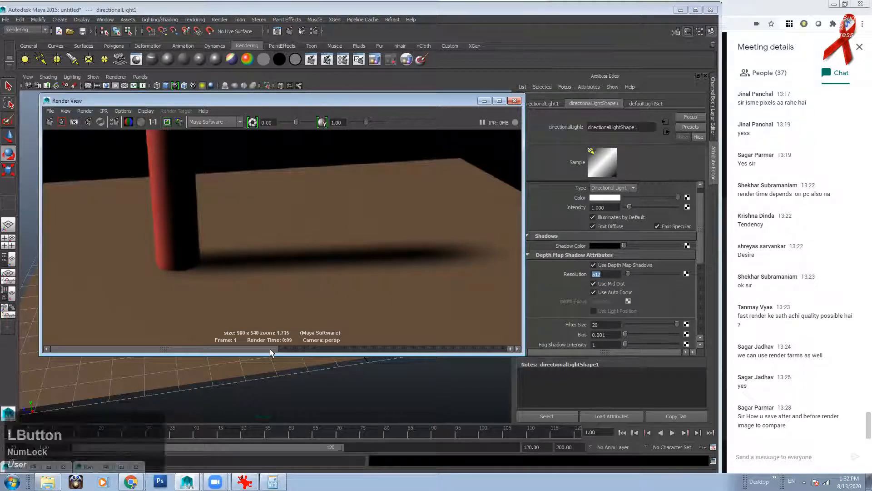
click(166, 122)
scroll(299, 245, up, 1)
scroll(299, 247, down, 1)
scroll(300, 247, up, 1)
alt+right_drag(387, 290, 288, 249)
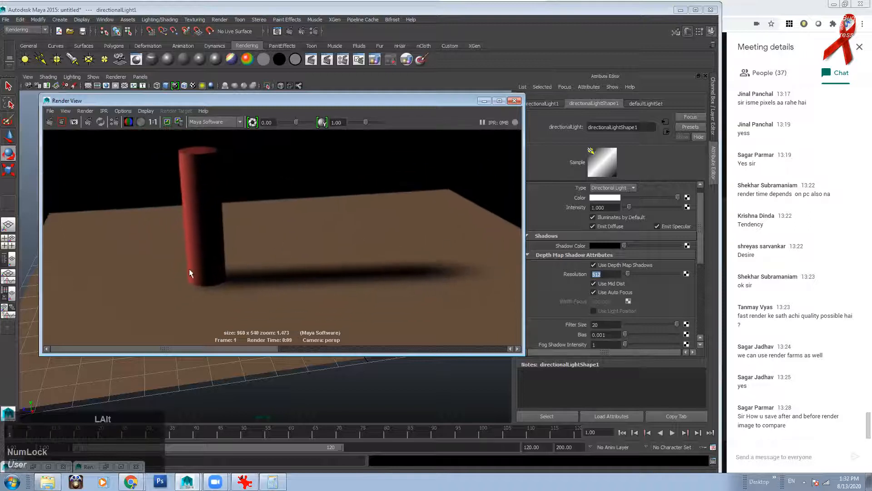
middle_click(335, 285)
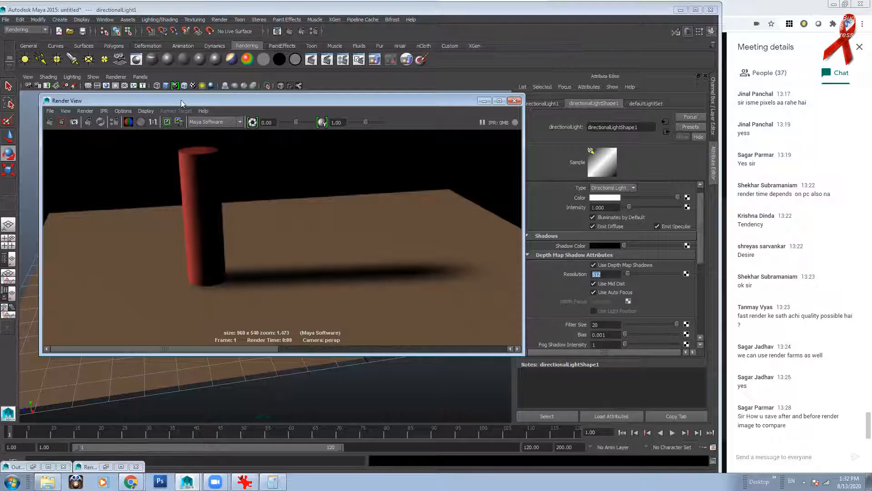
drag(185, 100, 195, 103)
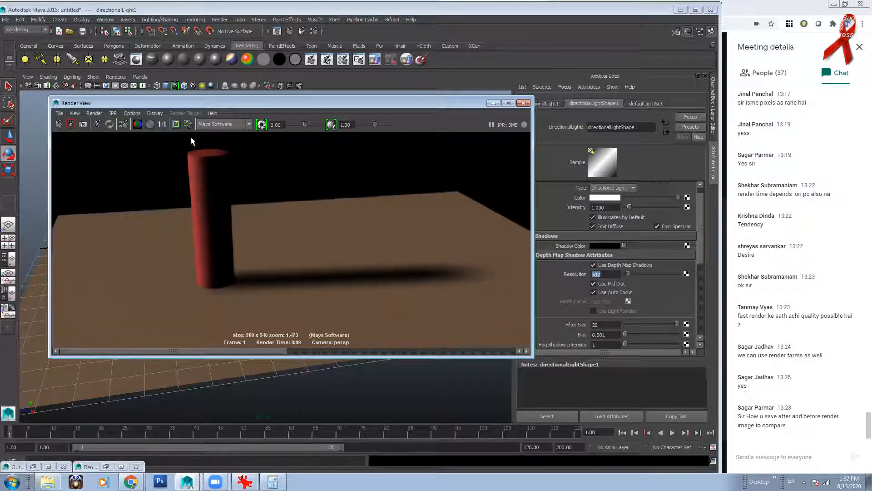
click(176, 125)
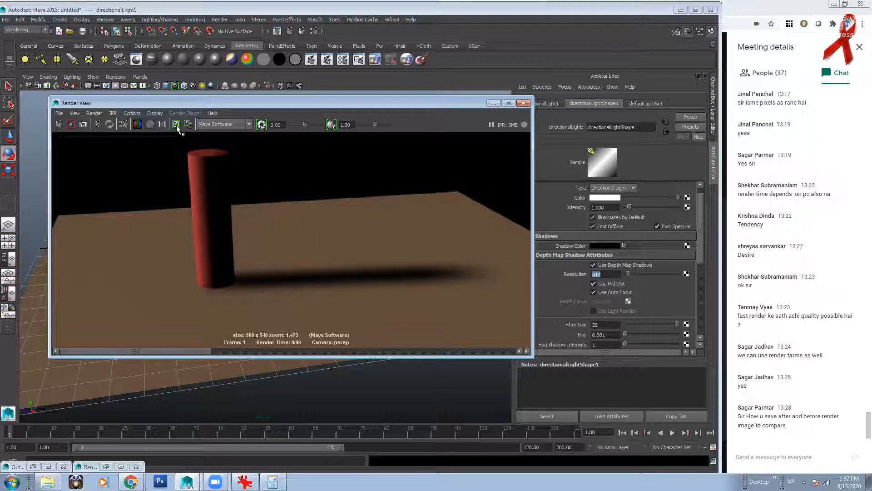
drag(183, 348, 155, 355)
drag(149, 350, 255, 361)
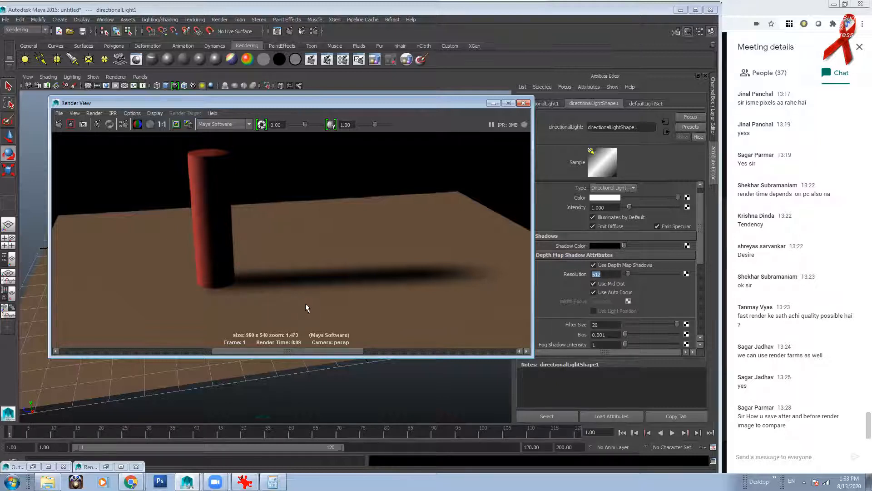
drag(302, 351, 173, 351)
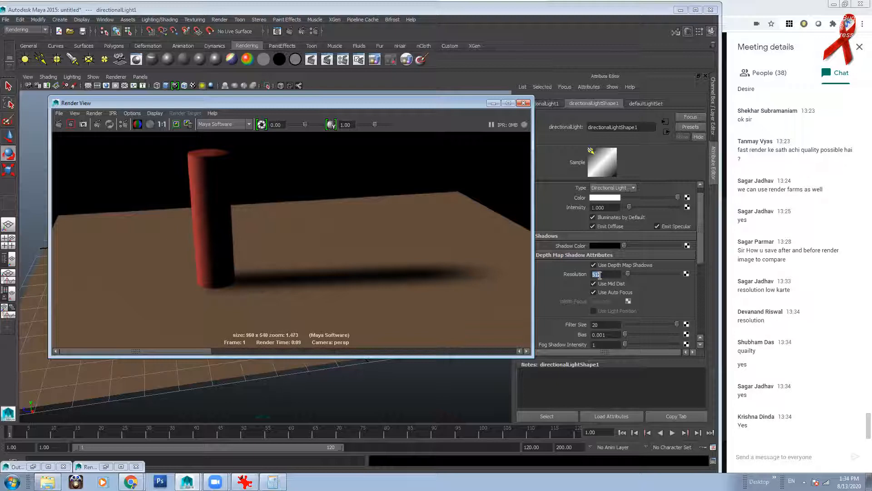
Step: Set the directional light's depth map shadow Resolution to 128
key(KP_1)
key(KP_2)
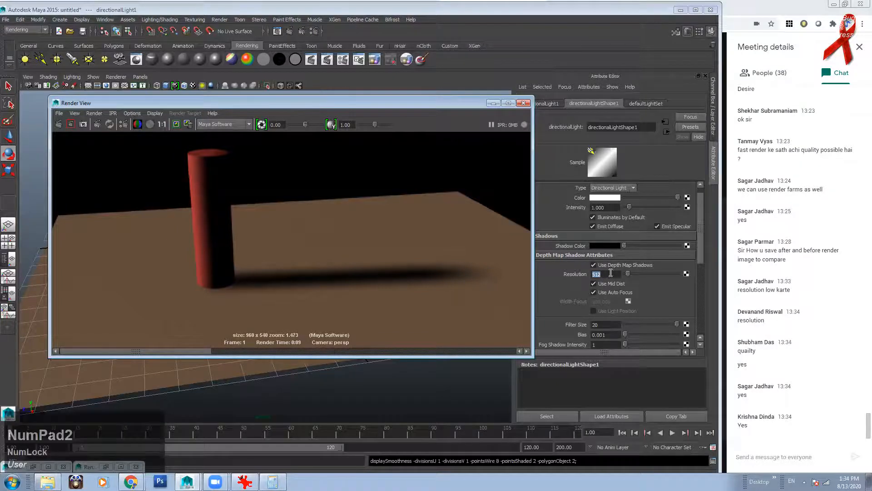
click(611, 273)
text(128)
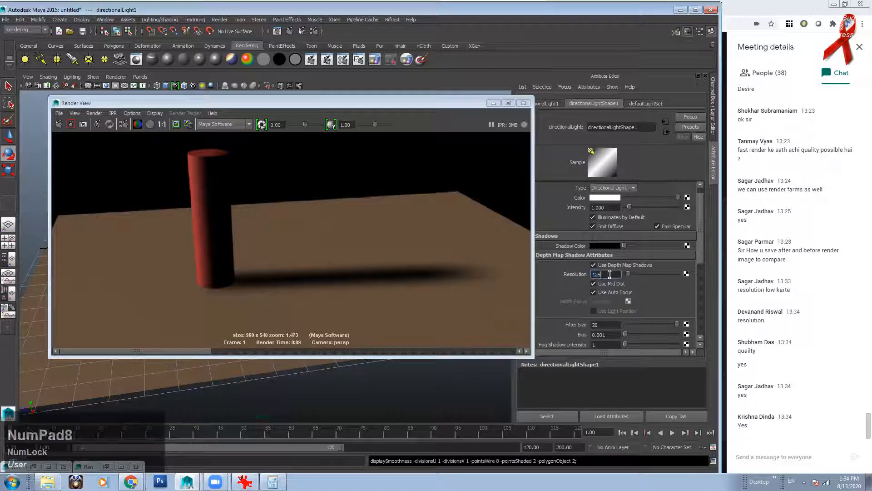
key(KP_Enter)
Step: Set the depth map Filter Size to 1, re-render the cylinder and inspect the tip of its shadow
click(606, 325)
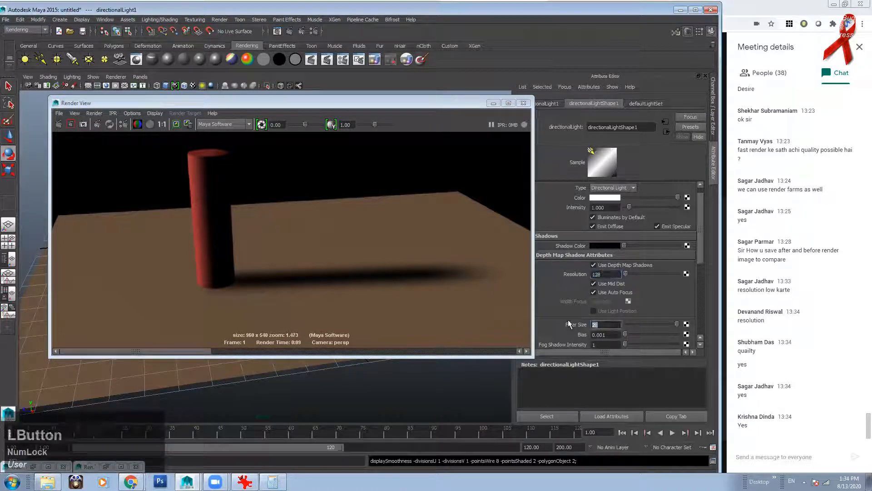
text(1)
key(KP_Enter)
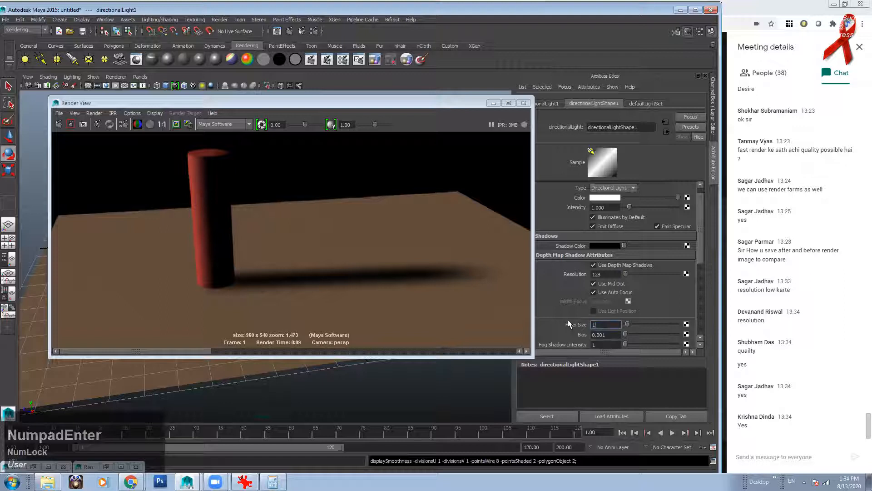
click(186, 102)
click(59, 124)
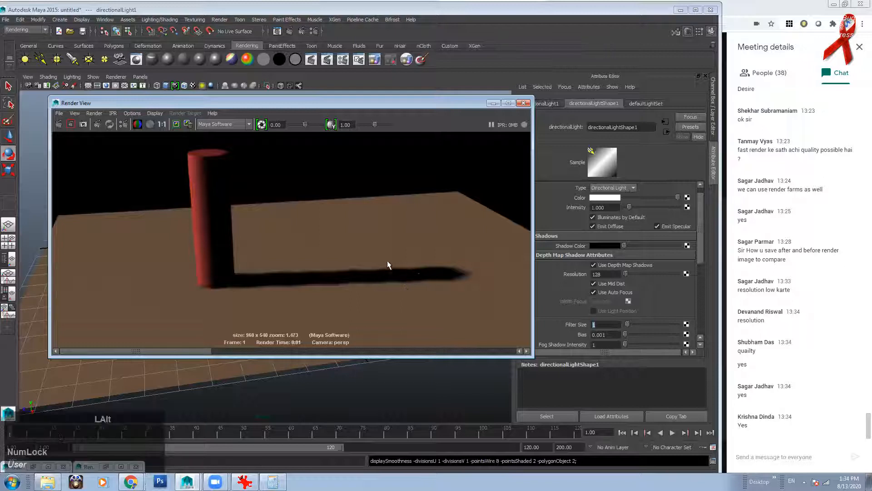
alt+right_drag(387, 260, 495, 276)
alt+middle_drag(495, 277, 321, 233)
alt+right_drag(321, 233, 417, 255)
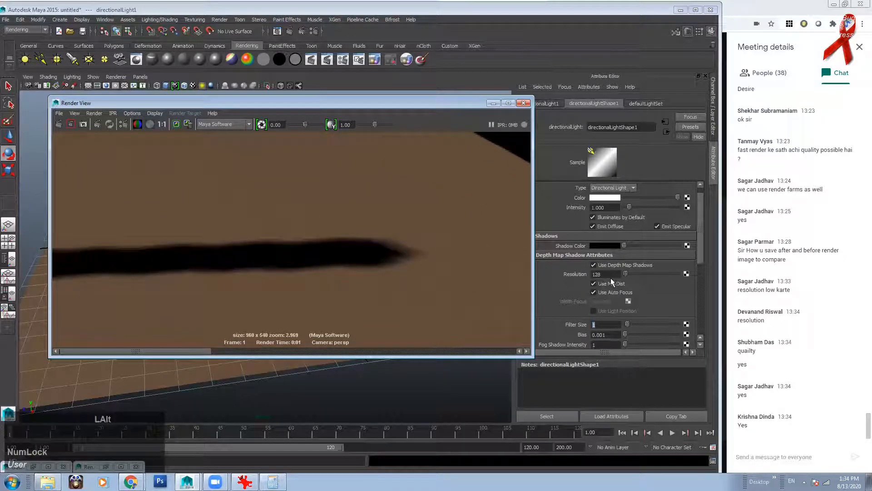
Step: Set the depth map Filter Size to 0, re-render the cylinder and inspect the full shadow outline
click(541, 327)
text(0)
key(KP_Enter)
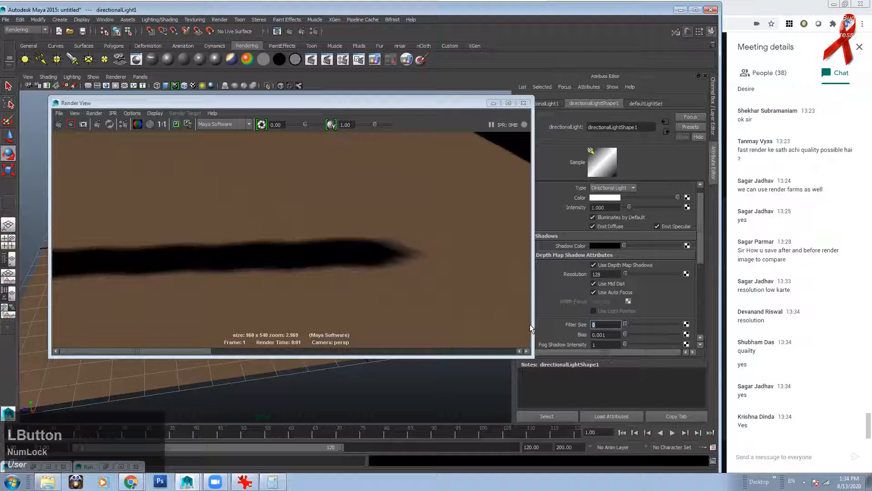
click(59, 125)
alt+right_drag(362, 268, 117, 253)
alt+middle_drag(225, 243, 240, 271)
mouse_move(240, 271)
alt+right_down()
mouse_move(275, 286)
mouse_move(224, 276)
alt+right_up()
alt+middle_drag(325, 272, 331, 294)
alt+right_drag(331, 294, 210, 296)
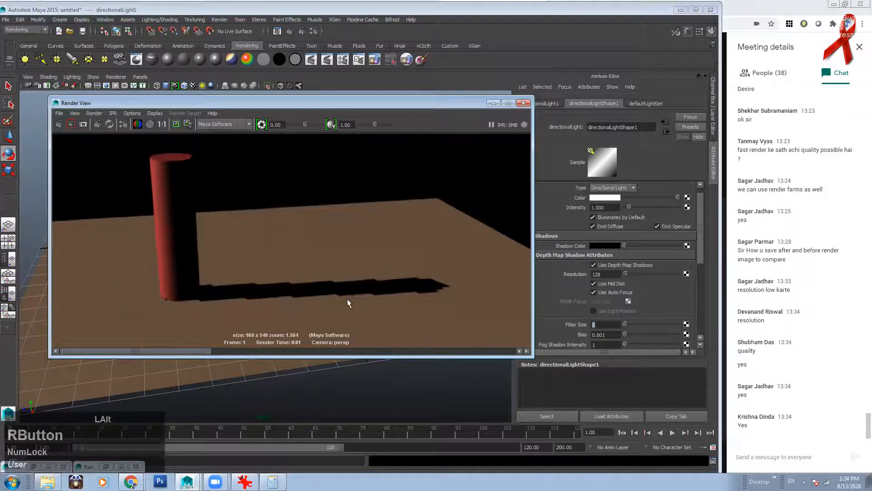
Step: Set the directional light's depth map shadow Resolution to 16
click(608, 274)
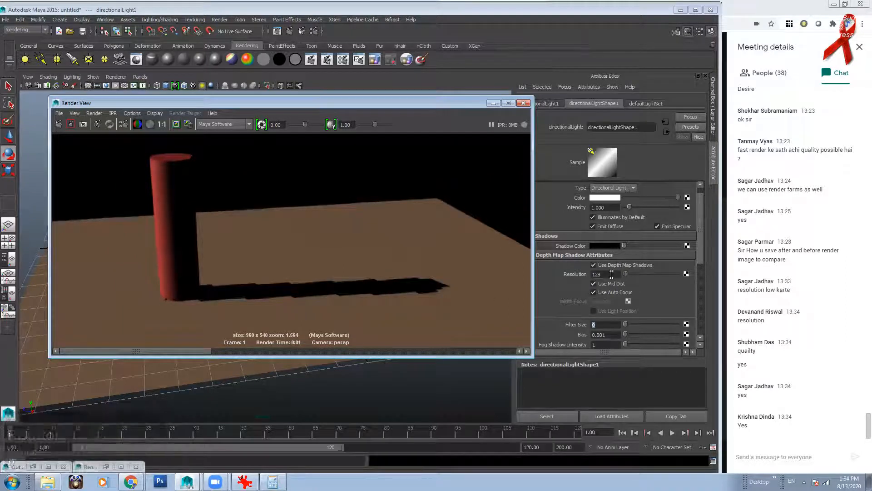
text(16)
key(KP_Enter)
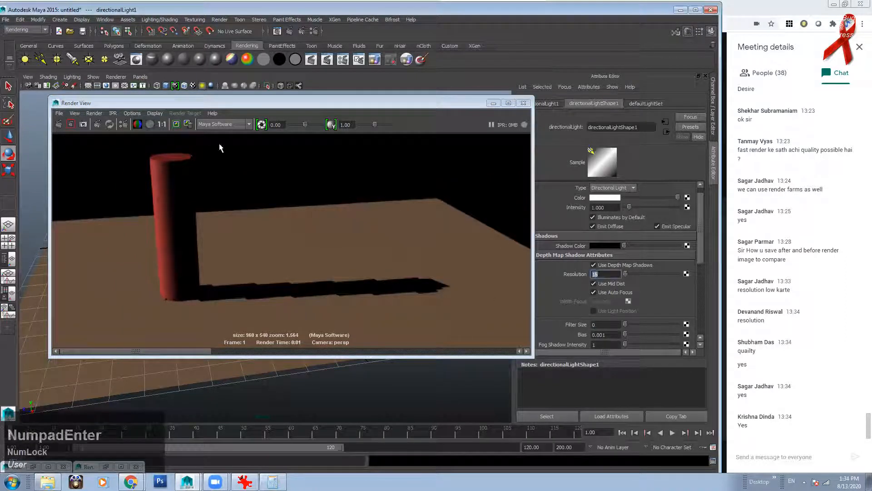
Step: Re-render the cylinder and inspect the edges of its shadow from the base to the tip
click(65, 125)
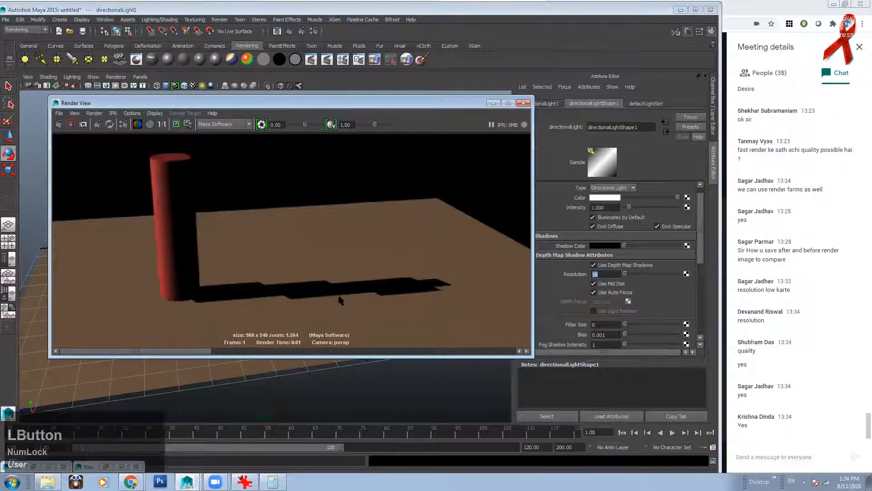
alt+middle_drag(341, 298, 319, 249)
alt+right_drag(319, 246, 308, 268)
alt+middle_drag(439, 267, 416, 290)
alt+right_drag(381, 291, 277, 296)
alt+middle_drag(286, 254, 287, 273)
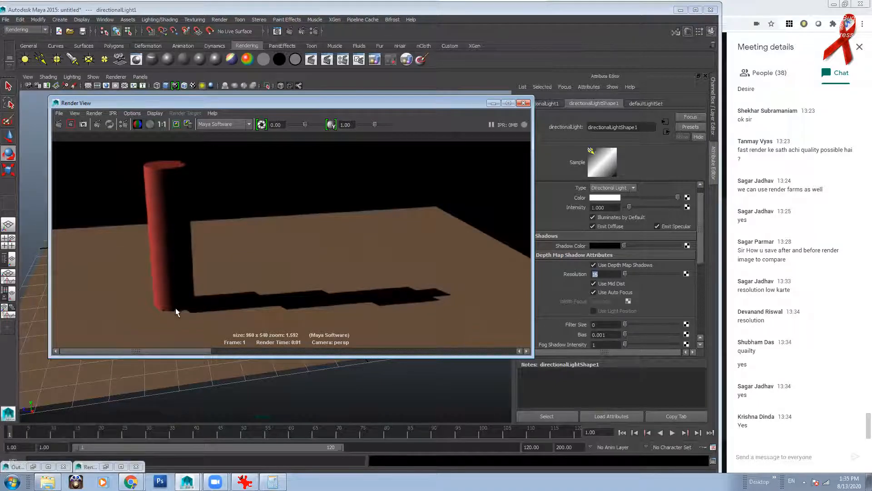
alt+middle_drag(240, 282, 253, 256)
alt+right_drag(253, 256, 345, 278)
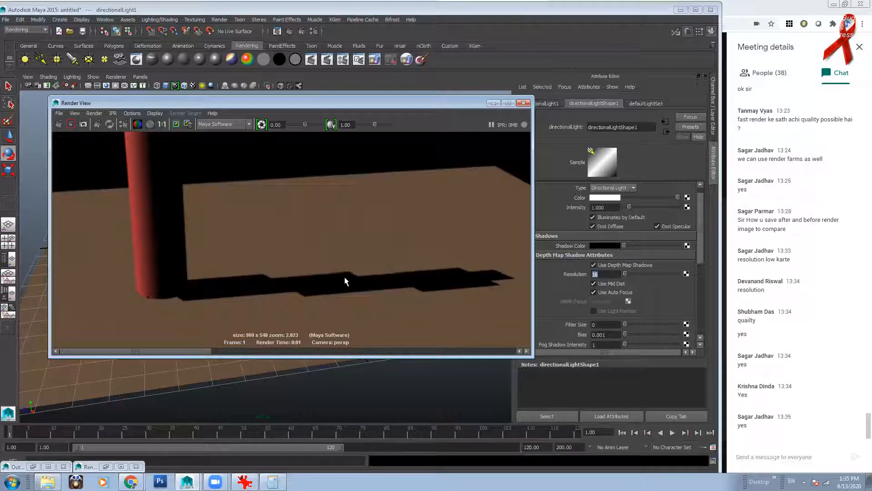
Step: Set the directional light's depth map shadow Resolution to 512 and its Filter Size to 20
click(602, 275)
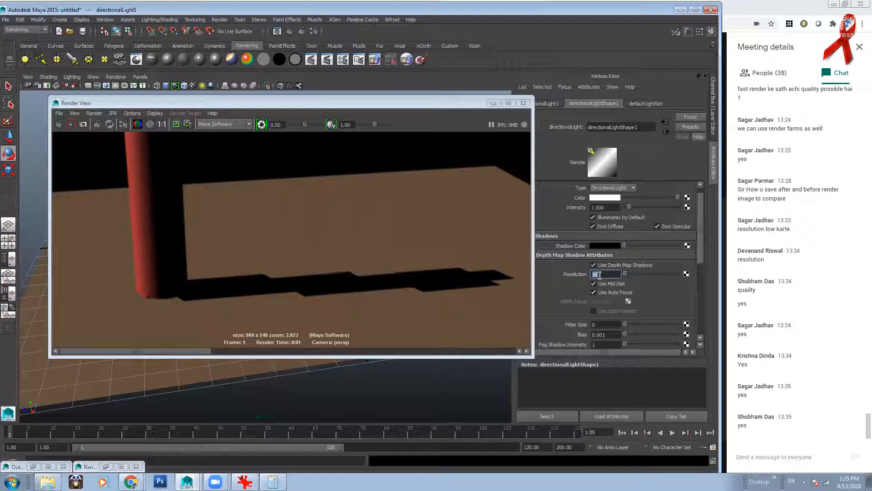
text(512)
key(KP_Enter)
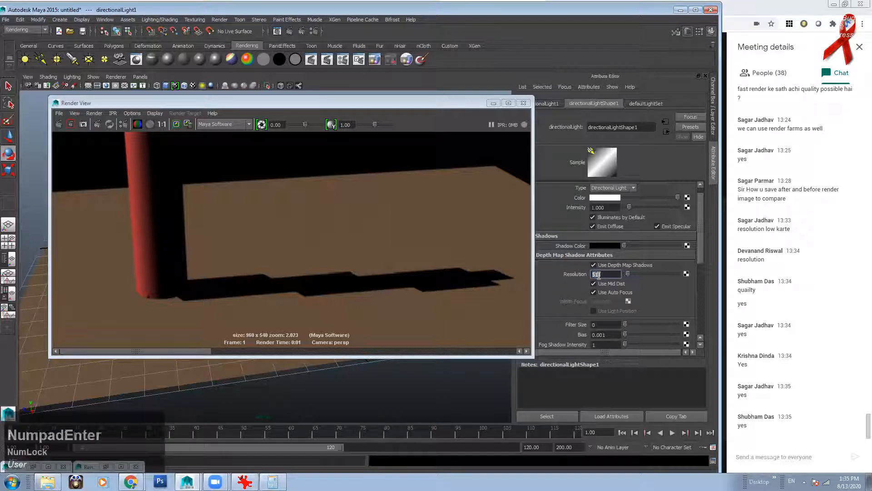
click(598, 325)
text(20)
key(KP_Enter)
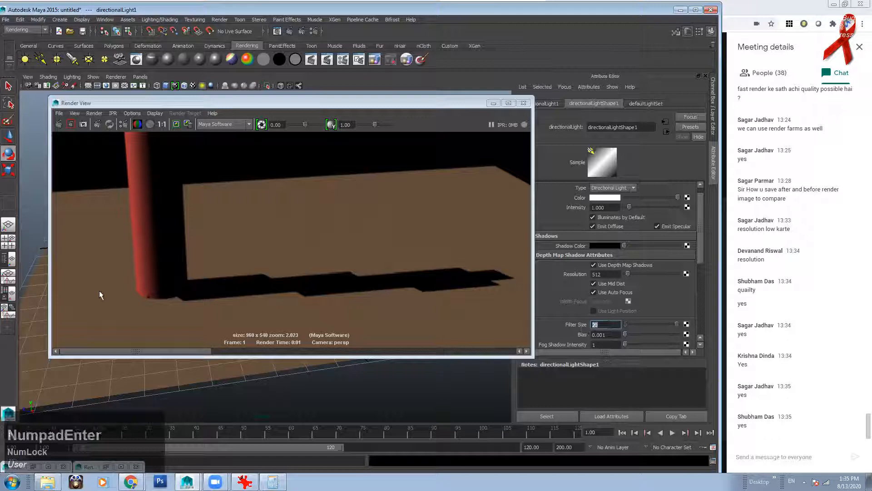
Step: Re-render the cylinder and inspect its shadow close up at the base and along its full length
click(58, 124)
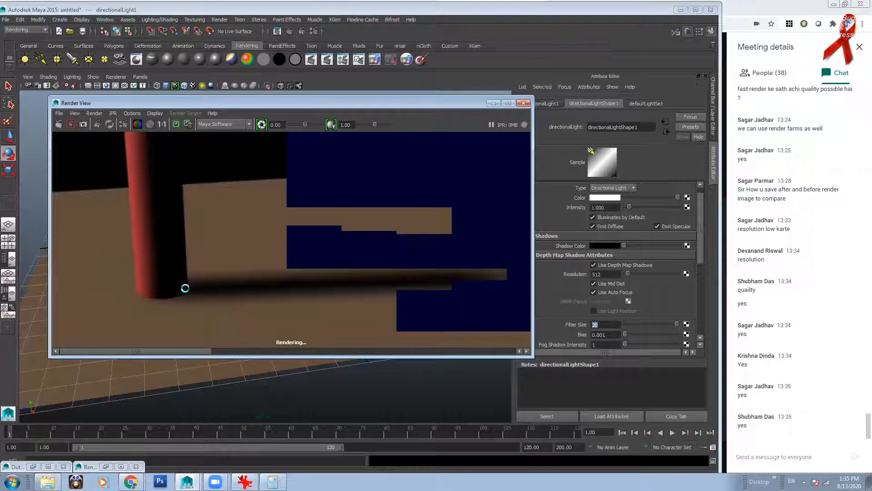
alt+right_drag(185, 288, 259, 239)
alt+middle_drag(259, 239, 328, 174)
alt+right_drag(328, 174, 404, 174)
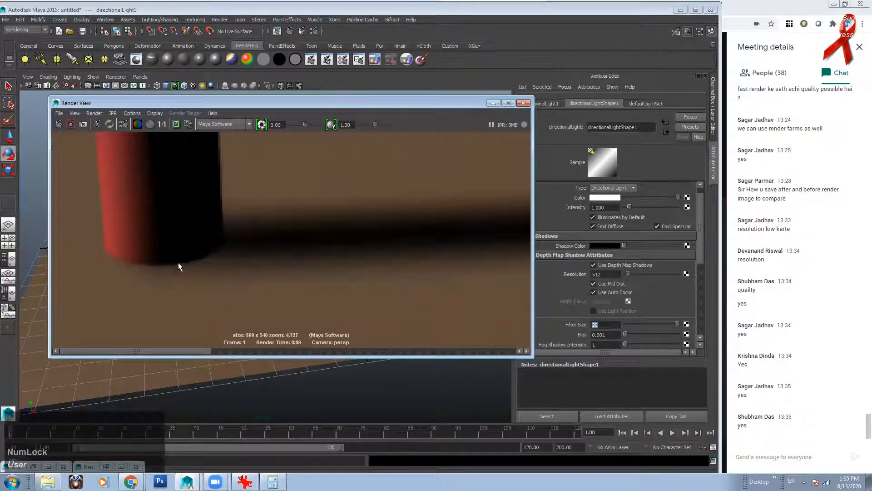
alt+right_drag(346, 266, 191, 273)
alt+middle_drag(342, 293, 262, 282)
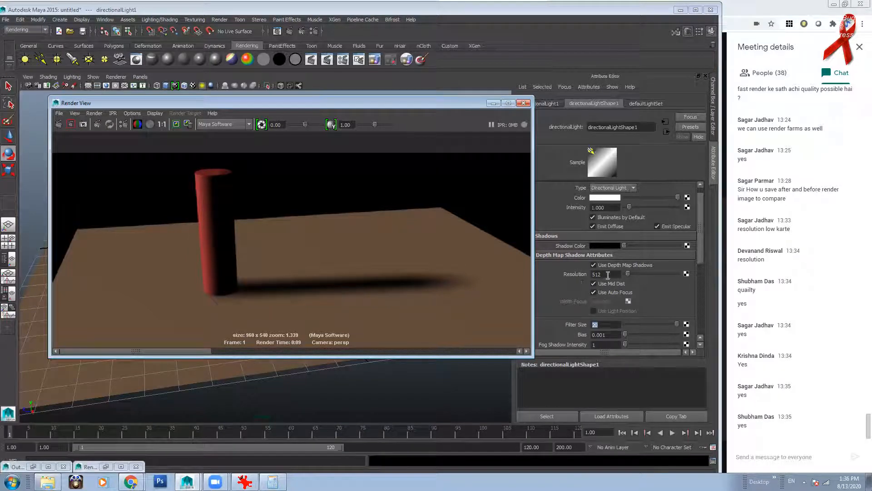
Step: Set the directional light's depth map shadow Resolution to 1024
drag(605, 275, 583, 278)
text(1024)
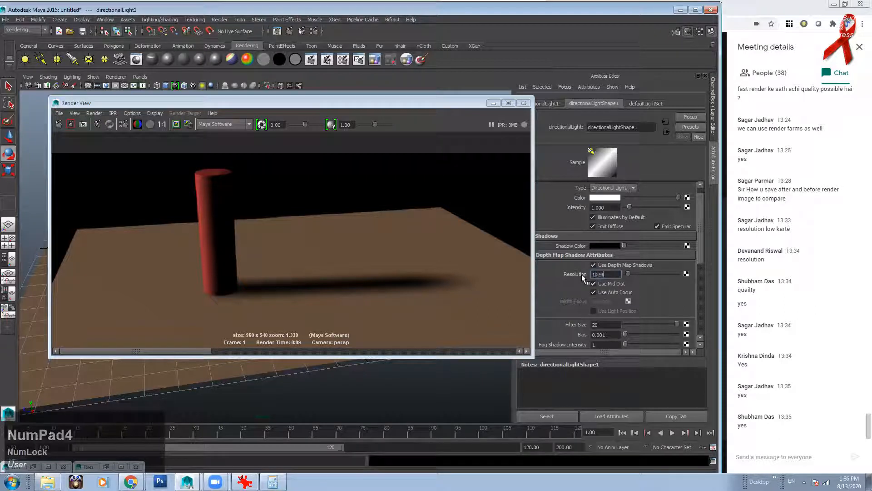
key(KP_Enter)
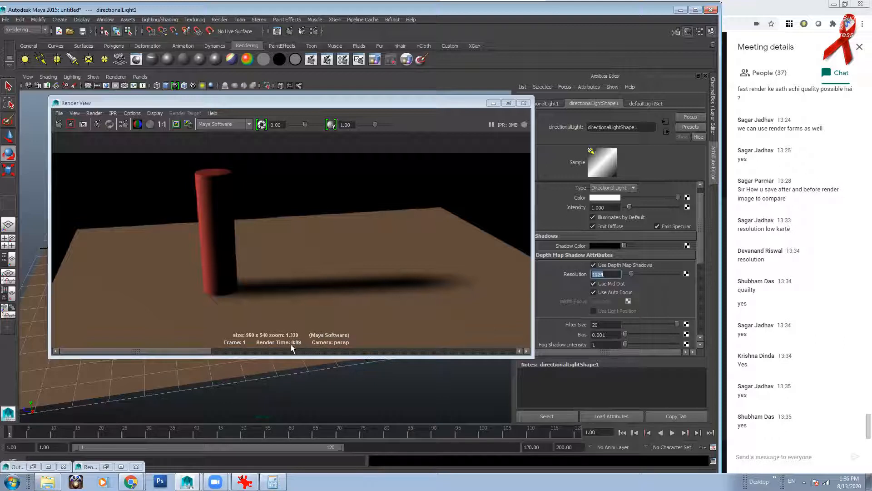
Step: Keep the current image in the Render View and re-render the cylinder for comparison
mouse_move(396, 293)
alt+right_down()
mouse_move(331, 249)
mouse_move(399, 277)
alt+right_up()
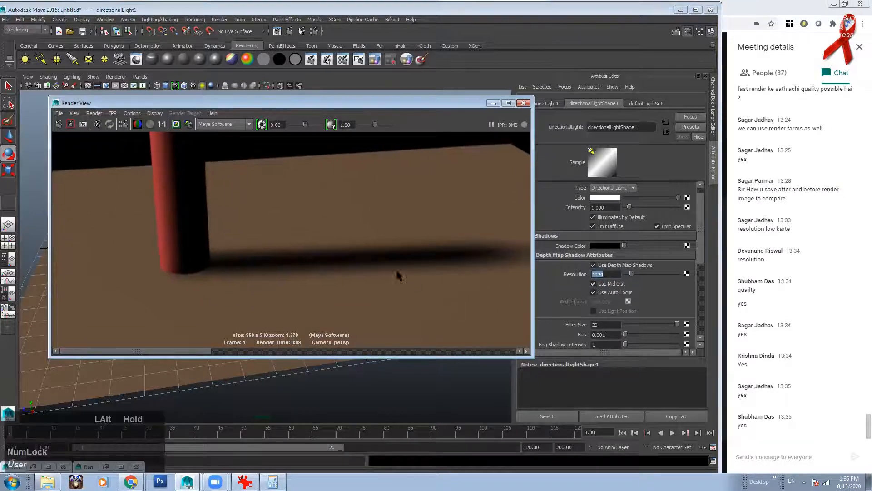
alt+right_drag(487, 265, 420, 267)
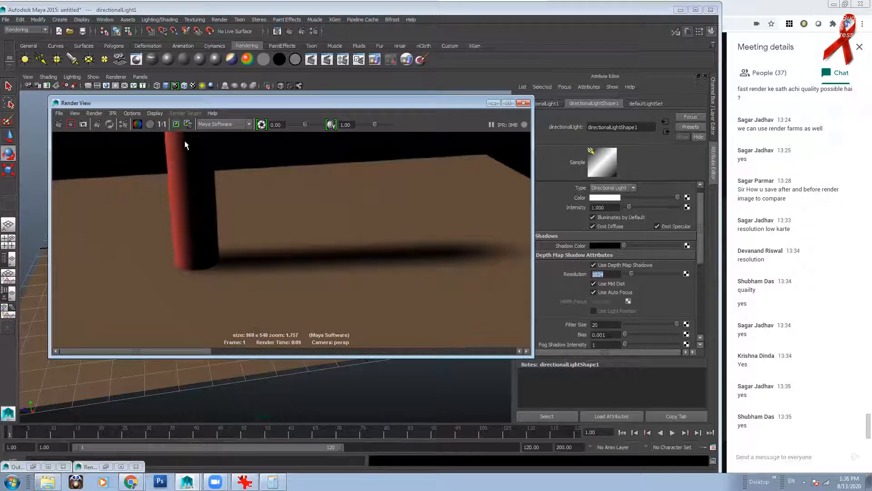
click(177, 125)
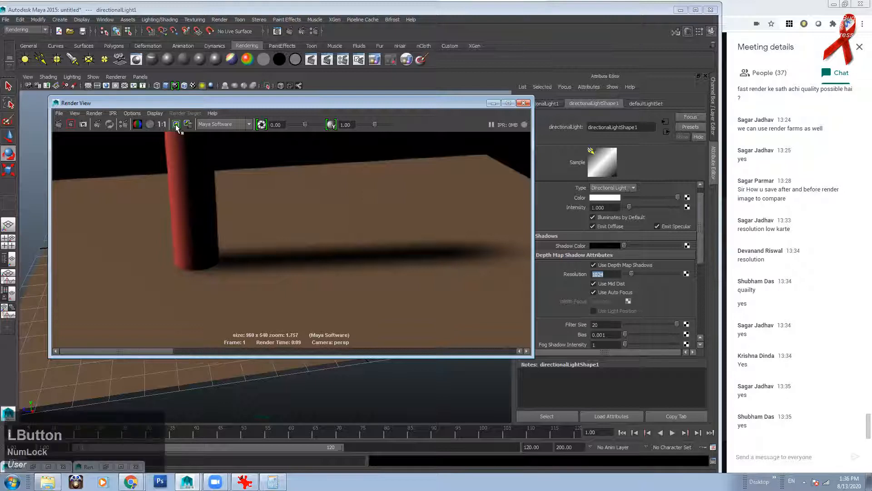
click(60, 124)
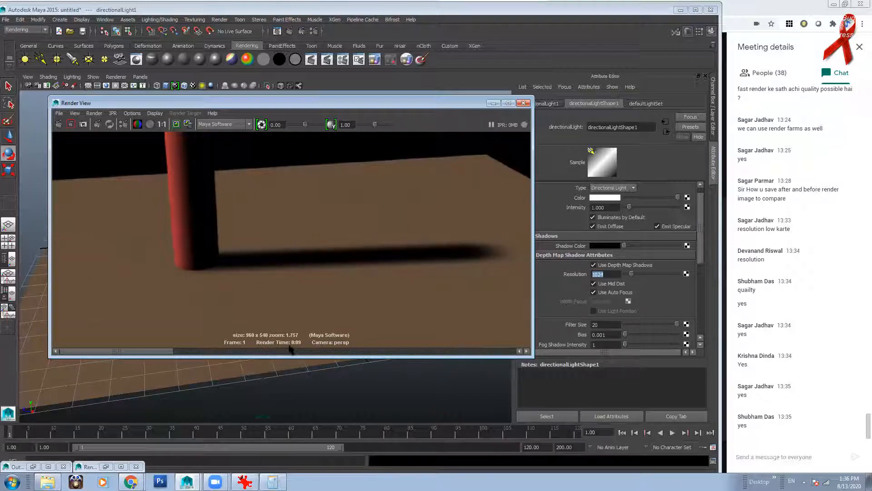
Step: Compare the stored and new renders close up where the shadow meets the cylinder's base
drag(150, 349, 233, 350)
alt+right_drag(272, 318, 482, 335)
alt+middle_drag(127, 266, 280, 249)
alt+right_drag(218, 249, 303, 259)
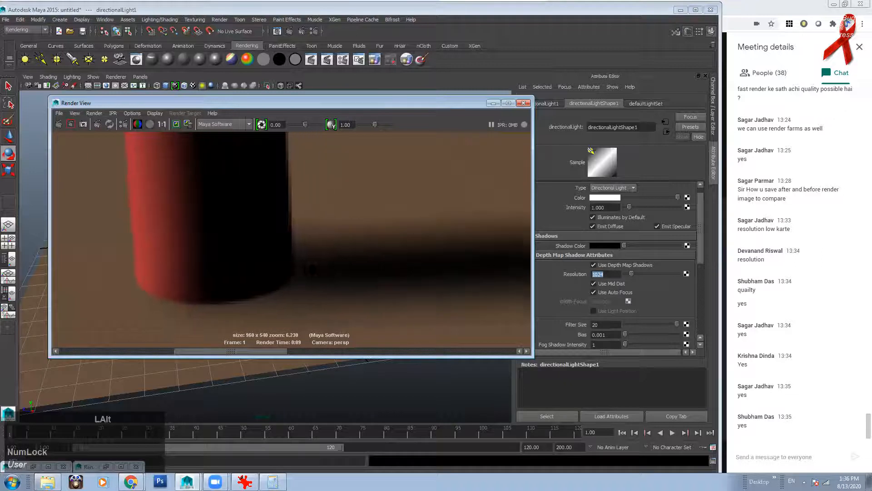
drag(234, 351, 156, 350)
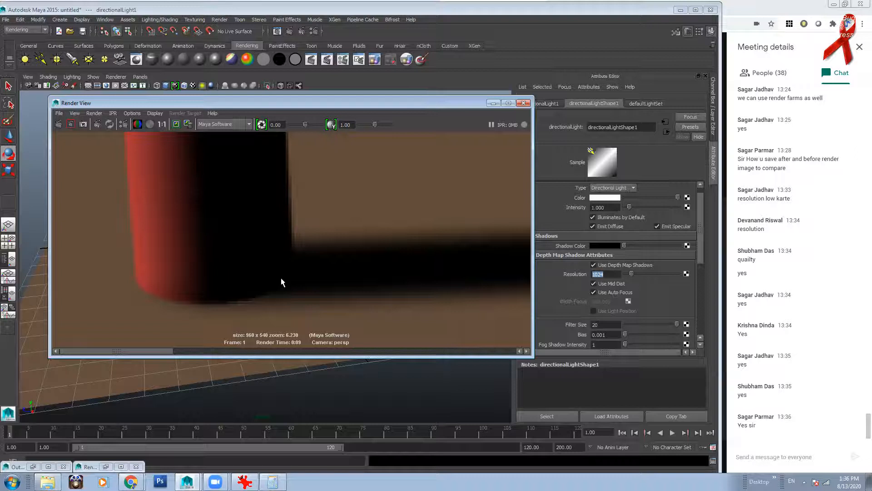
alt+right_drag(396, 255, 281, 285)
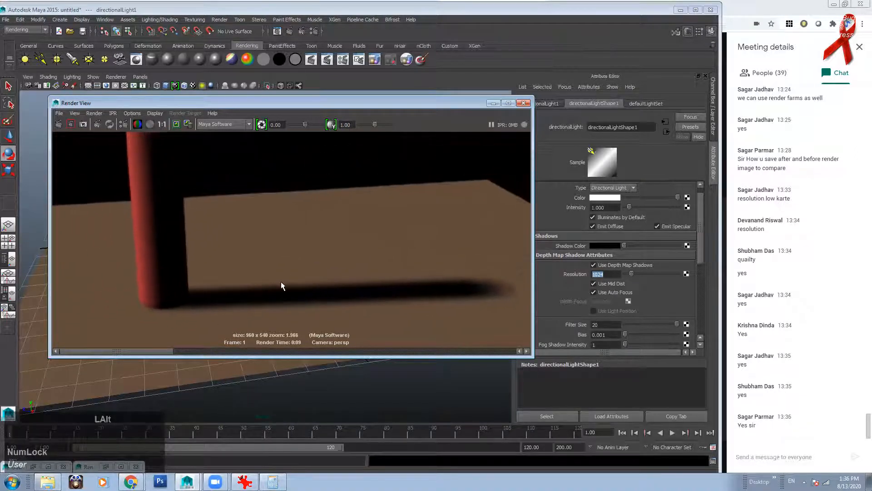
Step: Compare the full length and tip of the cylinder's shadow between the stored and new renders
mouse_move(151, 351)
mouse_down()
mouse_move(214, 353)
mouse_move(145, 359)
mouse_up()
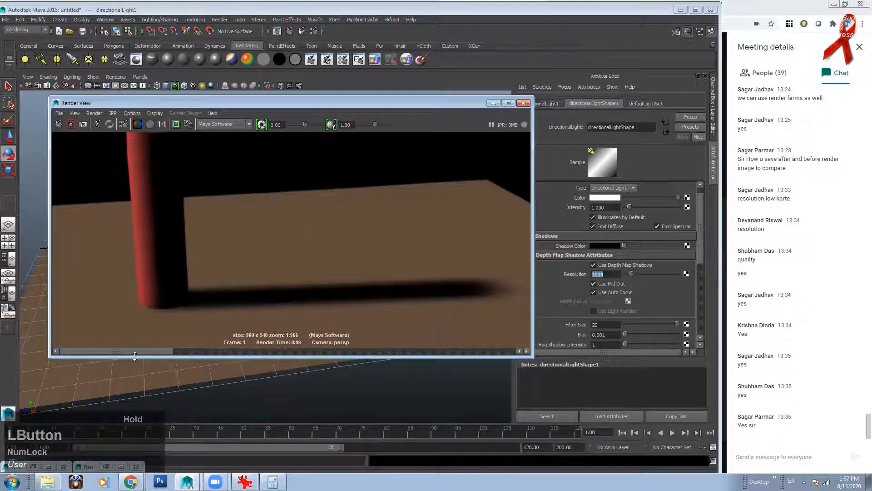
alt+right_drag(182, 318, 255, 282)
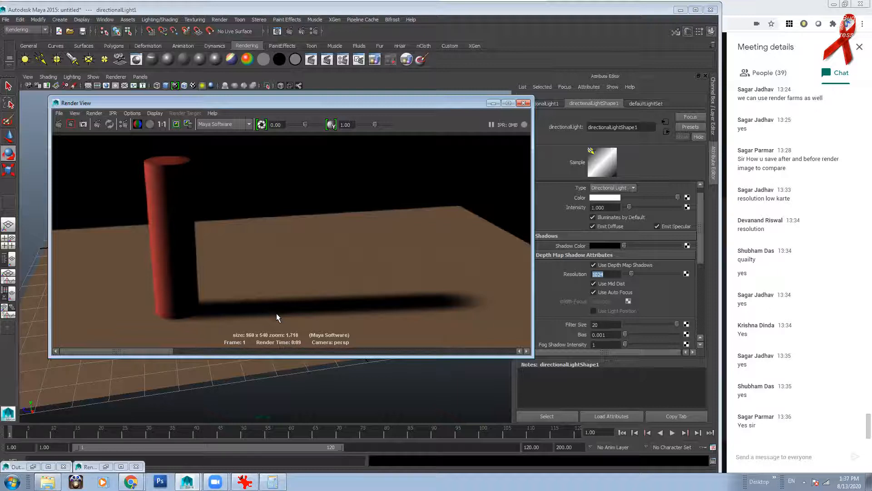
middle_drag(268, 312, 199, 301)
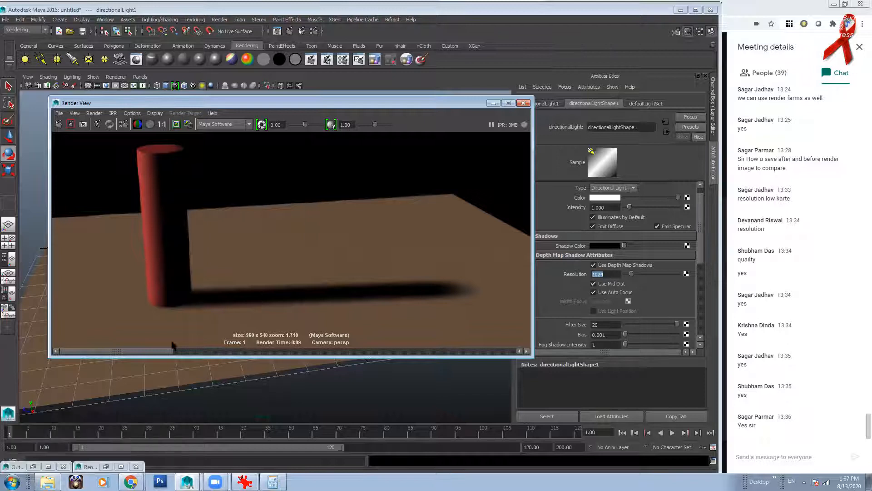
click(218, 352)
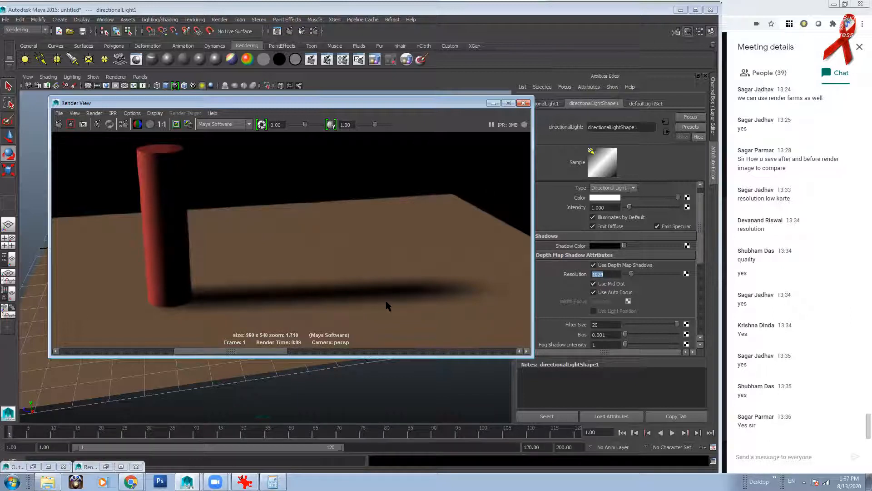
click(192, 353)
drag(191, 352, 113, 354)
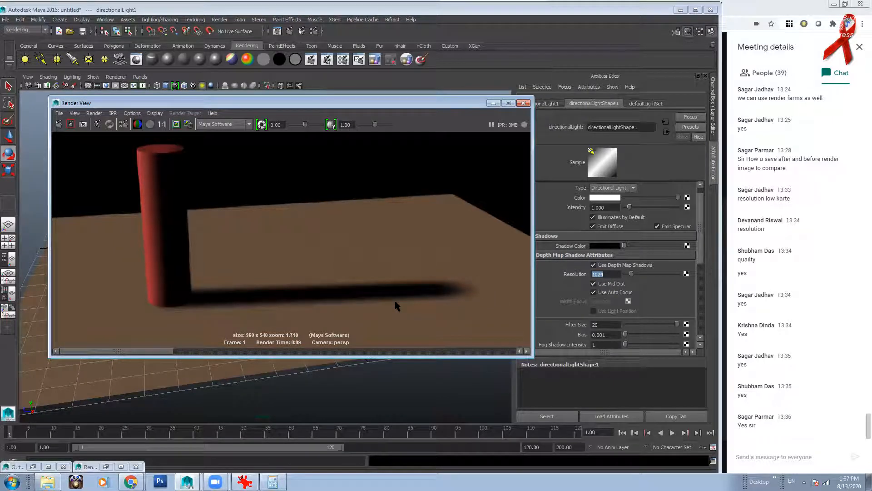
Step: Set the depth map Filter Size to 40 after checking the stored render against the new one
drag(702, 246, 701, 258)
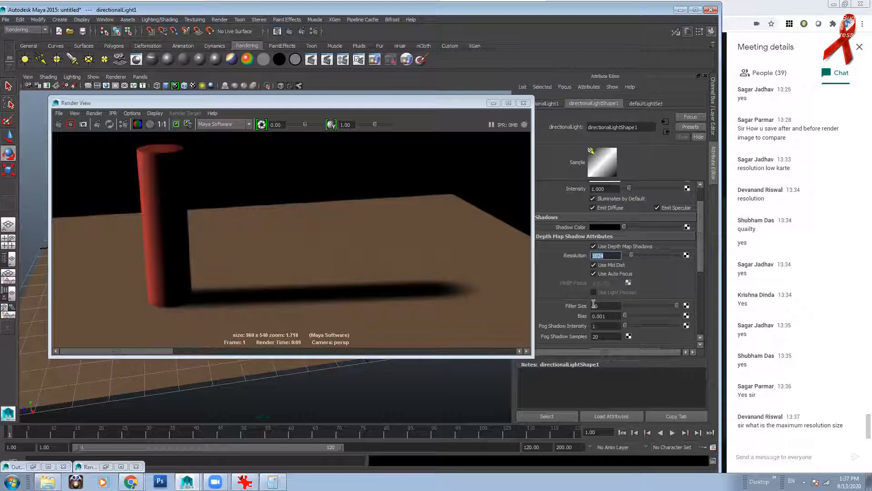
click(595, 306)
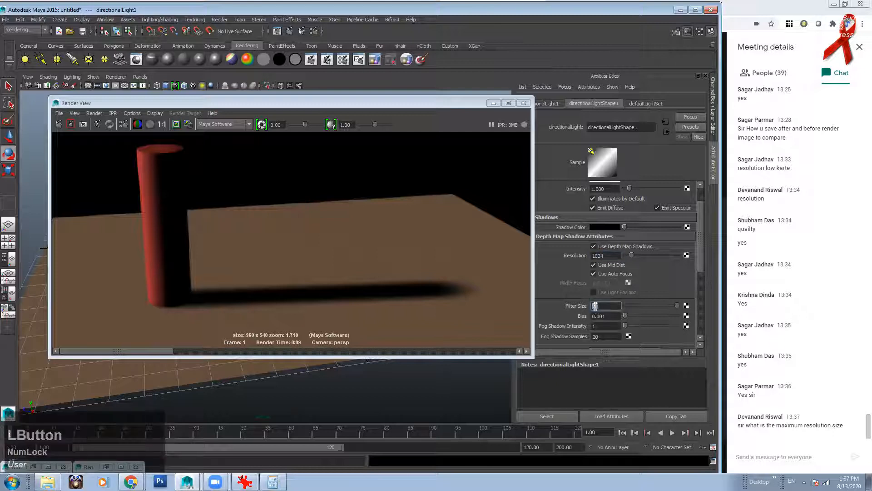
drag(164, 351, 254, 310)
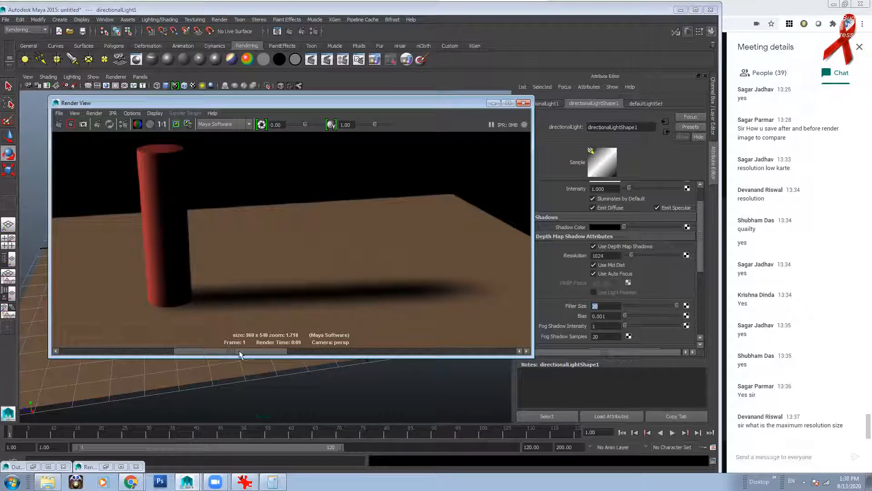
drag(241, 354, 126, 355)
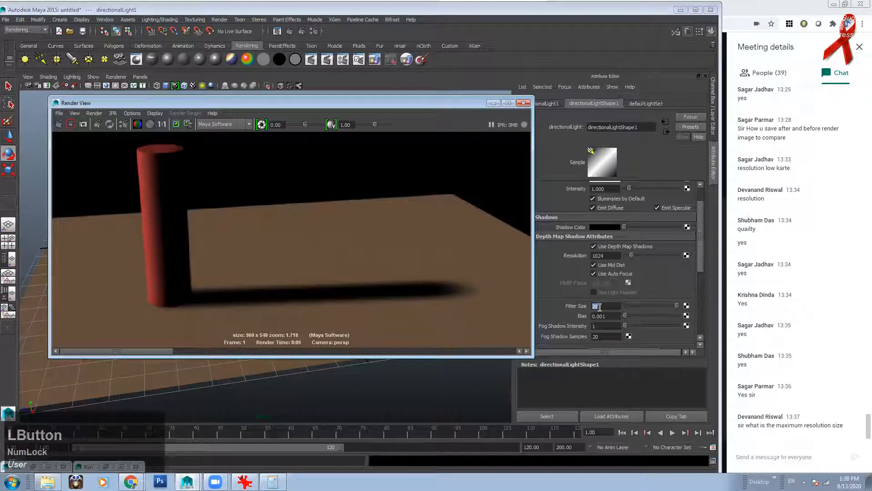
text(40)
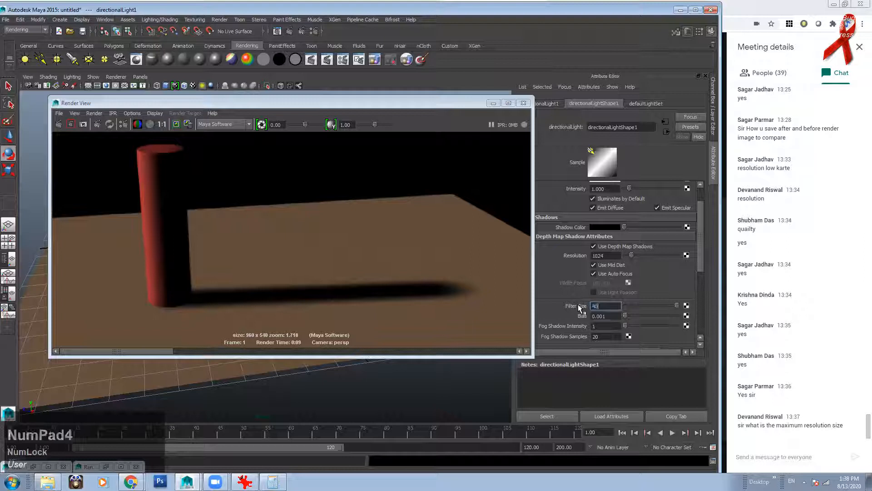
key(KP_Enter)
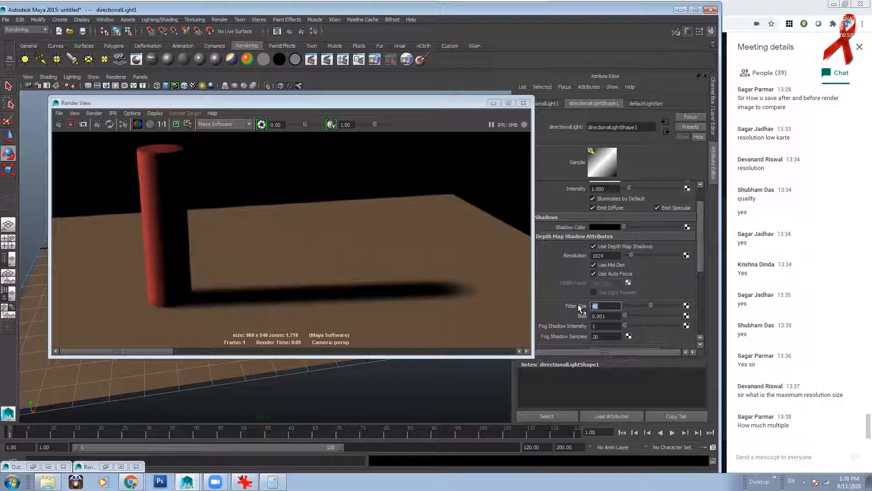
drag(606, 254, 580, 254)
drag(604, 306, 586, 305)
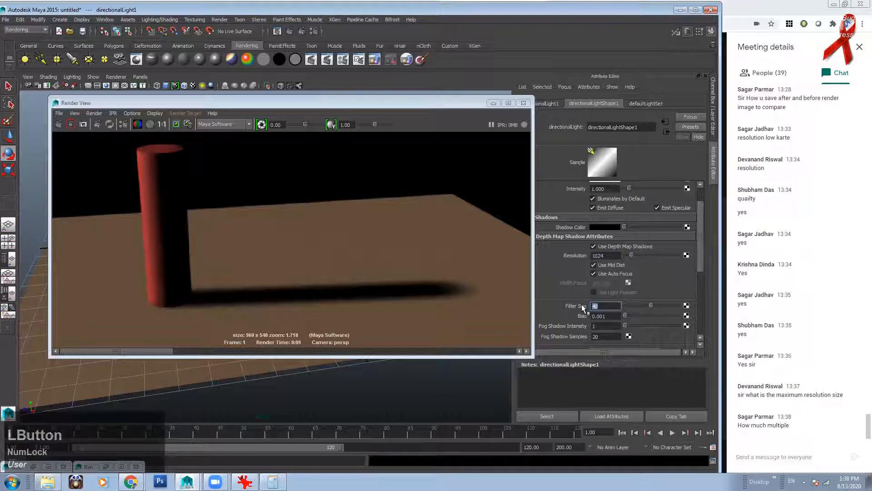
drag(608, 255, 586, 255)
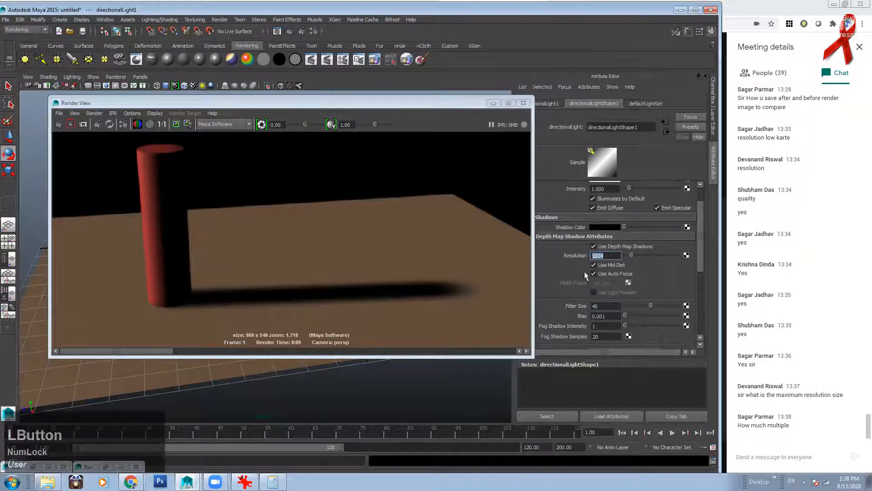
drag(604, 306, 592, 306)
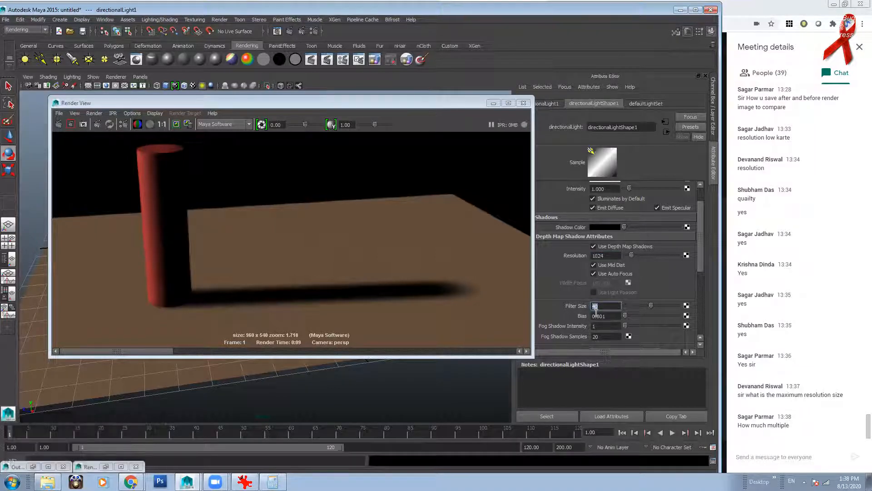
drag(607, 255, 573, 256)
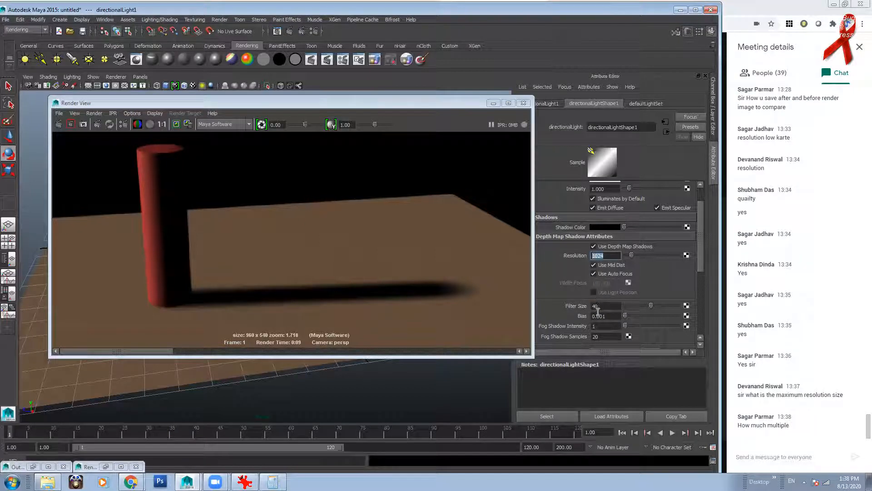
Step: Set the directional light's depth map Filter Size back to 20
drag(607, 306, 586, 306)
click(583, 305)
drag(599, 307, 581, 306)
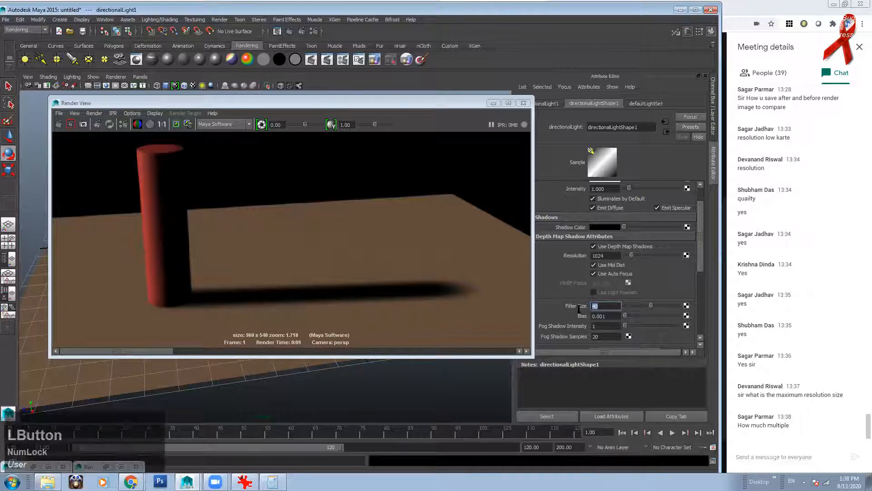
text(20)
key(Return)
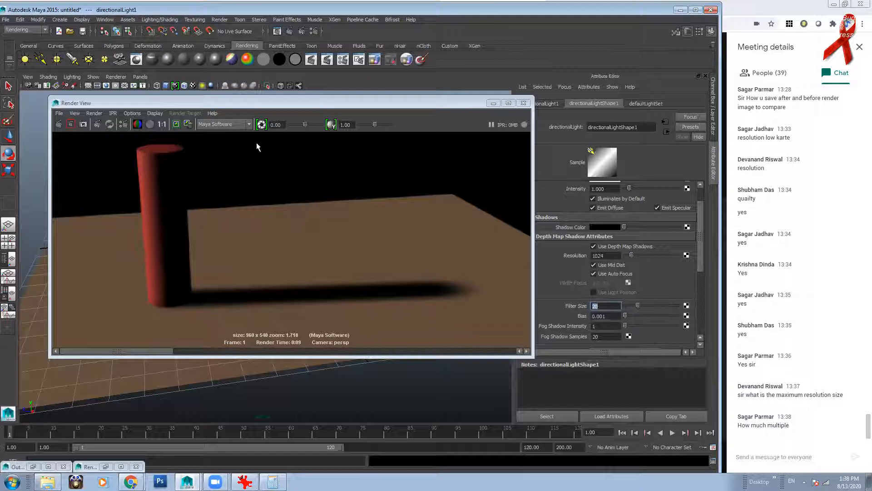
Step: Store the current render, then re-render the view with the directional light's depth map Filter Size set to 40
click(177, 124)
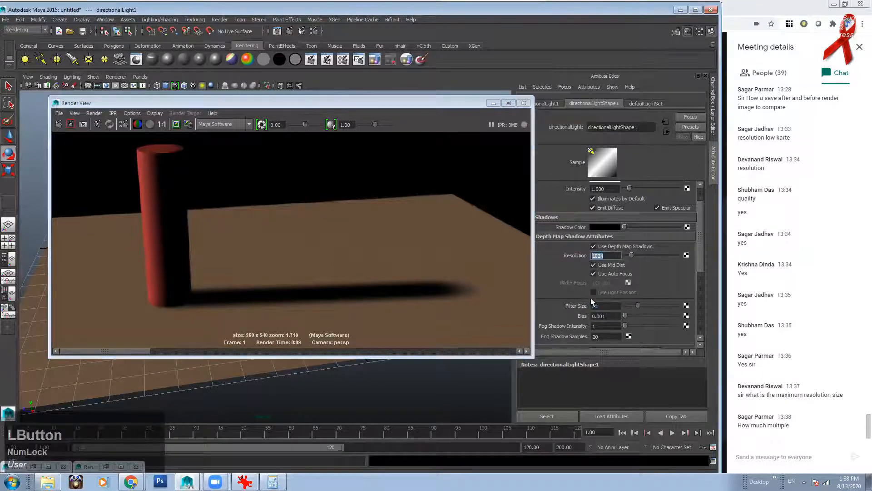
text(40)
key(Return)
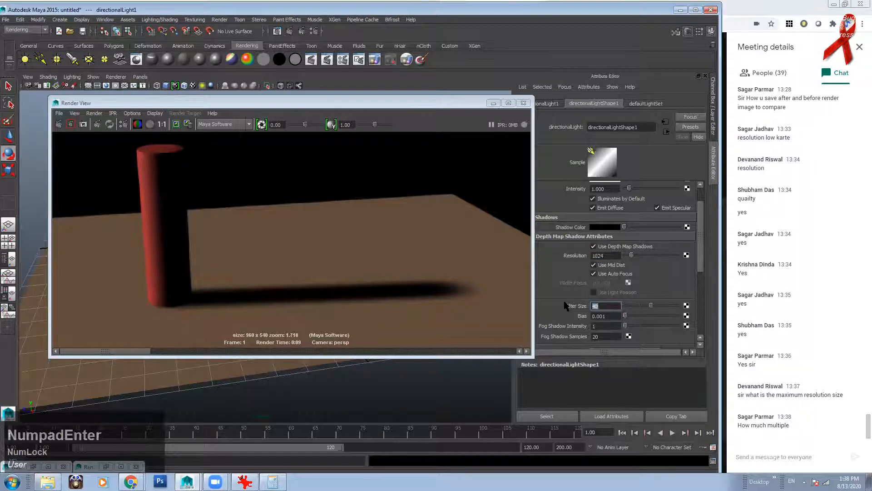
click(59, 124)
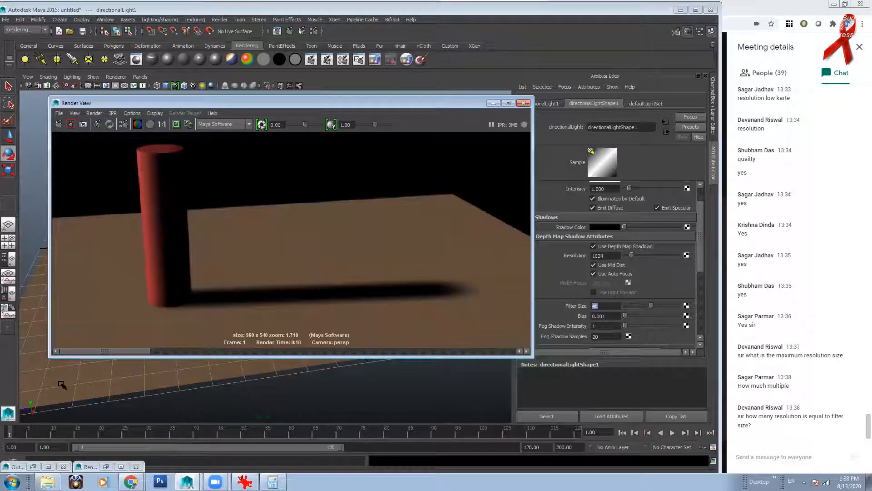
Step: Compare the cylinder's shadow edges and tip between the stored render and the Filter Size 40 render
mouse_move(117, 354)
mouse_down()
mouse_move(175, 352)
mouse_move(127, 355)
mouse_up()
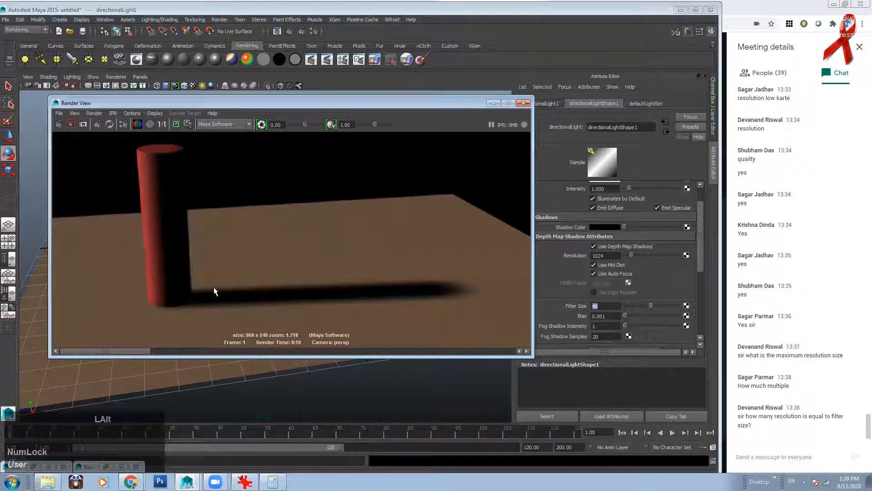
alt+right_drag(214, 290, 272, 294)
alt+middle_drag(273, 294, 276, 290)
drag(137, 352, 96, 336)
alt+right_drag(363, 234, 286, 244)
alt+middle_drag(286, 243, 246, 251)
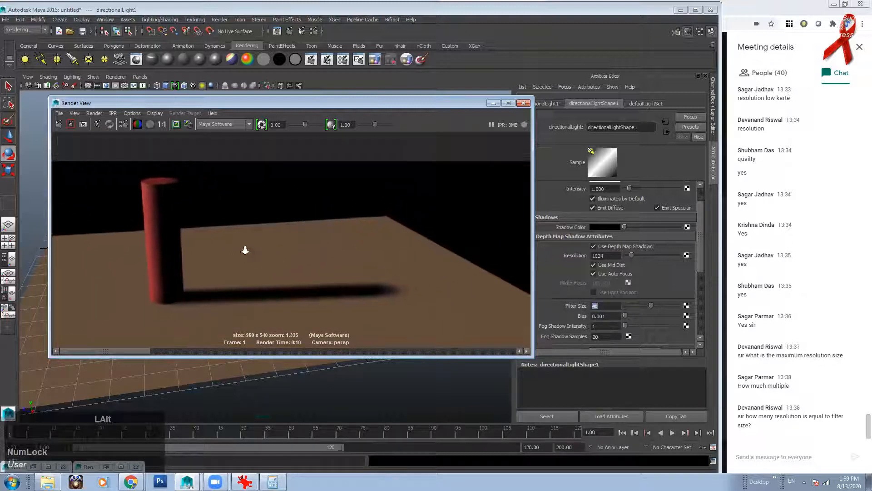
alt+right_drag(245, 251, 272, 249)
Step: Set the depth map Filter Size to 60, re-render the view and check it against the stored render
text(60)
key(Return)
key(KP_Enter)
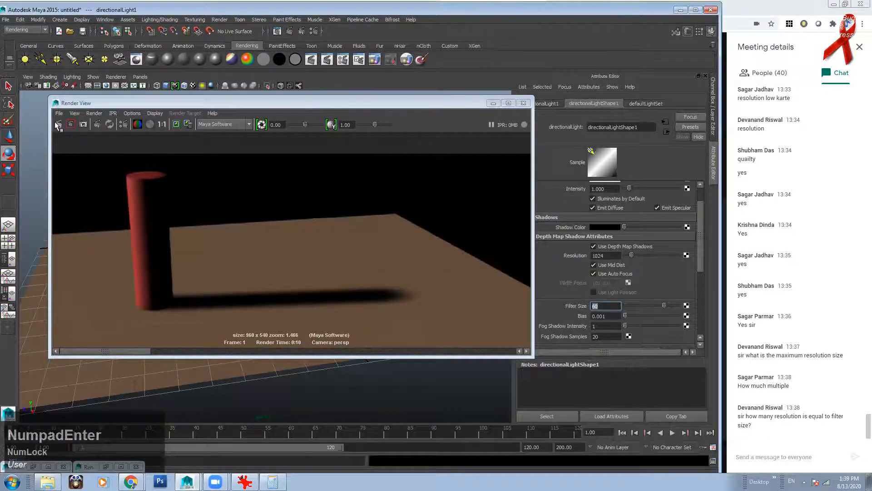
click(56, 123)
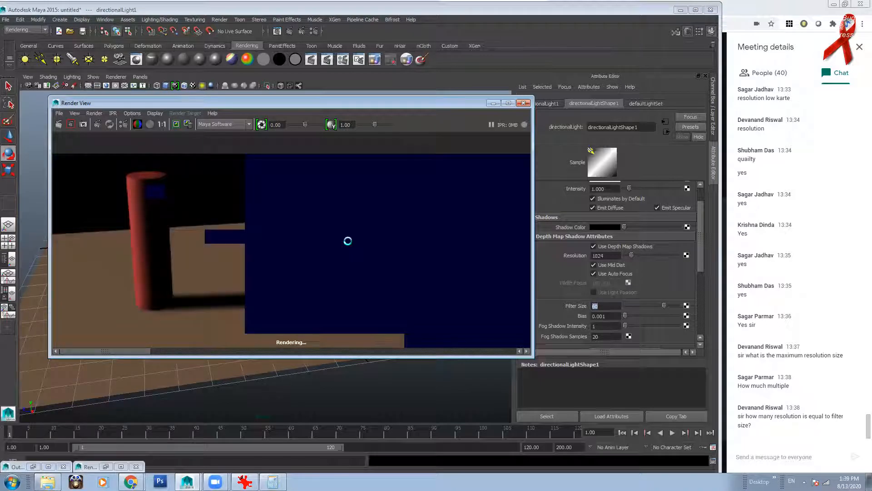
mouse_move(93, 351)
mouse_down()
mouse_move(259, 355)
mouse_move(84, 355)
mouse_move(105, 359)
mouse_up()
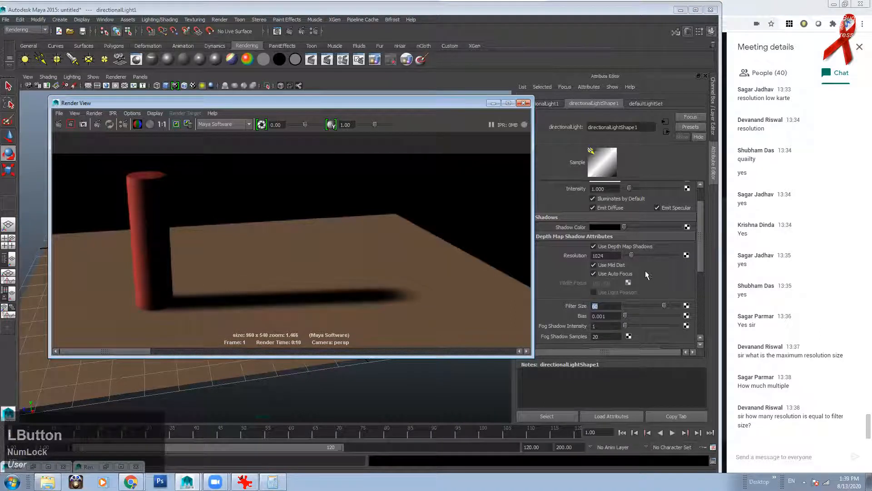
Step: Set the depth map Resolution to 2048 and re-render the view
double_click(612, 255)
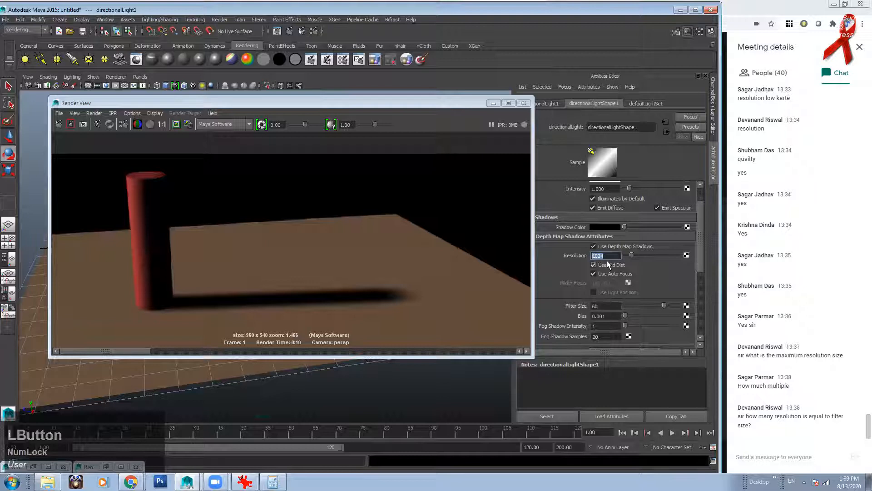
text(2048)
key(Return)
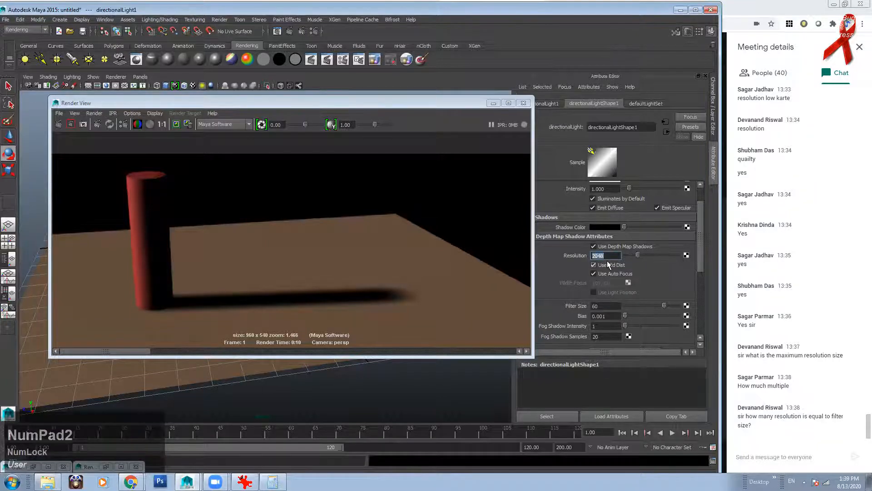
click(59, 124)
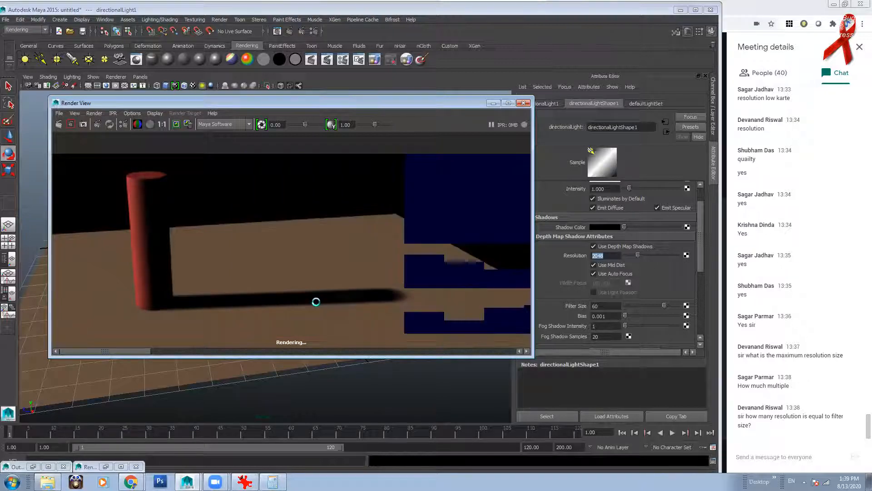
Step: Compare the stored and Resolution 2048 renders close up along the cylinder's shadow
drag(86, 351, 215, 350)
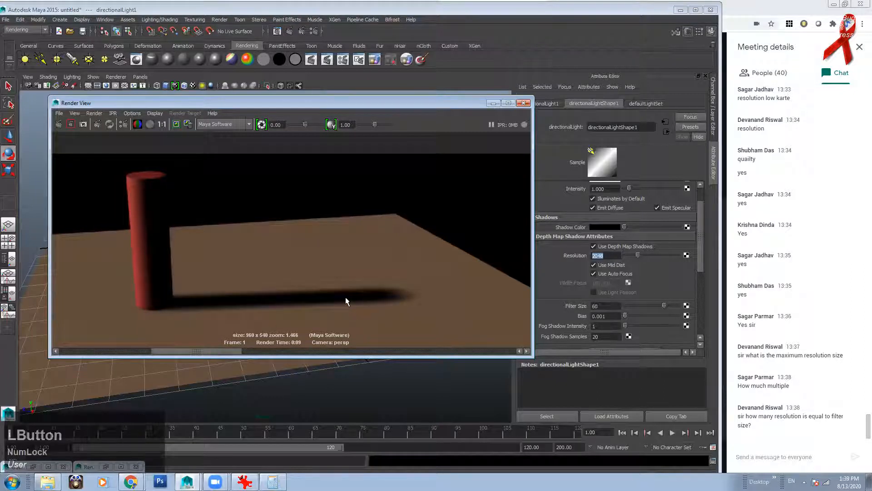
scroll(351, 281, up, 3)
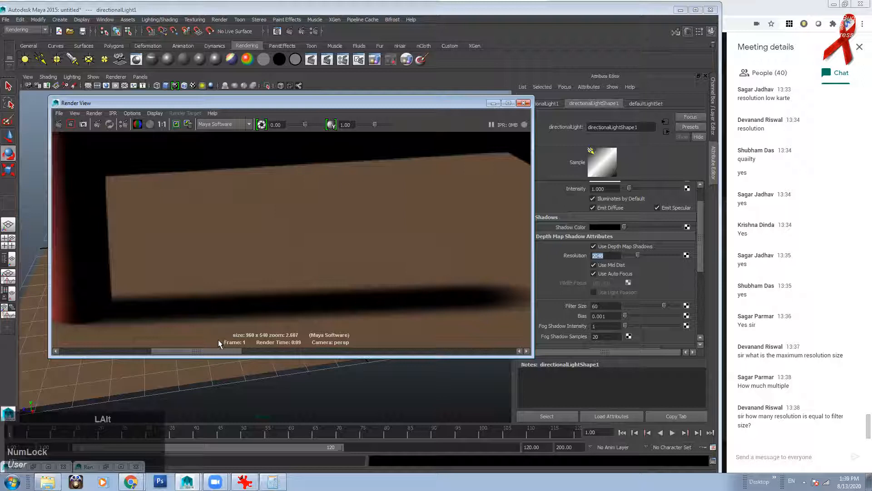
drag(189, 351, 139, 346)
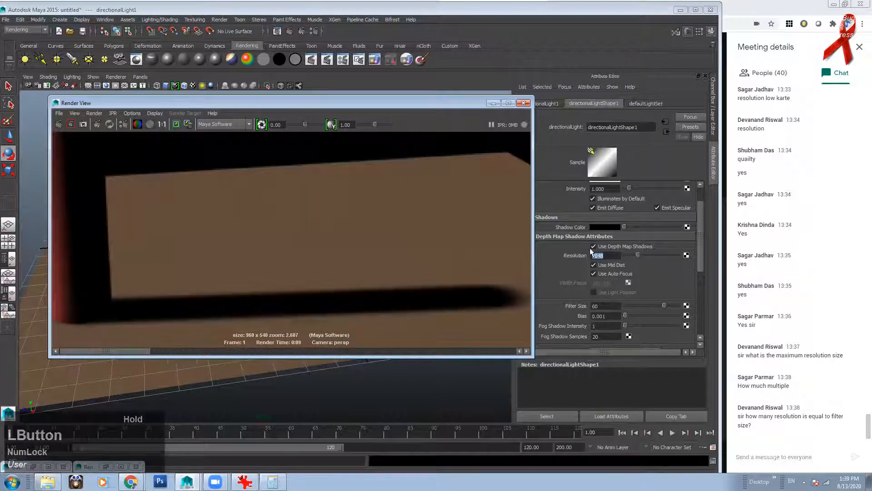
Step: Set the depth map Filter Size to 125, store the current render and re-render the view
click(596, 306)
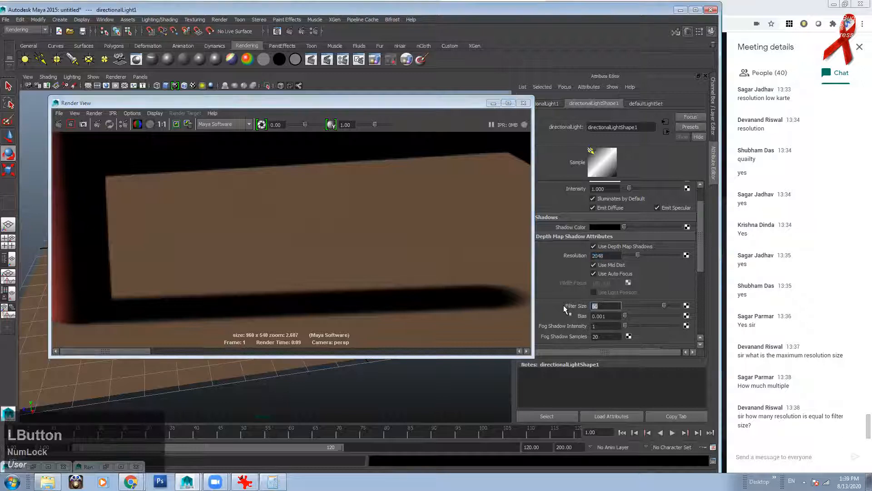
text(150)
key(Return)
text(125)
key(KP_Enter)
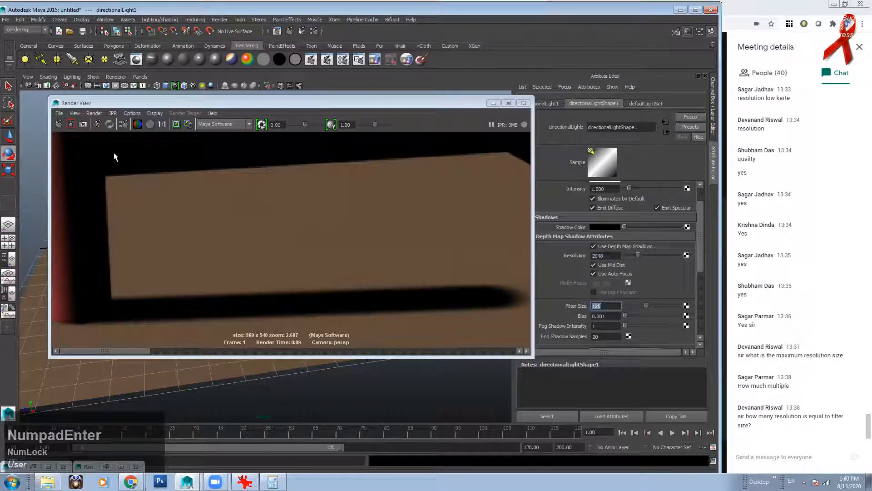
click(176, 124)
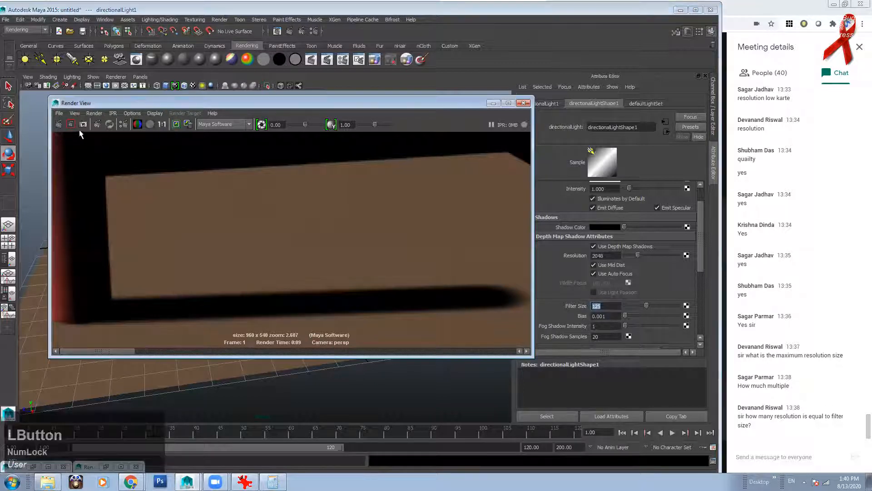
click(58, 124)
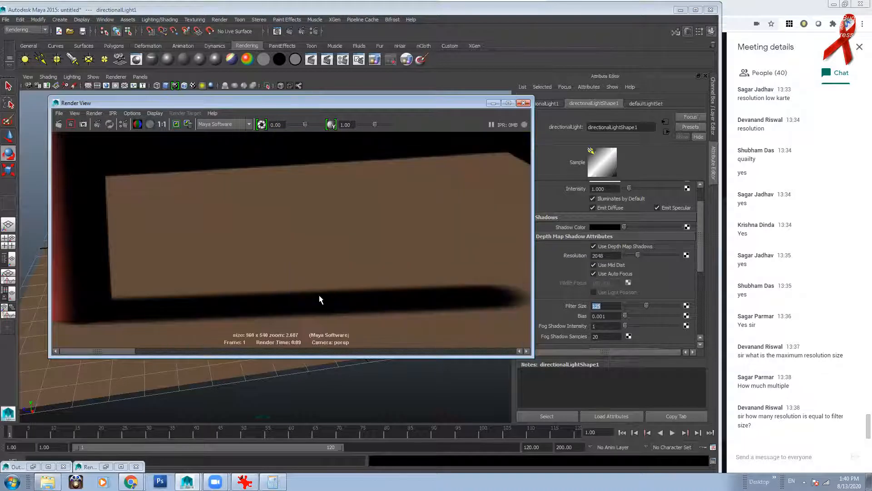
Step: Compare the stored and Filter Size 125 renders over the whole cylinder and its shadow
drag(130, 351, 103, 351)
alt+right_drag(204, 277, 150, 263)
alt+middle_drag(245, 254, 220, 276)
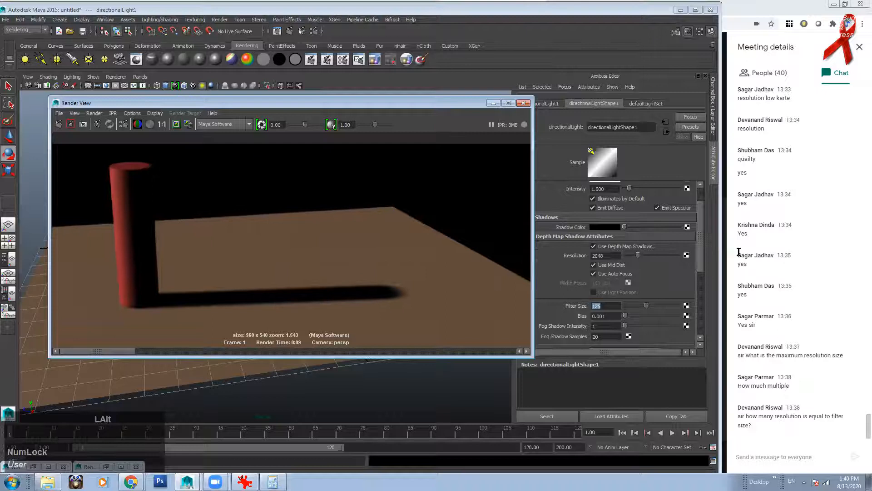
Step: Set the directional light's depth map Resolution to 800
mouse_move(700, 242)
mouse_down()
mouse_move(698, 304)
mouse_move(700, 243)
mouse_up()
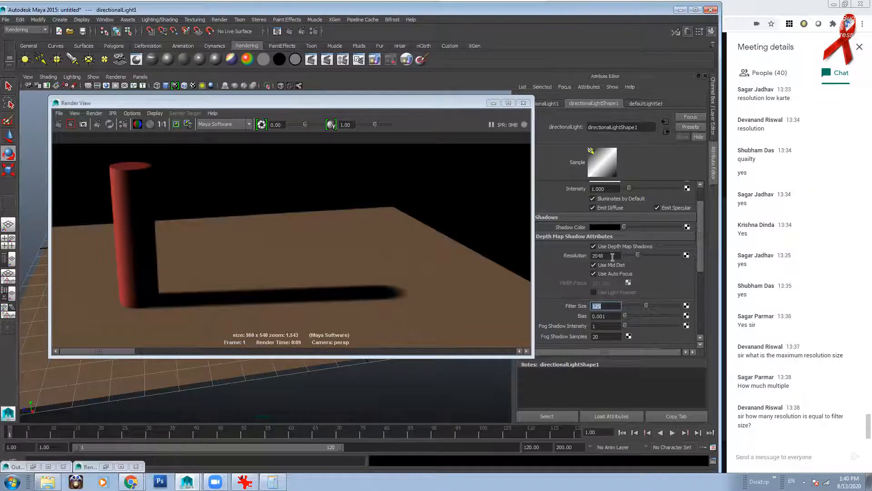
click(607, 256)
text(51)
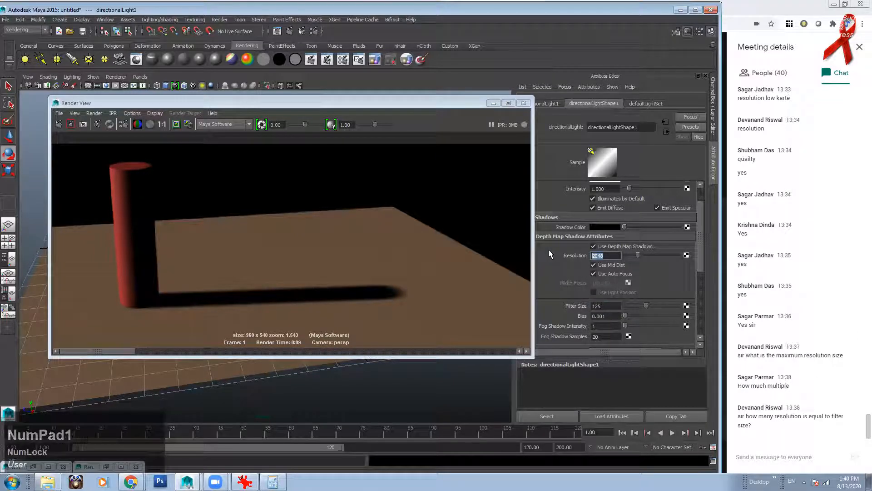
key(BackSpace)
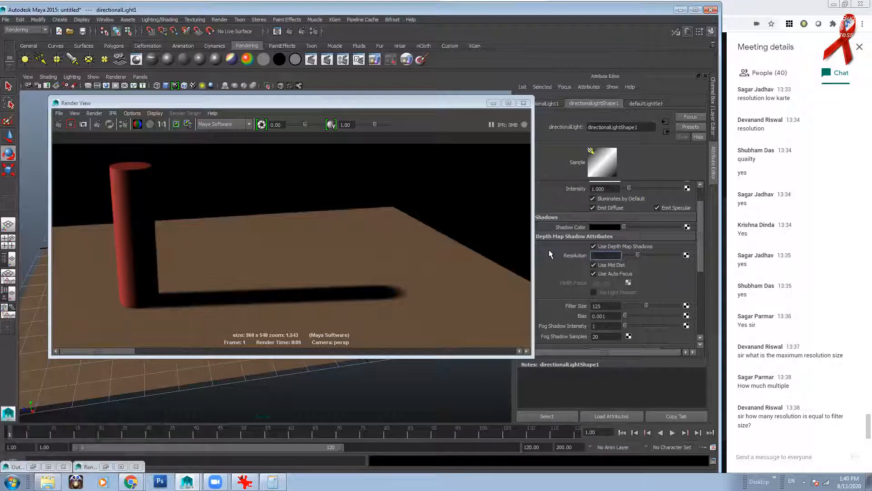
text(1000)
key(KP_Enter)
text(800)
key(KP_Enter)
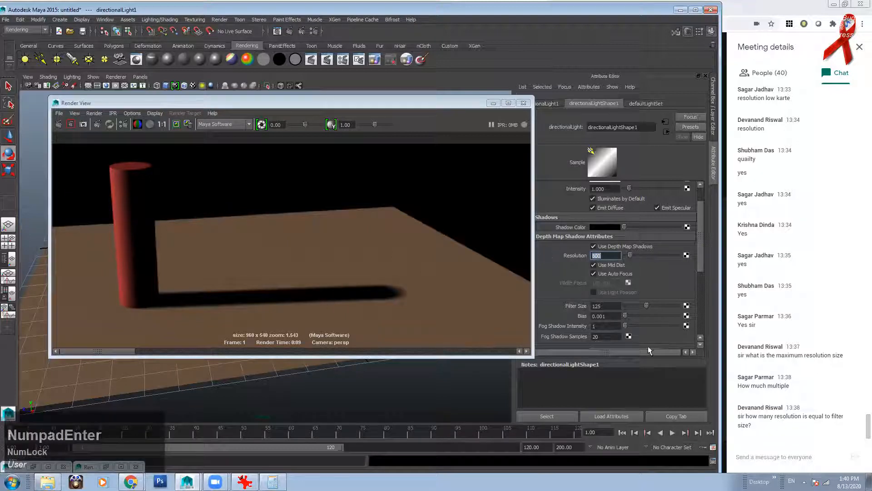
Step: Set the depth map Filter Size to 25 and re-render the view
click(604, 306)
text(25)
key(KP_Enter)
click(59, 125)
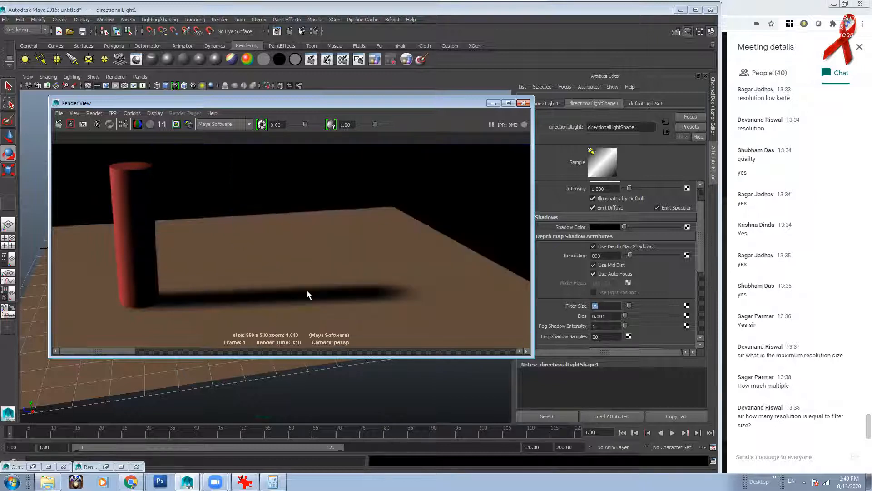
Step: Set the depth map Resolution to 1024 and re-render the view
click(603, 255)
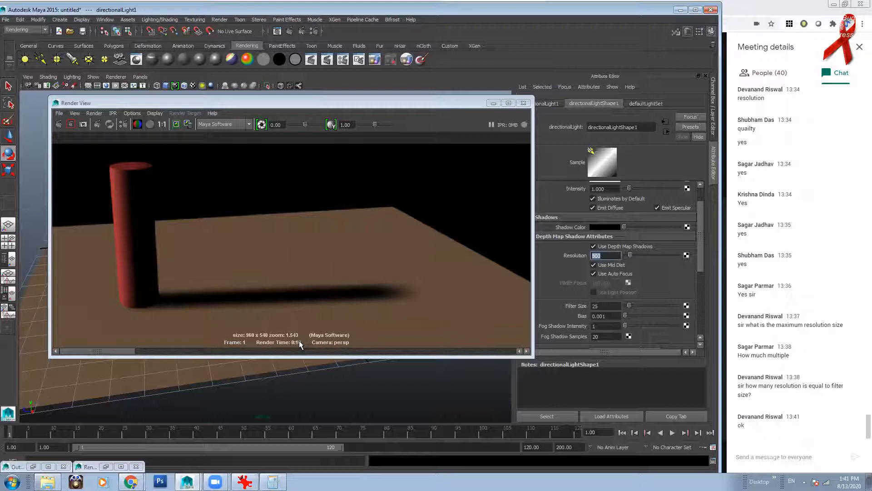
text(1024)
key(KP_Enter)
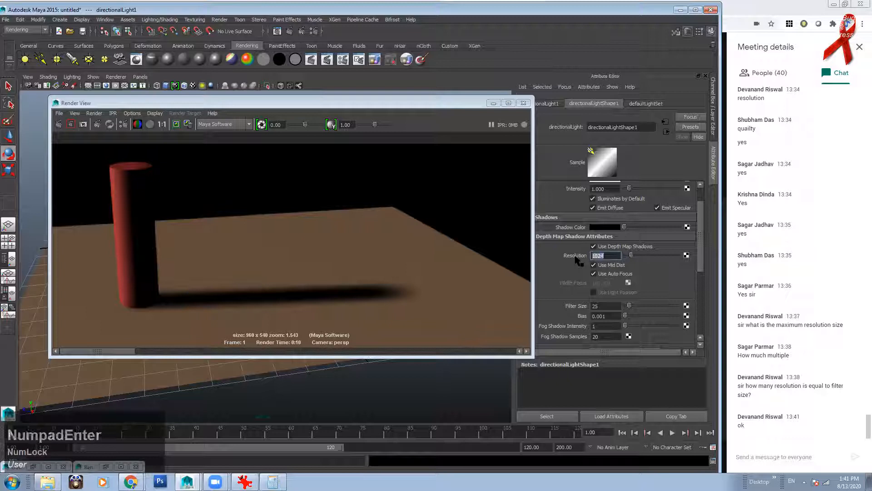
click(58, 124)
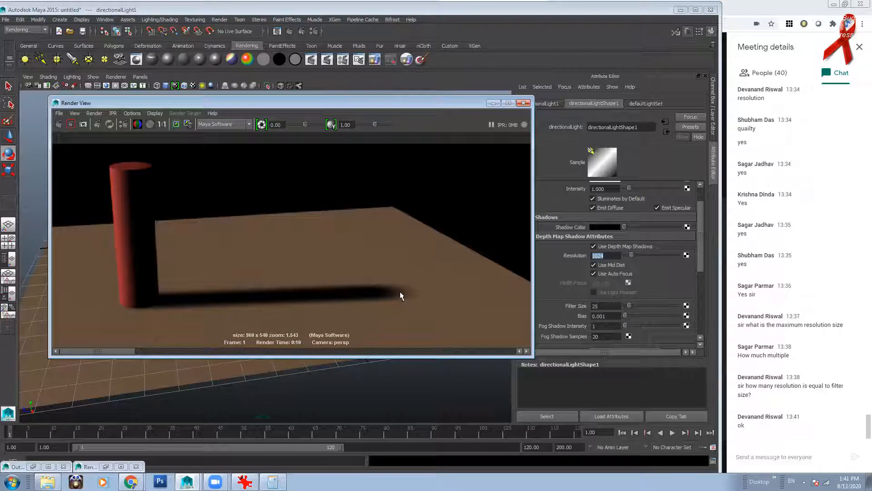
Step: Set the depth map Resolution to 512 and re-render the view
click(549, 256)
text(512)
key(KP_Enter)
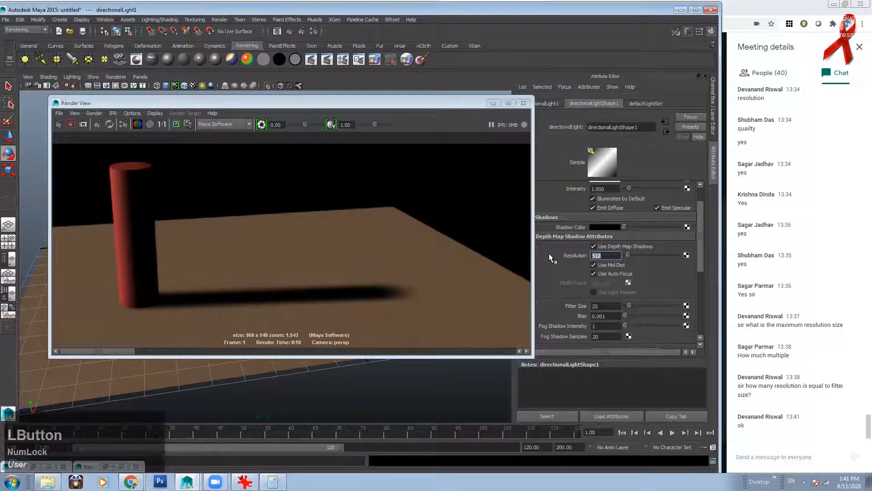
click(58, 127)
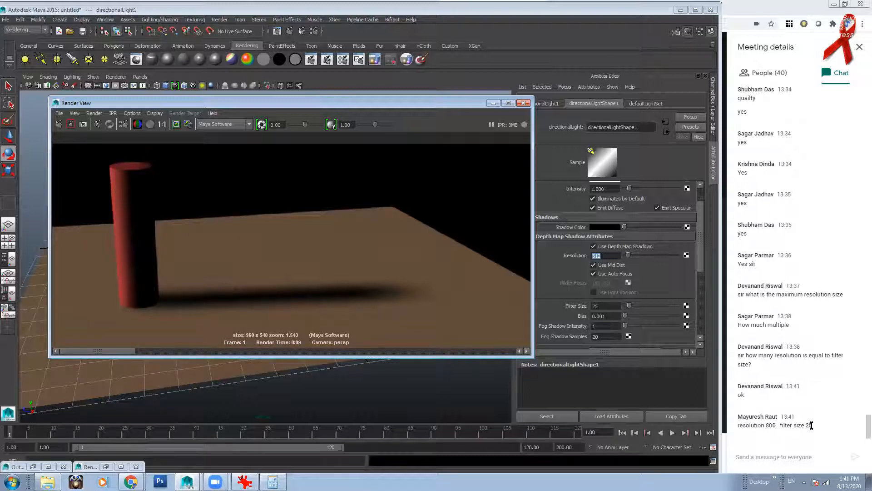
Step: Open the directional light's depth map Resolution value for editing
click(609, 255)
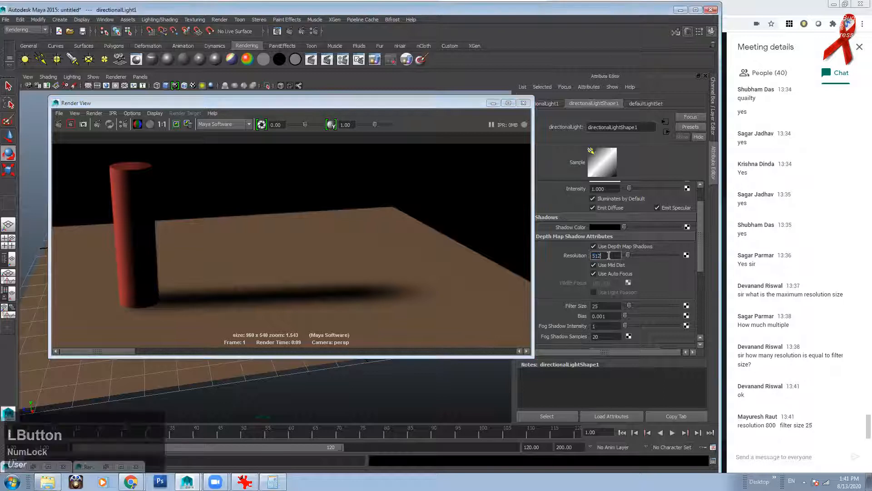
Step: Set the directional light's depth map shadow resolution to 1024 and filter size to 35, and render the frame again
text(1024)
key(Return)
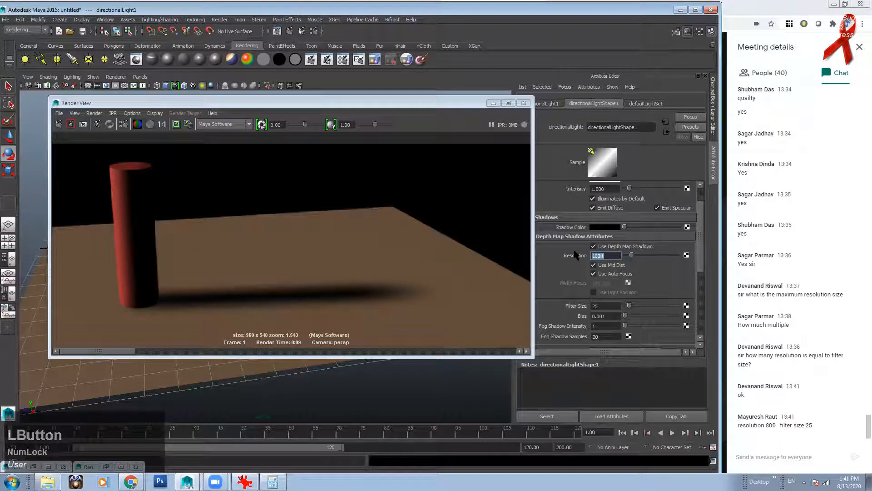
click(601, 306)
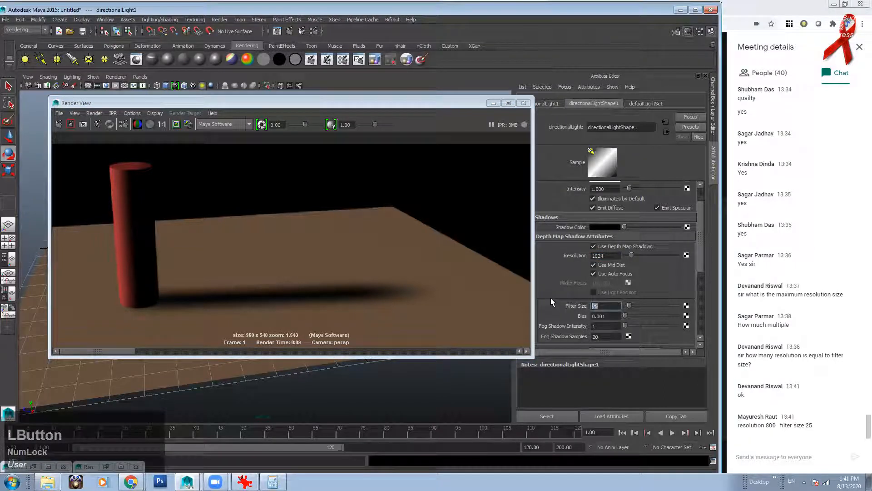
text(35)
key(KP_Enter)
click(58, 124)
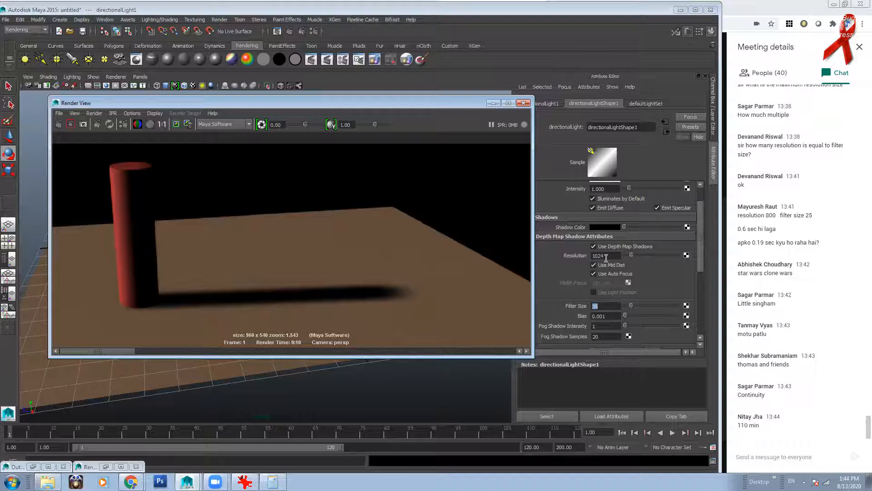
Step: Switch to Calculator and multiply 110 by 60 by 24 to work out a 110-minute film's frame count
click(272, 481)
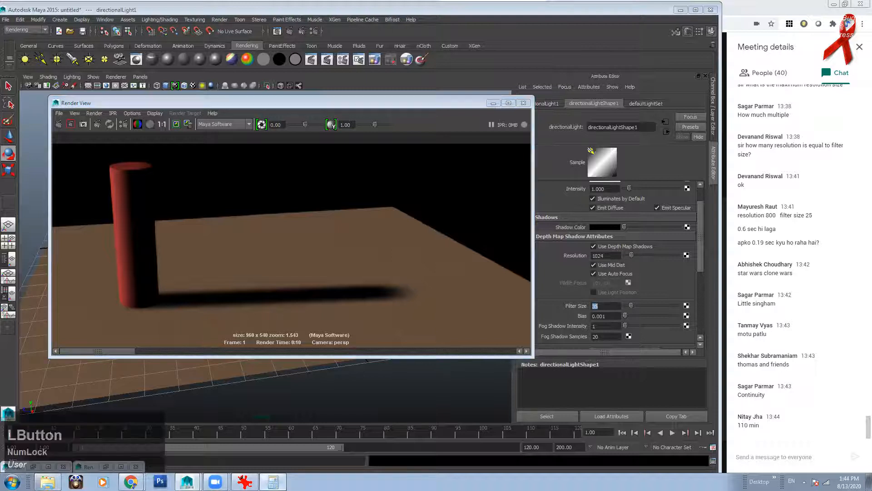
click(256, 218)
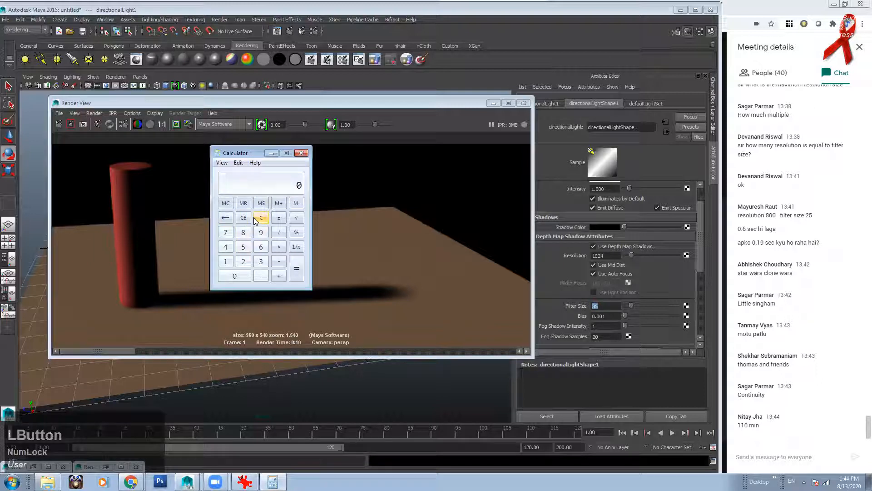
text(110 * 60 *)
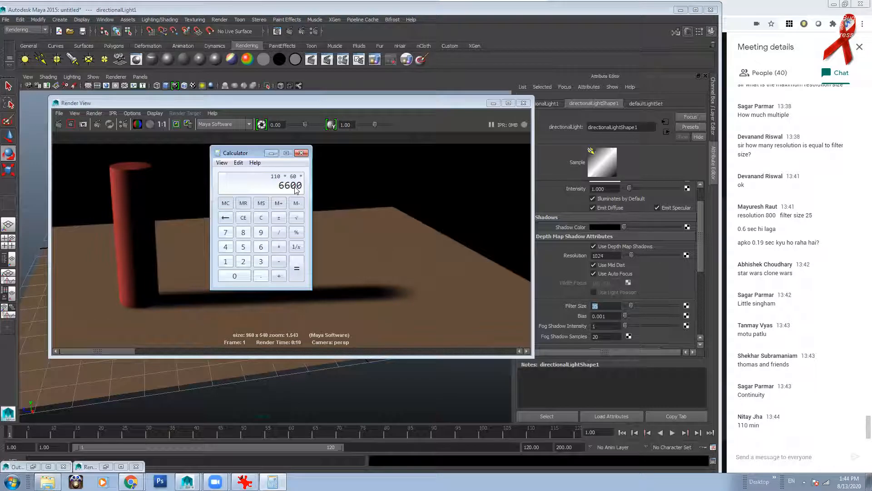
key(KP_Multiply)
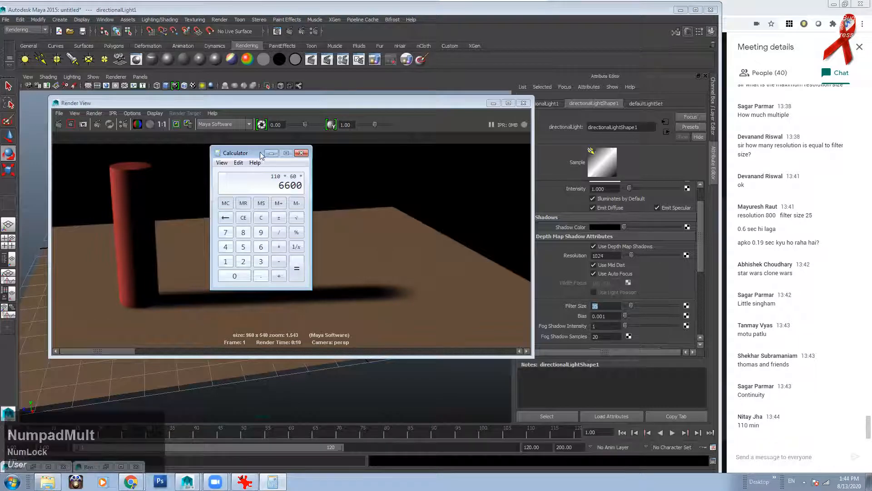
drag(262, 153, 250, 153)
text(24)
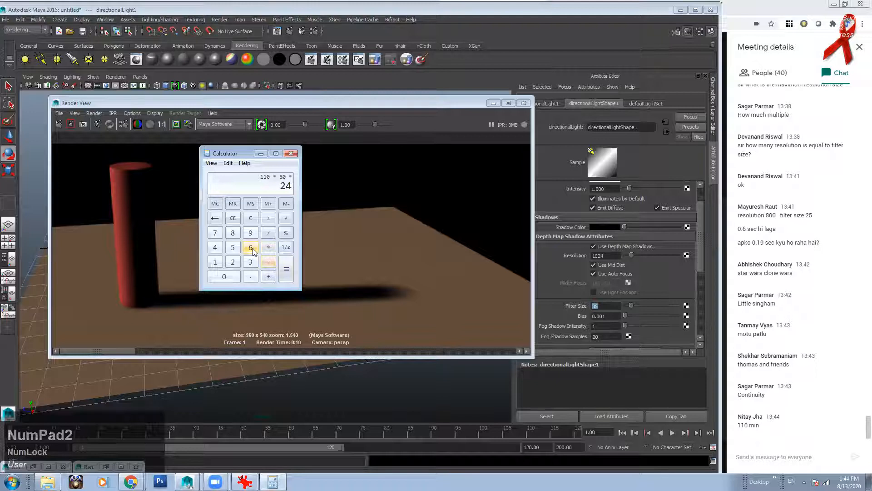
click(268, 247)
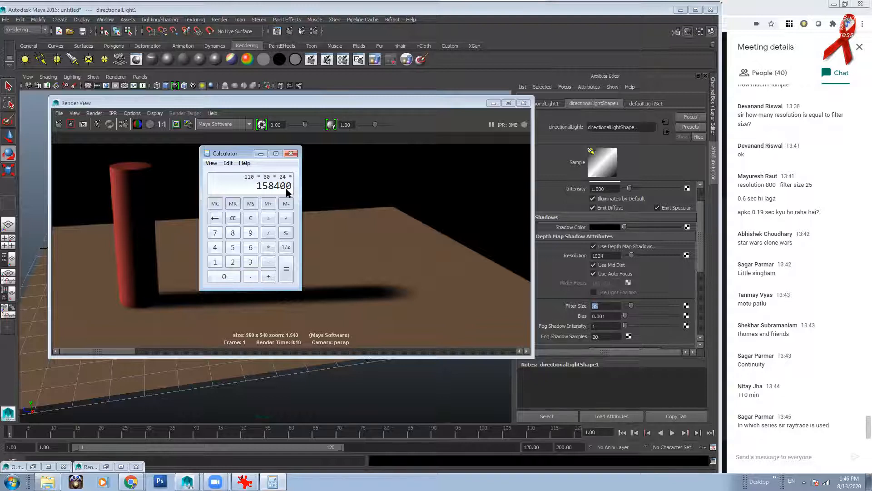
Step: Switch to the Google Meet chat and send the message "Depth Map Shadows - 3d Animated Series"
click(753, 455)
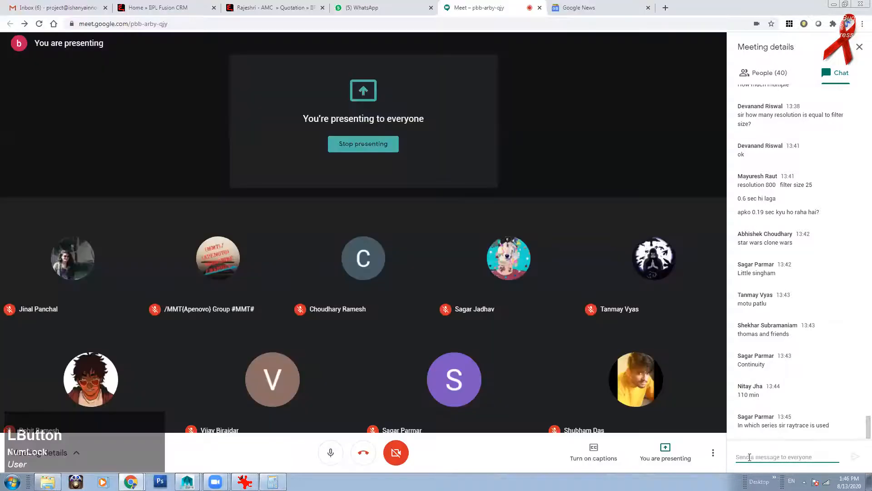
text(Depth Map Shadows -)
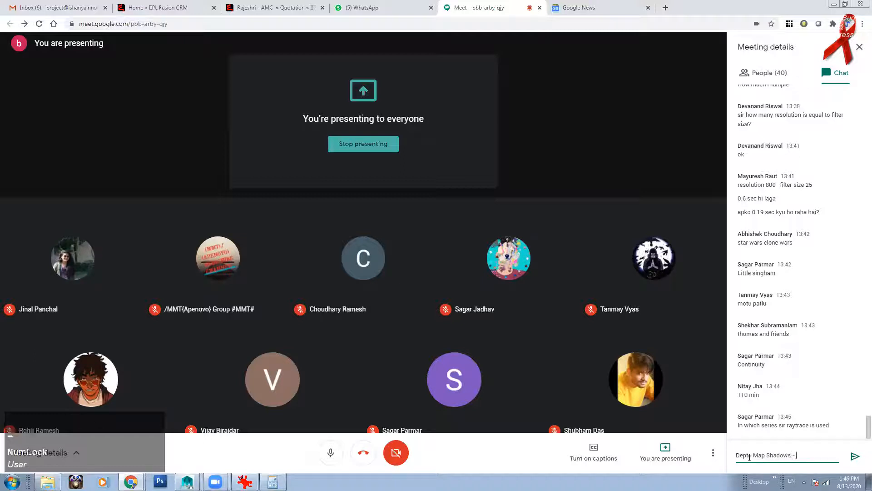
text(3d Animated Series)
key(Return)
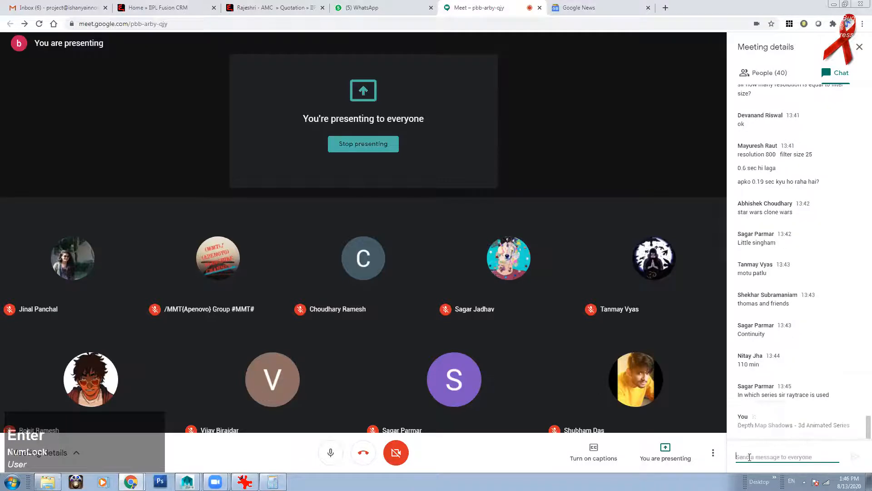
Step: Send a second chat message reading "Ray Traced Shadows - Realism , VFX"
text(Ray Traced -)
key(BackSpace)
key(BackSpace)
text(Shadows - Realism , v)
key(BackSpace)
text(VFX)
key(Return)
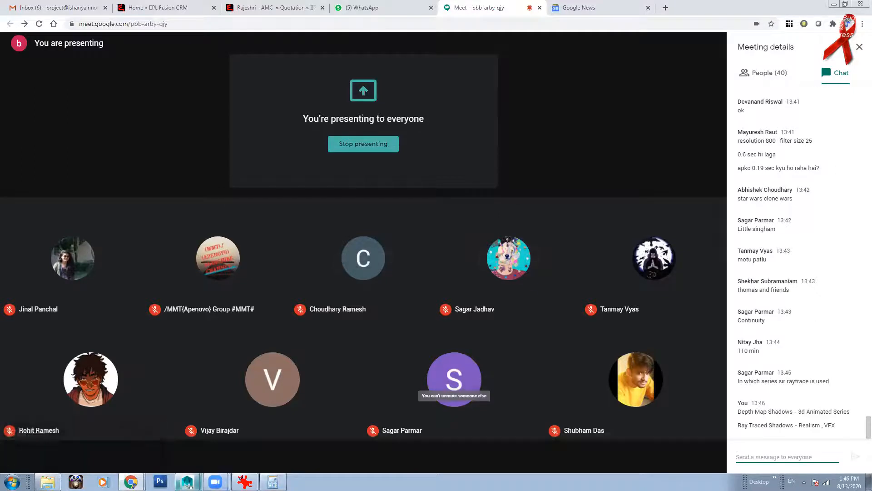
Step: Switch back to Maya, close the Render View and clear the selection in the scene
click(187, 482)
click(188, 463)
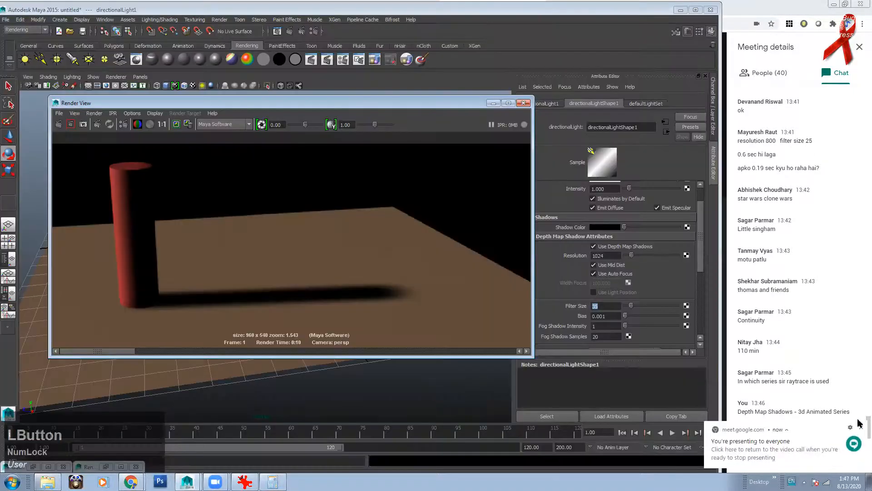
drag(107, 352, 82, 353)
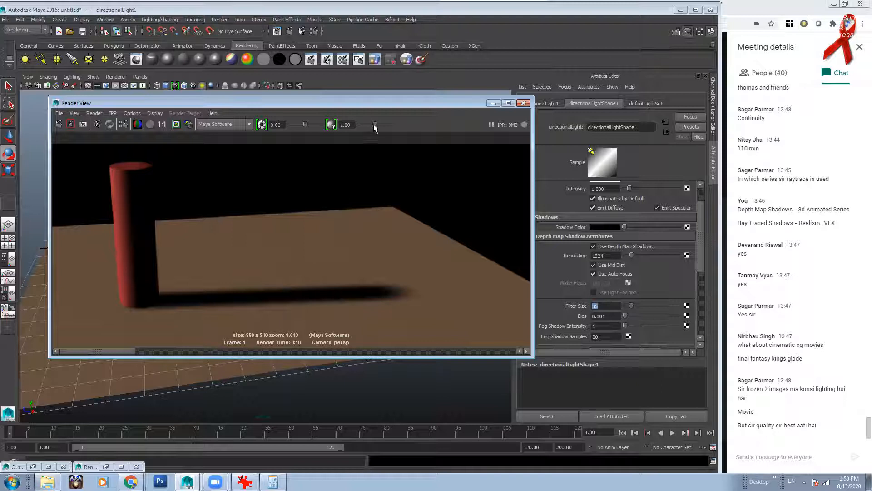
drag(376, 103, 353, 100)
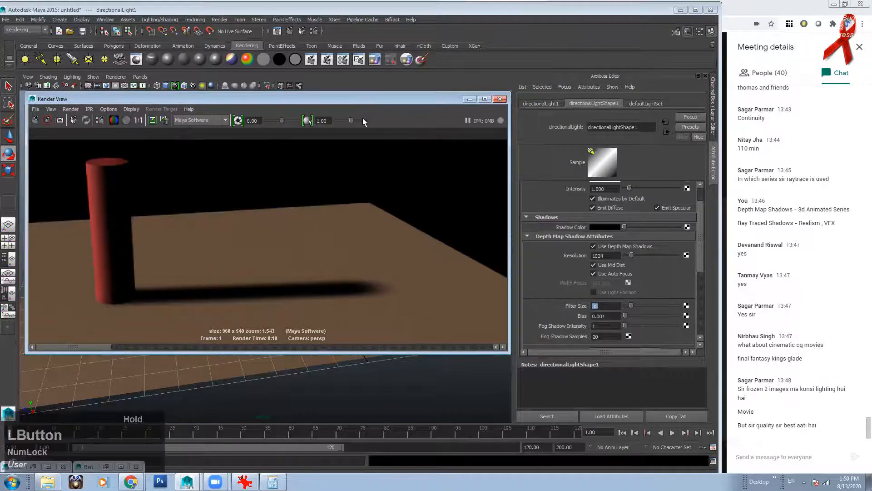
scroll(700, 252, down, 2)
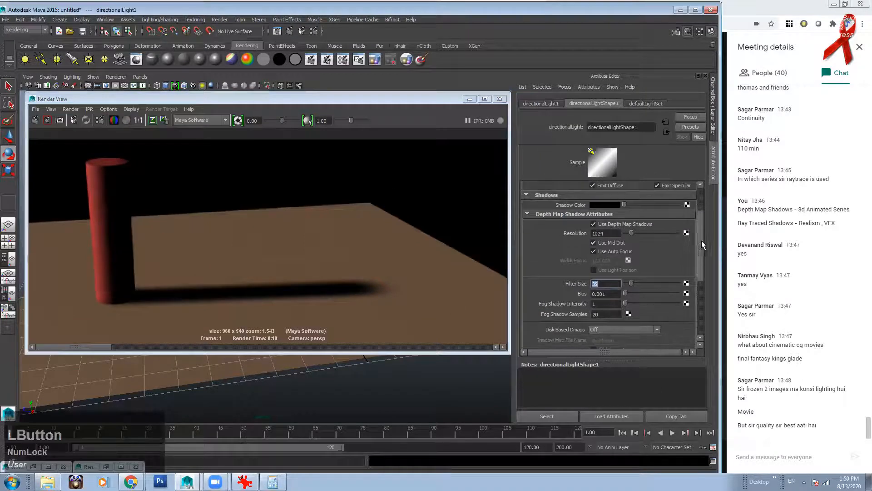
drag(698, 252, 712, 236)
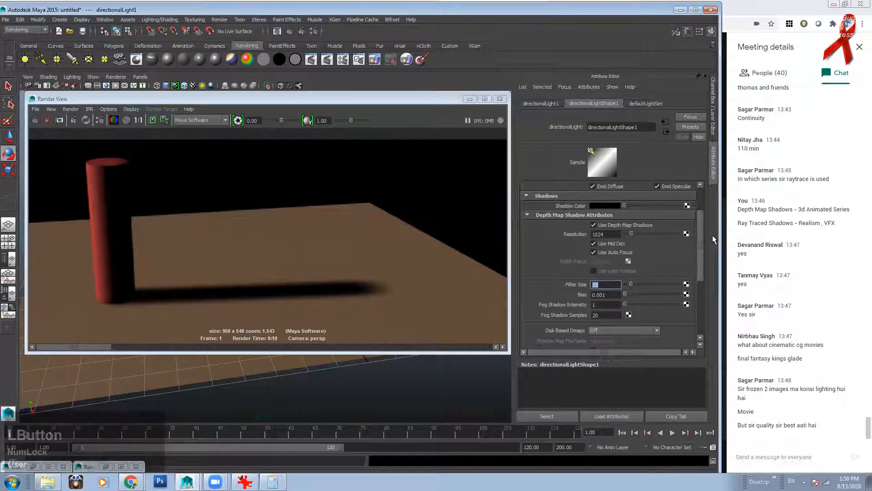
click(499, 99)
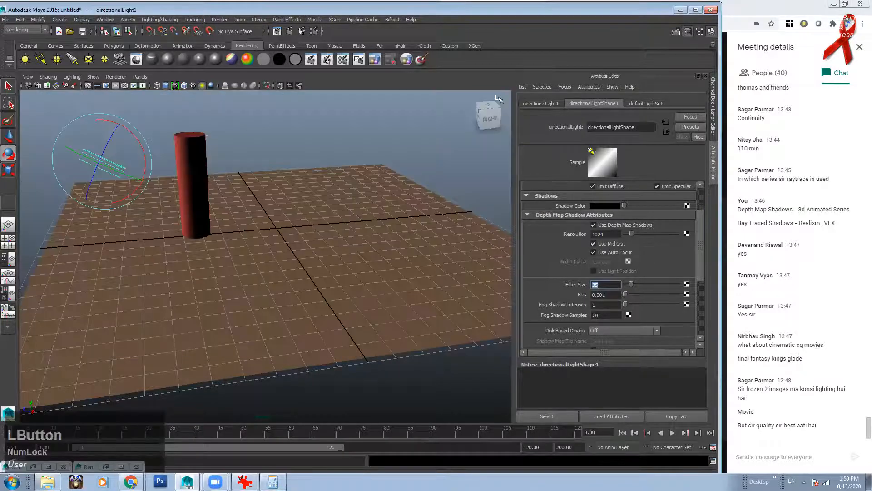
click(429, 180)
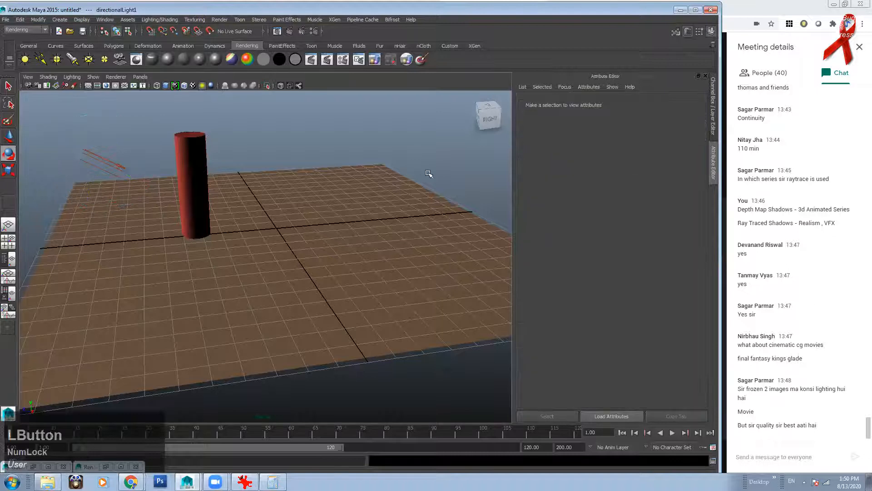
Step: Unhide the sphere and the cone from the Outliner, and minimize the Outliner
click(102, 19)
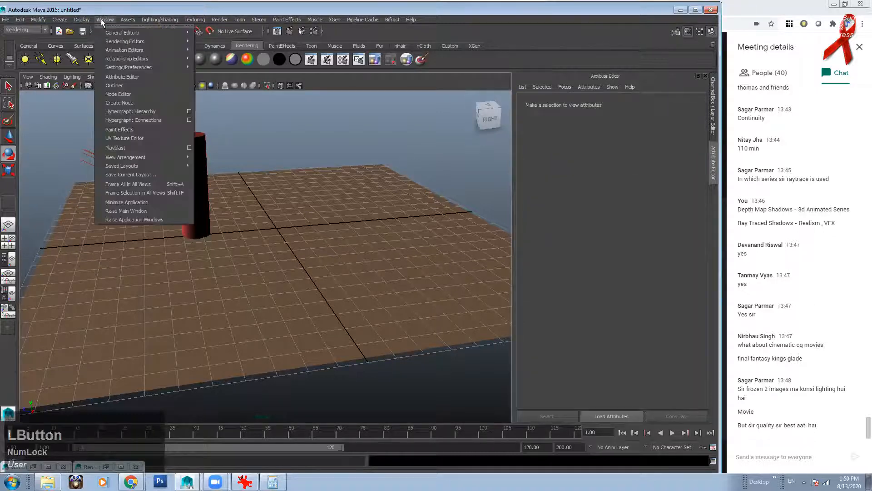
click(115, 85)
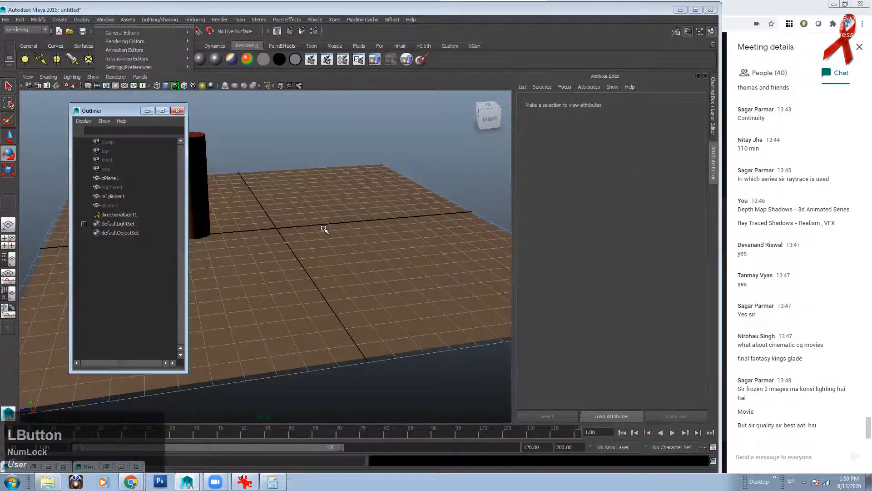
click(121, 204)
ctrl+click(120, 186)
key(shift+h)
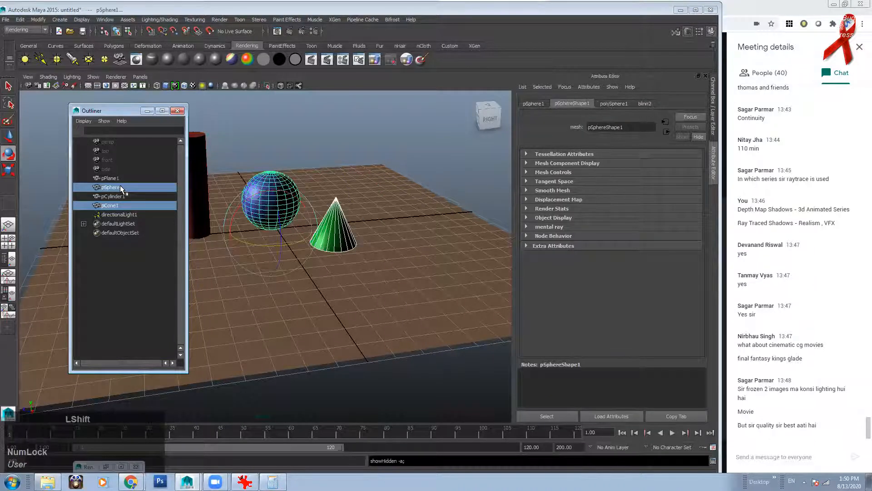
click(147, 111)
Step: Select the directional light and set its depth map shadow filter size to 5
alt+right_drag(291, 181, 230, 171)
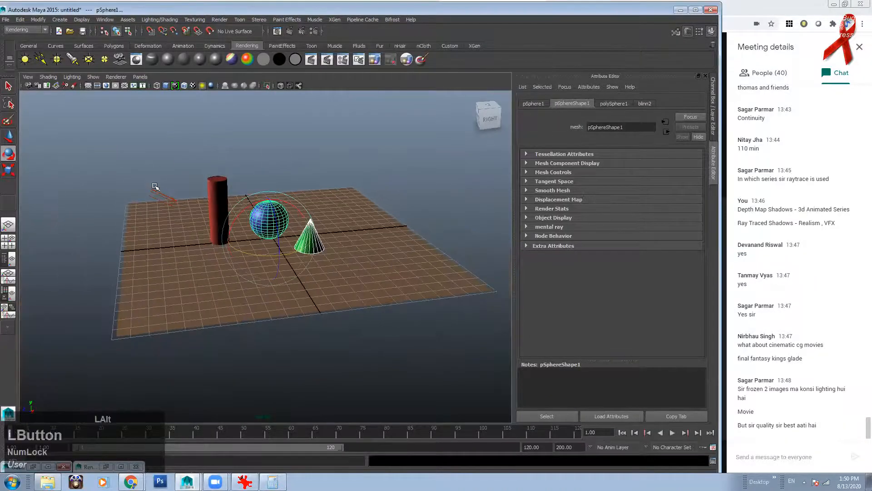
click(165, 194)
key(e)
click(220, 156)
click(158, 195)
alt+drag(213, 218, 282, 212)
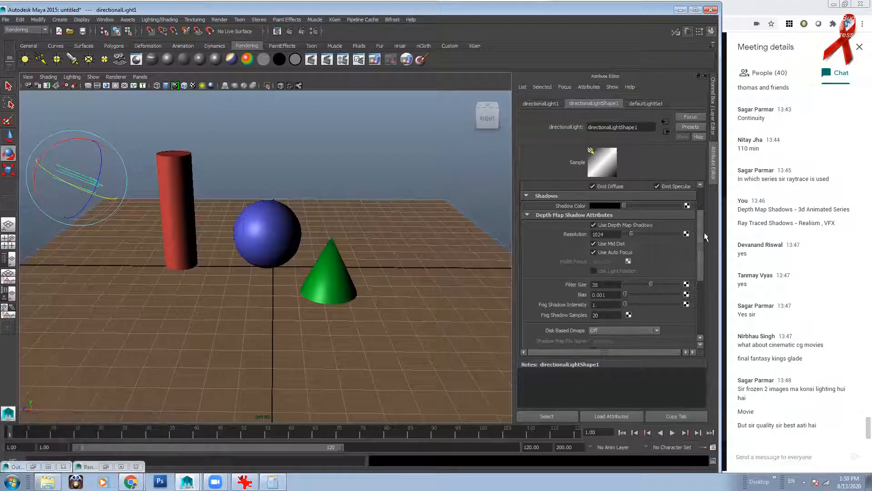
drag(702, 237, 695, 244)
drag(599, 269, 581, 268)
text(5)
key(KP_Enter)
Step: Render the perspective view and fit the cylinder, sphere and cone in the Render View
alt+drag(292, 252, 278, 254)
click(278, 30)
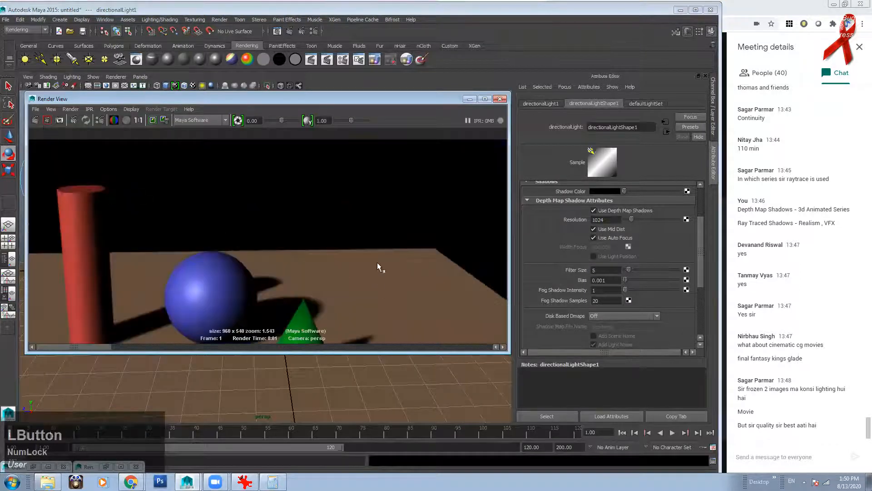
drag(399, 97, 420, 85)
alt+right_drag(359, 213, 297, 250)
alt+middle_drag(297, 250, 341, 209)
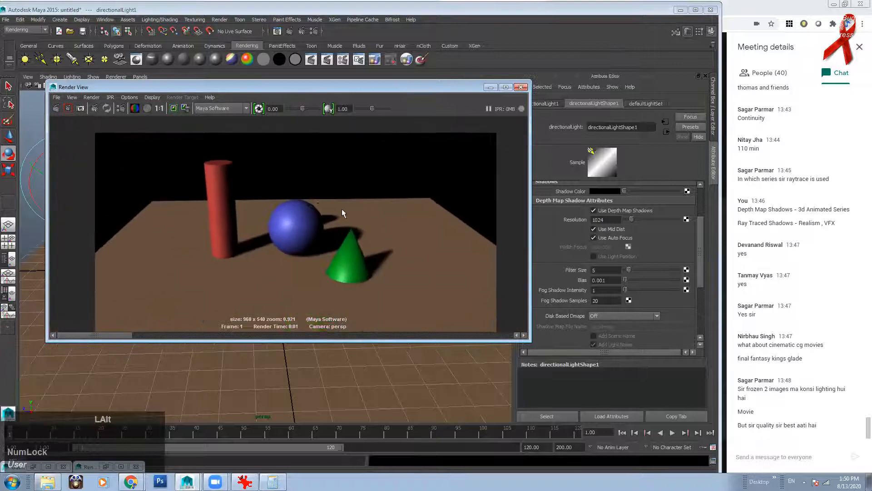
Step: Minimize the Render View and rotate the directional light to shine down more steeply on the objects
click(490, 87)
drag(78, 193, 93, 145)
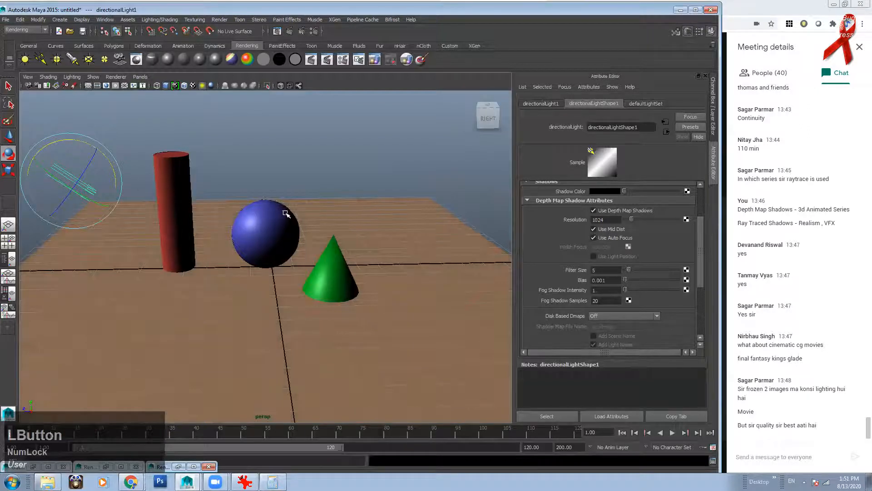
alt+drag(287, 210, 317, 253)
Step: Move the cone farther back and away from the sphere on the plane, and nudge the sphere beside the cylinder
click(265, 227)
click(341, 309)
drag(340, 309, 380, 234)
click(259, 255)
drag(235, 274, 240, 277)
alt+drag(323, 268, 319, 259)
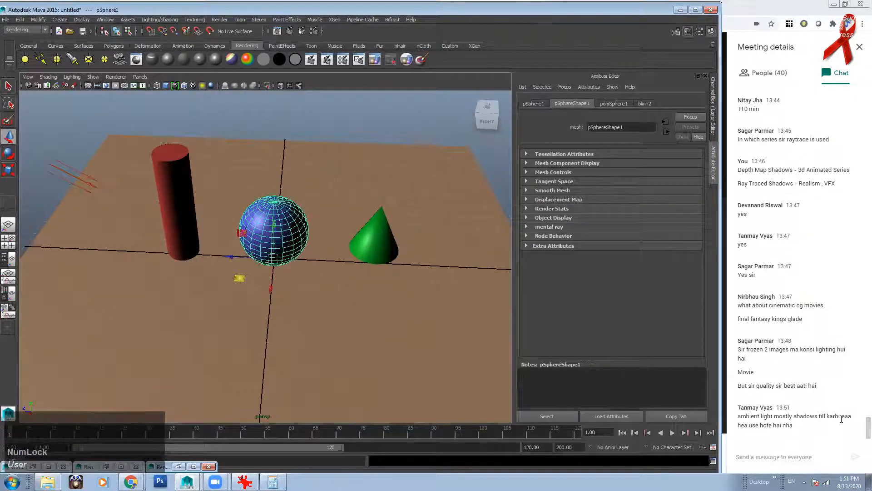
alt+drag(317, 288, 378, 241)
Step: Stagger the objects on the plane, with the cylinder farther back, the sphere nearer the front and the cone slightly adjusted
alt+drag(165, 197, 212, 211)
click(185, 204)
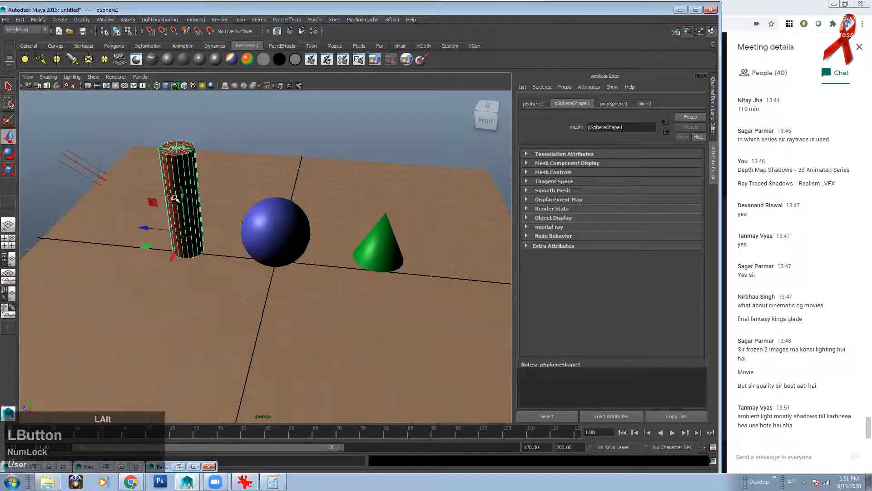
alt+drag(150, 248, 145, 212)
click(243, 234)
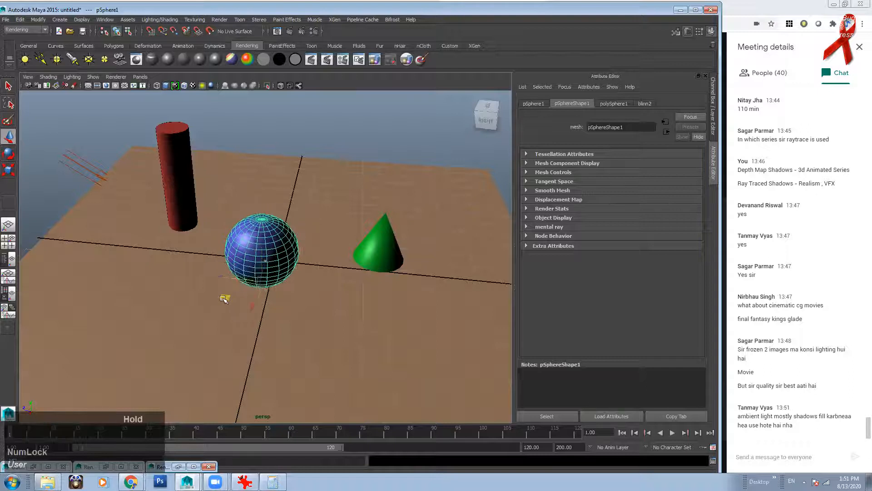
click(386, 240)
drag(353, 238, 340, 220)
alt+drag(323, 226, 268, 232)
Step: Move the directional light farther outward from the cylinder with the Move tool
click(97, 165)
alt+drag(141, 190, 124, 179)
key(e)
key(w)
drag(43, 165, 19, 183)
alt+drag(53, 140, 124, 141)
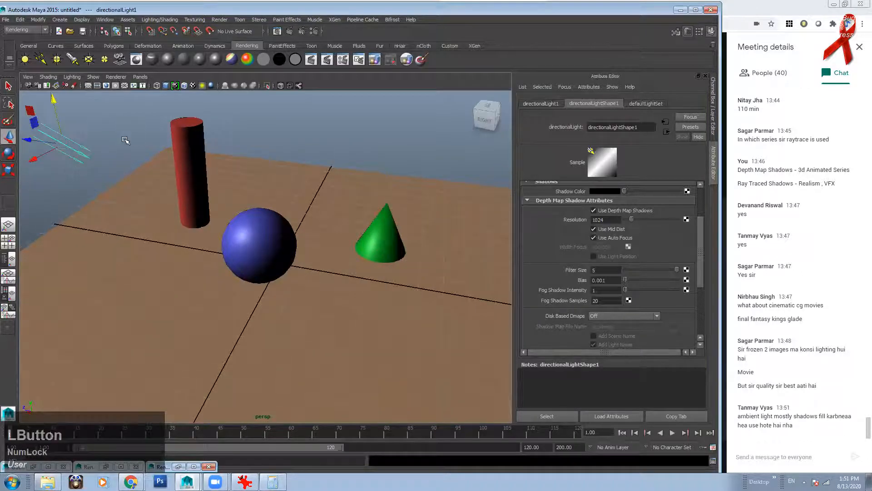
Step: Turn on shadow display in the perspective viewport
alt+drag(228, 178, 284, 201)
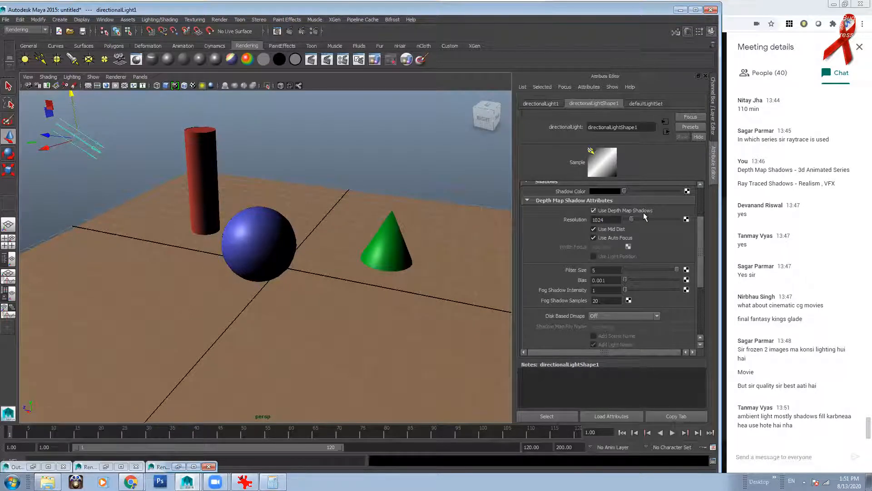
click(71, 77)
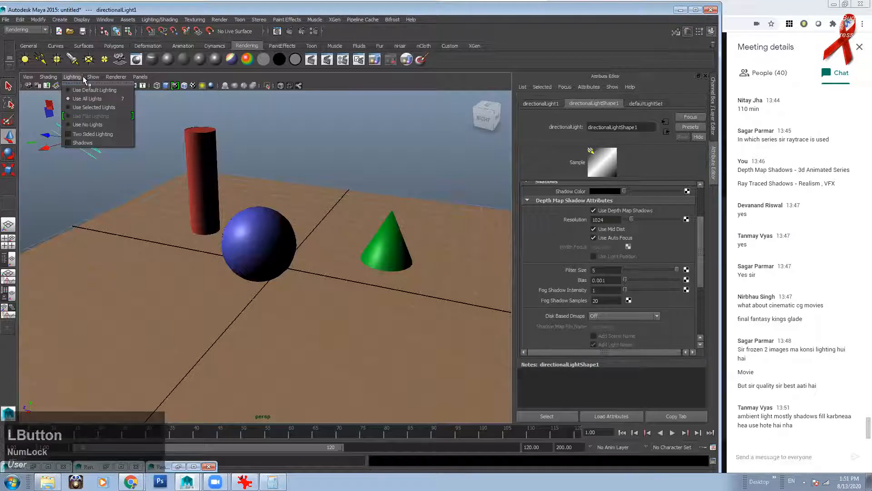
click(76, 143)
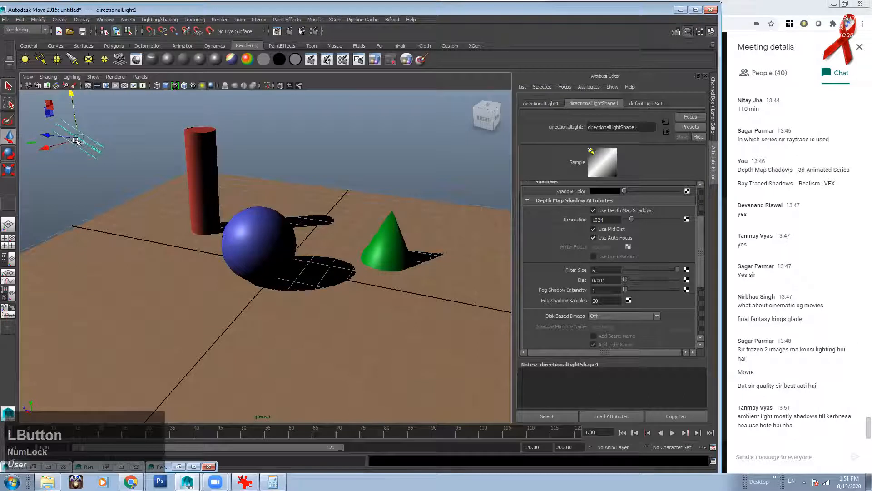
Step: Fine-tune the directional light's rotation slightly with the Rotate tool and keep the light selected
alt+drag(226, 202, 219, 197)
alt+drag(349, 252, 340, 251)
scroll(340, 251, down, 1)
click(165, 156)
click(118, 154)
key(e)
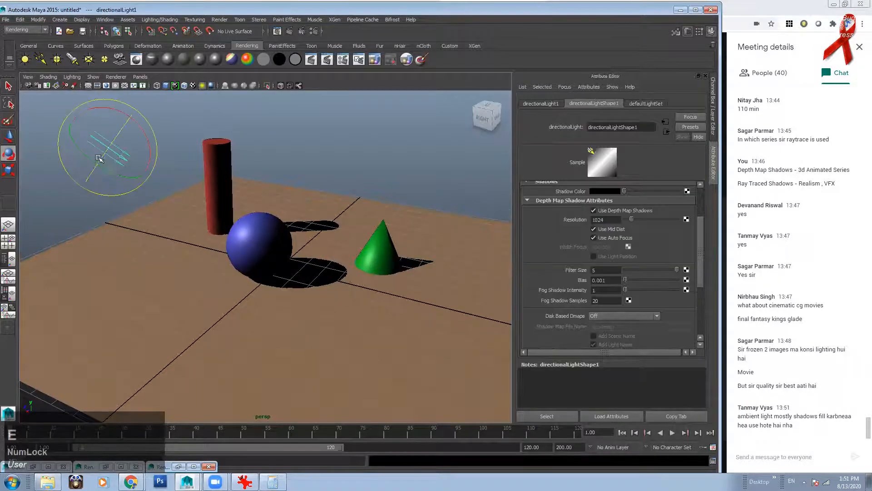
mouse_move(118, 174)
mouse_down()
mouse_move(94, 163)
mouse_move(120, 169)
mouse_up()
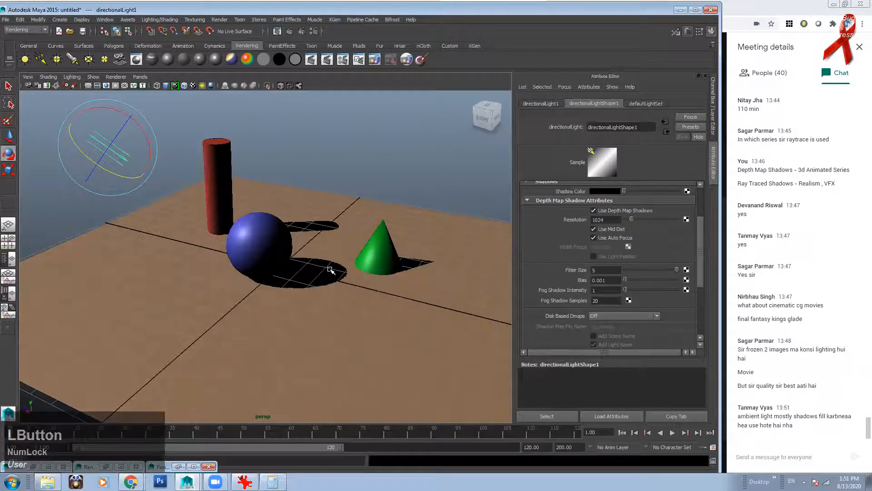
alt+drag(302, 270, 313, 271)
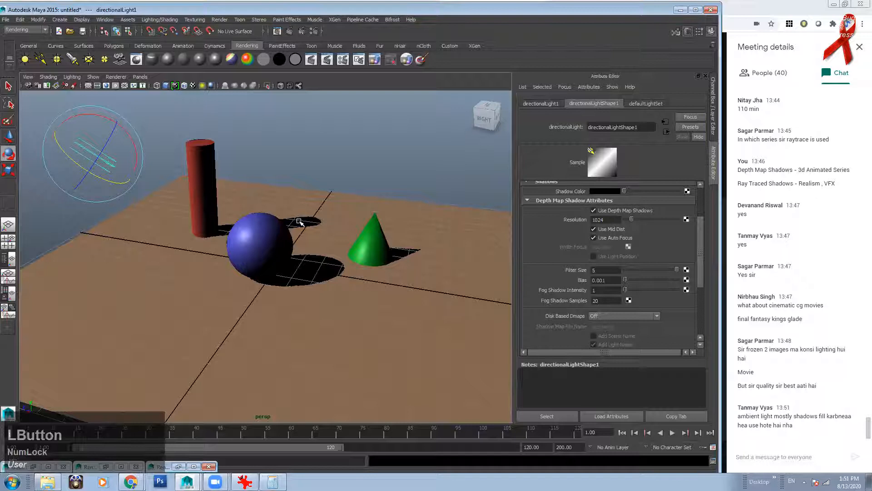
click(313, 153)
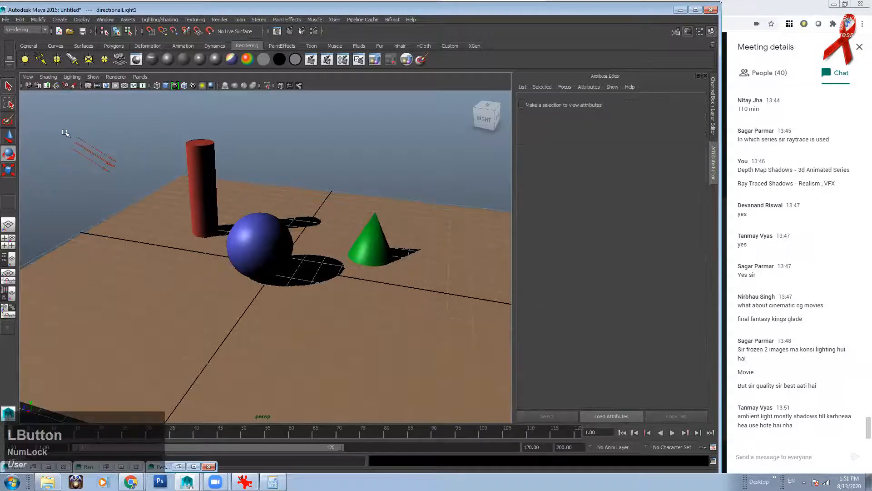
click(86, 151)
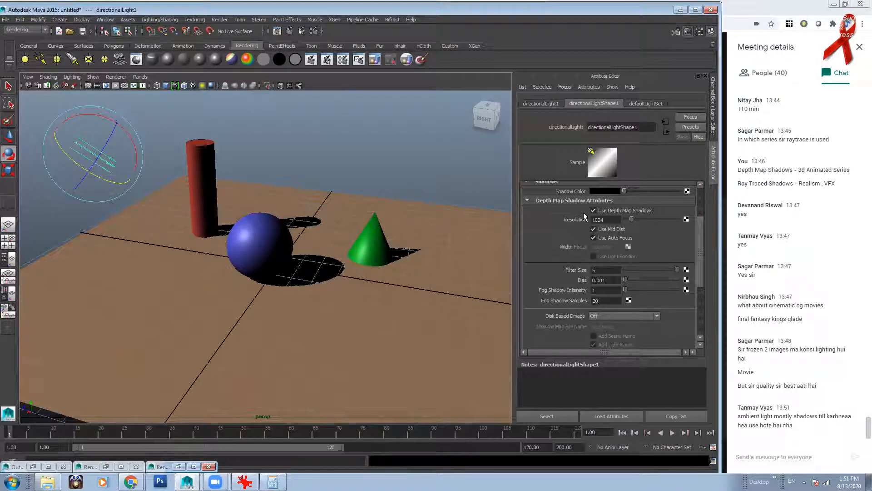
Step: Turn shadow display in the perspective viewport off and back on
click(72, 77)
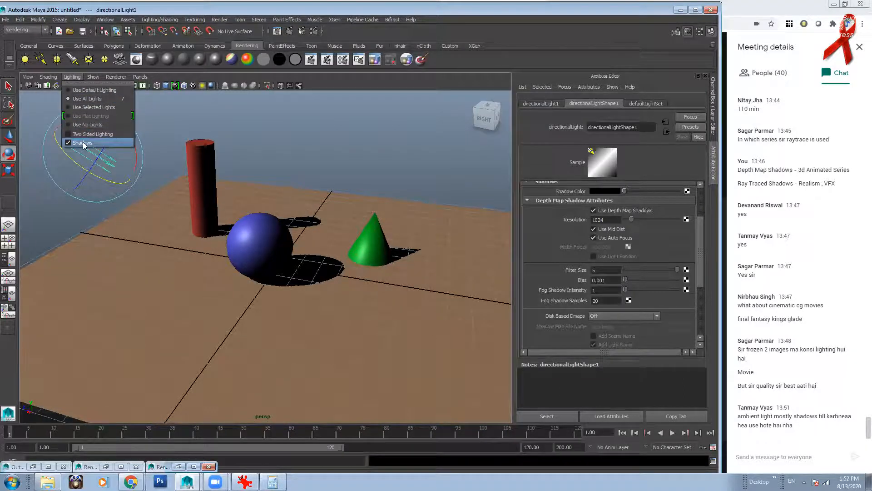
click(389, 139)
click(72, 77)
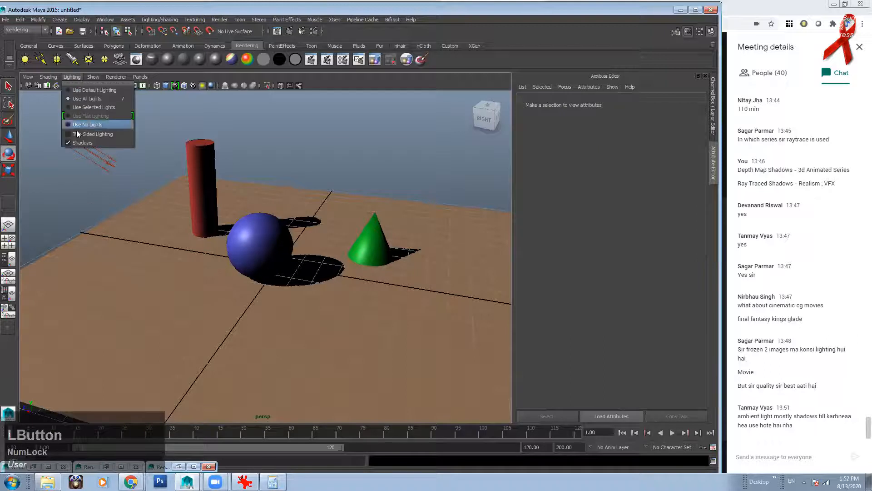
click(81, 142)
click(72, 77)
click(75, 142)
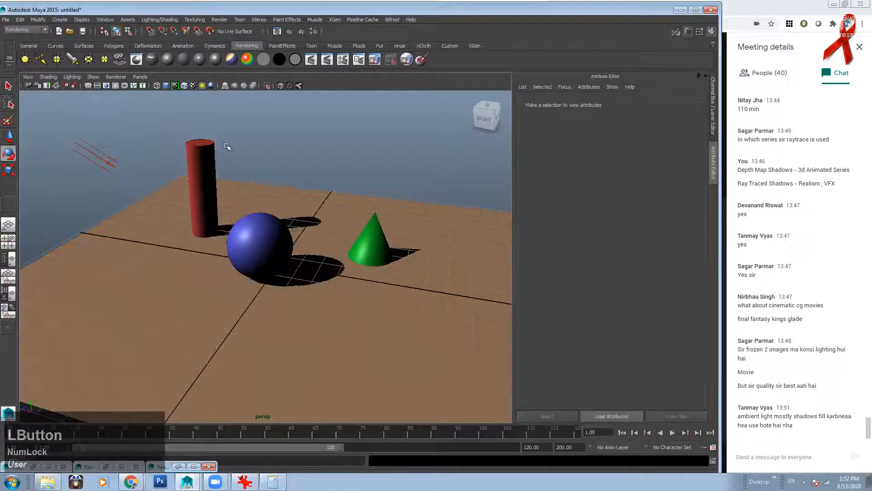
Step: Try depth map shadow filter sizes of 15 and 25 on the directional light, and settle on 15
alt+right_drag(269, 162, 294, 159)
click(117, 163)
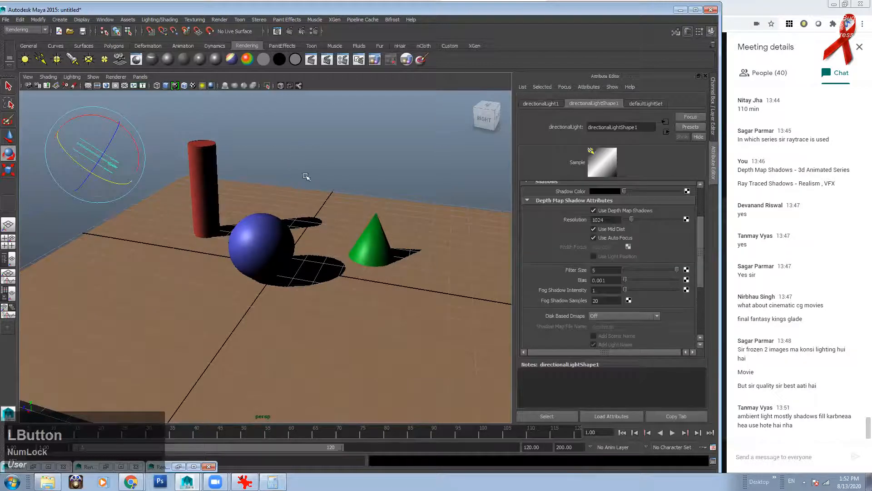
drag(698, 263, 699, 224)
click(604, 334)
text(15)
key(KP_Enter)
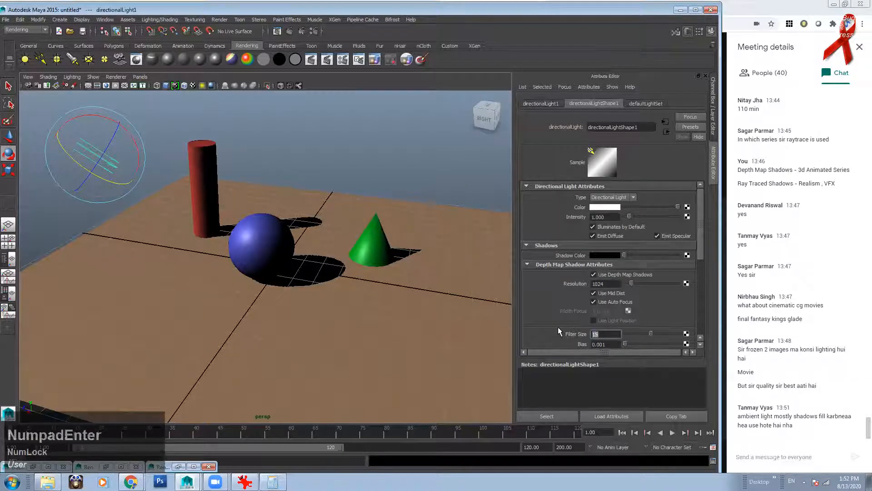
text(25)
key(KP_Enter)
text(15)
key(KP_Enter)
Step: Render the current perspective frame in Render View with Maya Software
alt+right_drag(275, 200, 272, 204)
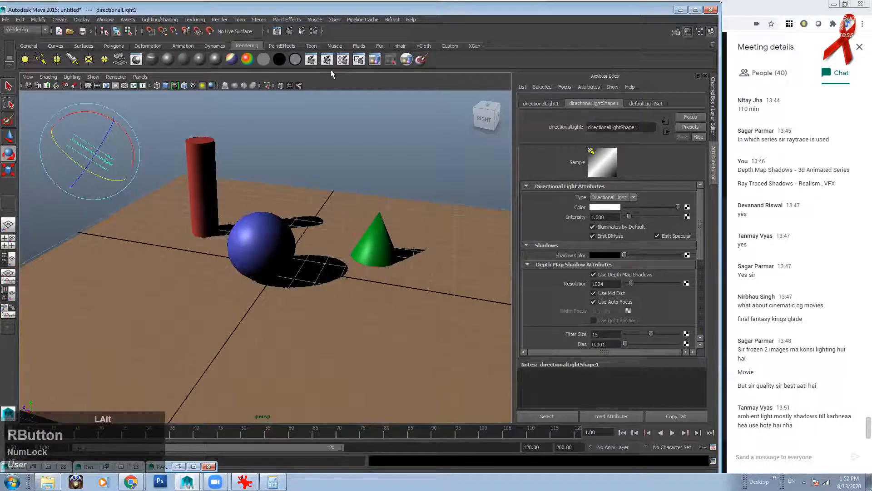
click(277, 31)
click(55, 109)
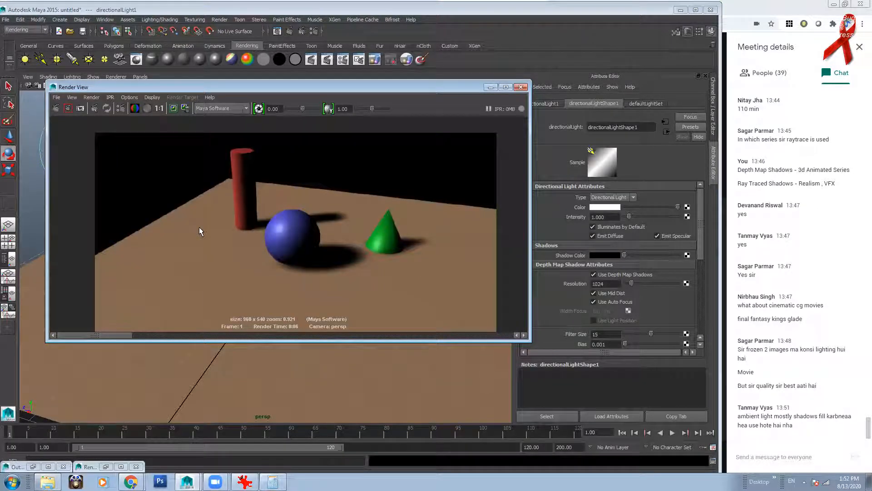
Step: Set the directional light's depth map shadow filter size to 10
click(608, 334)
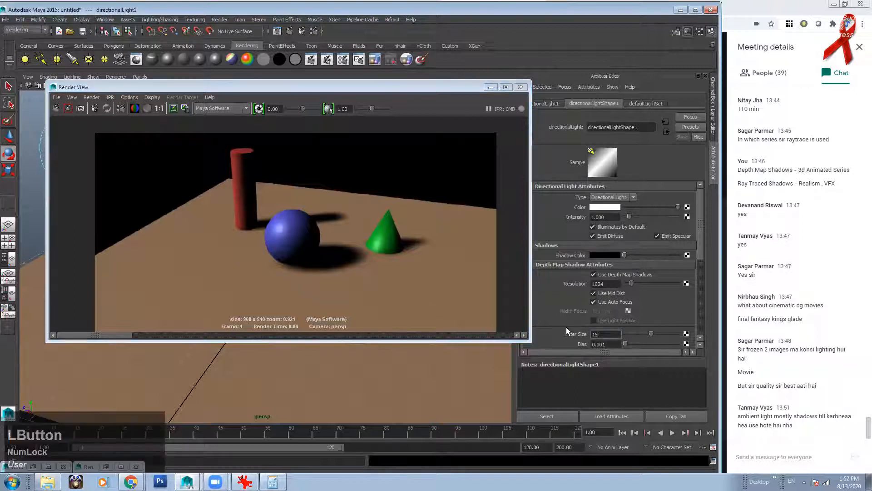
text(10)
key(Return)
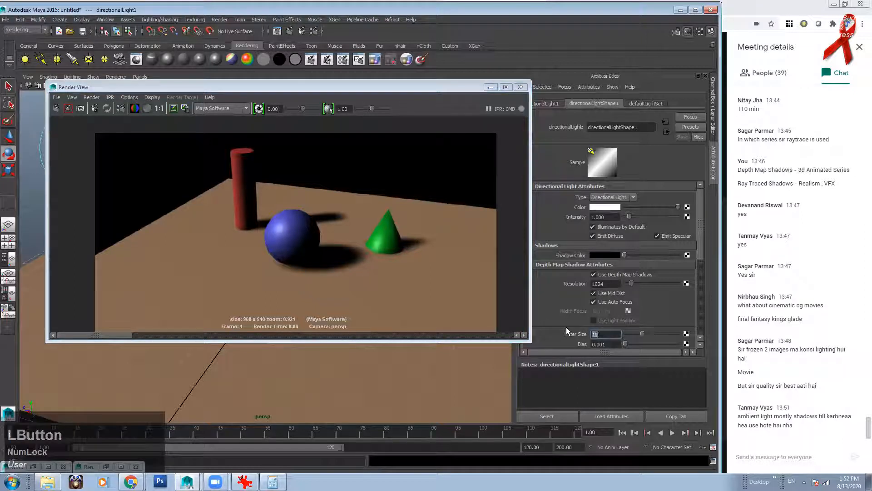
Step: Switch the directional light to ray trace shadows with a light angle of 3 and 10 shadow rays, and render the frame
drag(698, 217, 698, 302)
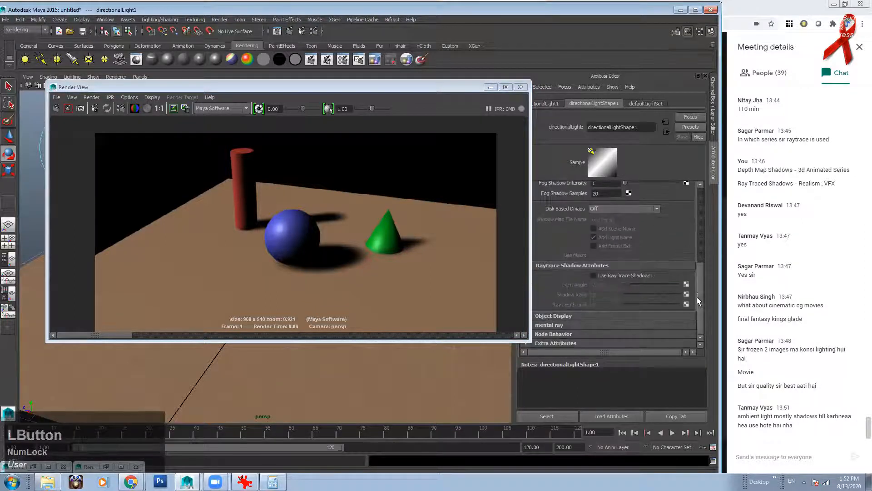
click(607, 276)
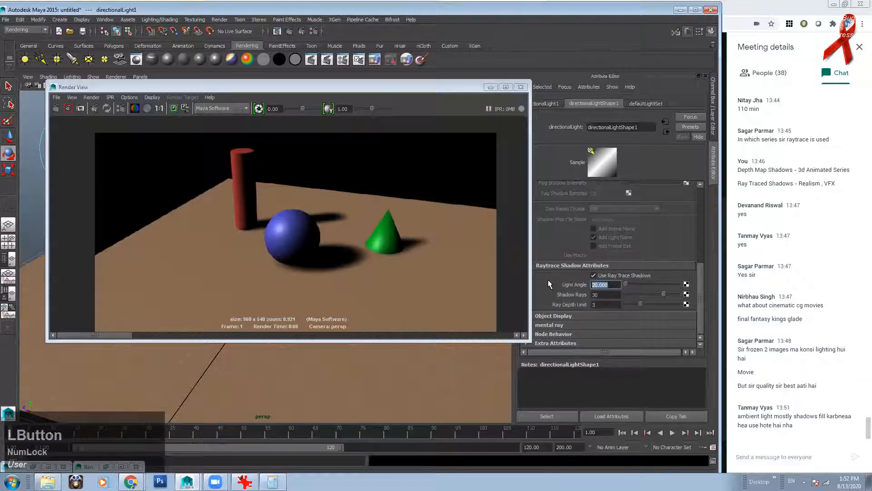
text(5)
key(KP_Enter)
drag(615, 284, 549, 285)
text(3)
key(KP_Enter)
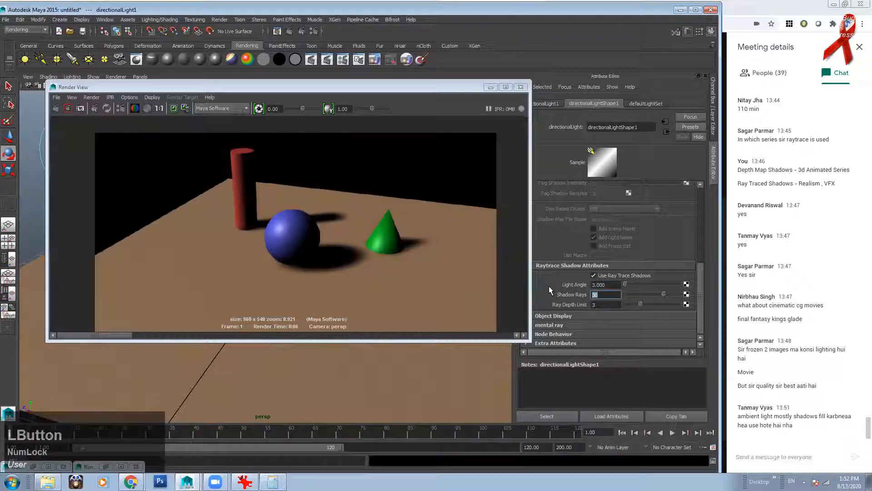
key(KP_Enter)
click(56, 108)
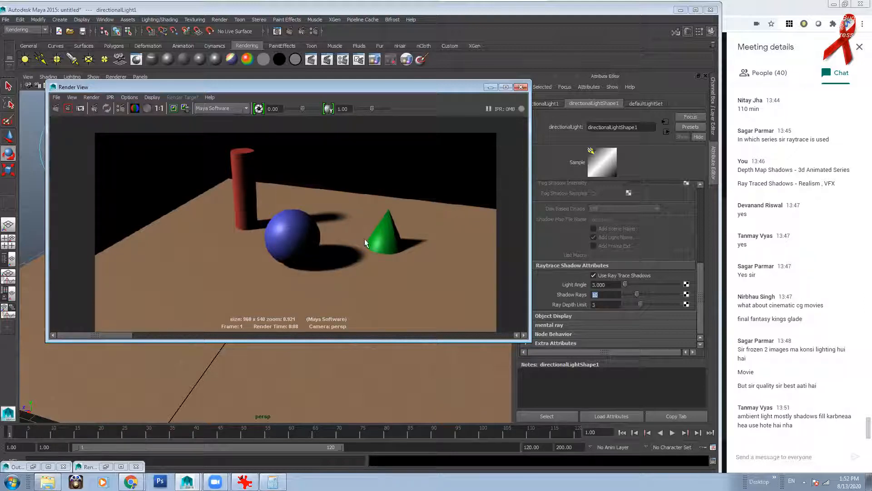
Step: Add an ambient light to the scene, set its ambient shade to 0, and render the current frame
click(490, 88)
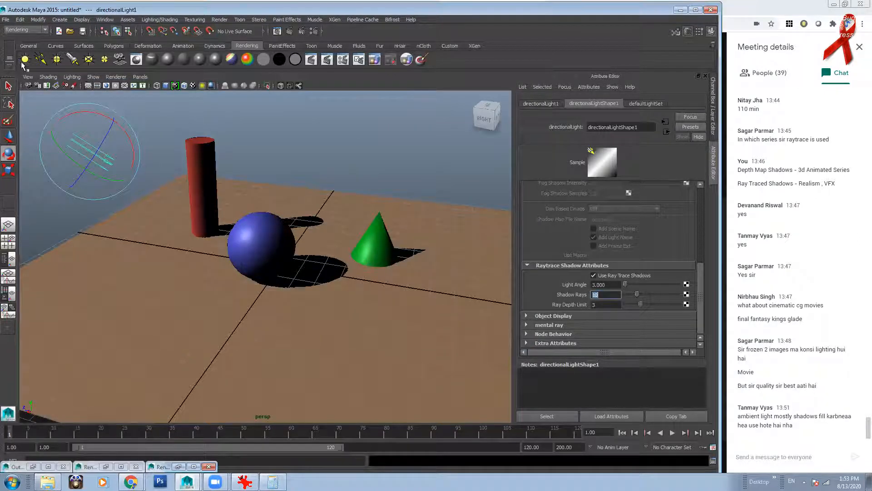
click(25, 61)
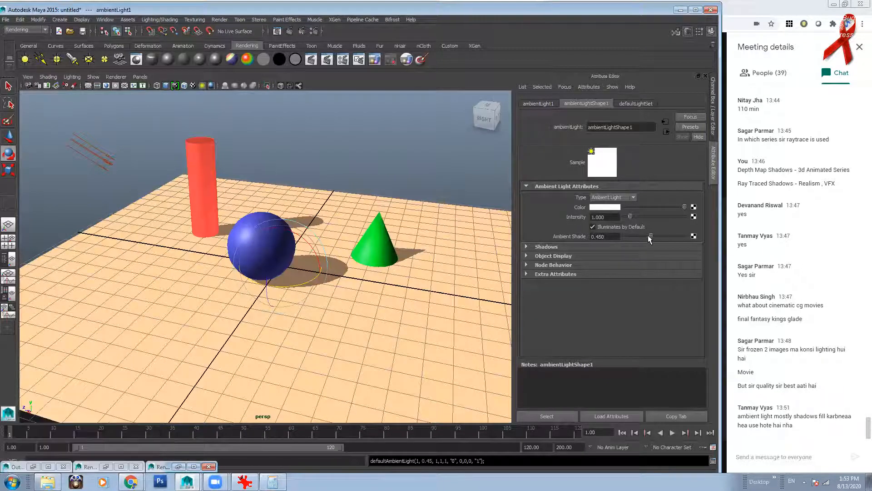
drag(651, 236, 613, 236)
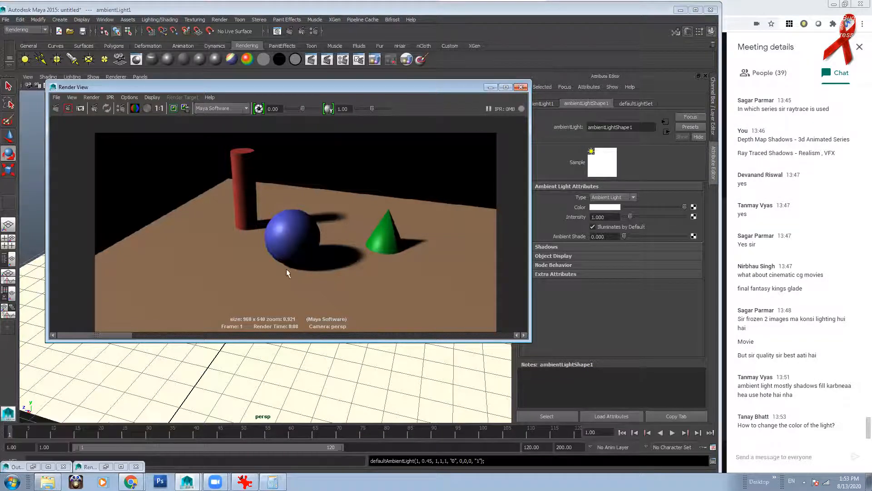
drag(444, 90, 432, 132)
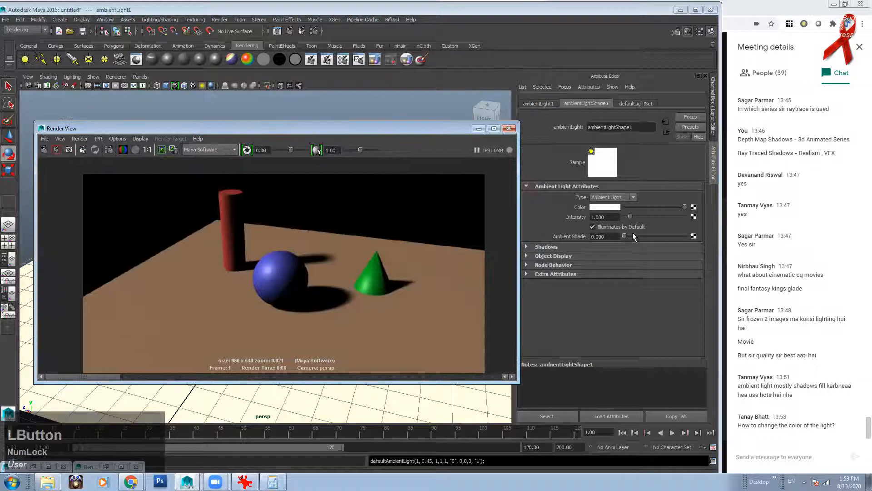
click(45, 151)
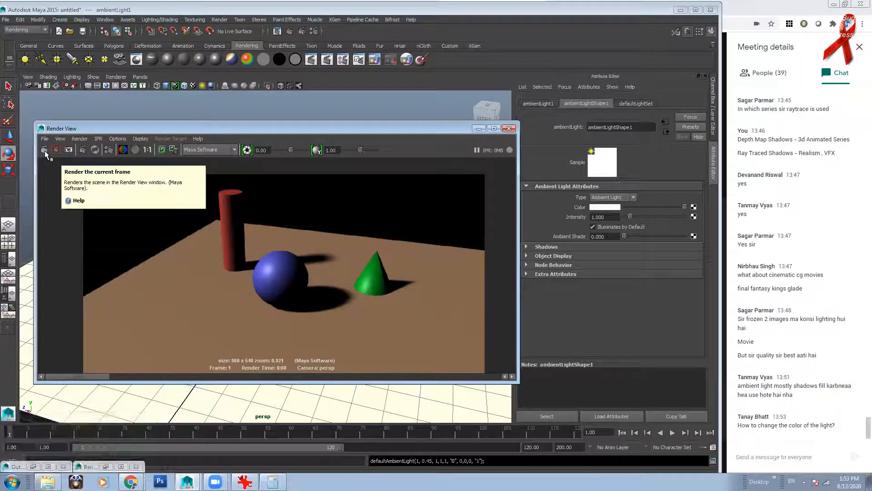
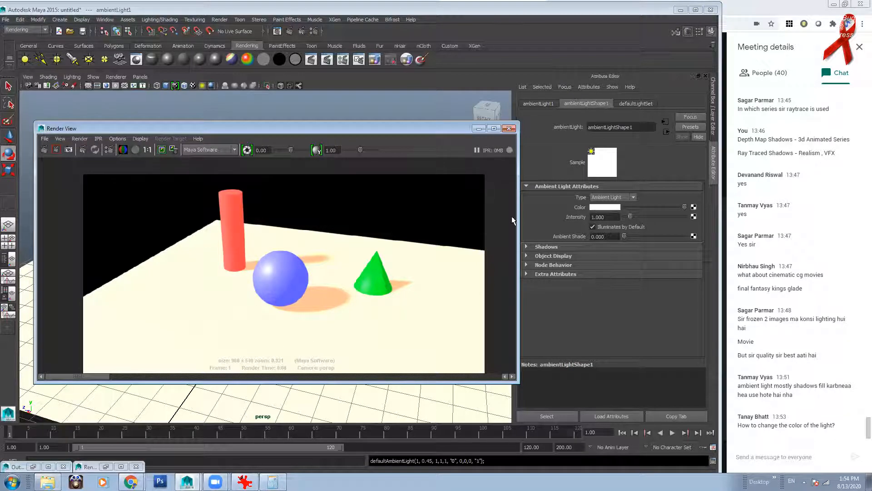
Step: Set the ambient light's intensity to 0.2
drag(604, 216, 583, 216)
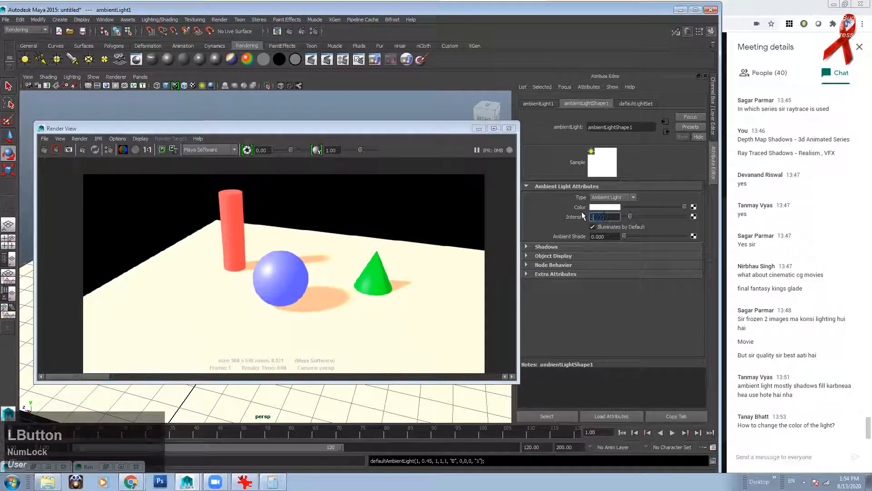
text(0.2)
key(Return)
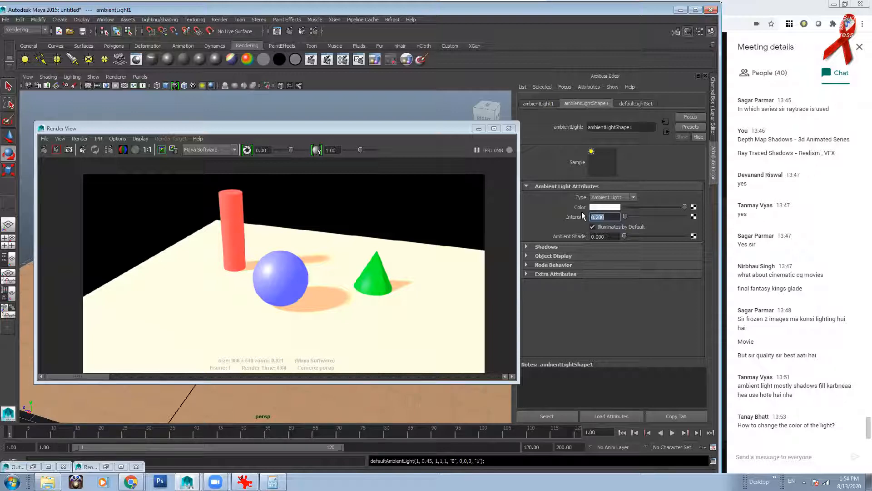
Step: Move the Render View window off the directional light, select that light and show its main light attributes
drag(383, 126, 400, 127)
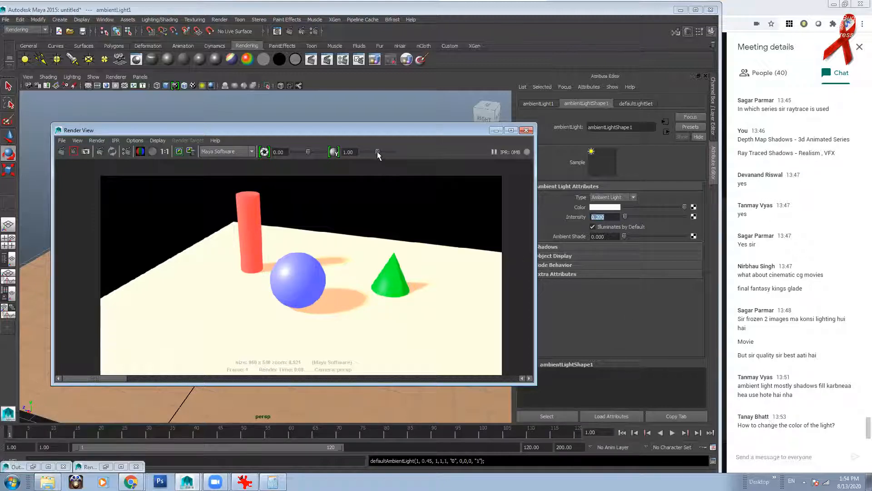
drag(373, 132, 342, 210)
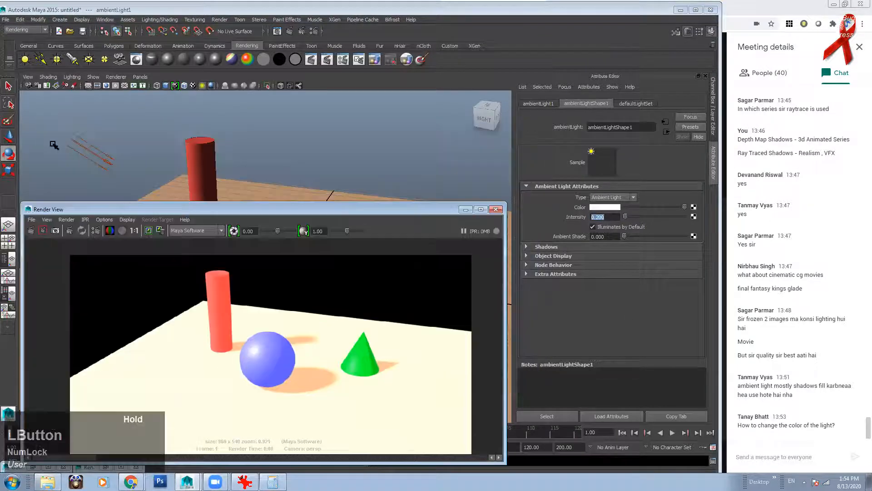
click(79, 117)
click(84, 149)
mouse_move(217, 210)
mouse_down()
mouse_move(216, 162)
mouse_move(221, 194)
mouse_up()
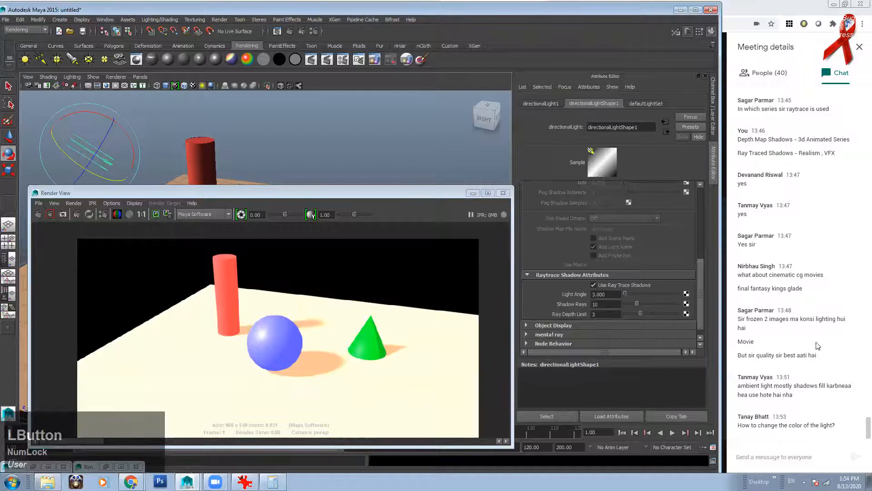
drag(701, 293, 701, 216)
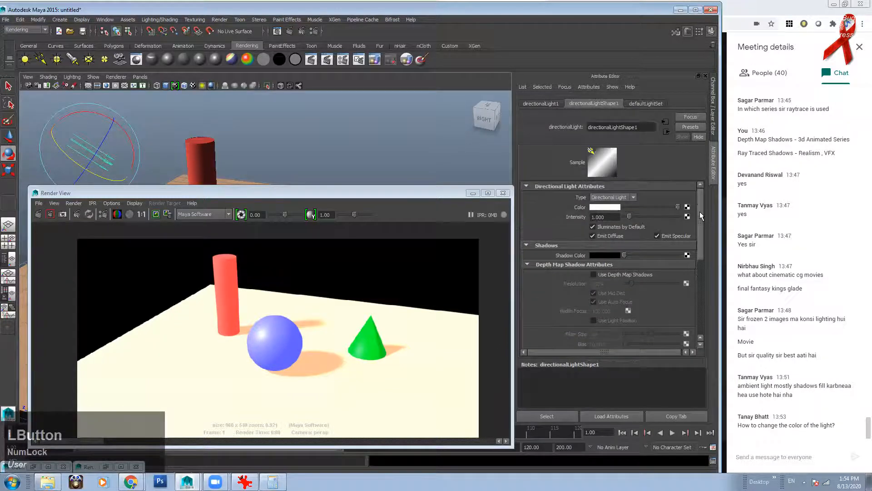
click(97, 124)
click(82, 156)
key(ctrl+a)
key(ctrl+a)
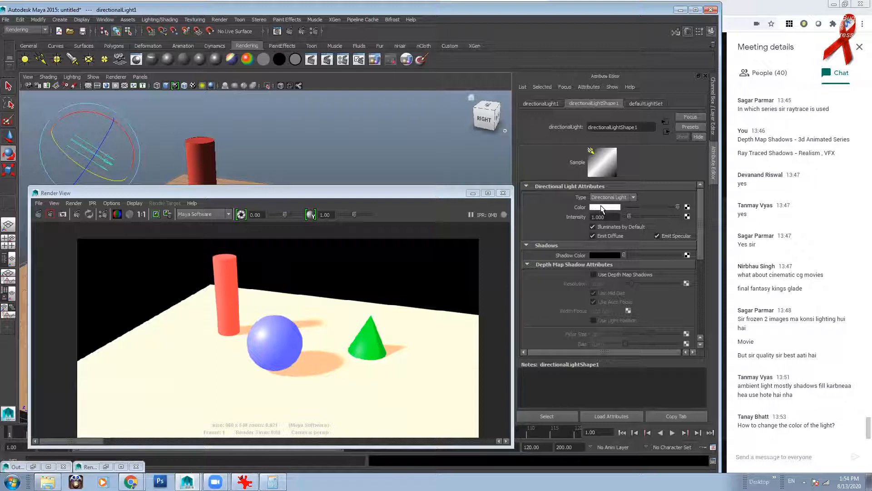
Step: Change the directional light's color to a warm golden yellow, adjusting its hue and saturation
click(601, 209)
click(682, 183)
drag(682, 181, 688, 188)
click(666, 212)
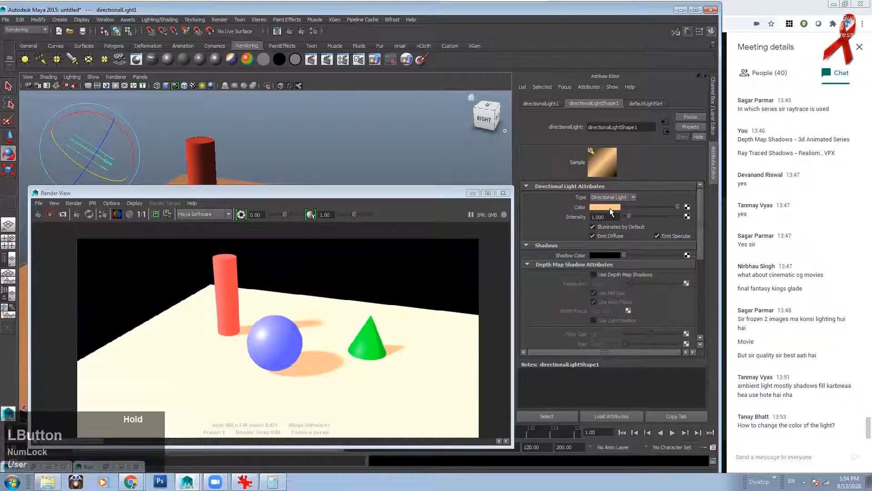
click(610, 208)
drag(592, 234, 593, 233)
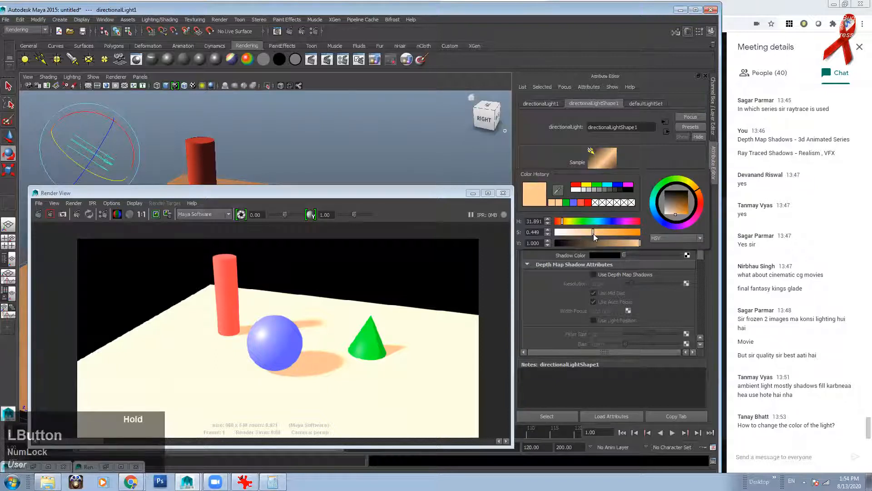
click(698, 190)
drag(696, 185, 698, 191)
drag(593, 232, 586, 233)
drag(698, 191, 695, 187)
click(592, 232)
drag(592, 232, 603, 232)
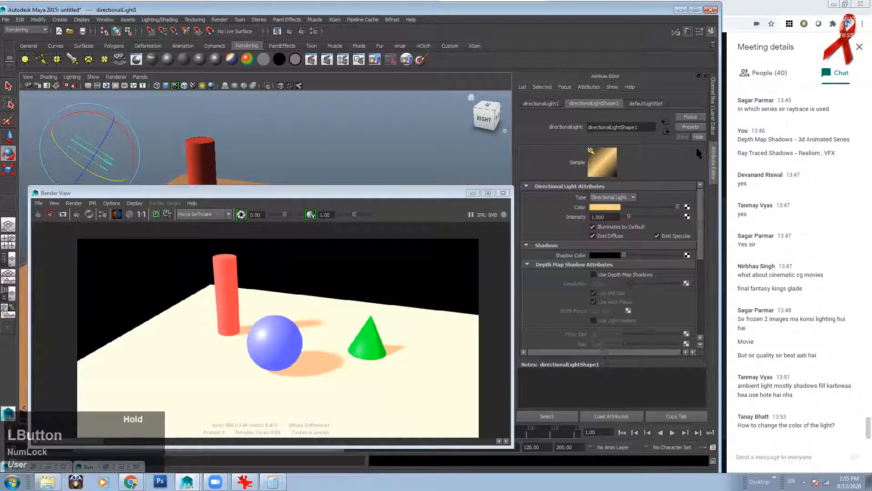
drag(267, 195, 265, 208)
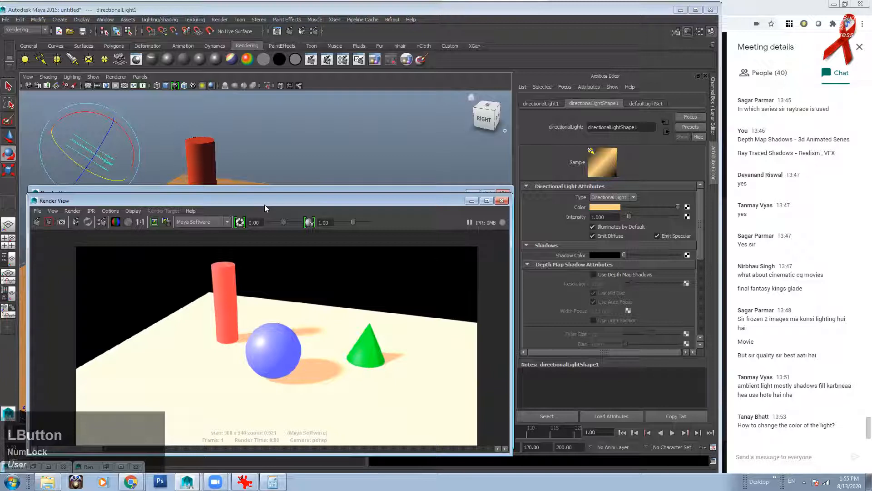
Step: Open the Outliner, select the ambient light and minimize the Render View to clear the viewport
drag(264, 205, 270, 139)
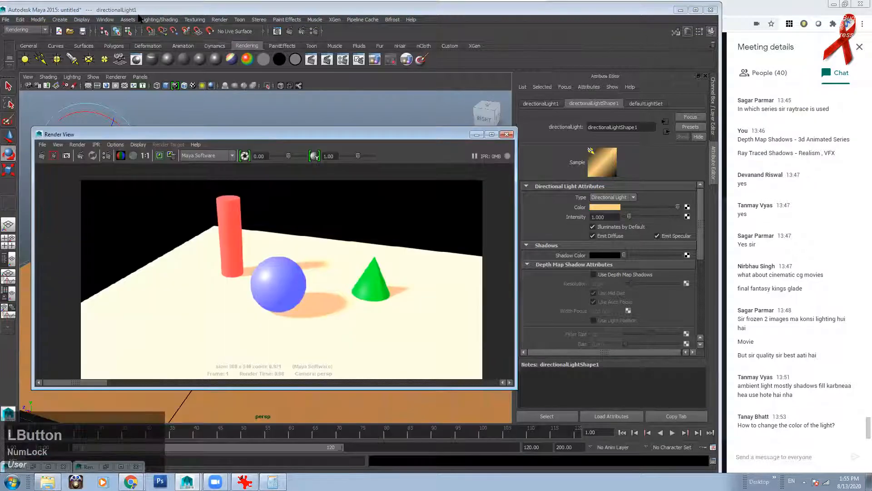
click(105, 19)
click(113, 89)
click(117, 223)
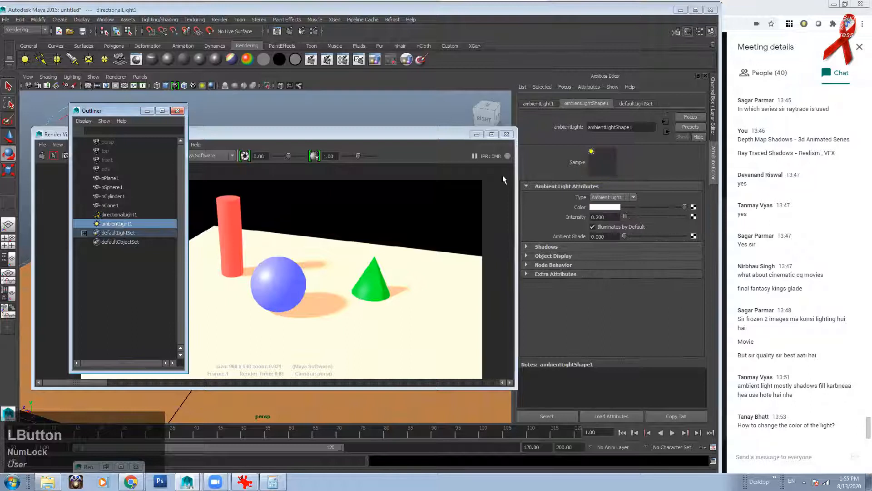
click(476, 134)
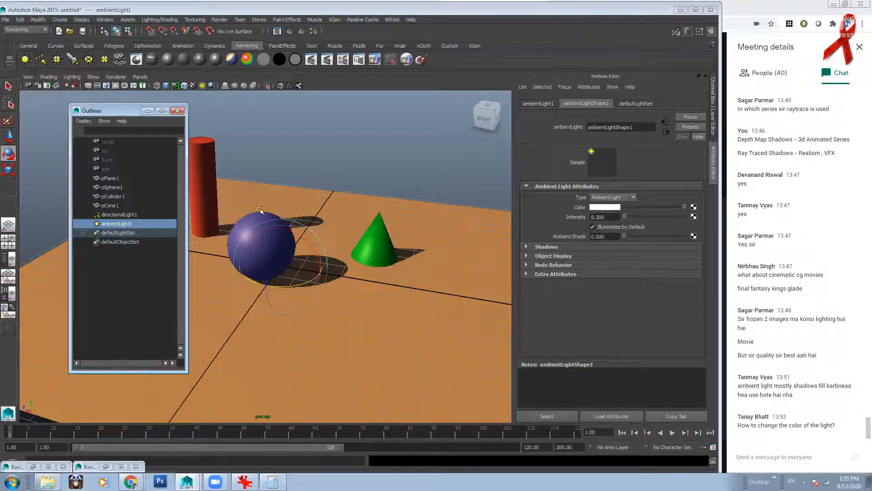
Step: Set the ambient light's color to a light violet-blue with hue about 252 and saturation 0.483, then clear the selection
click(601, 207)
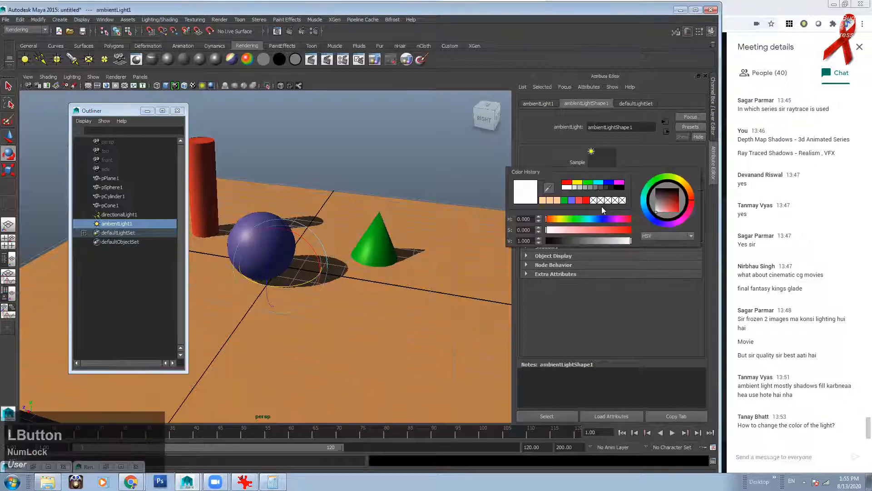
click(572, 200)
drag(597, 232, 587, 227)
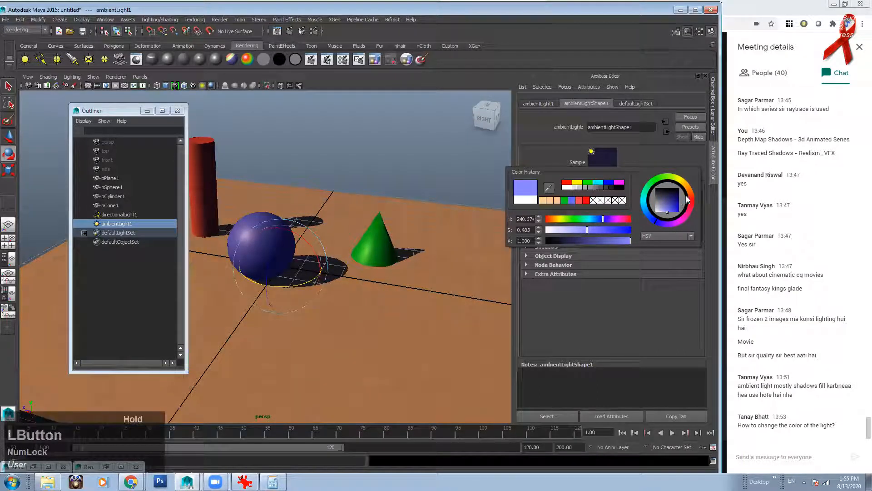
drag(658, 222, 660, 222)
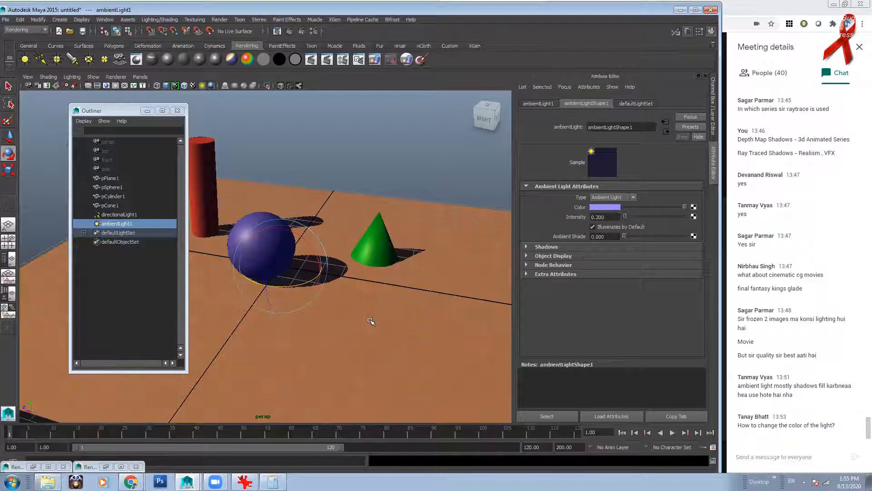
click(411, 148)
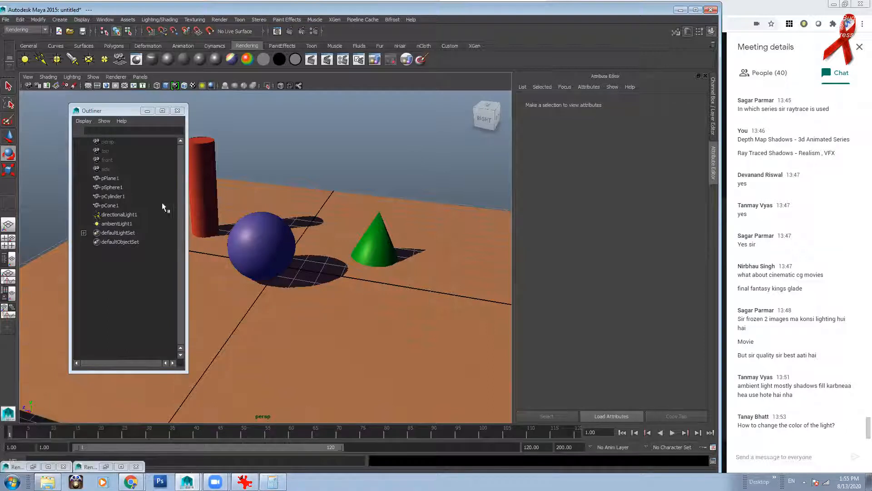
Step: Reselect the ambient light, bring up the Render View and render the current frame with the violet-blue fill
click(117, 223)
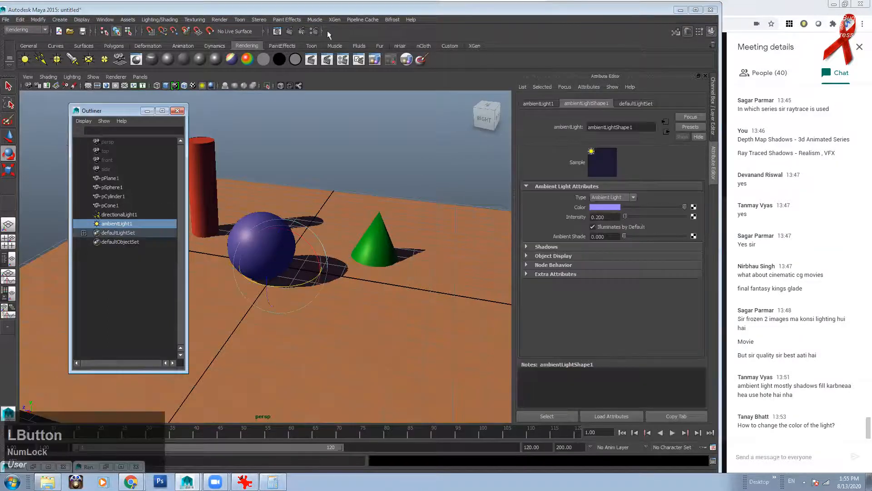
click(278, 29)
drag(222, 134, 298, 125)
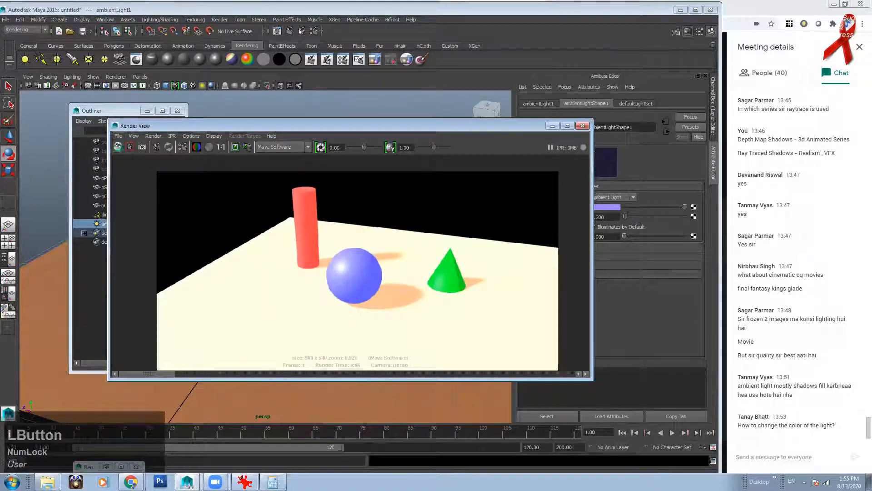
click(118, 147)
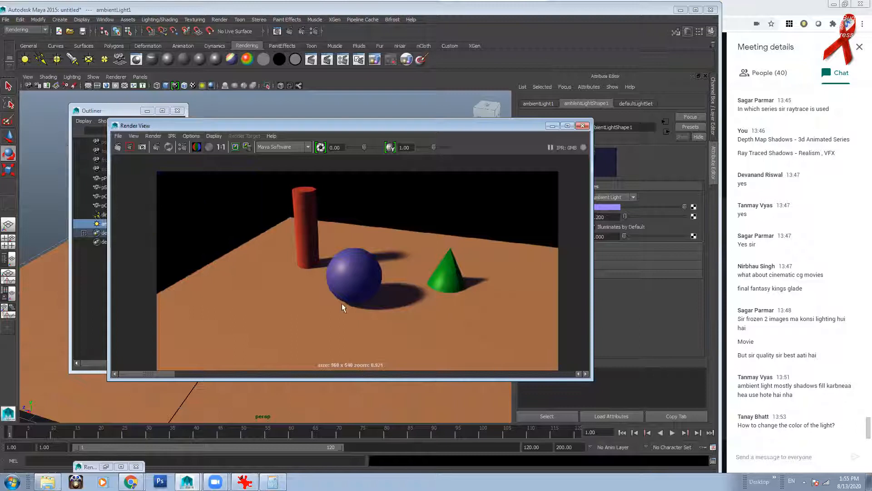
Step: Compare the violet-blue ambient render with the stored earlier render, examining the shadow areas around the sphere and cone closely
drag(153, 373, 248, 375)
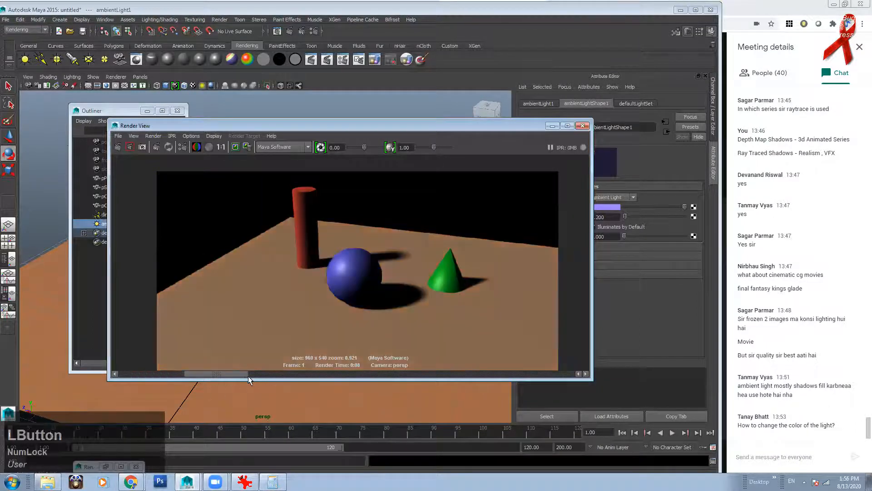
alt+right_drag(455, 296, 335, 280)
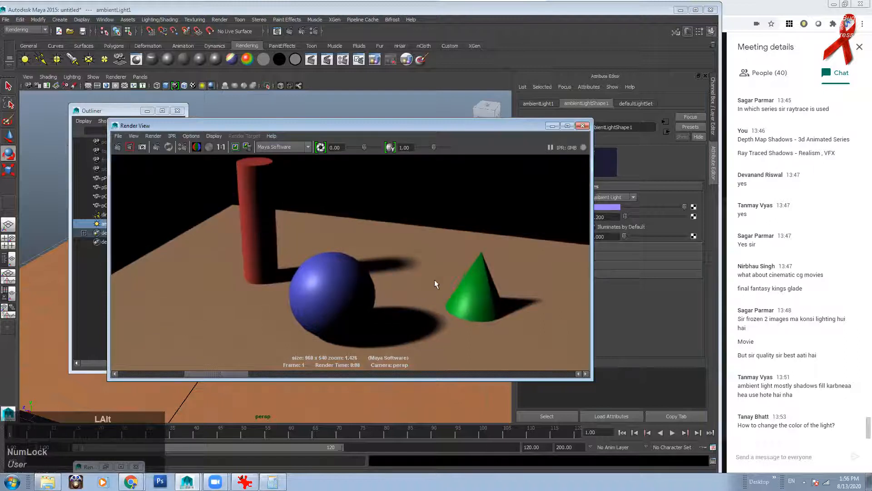
alt+right_drag(435, 280, 350, 305)
alt+right_drag(404, 305, 360, 260)
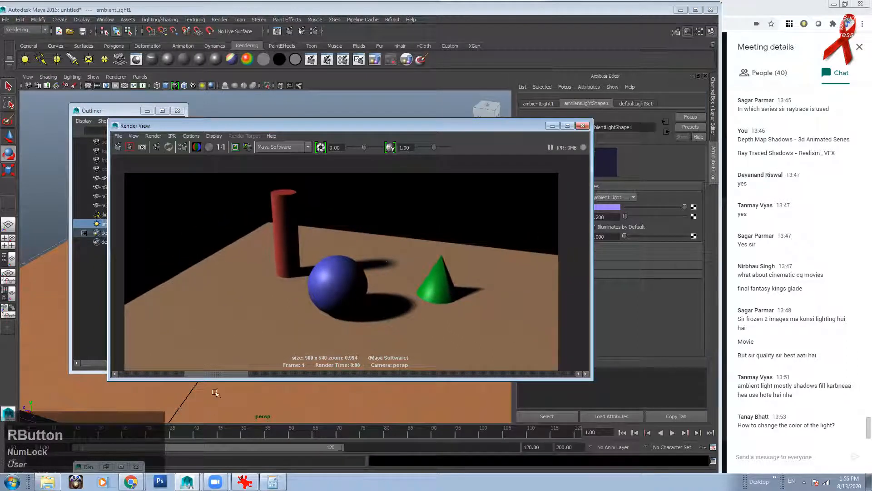
drag(232, 374, 148, 383)
drag(205, 383, 154, 380)
alt+right_drag(345, 318, 433, 303)
alt+right_drag(365, 284, 383, 289)
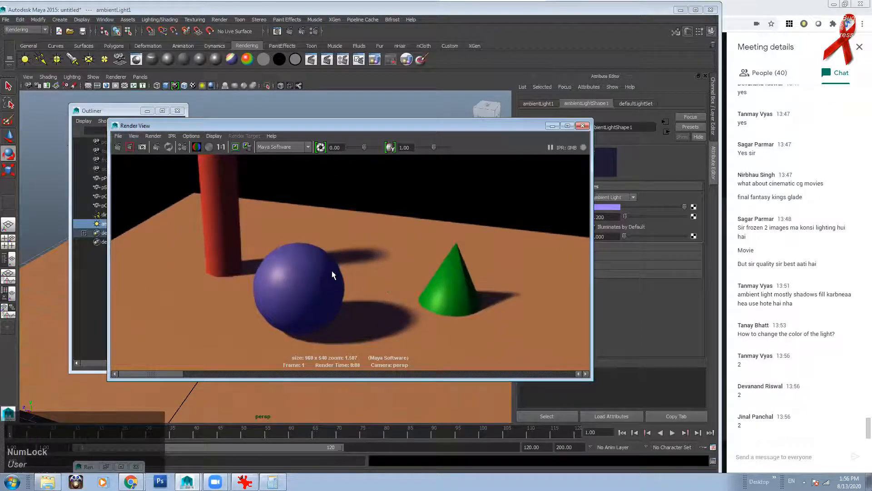
alt+right_drag(333, 314, 352, 301)
alt+middle_drag(352, 300, 345, 278)
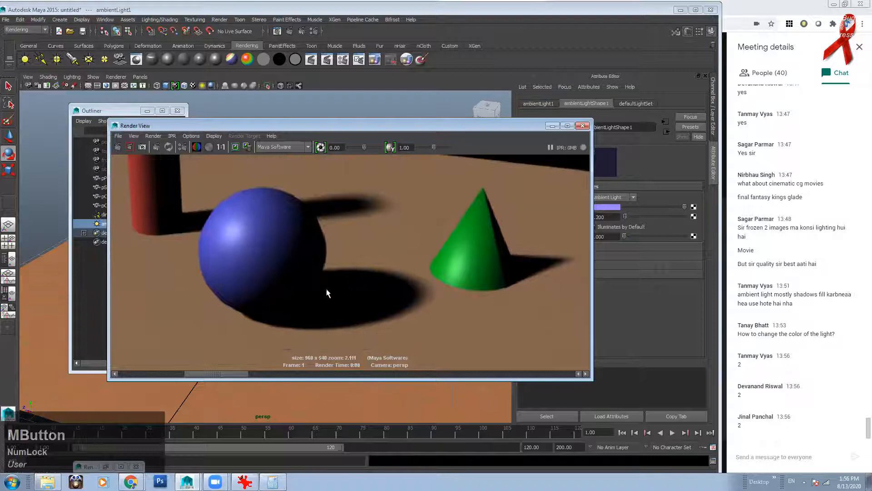
alt+right_drag(353, 291, 156, 187)
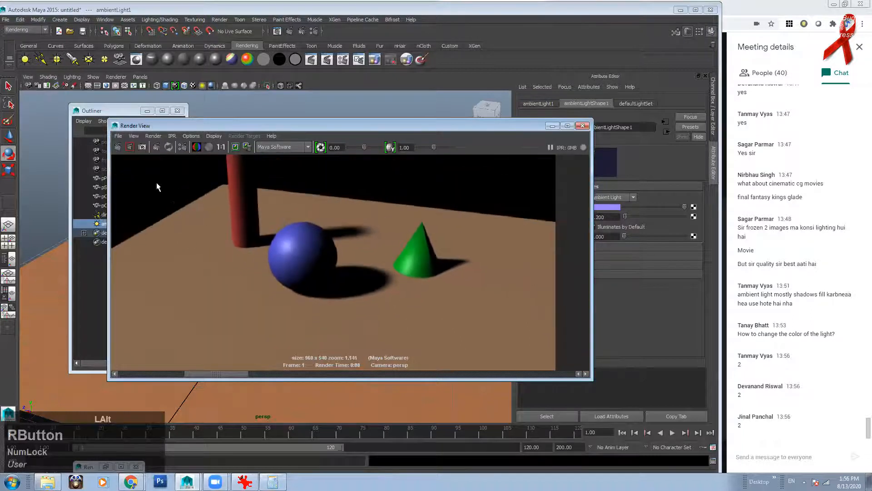
alt+middle_drag(222, 195, 364, 271)
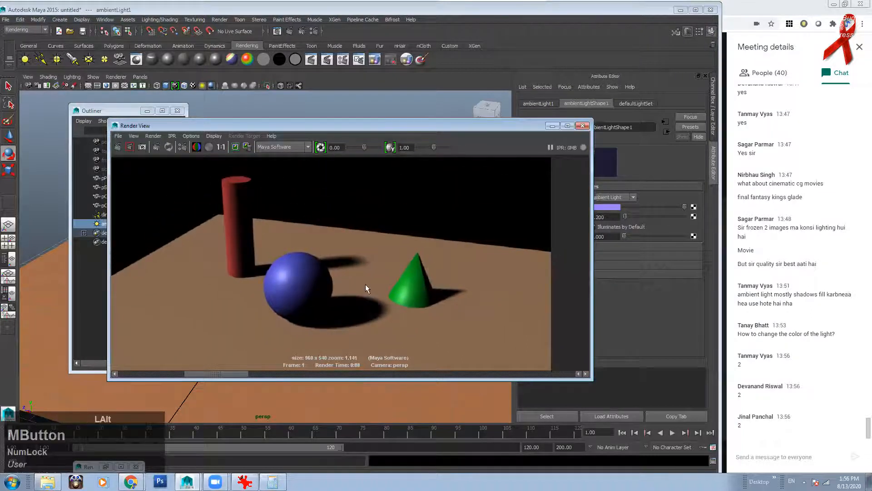
alt+scroll(365, 284, up, 1)
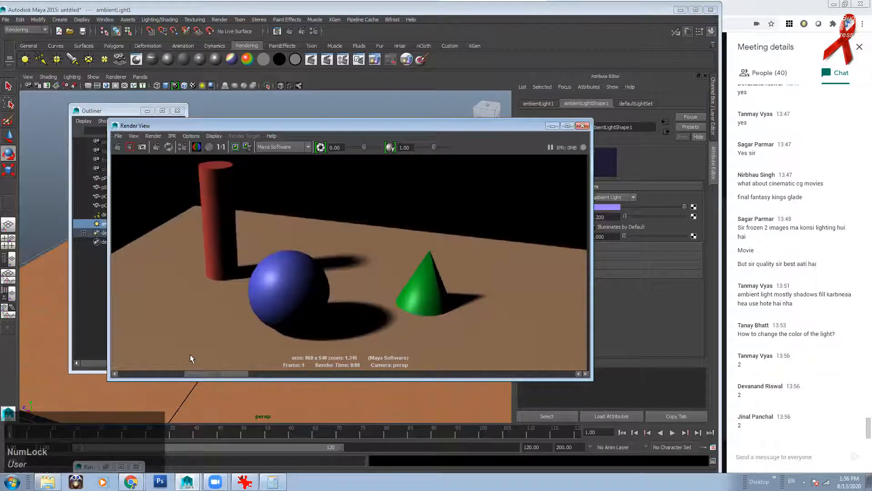
drag(181, 374, 150, 375)
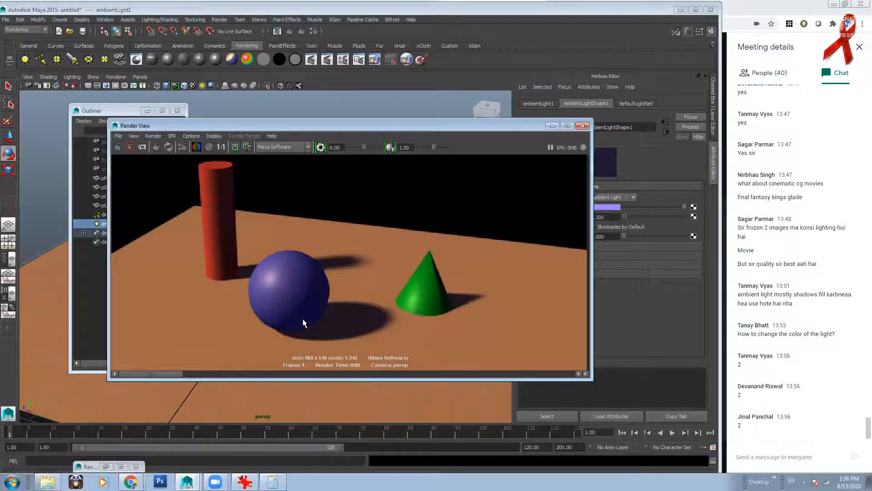
Step: Change the ambient light's color to cyan
click(610, 208)
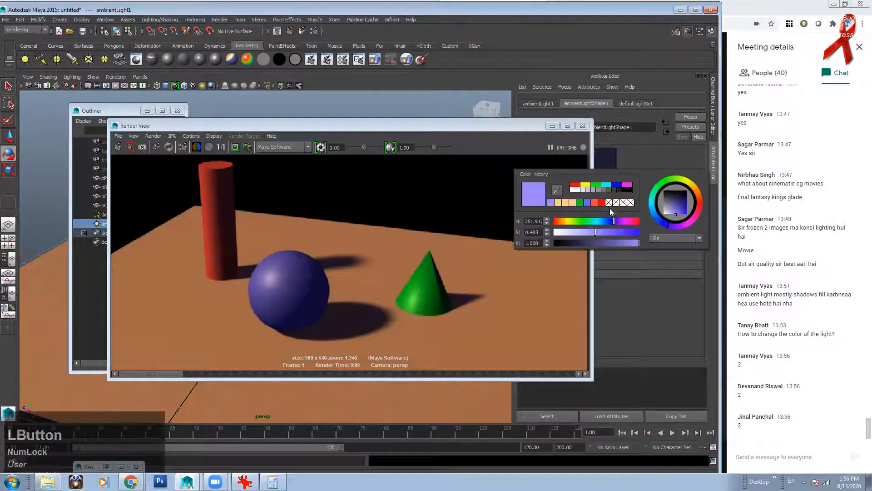
click(600, 232)
drag(604, 221, 597, 221)
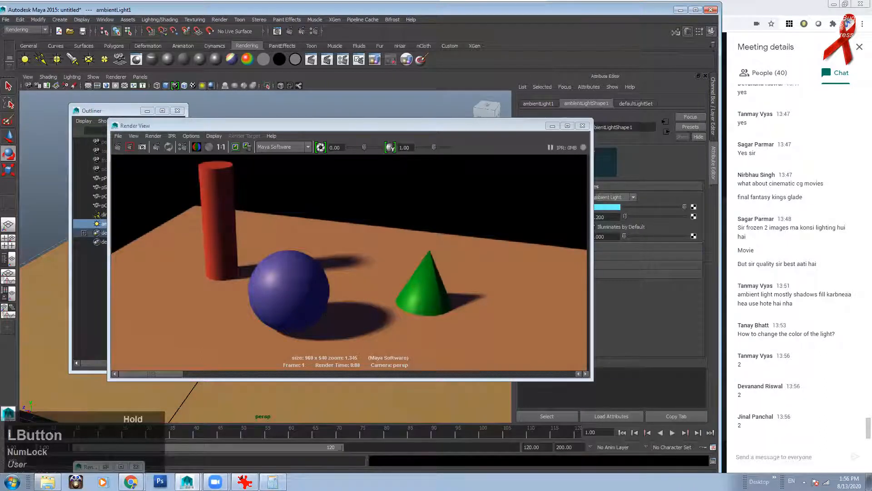
Step: Keep the current render image, render the frame with the cyan ambient light and view the resulting shadow tint
click(236, 146)
click(116, 147)
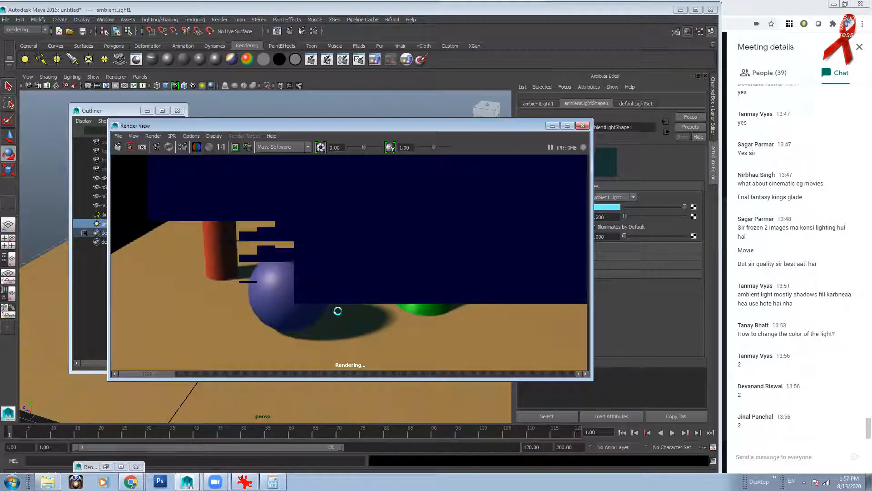
mouse_move(151, 375)
mouse_down()
mouse_move(184, 374)
mouse_move(148, 376)
mouse_up()
alt+right_drag(359, 240, 347, 298)
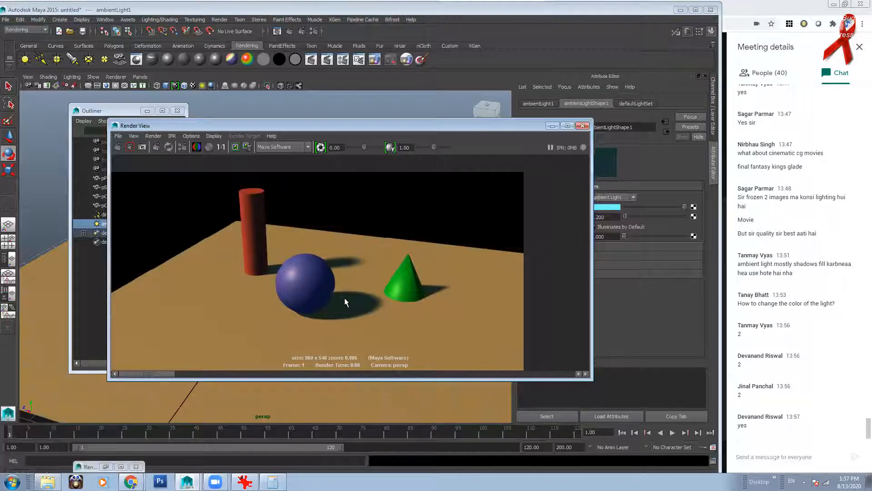
Step: Delete the ambient light from the scene
click(132, 109)
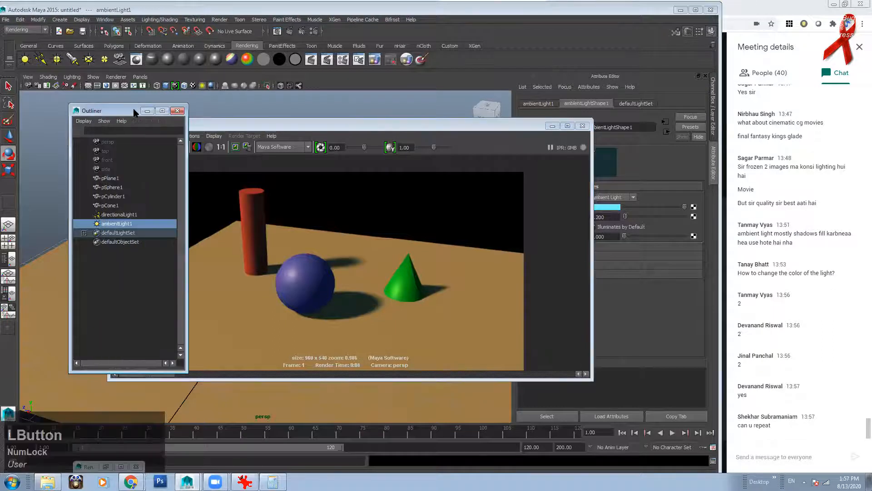
click(124, 214)
click(129, 224)
key(Delete)
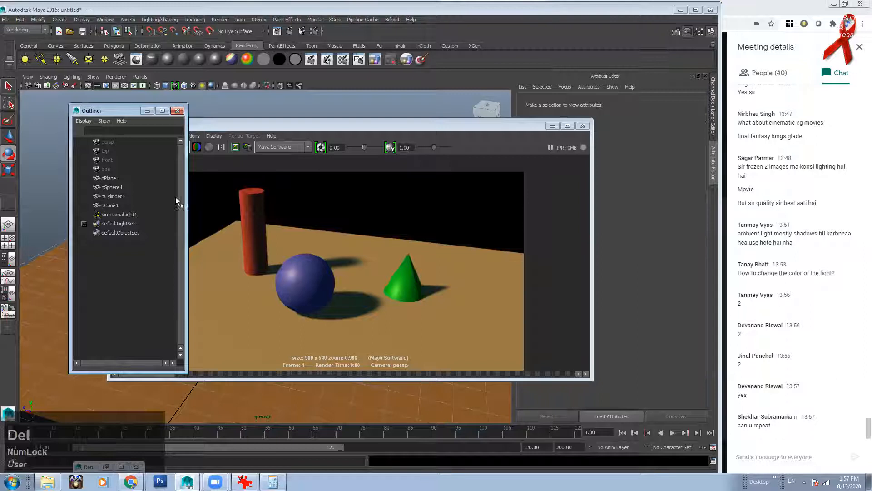
Step: Select the directional light and render the frame without any ambient fill
click(117, 214)
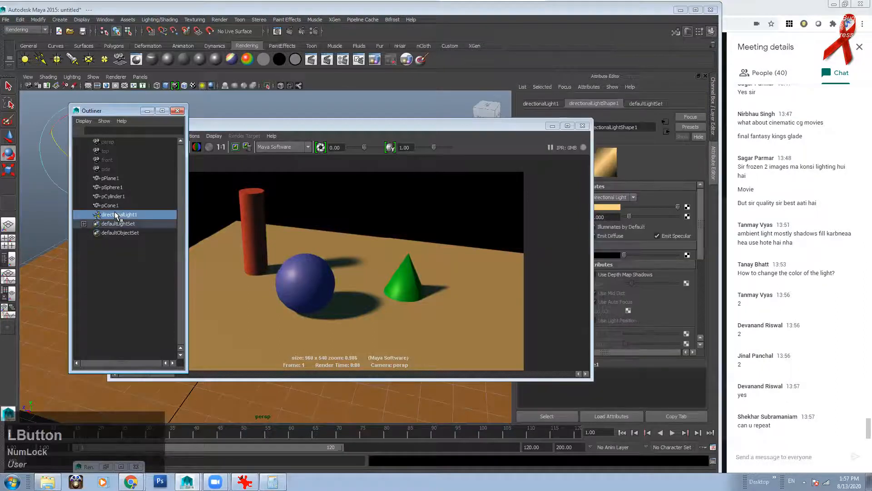
click(296, 125)
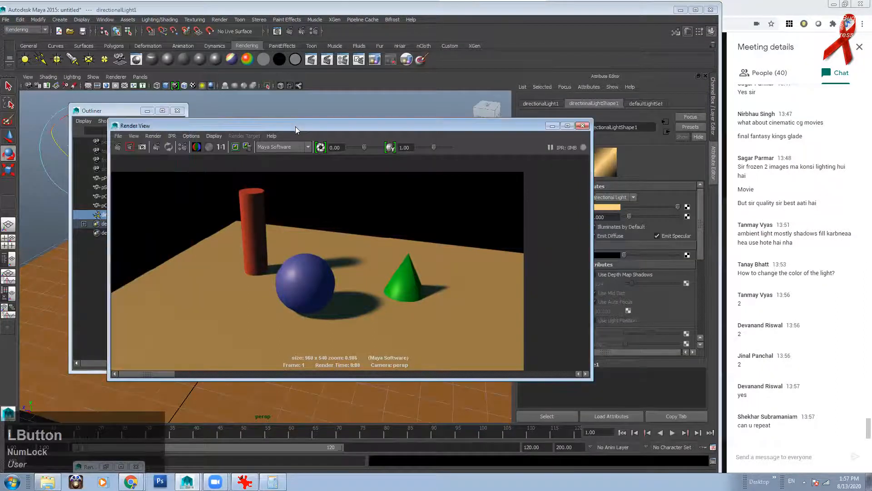
click(117, 146)
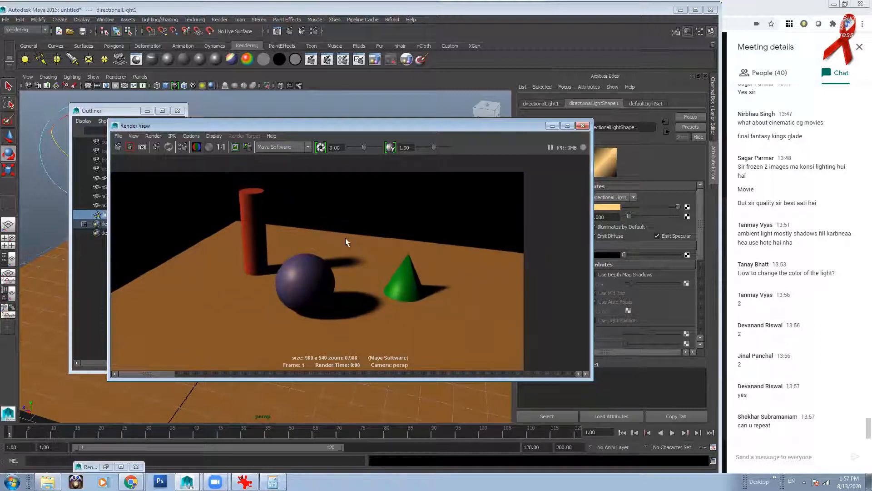
Step: Examine the cylinder's unlit side and its edge against the black background in the render without ambient light
alt+right_drag(231, 208, 490, 341)
alt+middle_drag(178, 212, 259, 277)
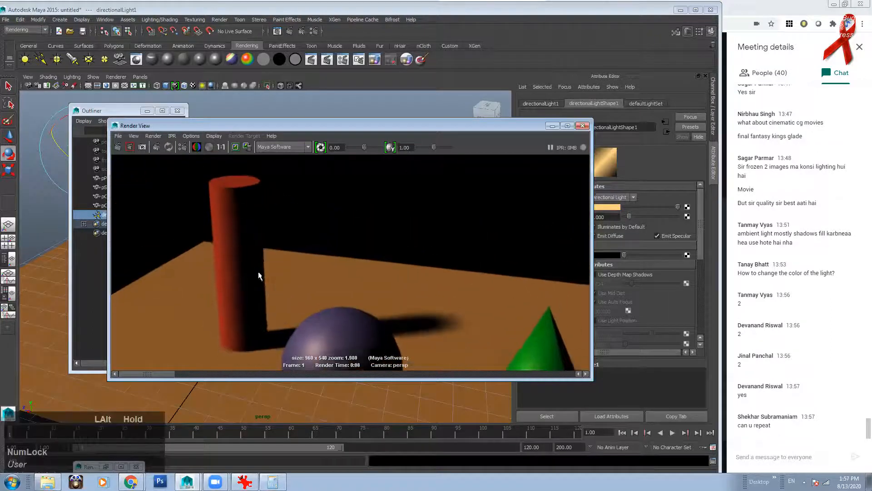
alt+right_drag(138, 182, 226, 191)
alt+right_drag(218, 243, 268, 249)
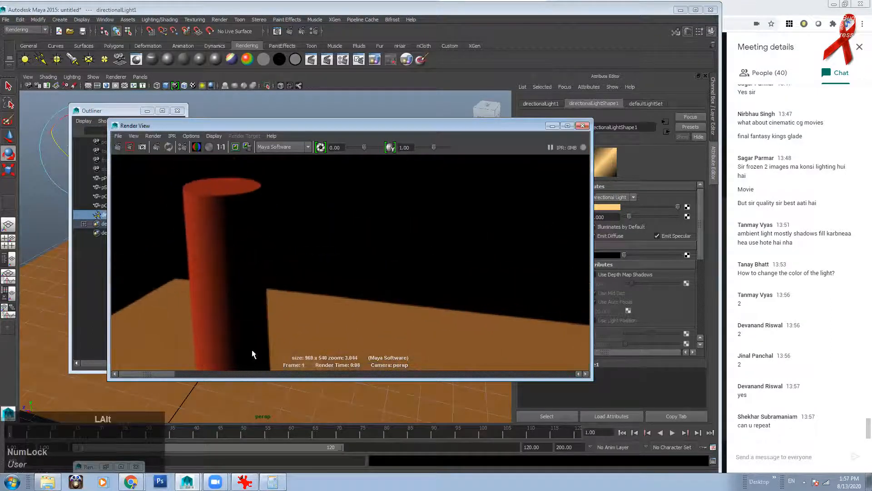
alt+middle_drag(273, 224, 315, 261)
alt+right_drag(356, 286, 459, 309)
alt+middle_drag(289, 252, 332, 227)
alt+right_drag(300, 234, 349, 234)
alt+right_drag(262, 261, 113, 251)
alt+middle_drag(340, 251, 284, 205)
alt+right_drag(532, 290, 377, 291)
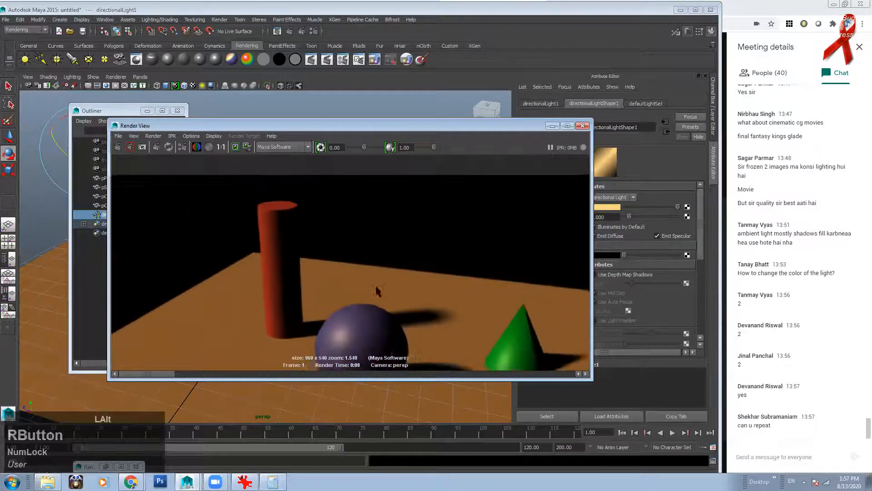
alt+middle_drag(273, 204, 243, 189)
alt+middle_drag(399, 279, 390, 266)
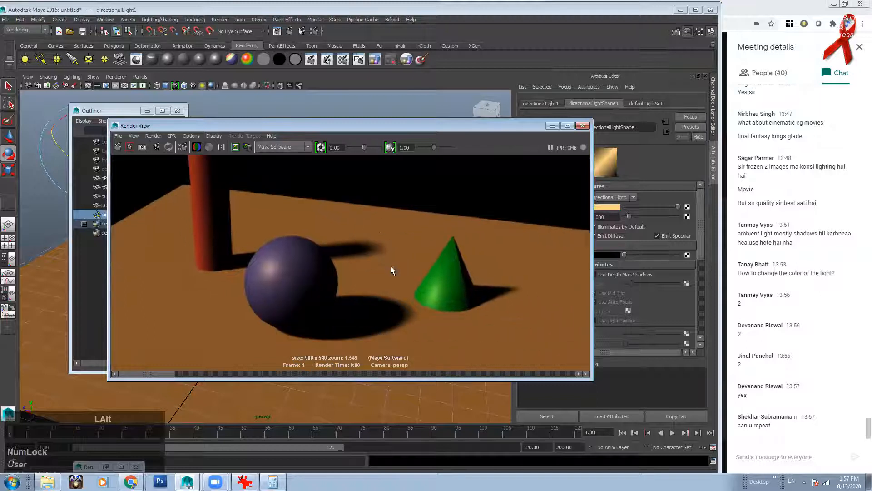
mouse_move(402, 313)
alt+right_down()
mouse_move(295, 298)
mouse_move(384, 317)
mouse_move(409, 305)
alt+right_up()
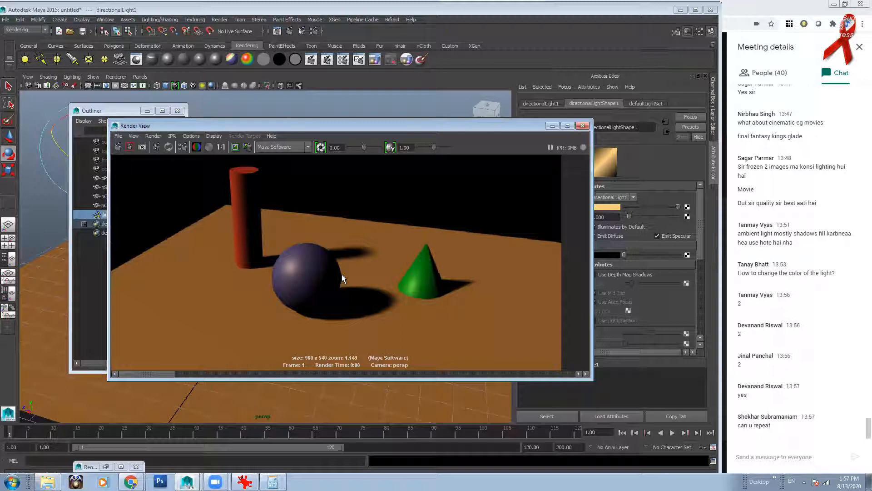
Step: Examine the sphere's dark side and its cast shadow up close in the render, and return to the whole scene
alt+right_drag(358, 307, 436, 318)
alt+right_drag(334, 289, 558, 350)
alt+middle_drag(359, 245, 369, 217)
alt+right_drag(268, 245, 328, 252)
alt+middle_drag(327, 252, 338, 220)
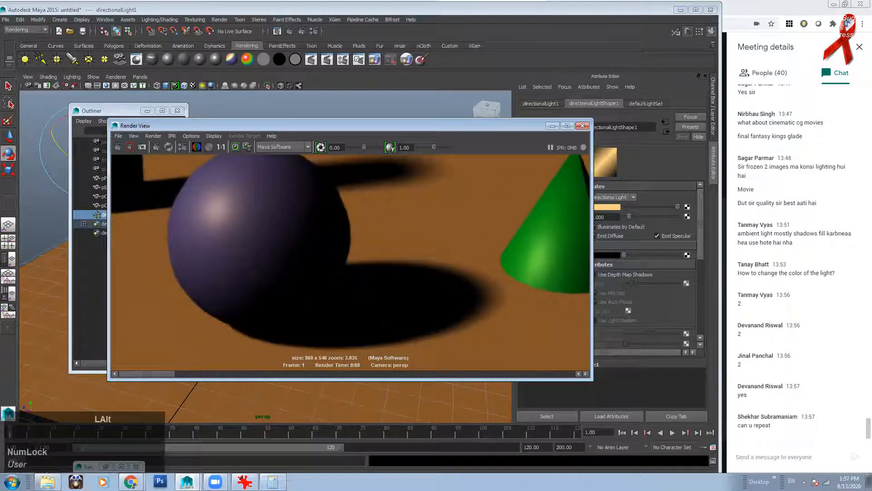
alt+right_drag(443, 274, 255, 278)
alt+middle_drag(420, 296, 417, 321)
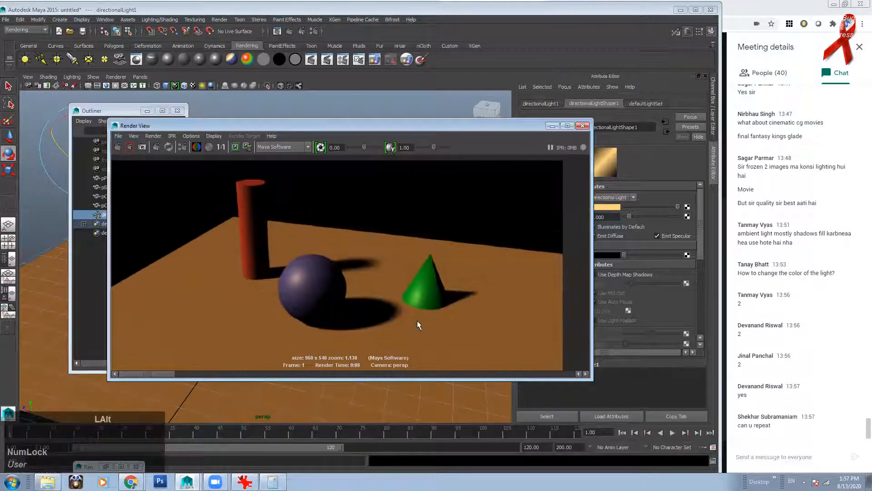
Step: Create an ambient light in the scene and set its Ambient Shade to 0
click(24, 60)
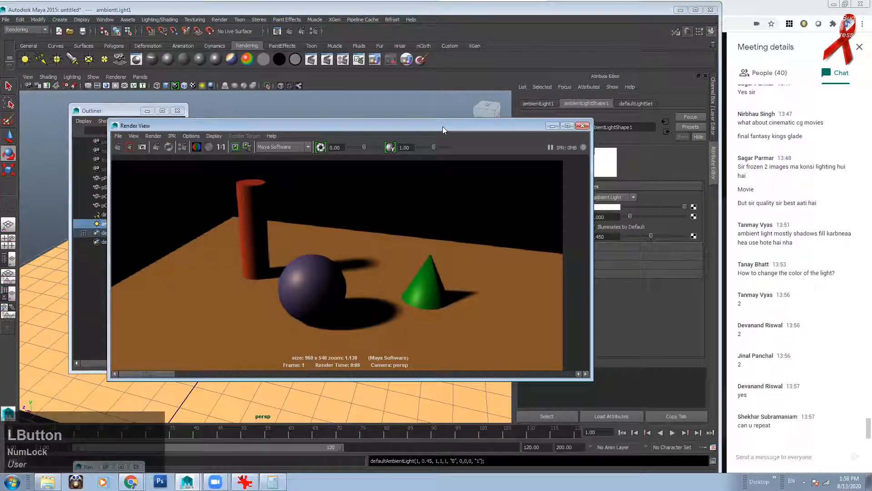
drag(443, 126, 390, 116)
drag(650, 236, 602, 236)
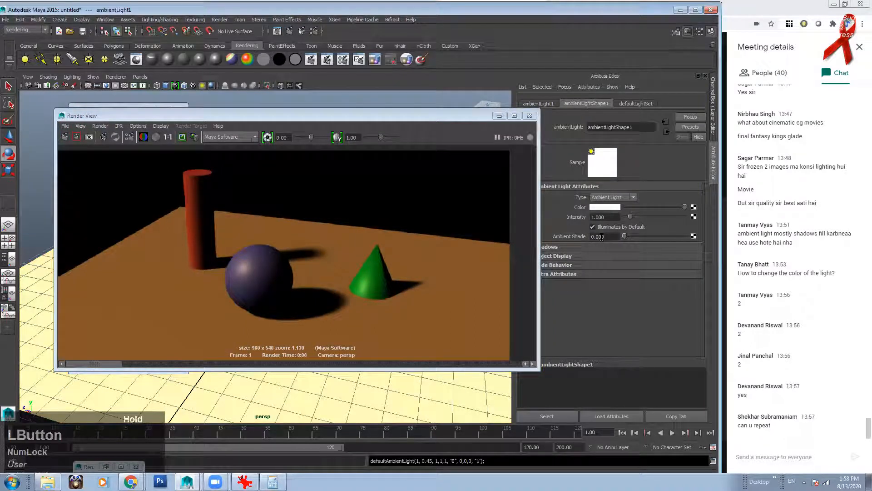
double_click(599, 236)
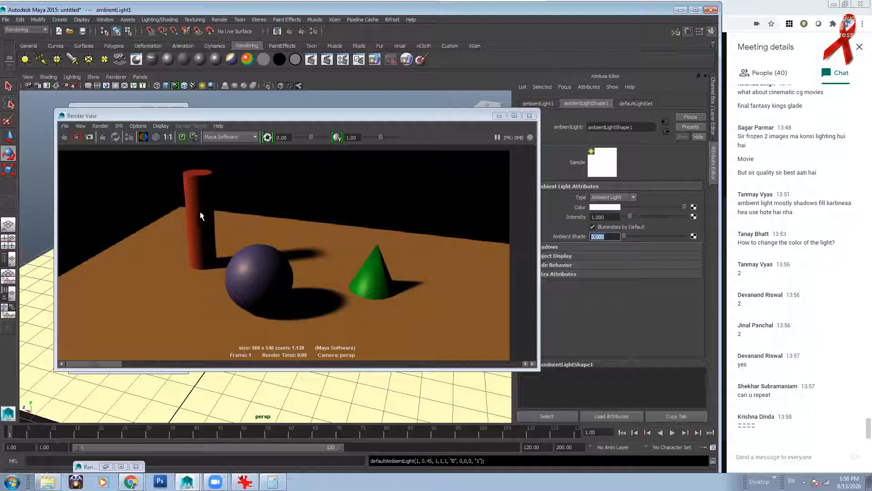
Step: Set the ambient light's intensity to 0.2 and give it the light purple from the recent colors
click(601, 217)
double_click(601, 216)
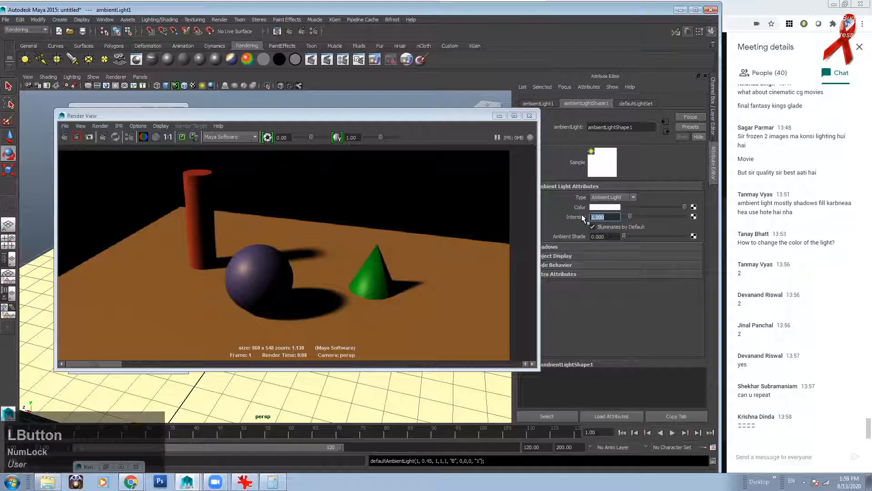
text(.2)
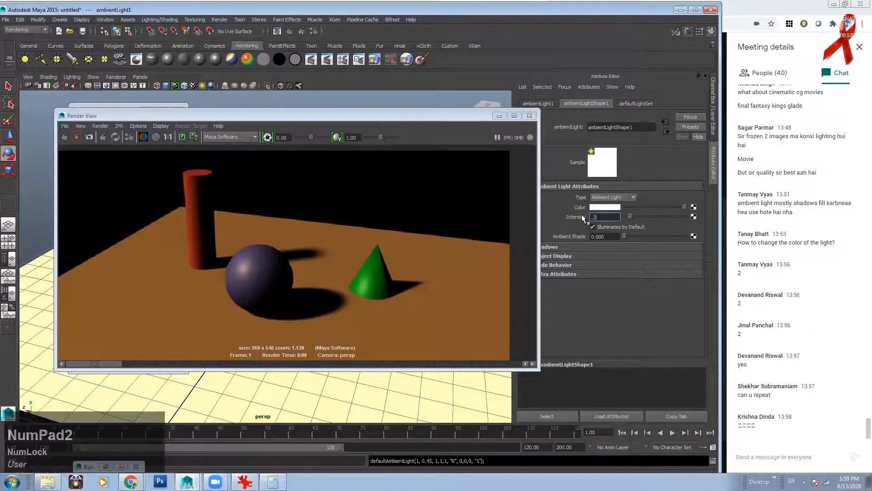
key(KP_Enter)
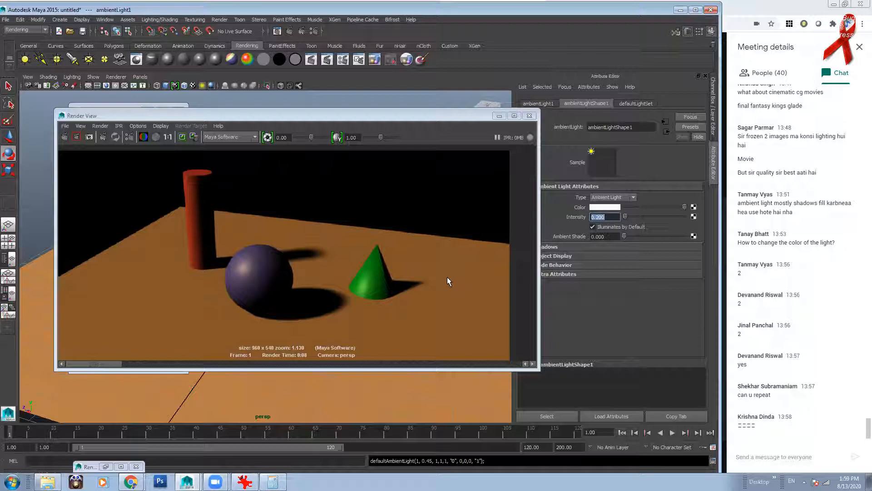
click(606, 208)
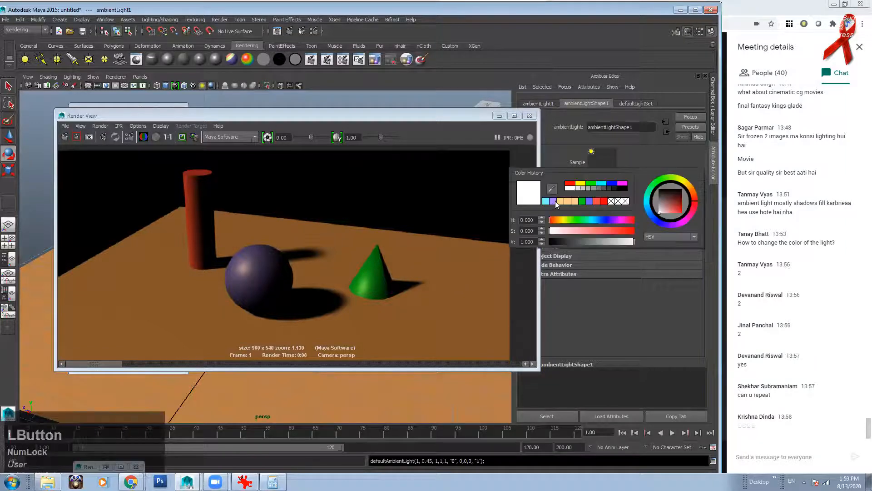
click(555, 201)
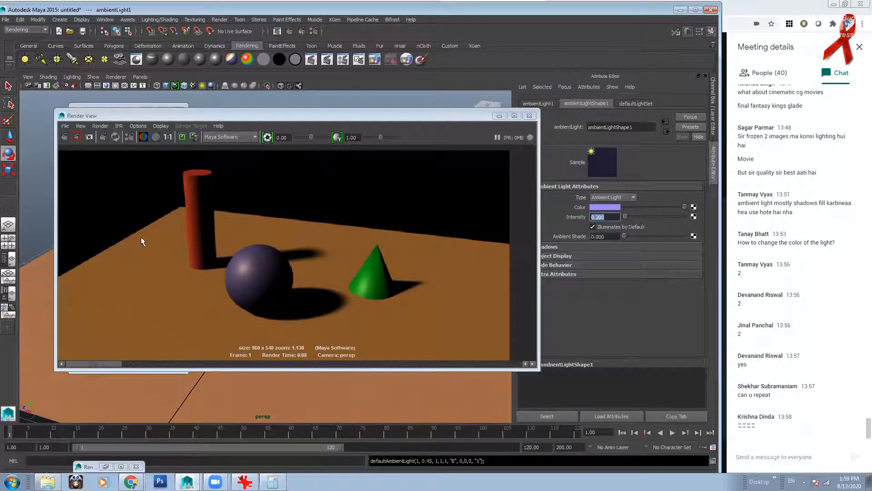
Step: Compare the directional light's color settings with those of the ambient light, ending with the ambient light selected
drag(293, 116, 380, 116)
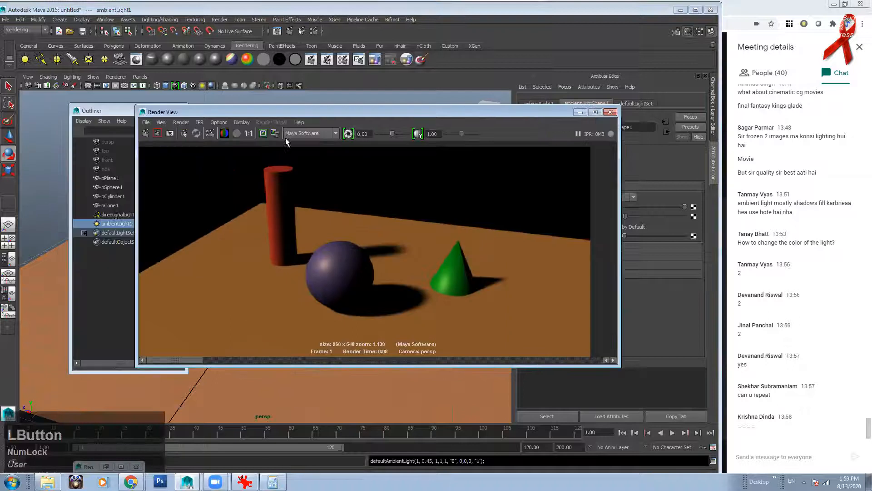
click(109, 214)
drag(451, 119, 374, 269)
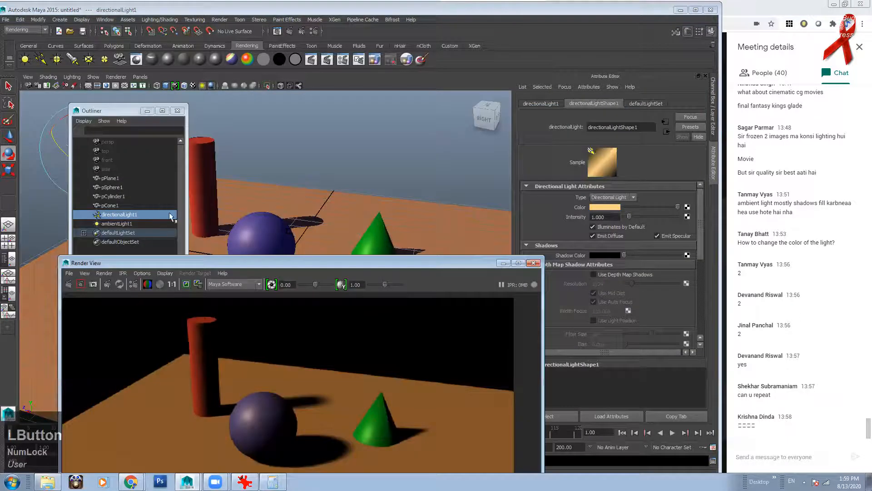
click(116, 223)
drag(350, 261, 374, 120)
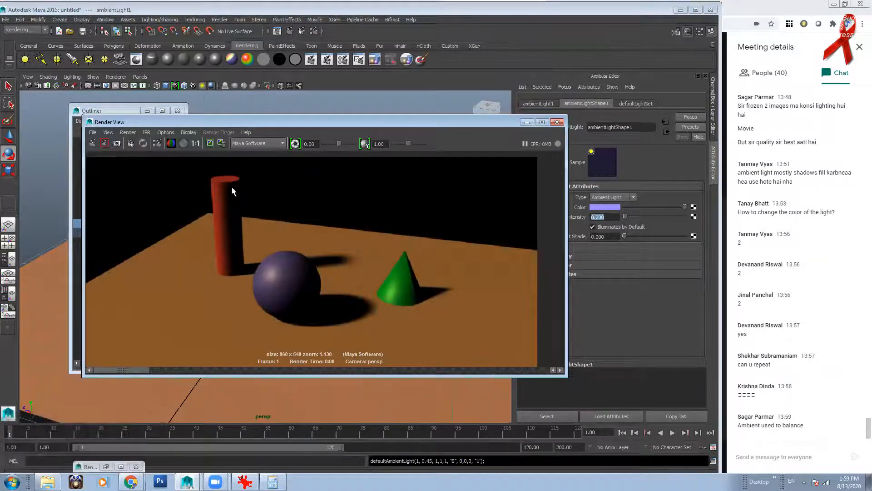
drag(325, 121, 300, 122)
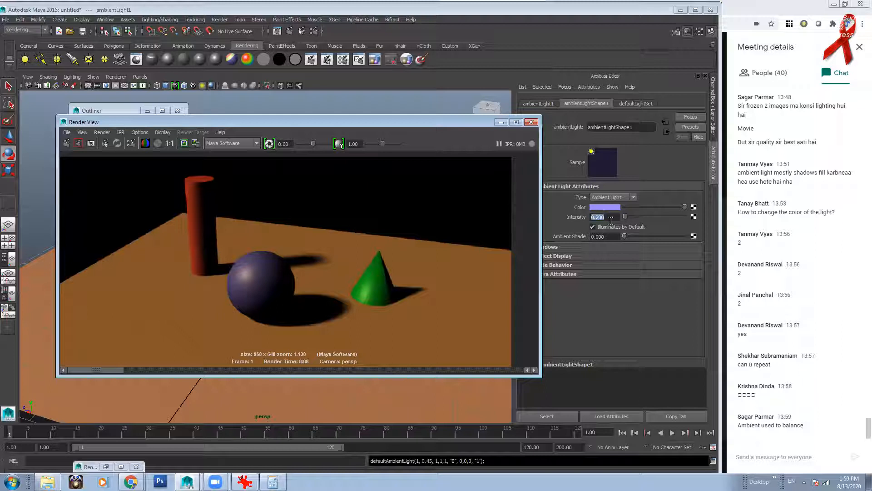
Step: Set the ambient light's intensity to 0.25 and render the frame with the purple fill
drag(598, 218, 611, 217)
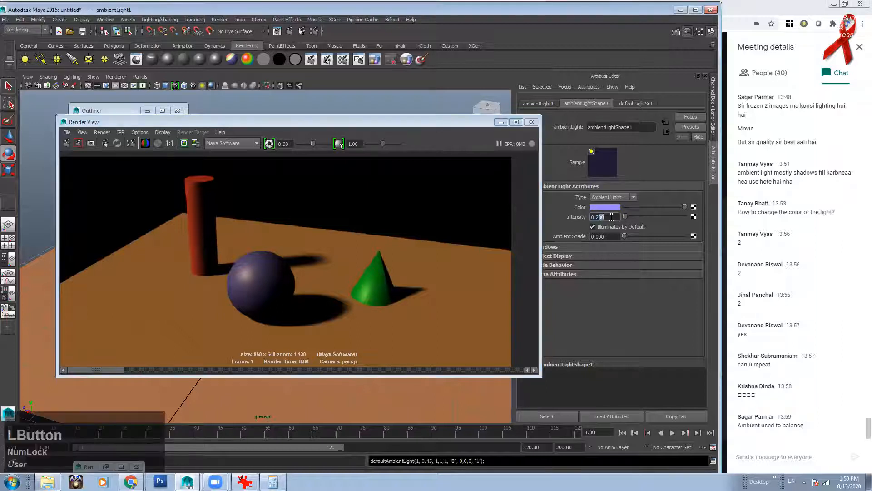
text(50)
key(KP_Enter)
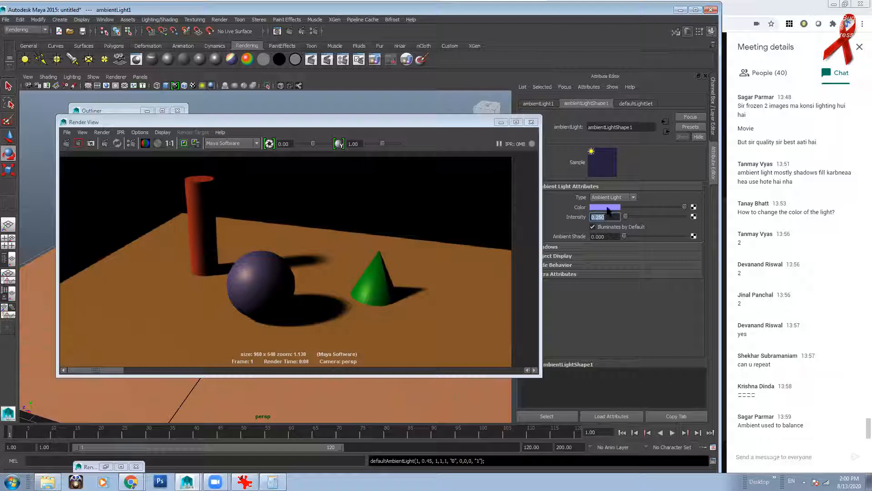
click(249, 122)
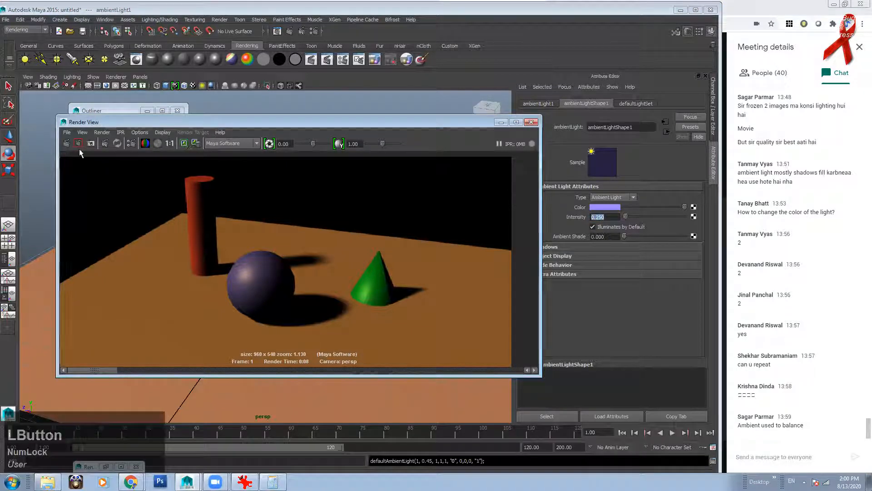
click(66, 144)
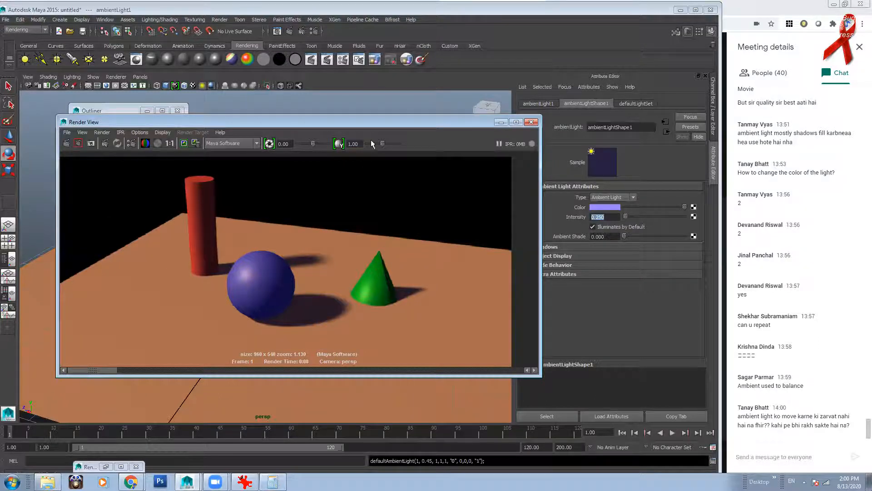
Step: Turn on ray trace shadows for the ambient light and render the frame again
drag(353, 119, 297, 118)
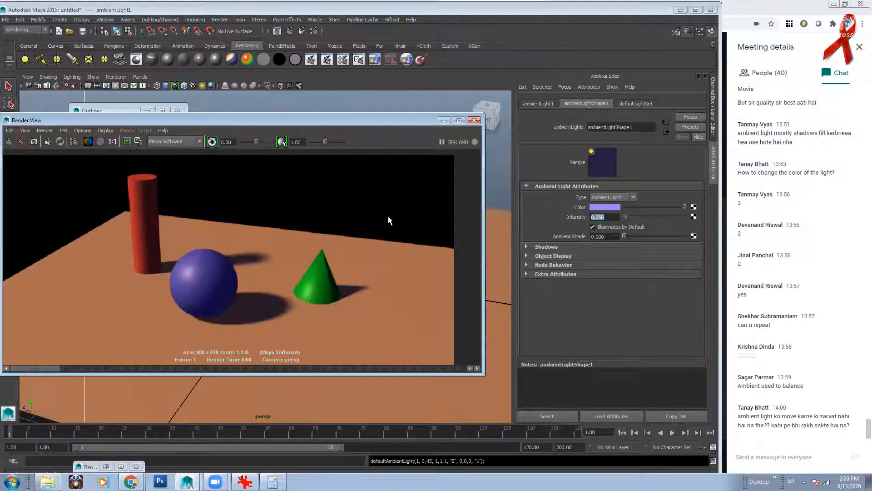
click(307, 120)
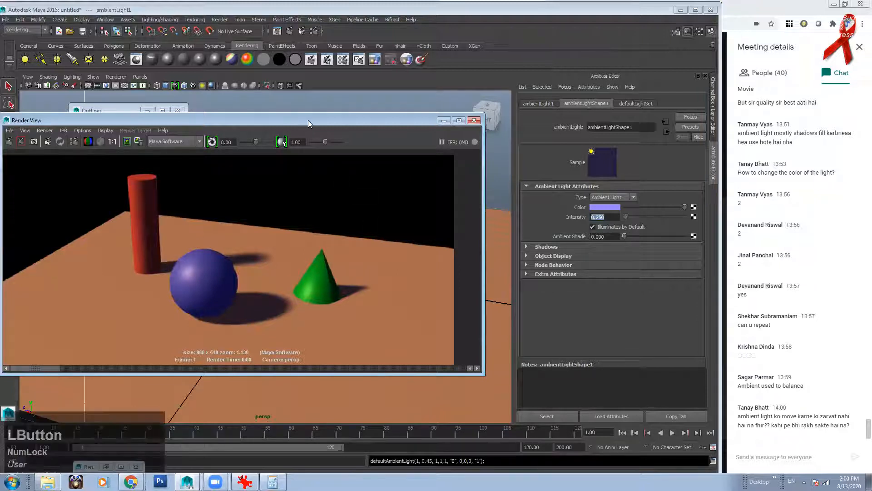
drag(321, 120, 342, 120)
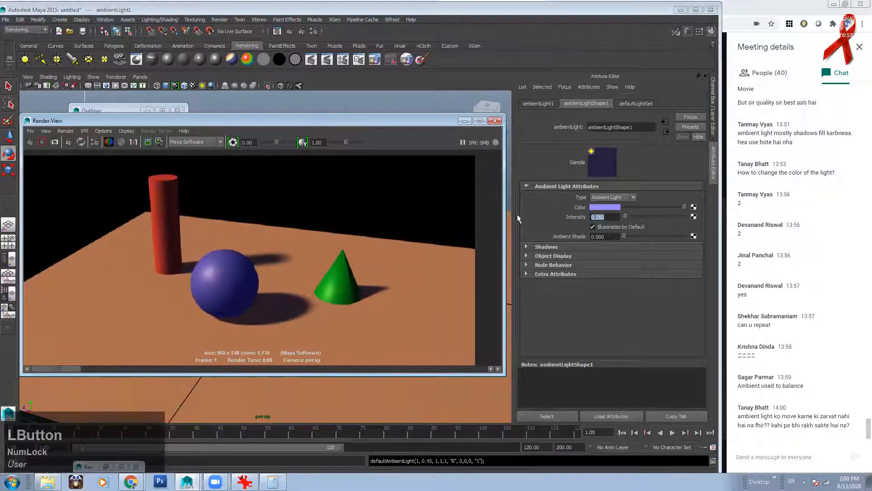
click(570, 246)
click(602, 276)
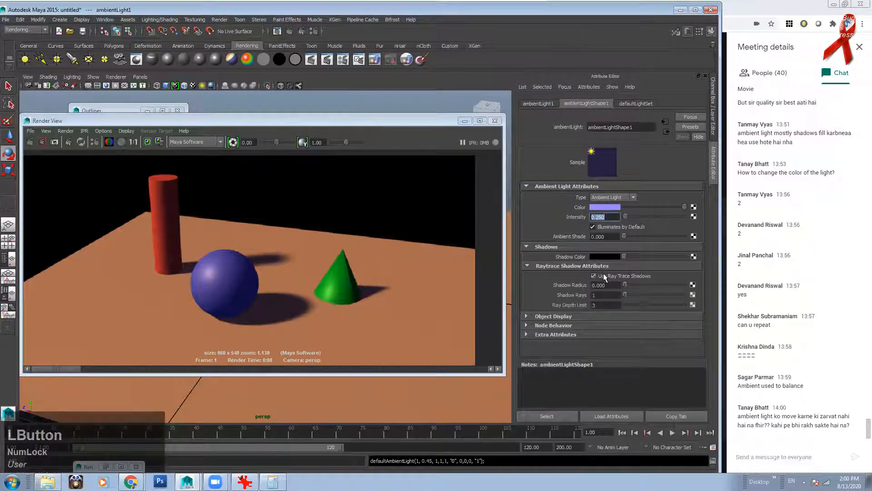
click(279, 119)
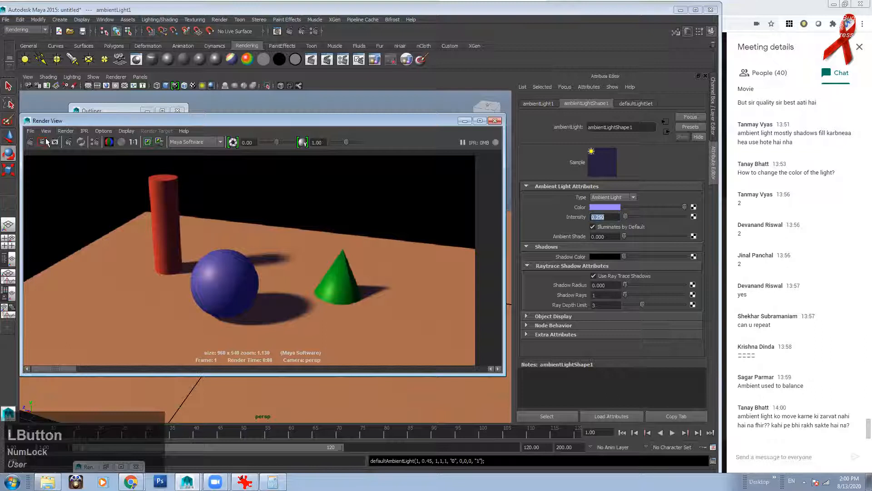
click(30, 142)
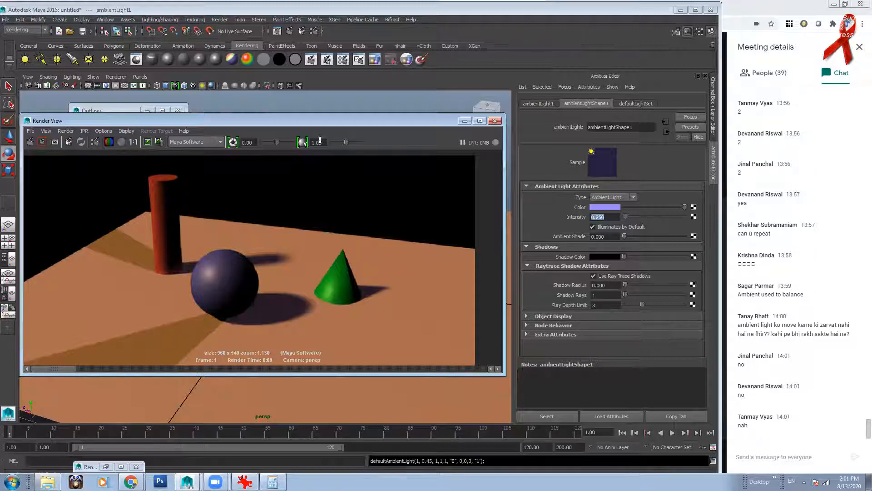
Step: Create a new perspective camera for the viewport and orbit it to look down on the objects and floor plane
click(331, 123)
drag(330, 127, 330, 235)
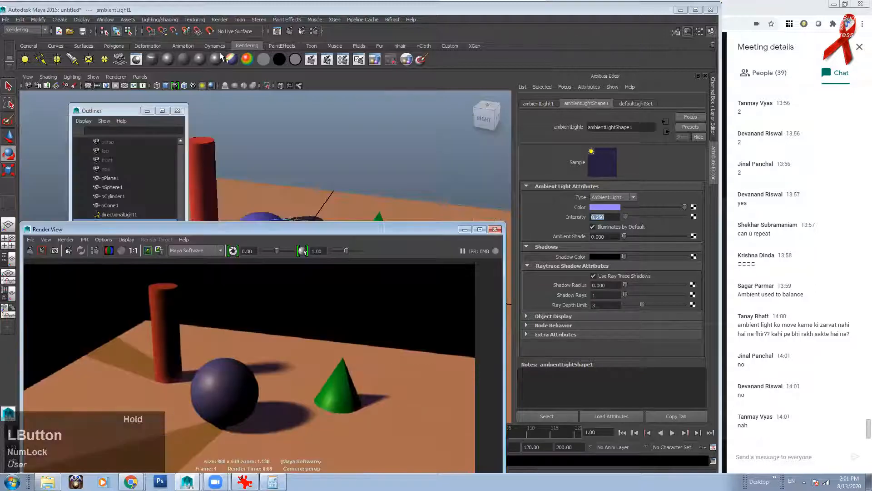
click(140, 77)
mouse_move(156, 85)
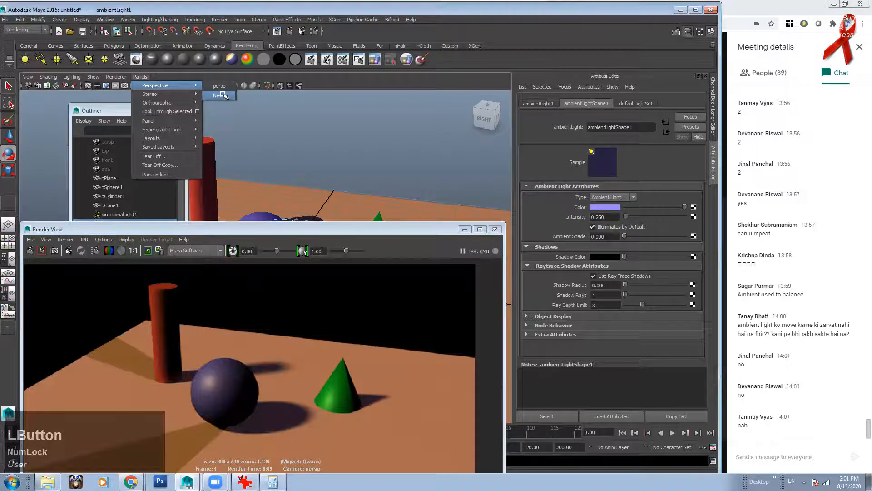
click(220, 96)
alt+middle_drag(342, 163, 354, 113)
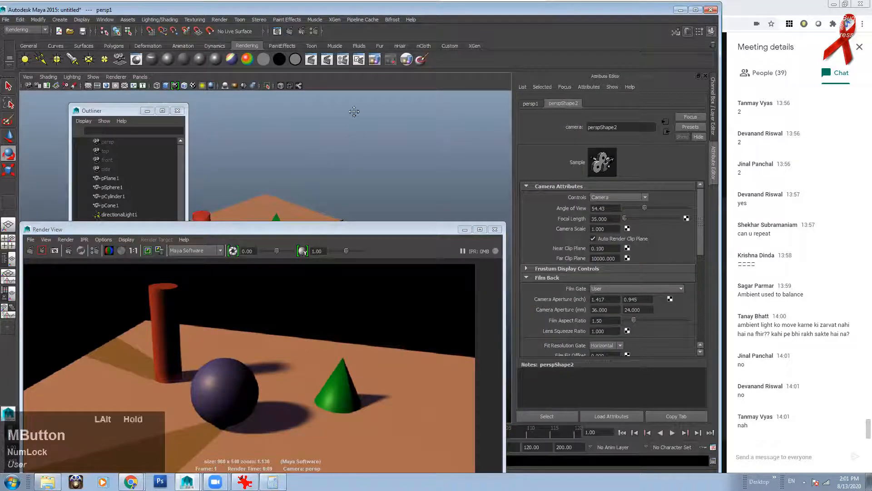
alt+drag(354, 114, 347, 170)
key(w)
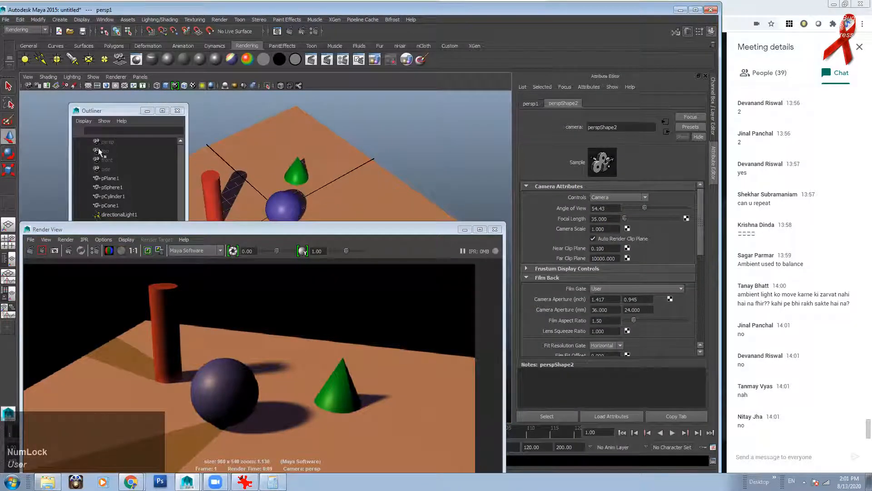
Step: Select the ambient light and inspect its position among the objects up close in wireframe display
drag(122, 111, 122, 97)
click(117, 211)
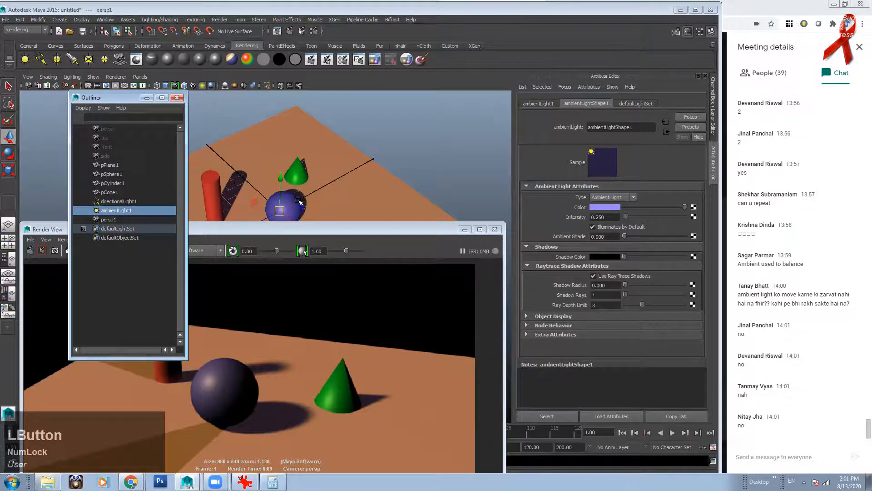
key(4)
alt+middle_drag(315, 191, 345, 128)
alt+right_drag(373, 198, 426, 198)
alt+middle_drag(372, 173, 309, 254)
alt+right_drag(364, 189, 413, 189)
alt+middle_drag(361, 151, 323, 171)
drag(323, 232, 330, 150)
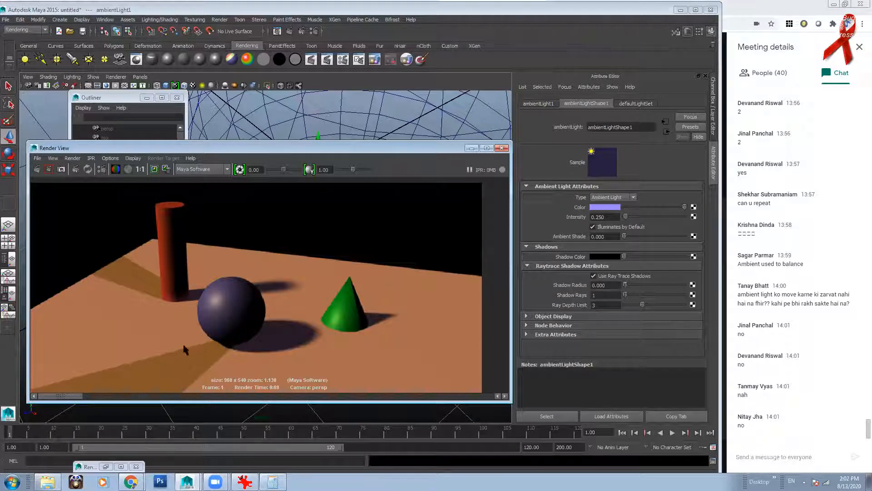
Step: Set the ambient light's ray trace shadow radius to 10
click(608, 285)
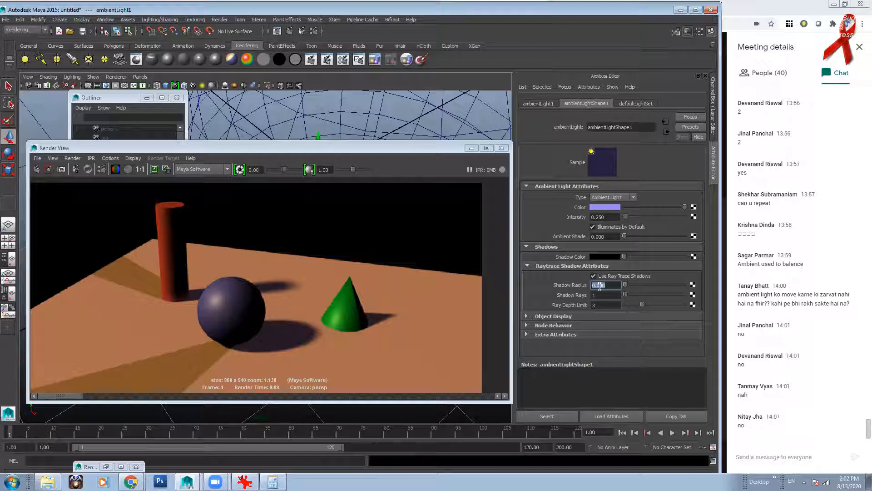
text(10)
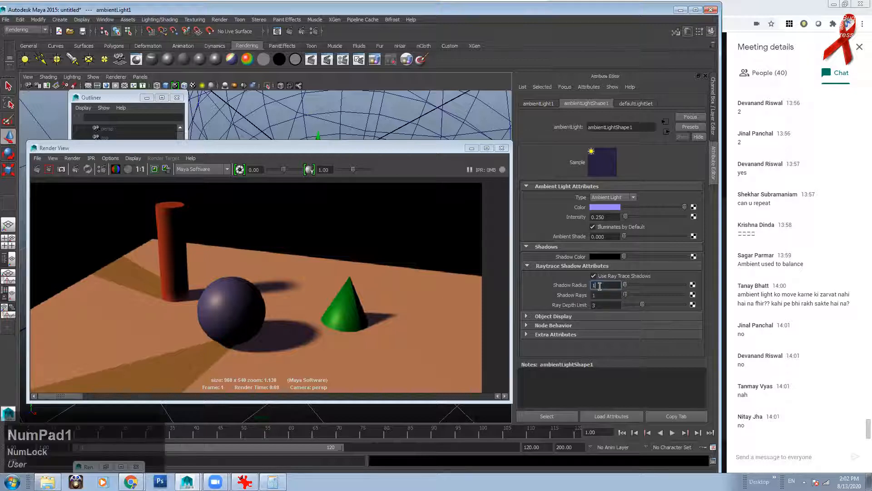
key(KP_Enter)
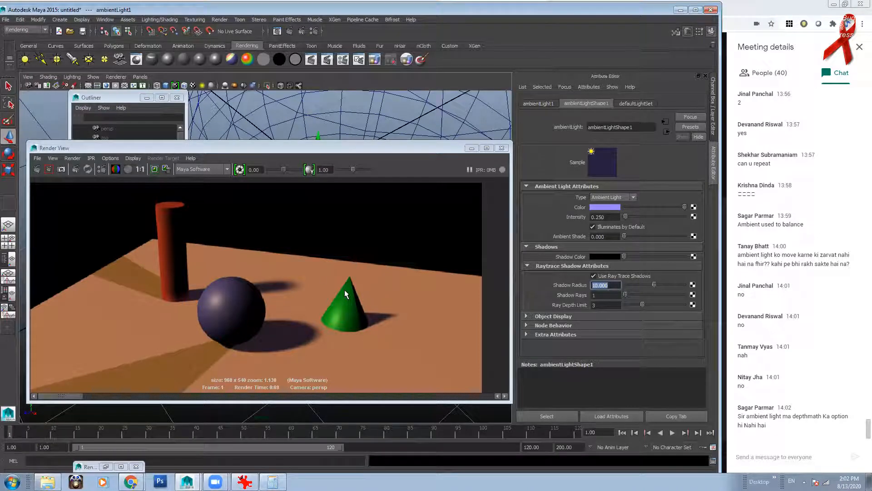
Step: Keep the current render image for comparison and render the frame with the larger shadow radius
click(155, 169)
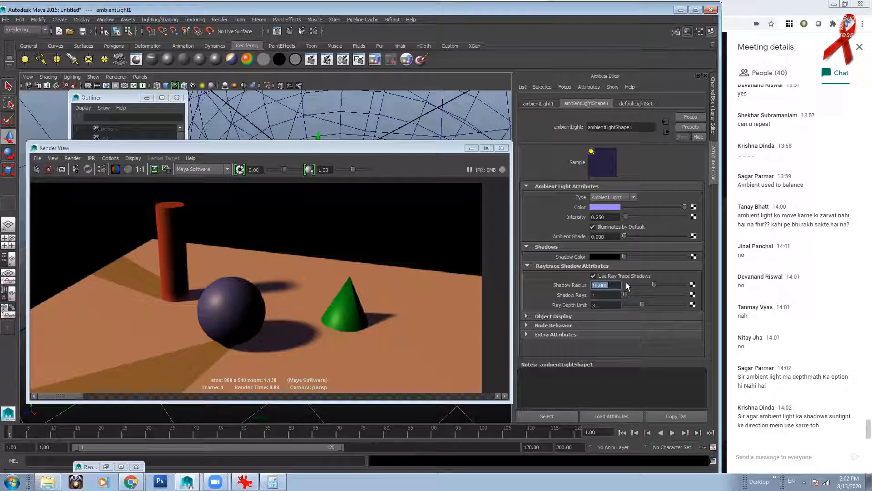
drag(168, 147, 187, 142)
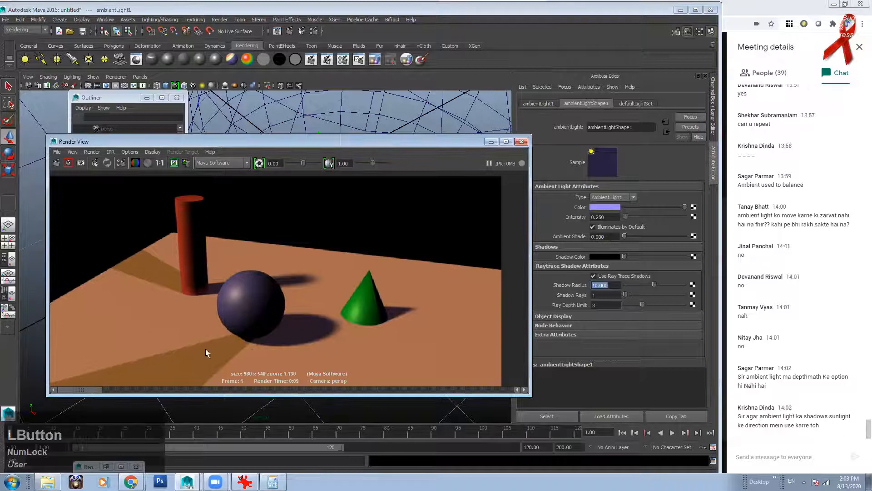
click(56, 163)
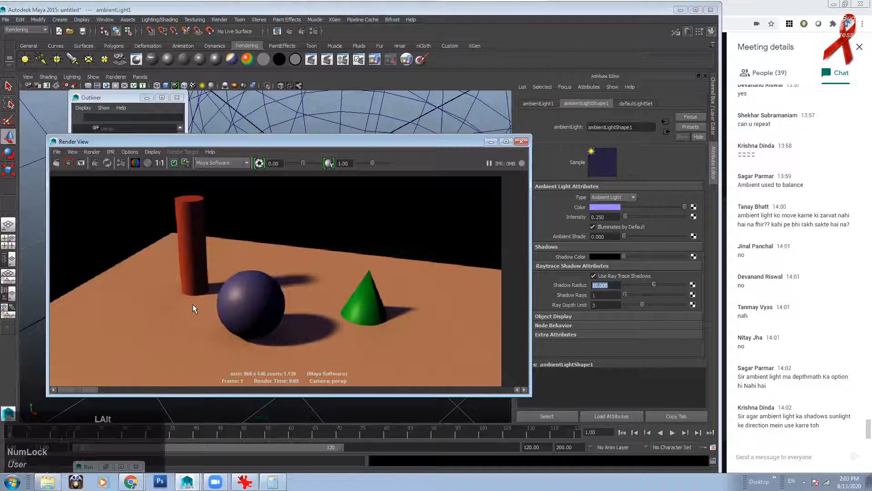
Step: Examine the floor around the sphere's base up close in the new render
alt+right_drag(193, 304, 261, 253)
alt+middle_drag(261, 253, 272, 161)
alt+right_drag(213, 286, 328, 316)
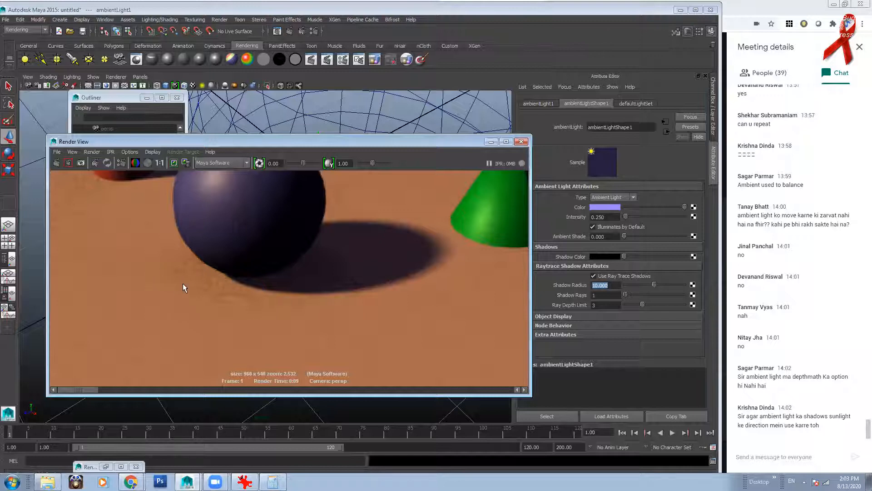
Step: Set the ambient light's ray trace shadow rays to 30 and render the frame
mouse_move(277, 293)
alt+right_down()
mouse_move(300, 345)
mouse_move(311, 263)
mouse_move(273, 285)
alt+right_up()
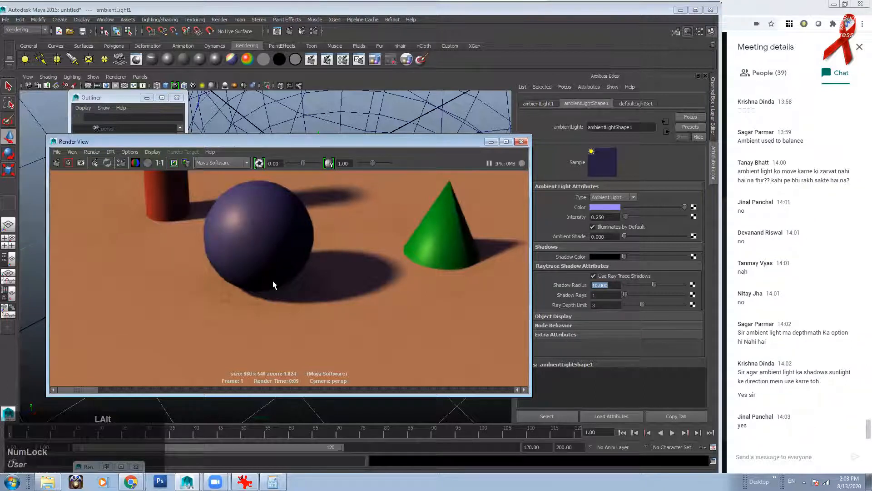
alt+right_drag(273, 285, 298, 268)
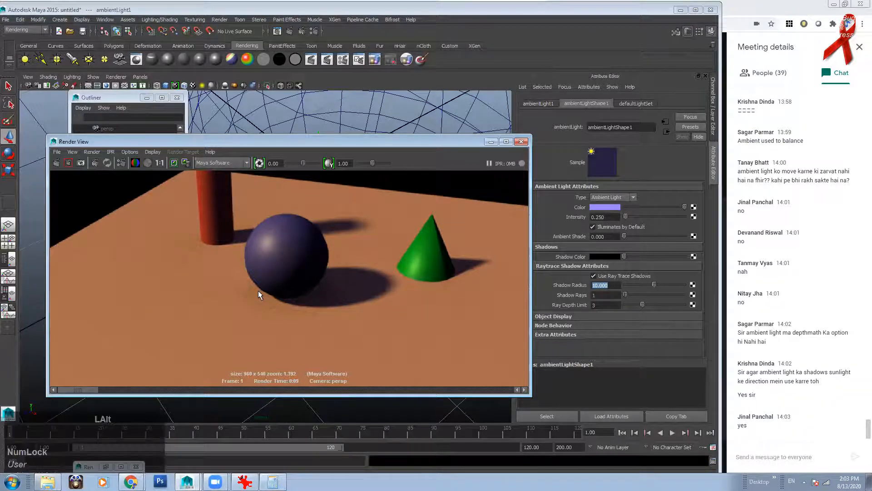
alt+right_drag(258, 290, 212, 285)
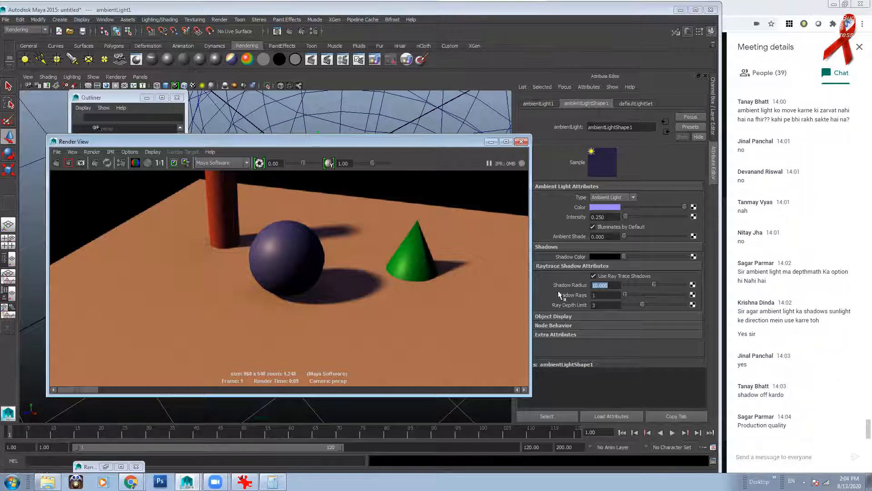
click(618, 286)
double_click(618, 286)
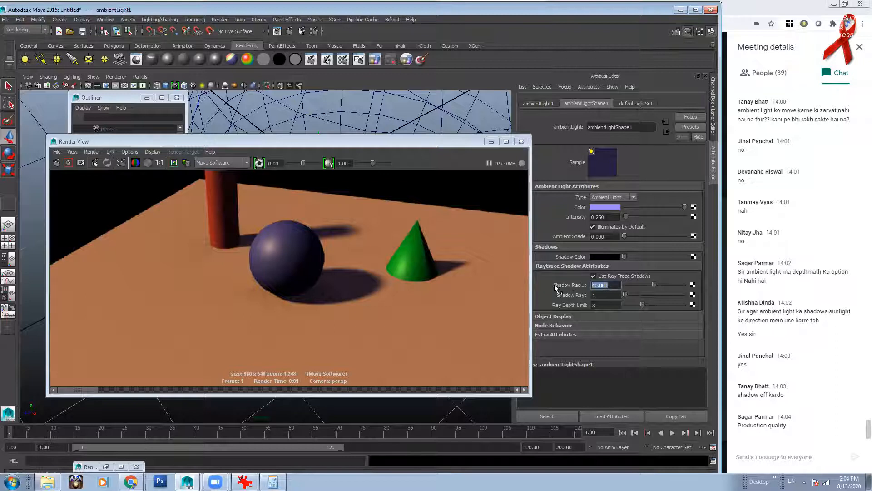
double_click(603, 295)
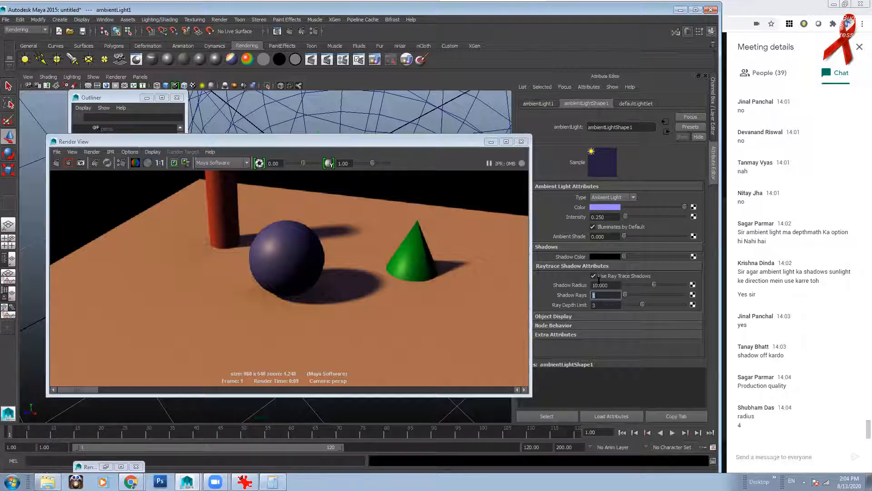
drag(608, 285, 574, 280)
key(Tab)
text(30)
key(KP_Enter)
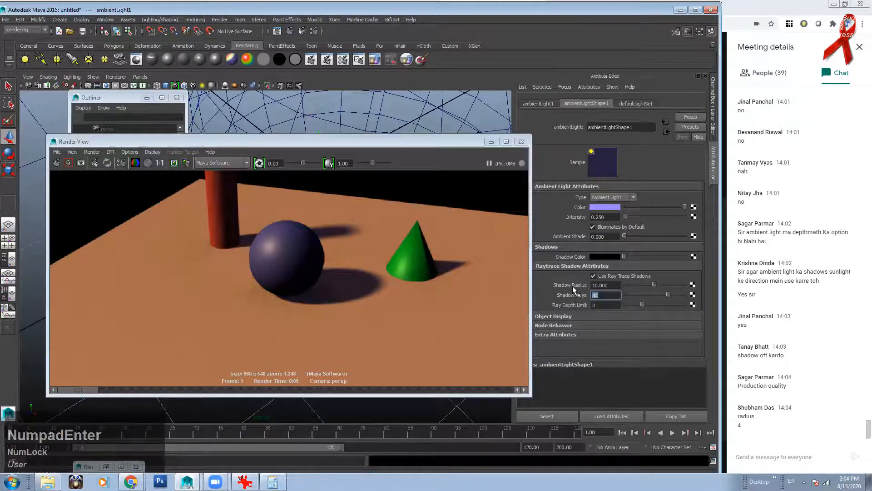
click(607, 284)
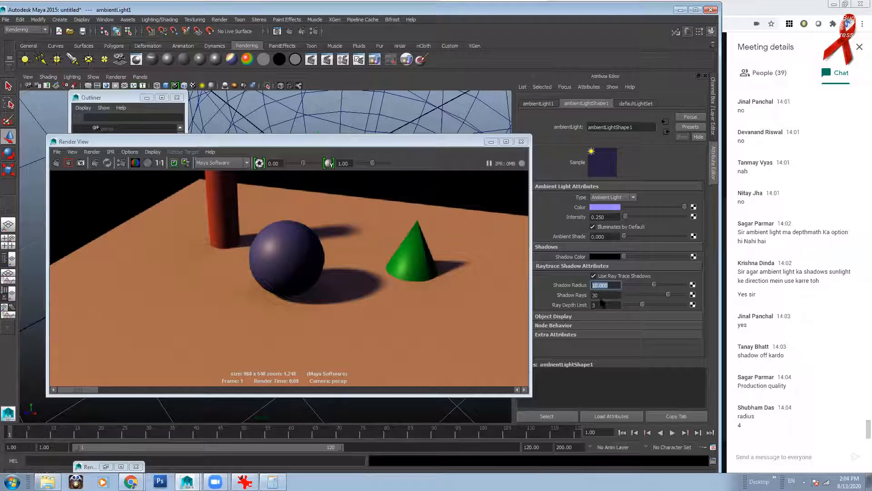
click(606, 295)
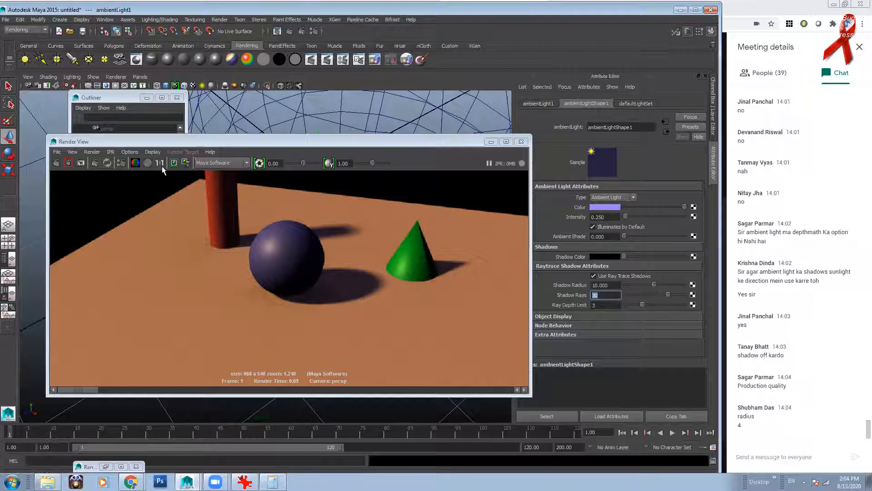
click(56, 163)
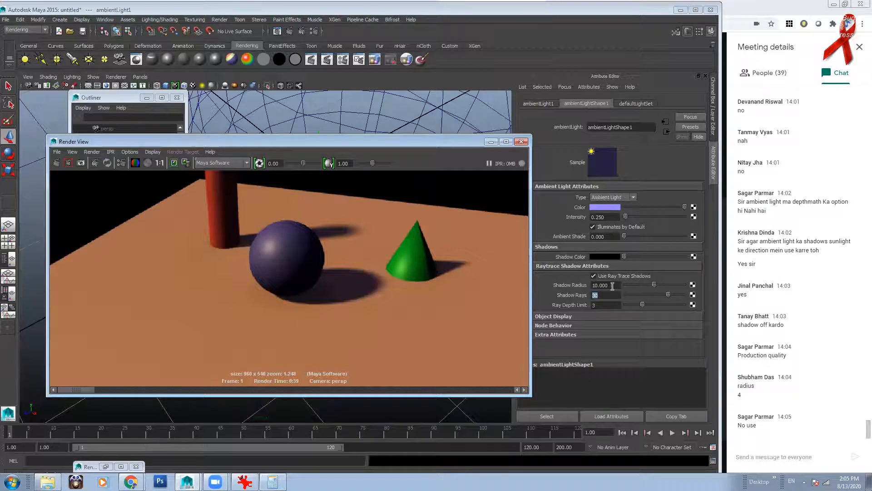
Step: Try a shadow radius of 3 on the ambient light, start a test render and stop it partway
drag(611, 285, 579, 284)
text(3)
key(KP_Enter)
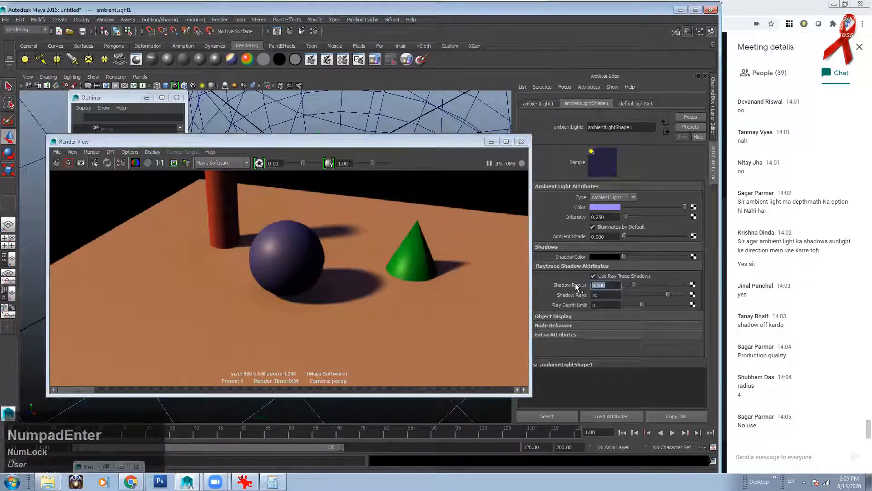
click(57, 163)
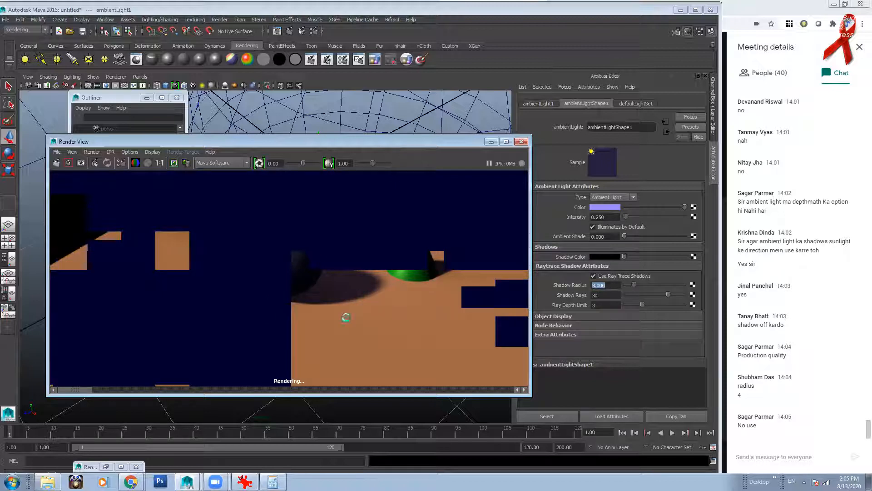
key(Escape)
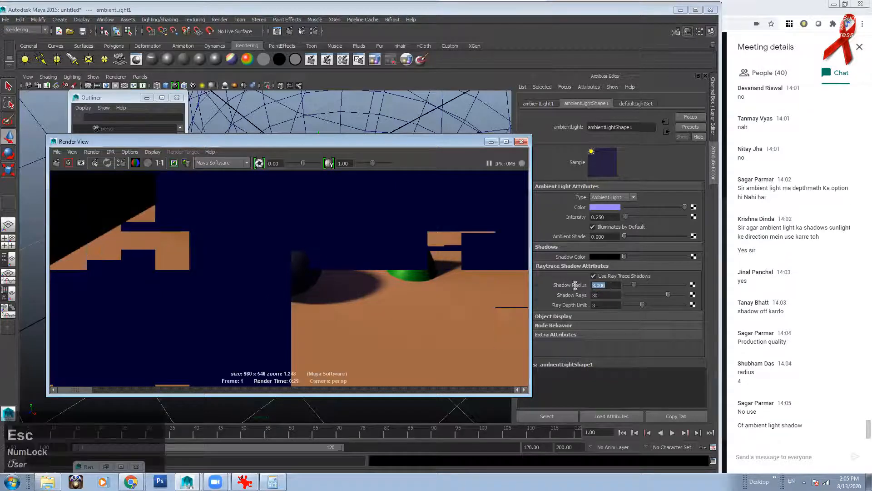
Step: Set the ambient light's shadow radius to 1 and render the full frame
click(571, 284)
text(1)
key(Return)
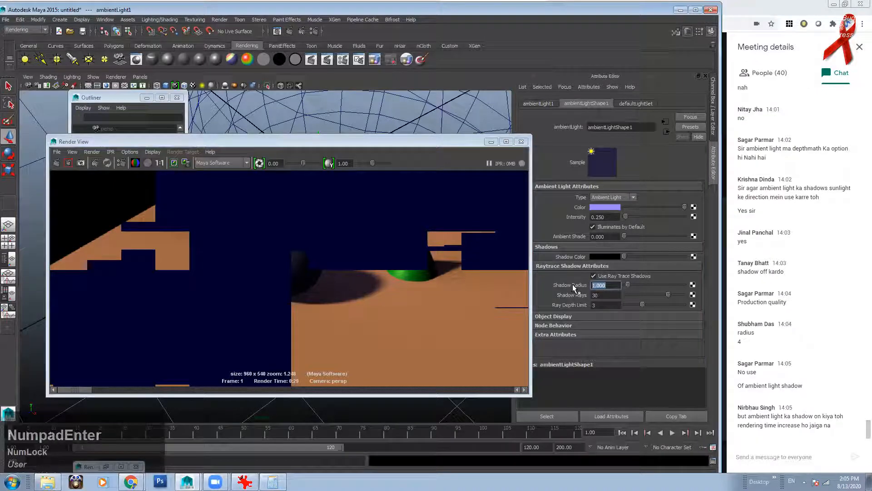
click(56, 162)
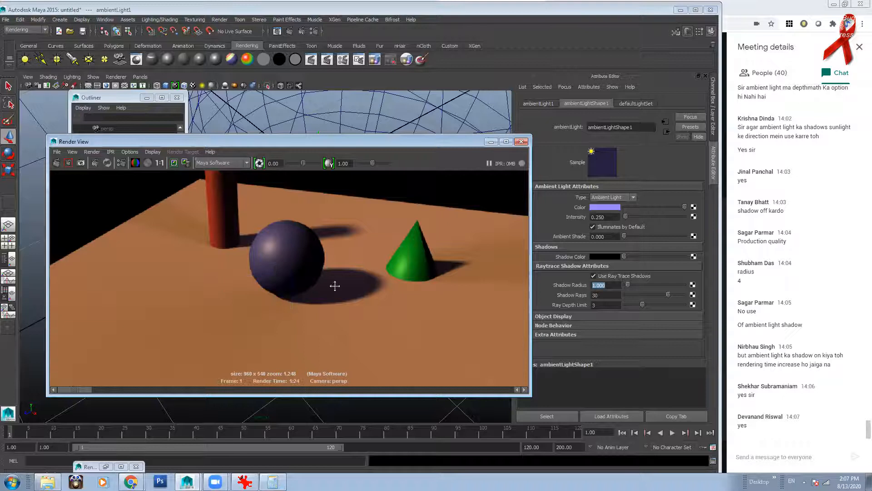
Step: Examine the faint ambient shadows around the bases of the cylinder and sphere up close in the render
scroll(335, 284, up, 3)
alt+middle_drag(334, 285, 273, 285)
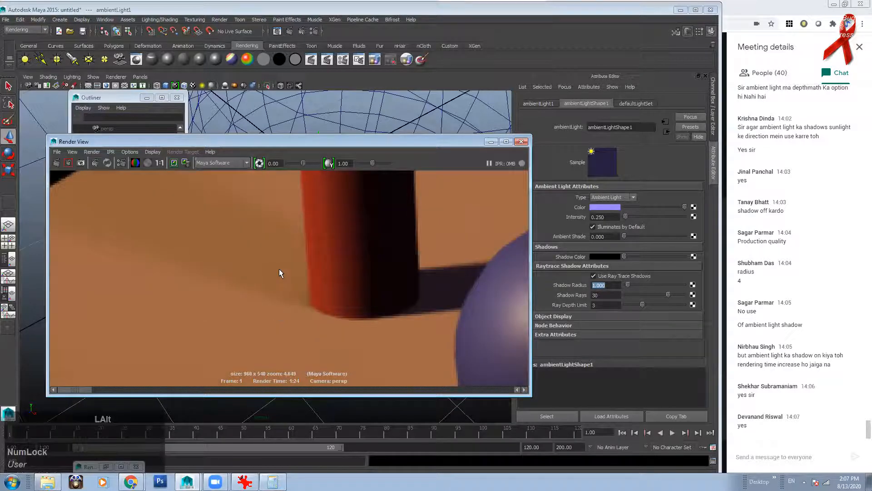
scroll(279, 268, up, 2)
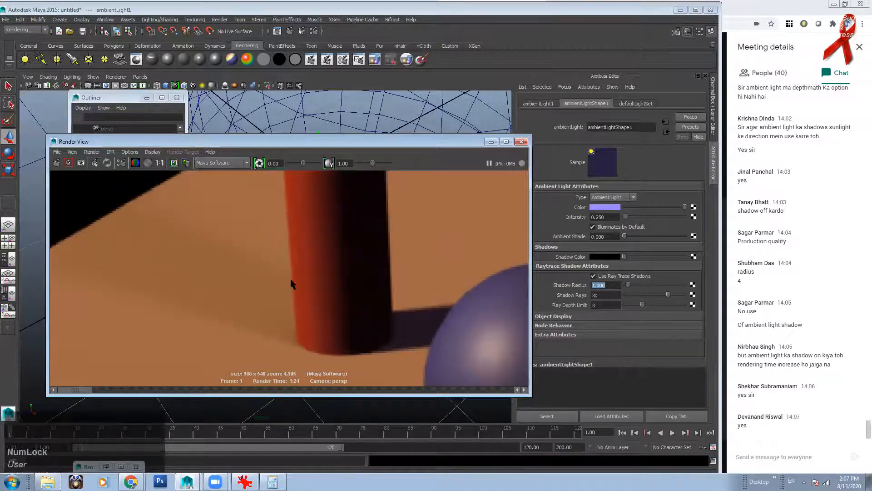
alt+right_drag(291, 284, 201, 260)
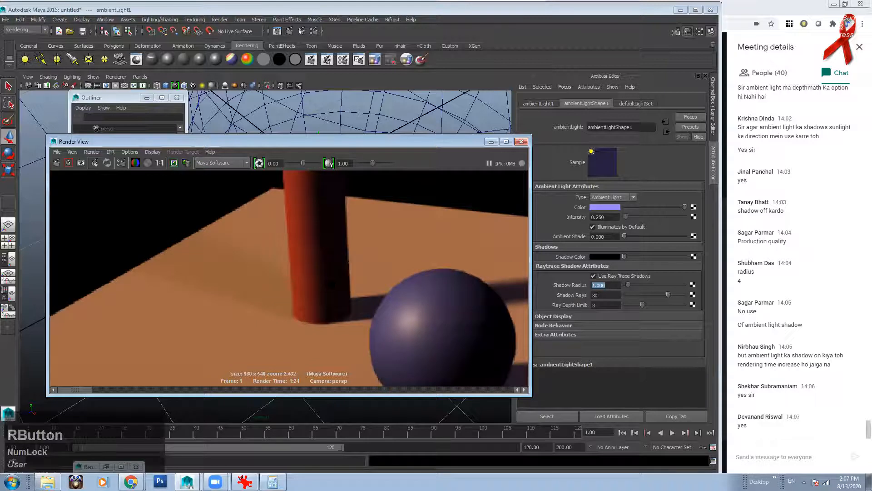
alt+middle_drag(381, 302, 375, 305)
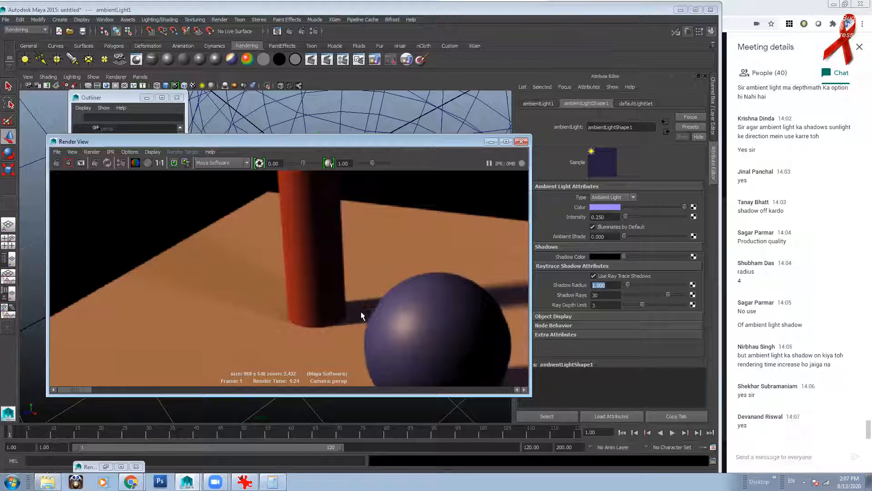
alt+right_drag(253, 308, 227, 258)
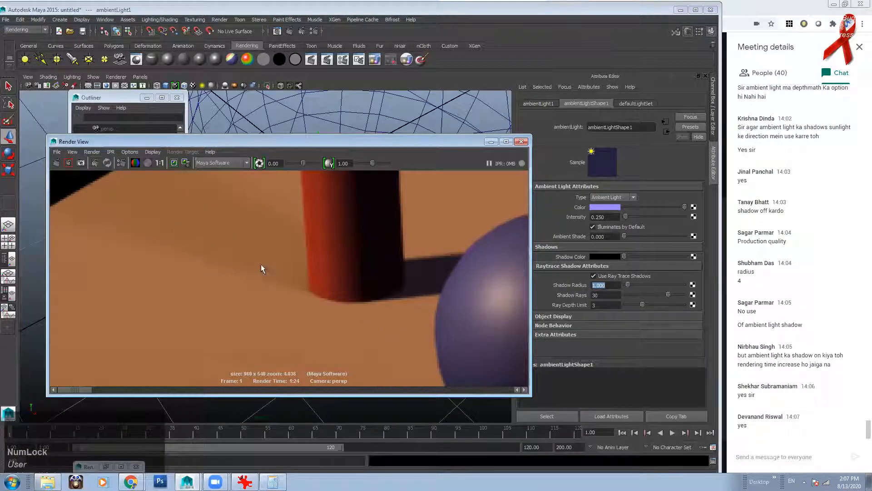
key(alt)
alt+right_drag(247, 261, 386, 254)
alt+middle_drag(386, 254, 272, 300)
alt+right_drag(506, 305, 305, 285)
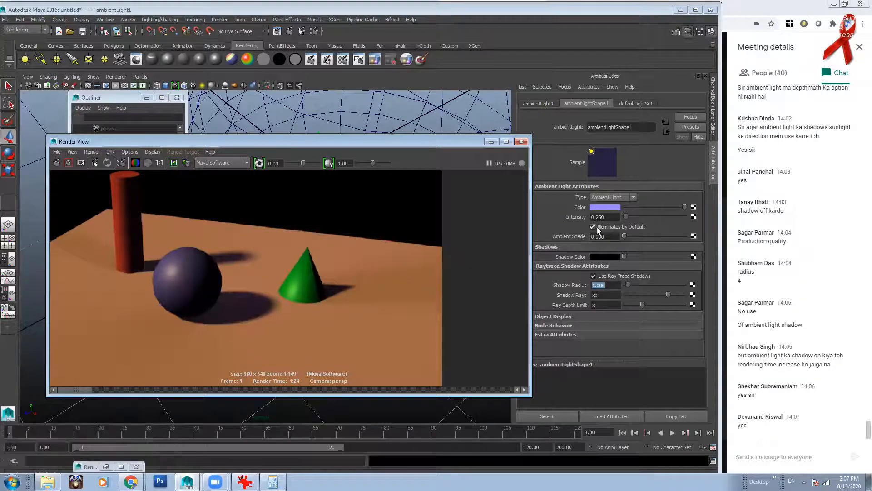
Step: Turn off ray trace shadows for the ambient light and render the frame again
click(621, 277)
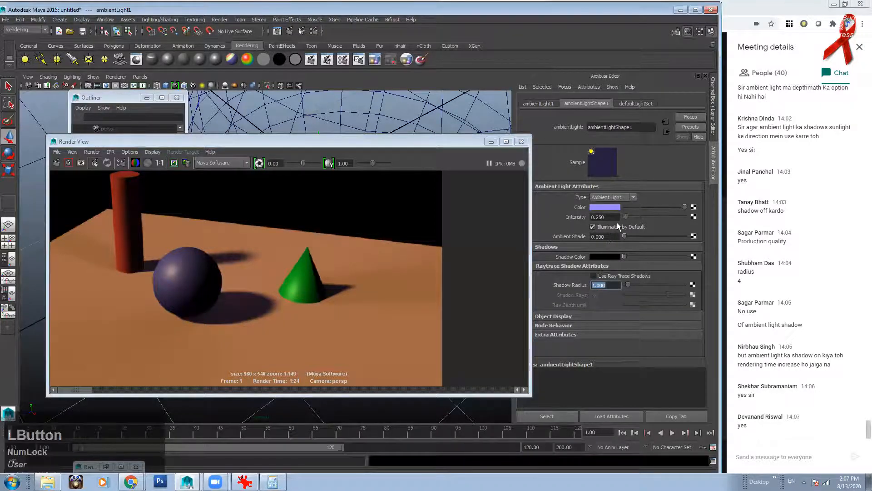
scroll(271, 272, down, 2)
alt+middle_drag(271, 273, 312, 294)
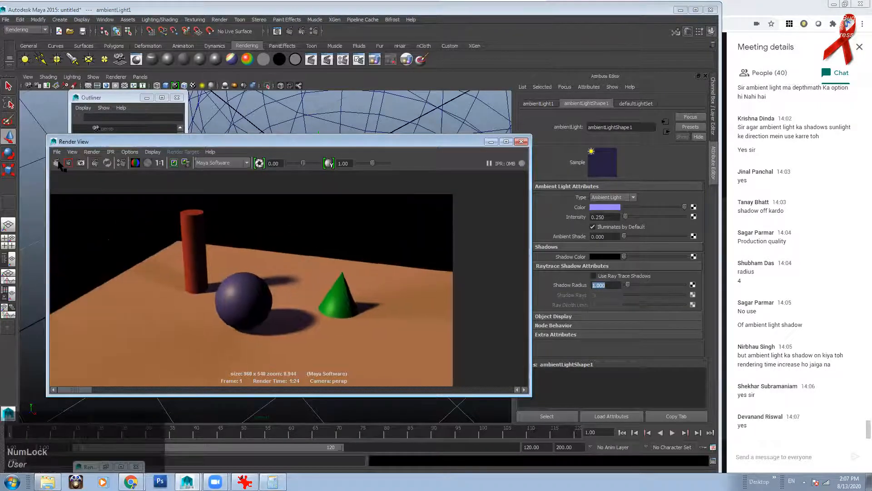
click(56, 162)
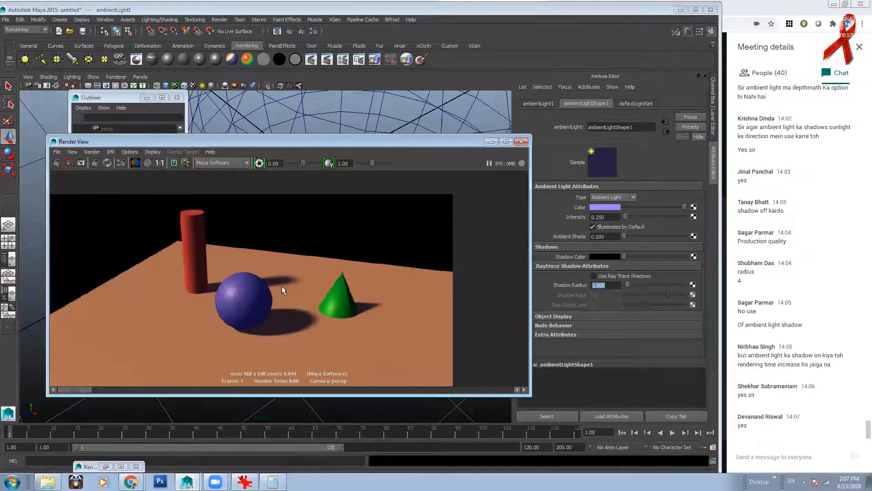
Step: Switch to the Google Meet chat and send the message "Ambient Light - Shadows Off"
click(772, 456)
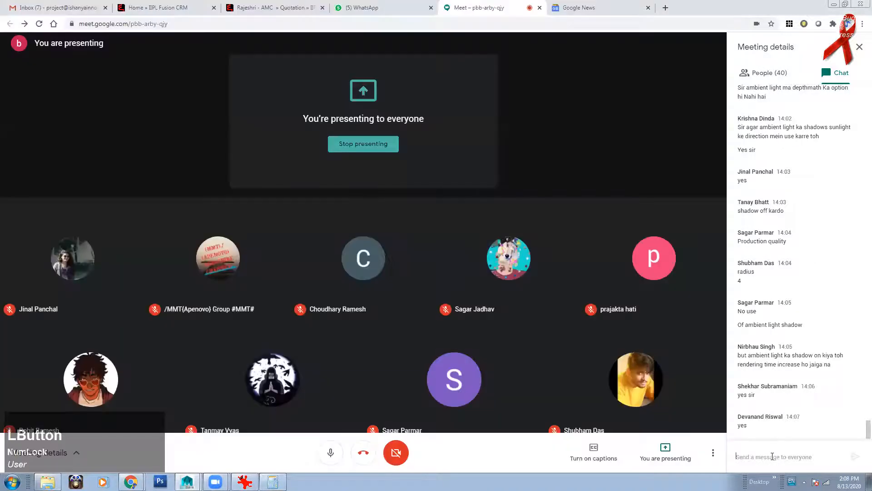
text(Amb)
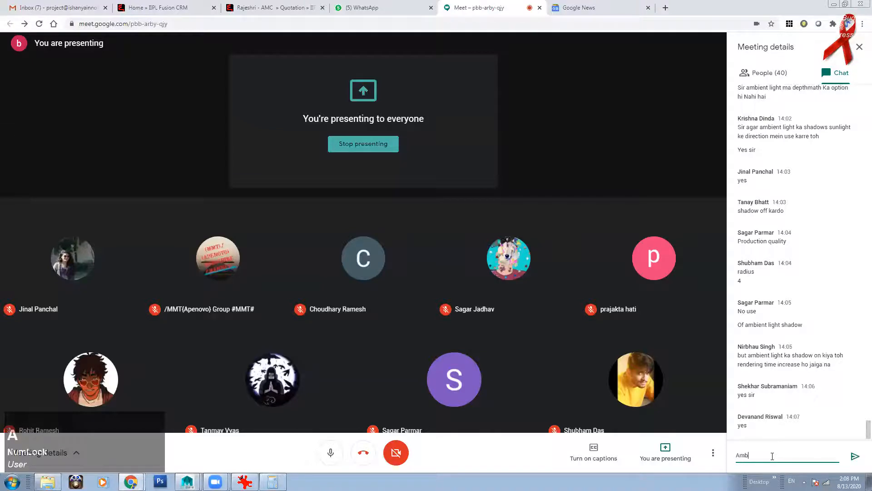
text(ient Light - Sha)
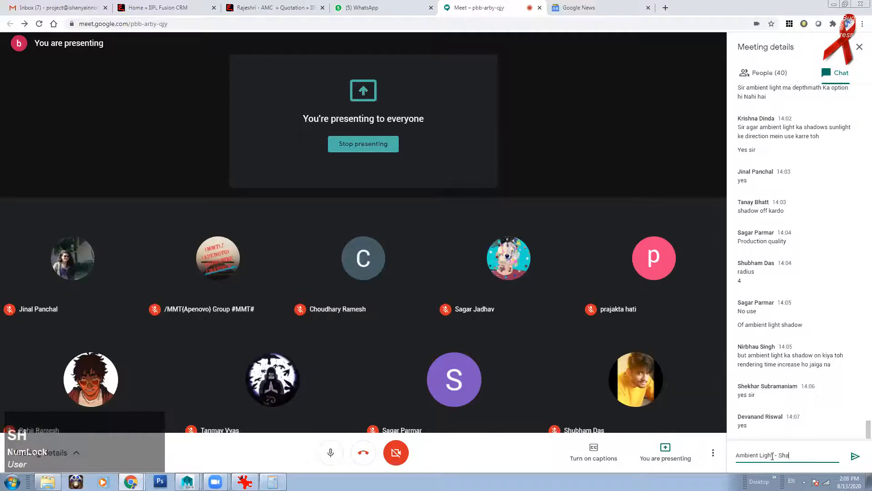
text(dows Off)
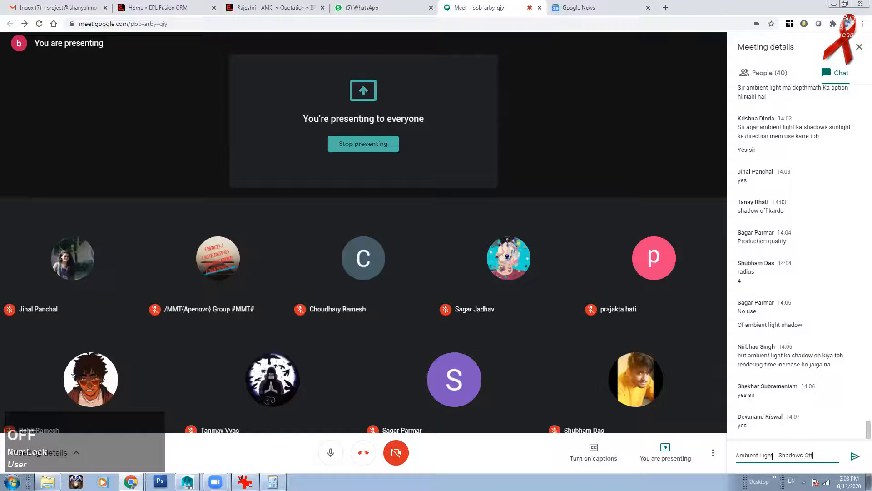
key(Return)
Step: Send the class a second chat message reading "Rest of the Lights - Shadows ONNNN ..."
text(Rest of)
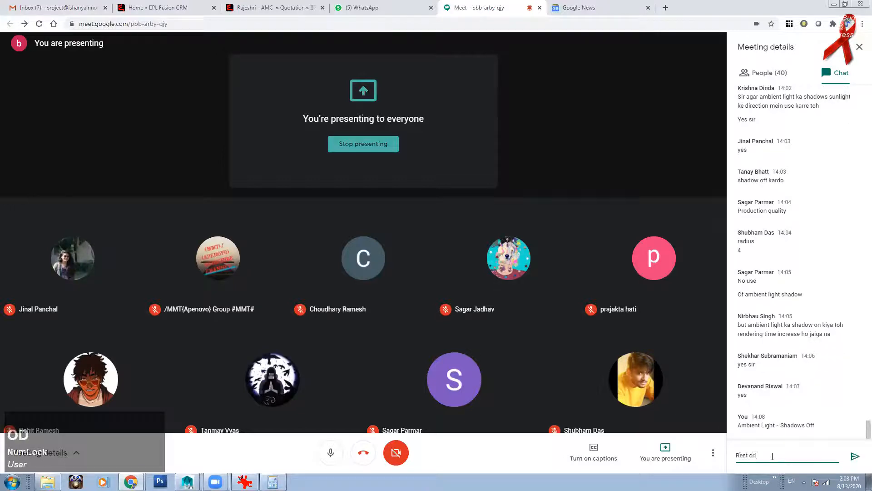
text( the Lights - Shado)
key(BackSpace)
key(BackSpace)
key(BackSpace)
key(BackSpace)
text(jha)
key(BackSpace)
key(BackSpace)
key(BackSpace)
text(hadow)
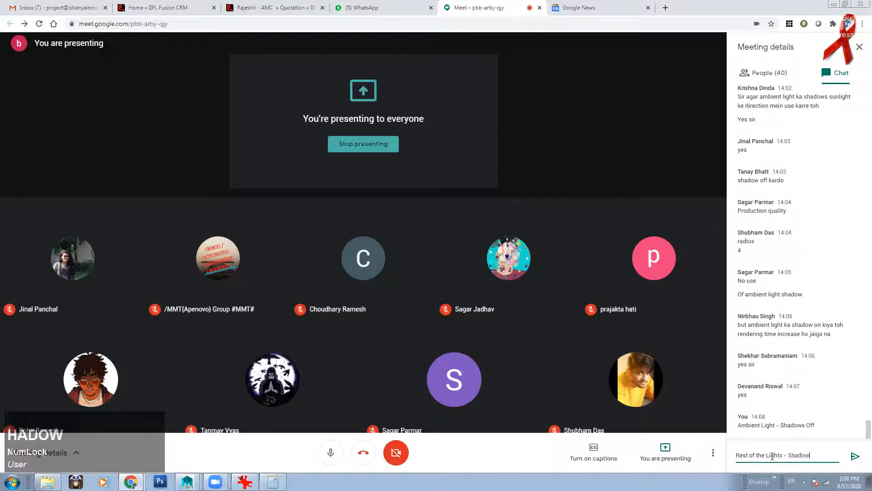
text(s ONNNN ...)
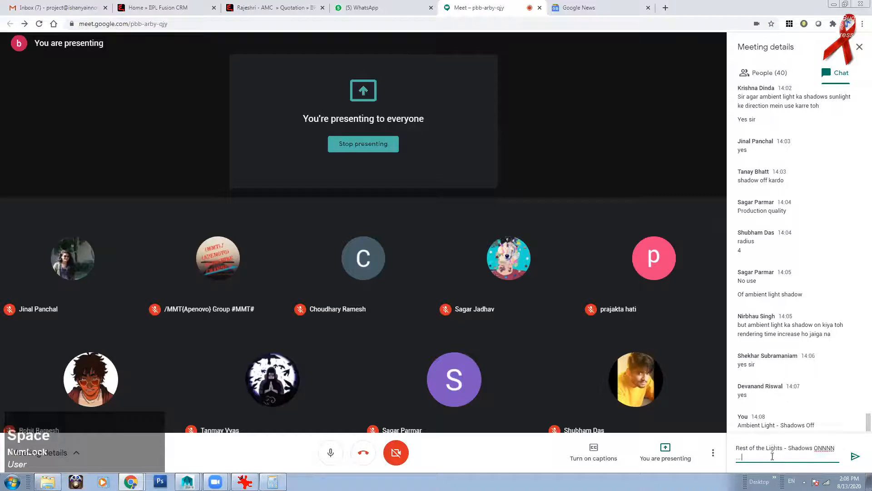
key(Return)
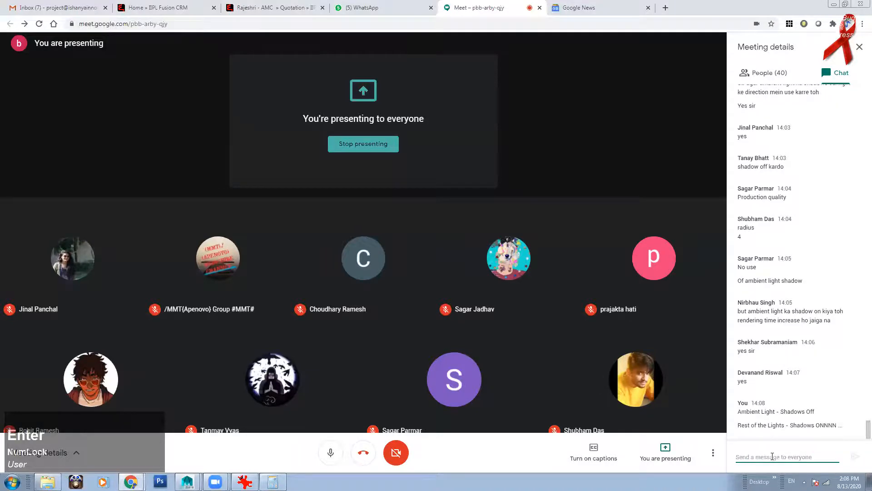
Step: Highlight the sent message about shadows for the rest of the lights while reviewing the chat replies
drag(817, 386, 837, 386)
click(830, 409)
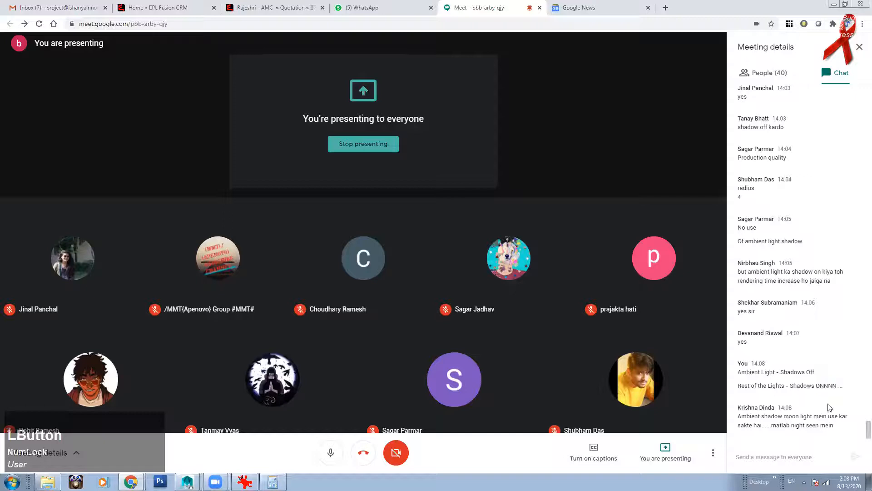
drag(789, 387, 838, 388)
click(777, 383)
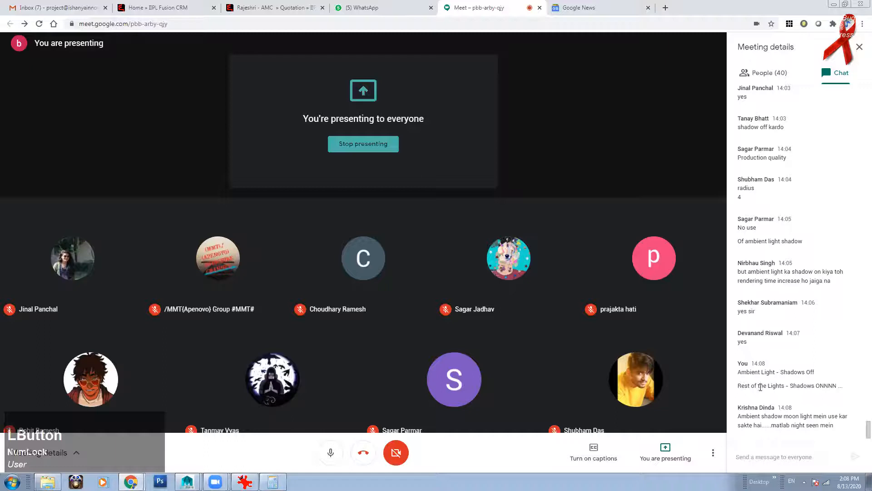
drag(738, 386, 824, 388)
click(830, 408)
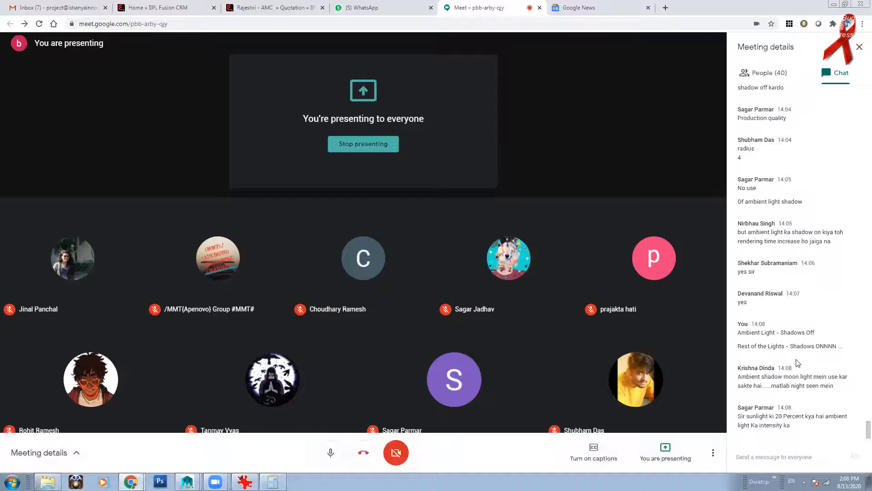
drag(790, 347, 841, 348)
click(758, 415)
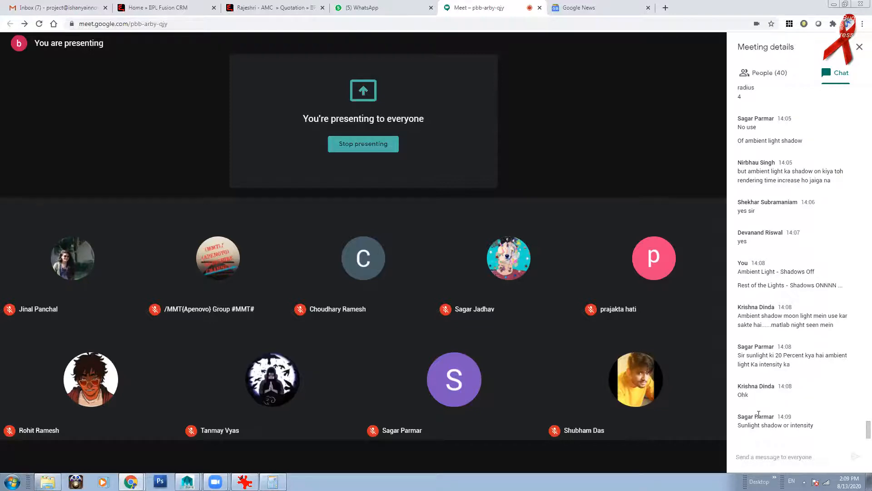
Step: Switch to File Explorer and open the Attendance_Sheet folder inside the Toonskool folder
click(47, 482)
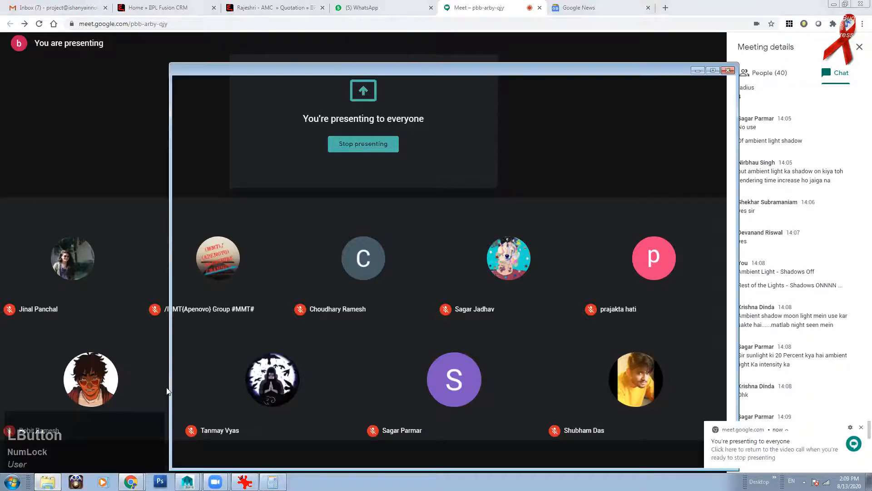
click(339, 83)
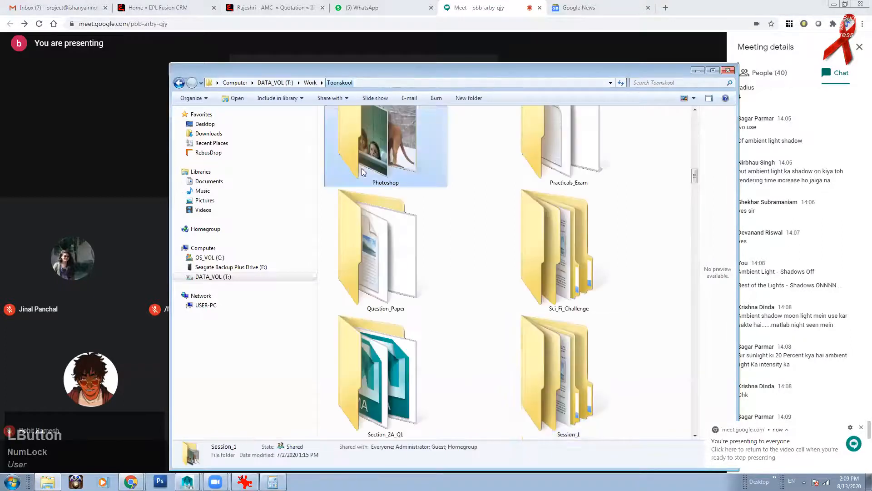
key(a)
key(a)
key(a)
key(a)
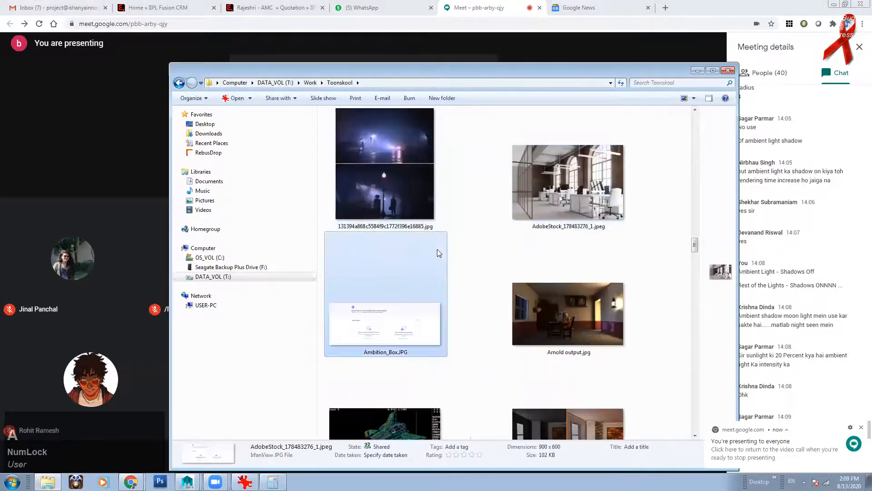
key(a)
double_click(553, 197)
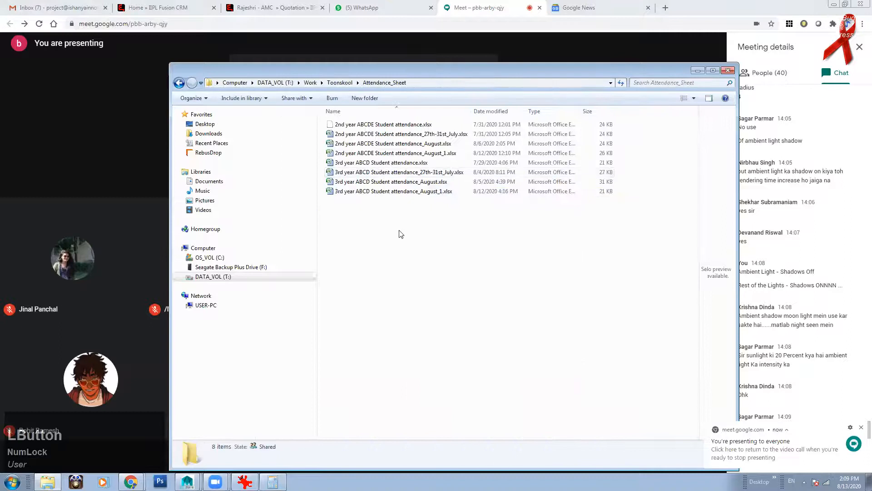
Step: Open the workbook "2nd year ABCDE Student attendance_August_1.xlsx" in Excel, dismiss the Meet notification and reposition the workbook window
click(371, 153)
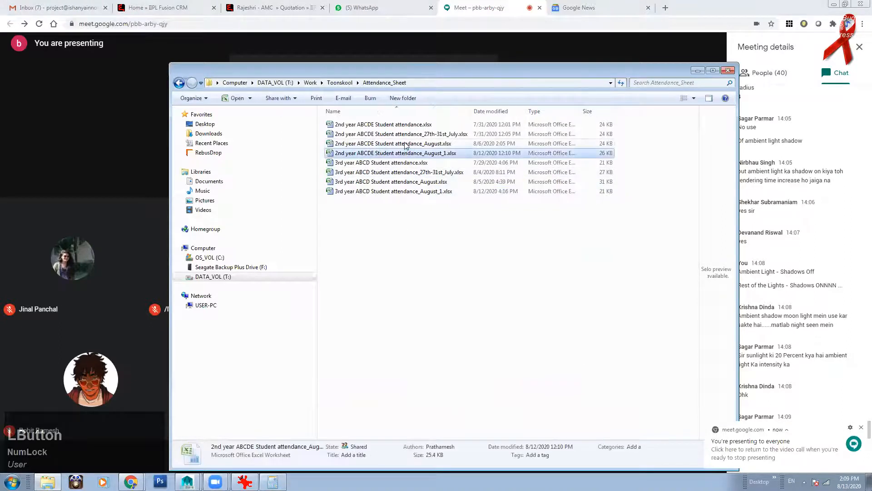
double_click(437, 154)
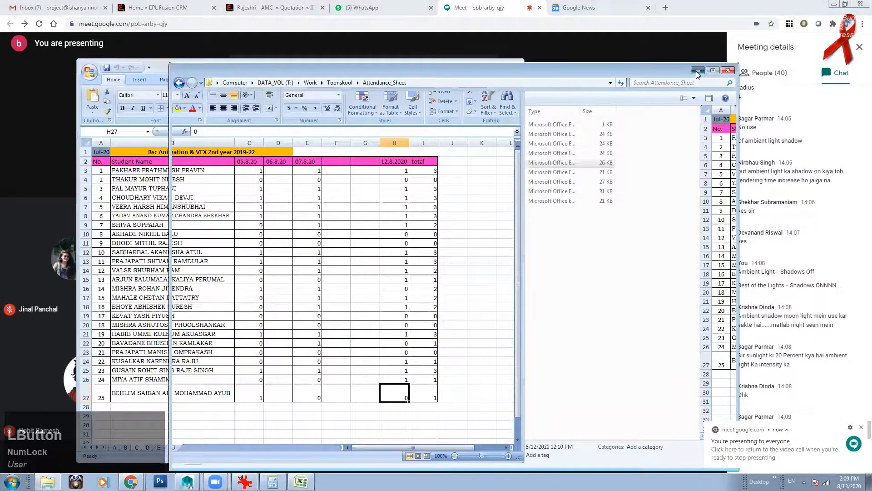
click(860, 427)
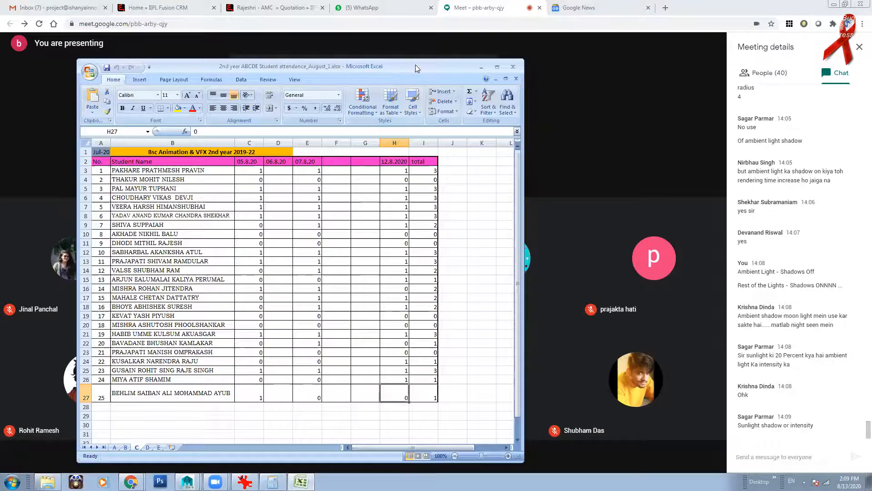
drag(416, 65, 433, 63)
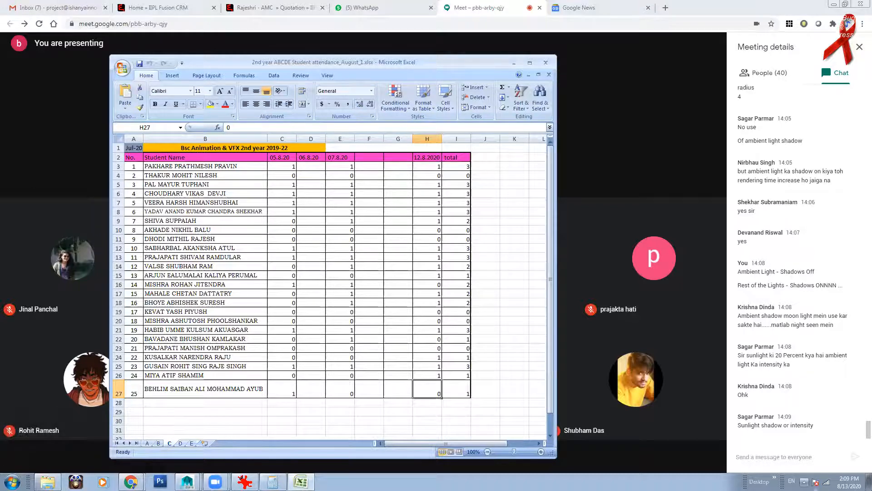
Step: Adjust the system speaker volume slightly and close the volume control
click(803, 482)
click(781, 413)
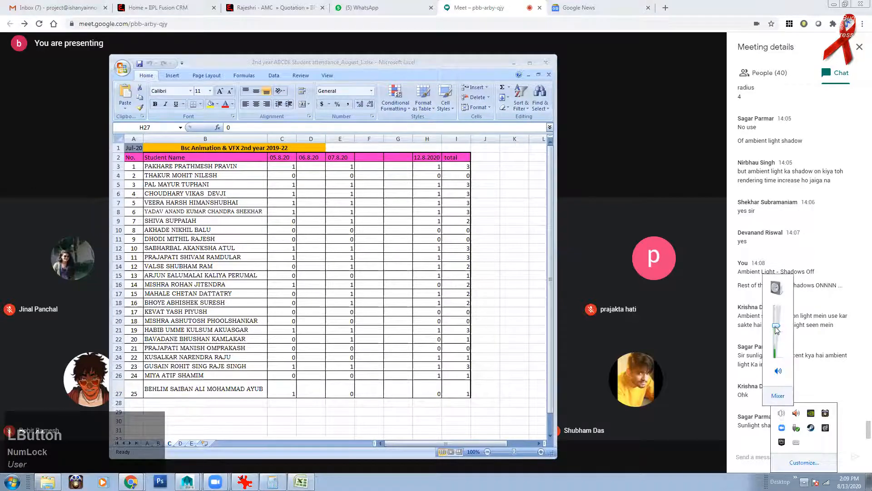
drag(776, 320, 776, 323)
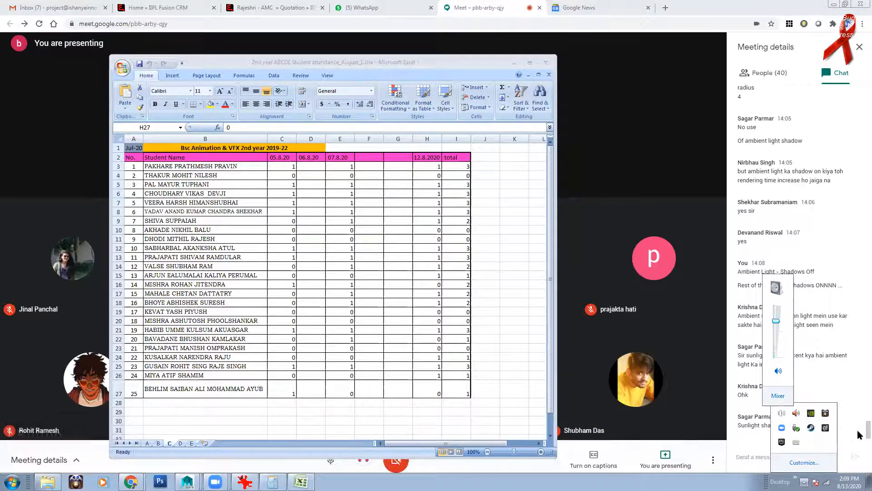
click(756, 457)
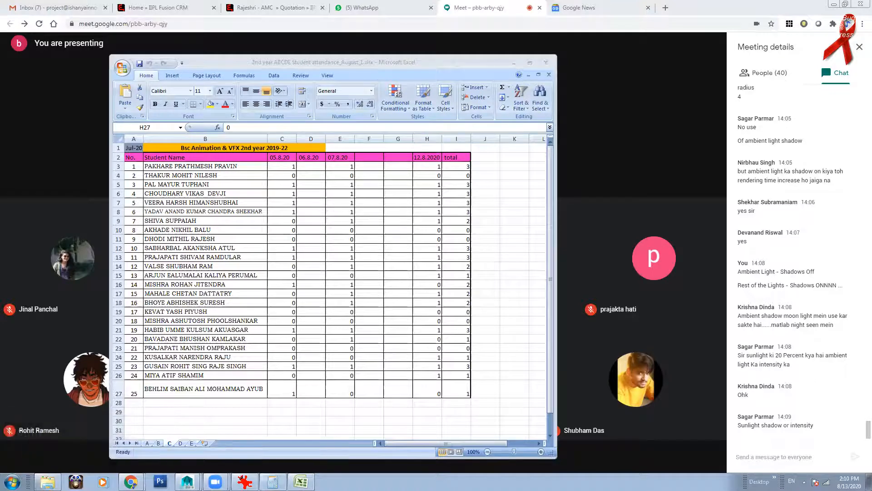
Step: On sheet D, copy the 10.8.20 column cells including the header and insert the copy before the total column, shifting cells right
click(180, 444)
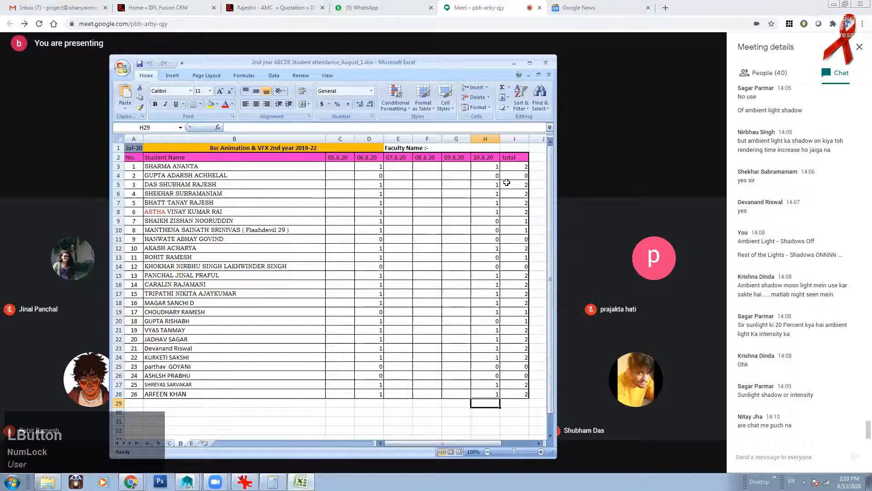
mouse_move(493, 165)
mouse_down()
mouse_move(513, 312)
mouse_move(505, 382)
mouse_move(485, 398)
mouse_up()
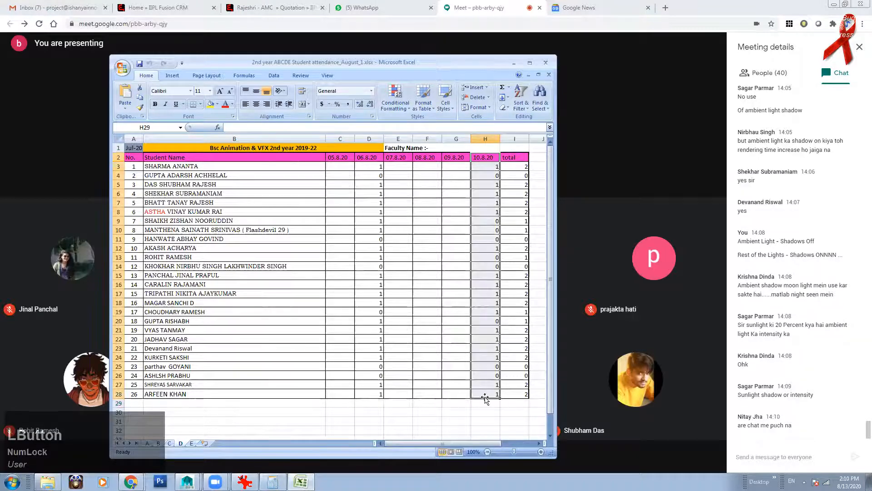
key(ctrl+c)
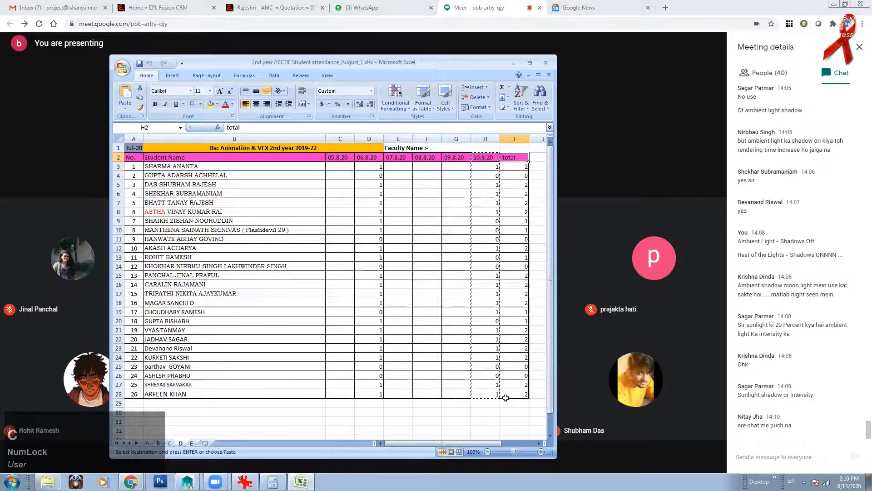
shift+click(505, 397)
right_click(512, 397)
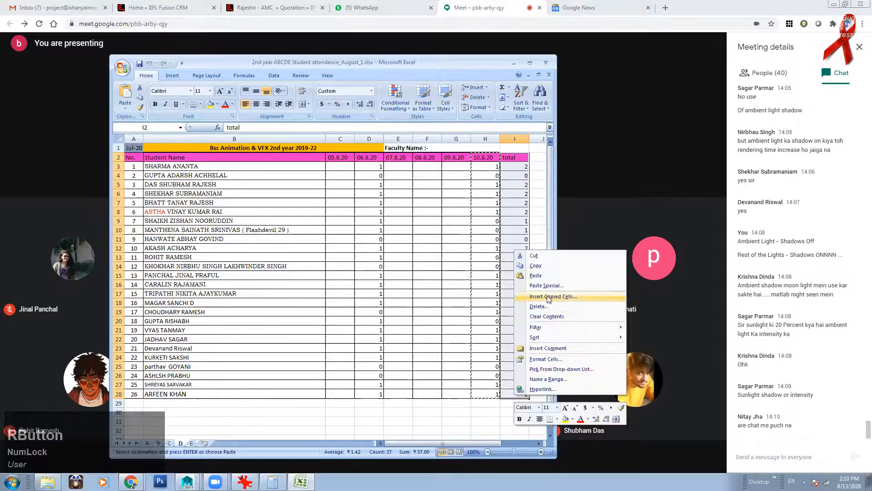
click(548, 297)
click(527, 311)
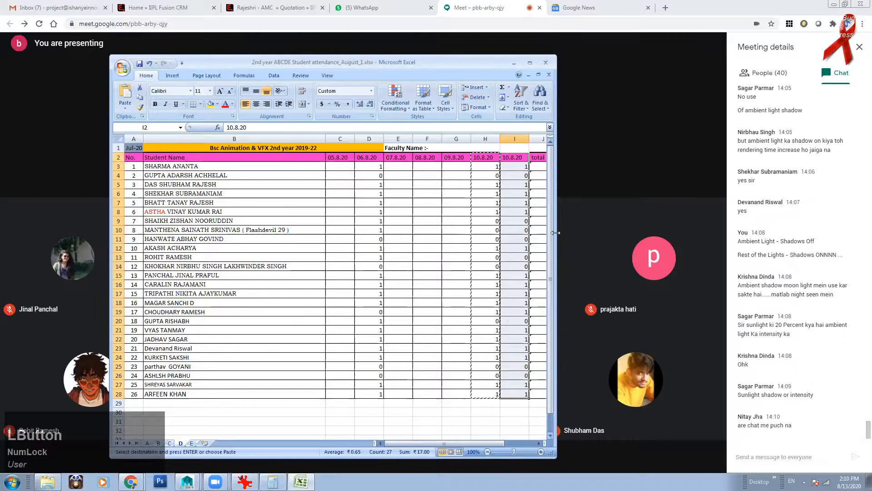
Step: Widen the workbook window and copy the inserted 10.8.20 cells in column I, from the header to row 28
drag(555, 233, 656, 232)
click(520, 158)
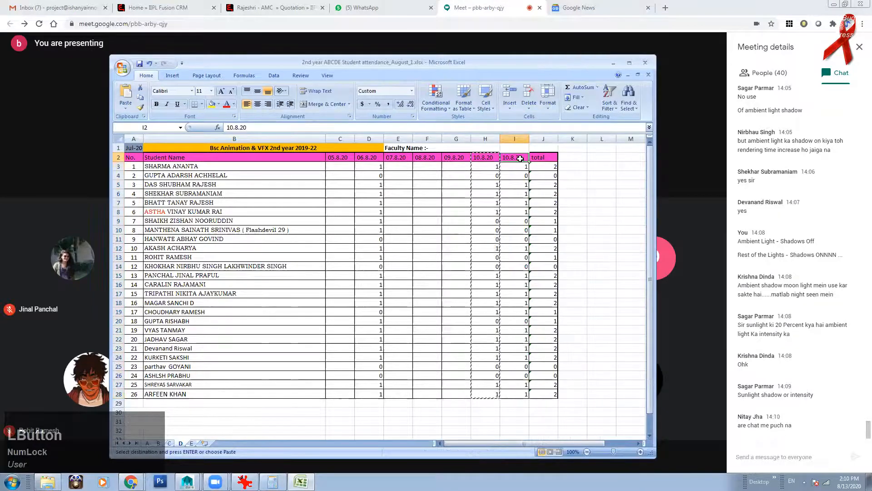
shift+click(517, 391)
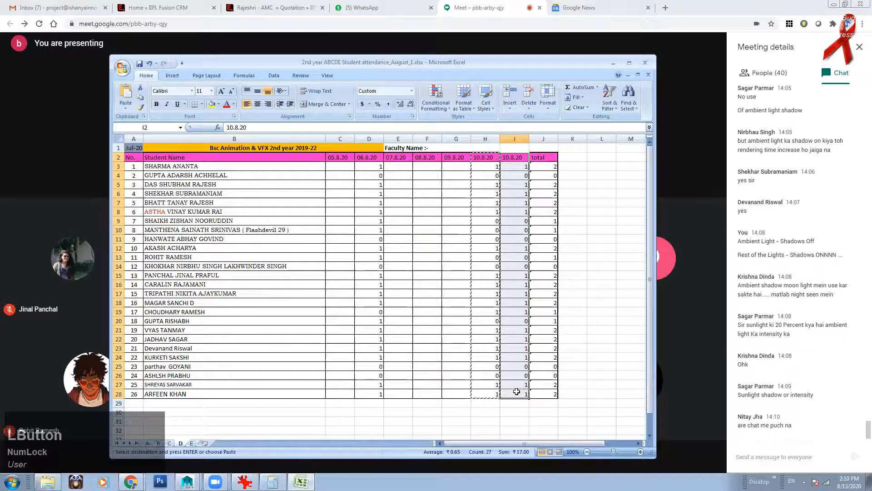
key(ctrl+c)
key(Right)
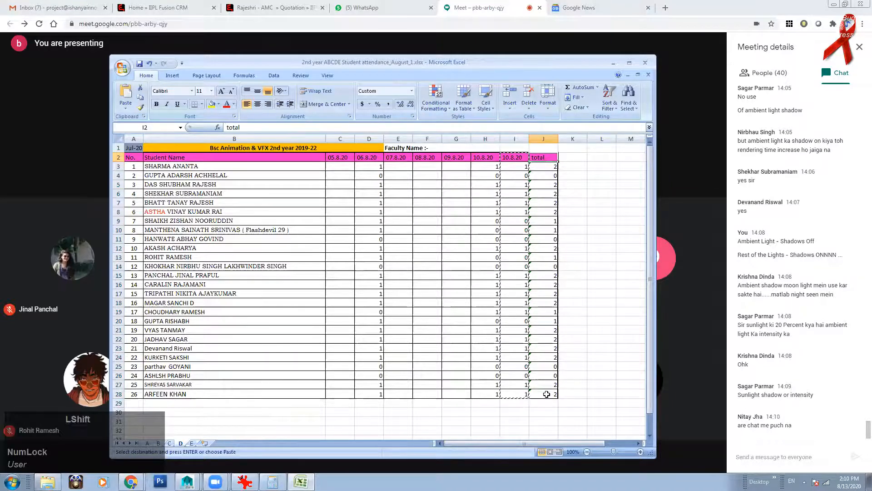
key(ctrl+v)
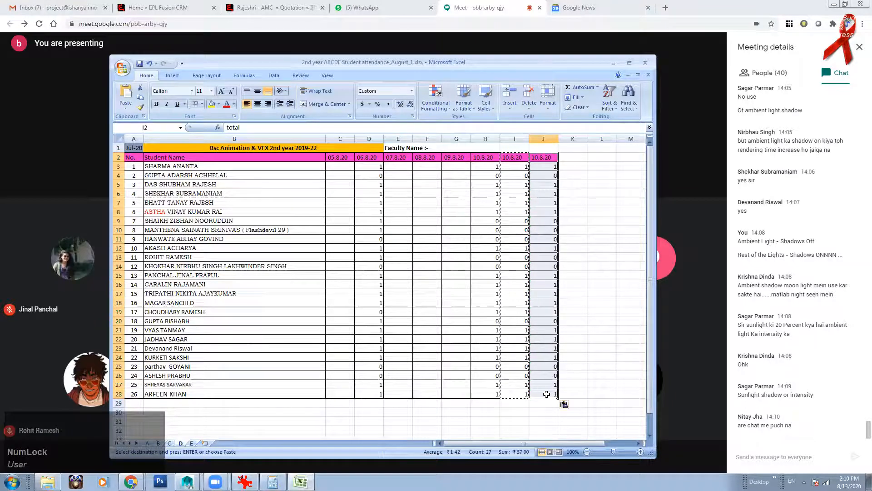
key(ctrl+z)
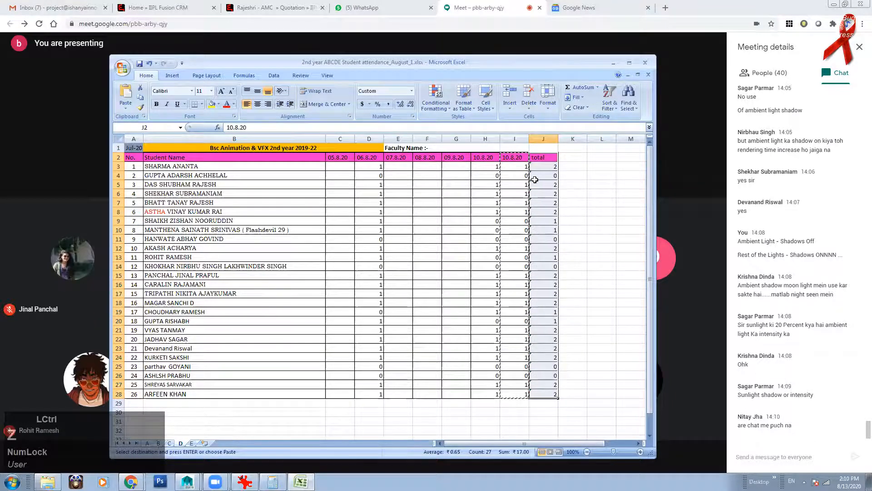
Step: Insert the copied 10.8.20 cells before the total column, shifting the existing cells right
right_click(545, 156)
click(577, 203)
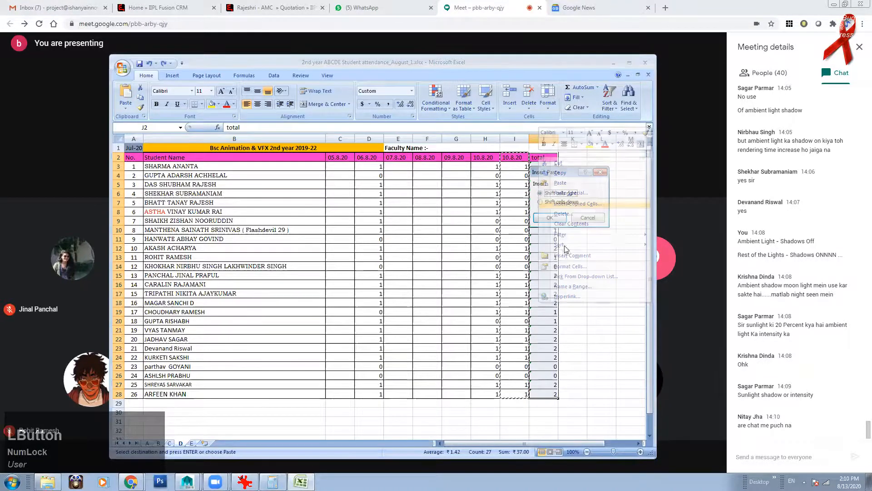
click(550, 218)
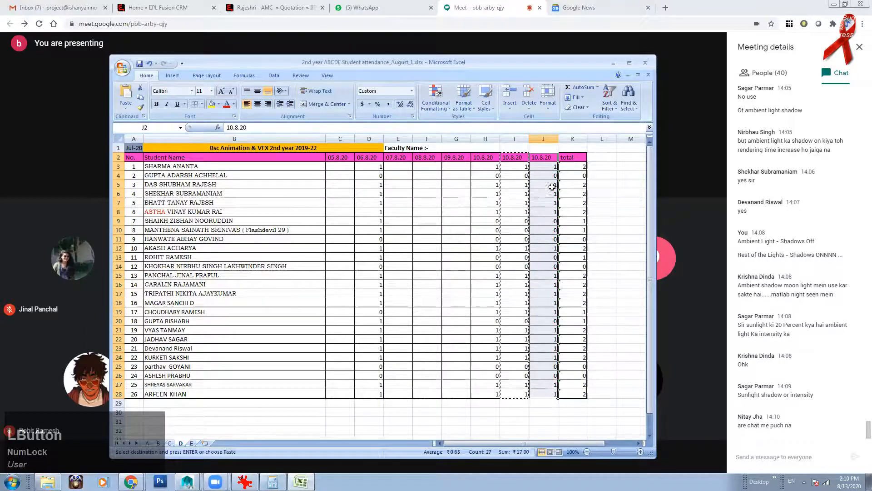
Step: Change the headers of the two inserted columns to 11.8.20 and 12.8.20
double_click(504, 157)
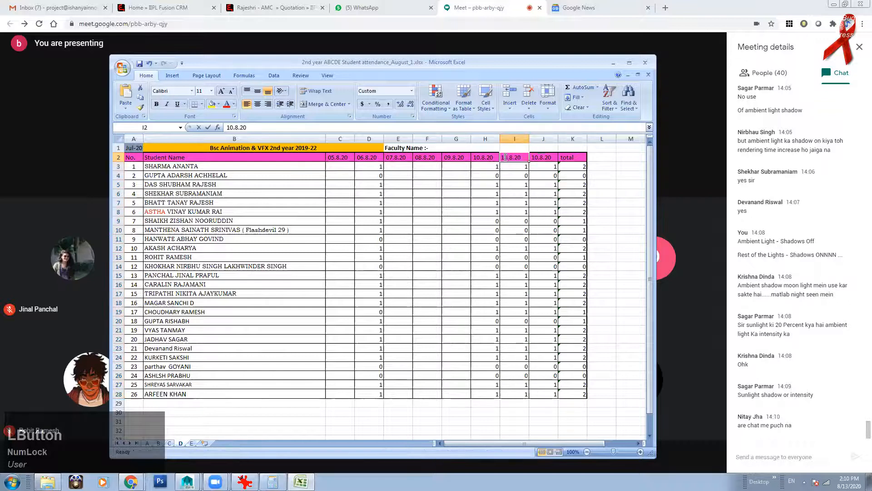
key(Delete)
text(1)
double_click(535, 157)
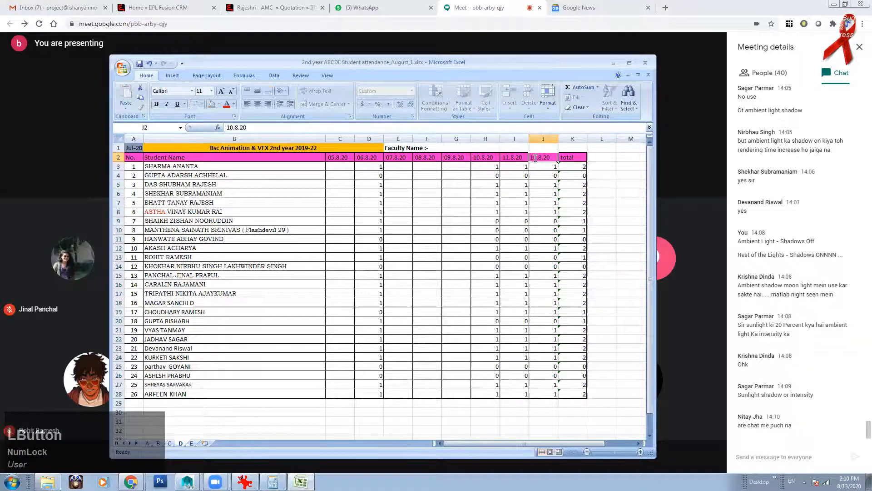
key(Delete)
text(2)
click(547, 223)
Step: Clear the copied attendance marks in rows 3 to 28 of the 11.8.20 and 12.8.20 columns
click(519, 169)
drag(519, 168, 523, 393)
key(Delete)
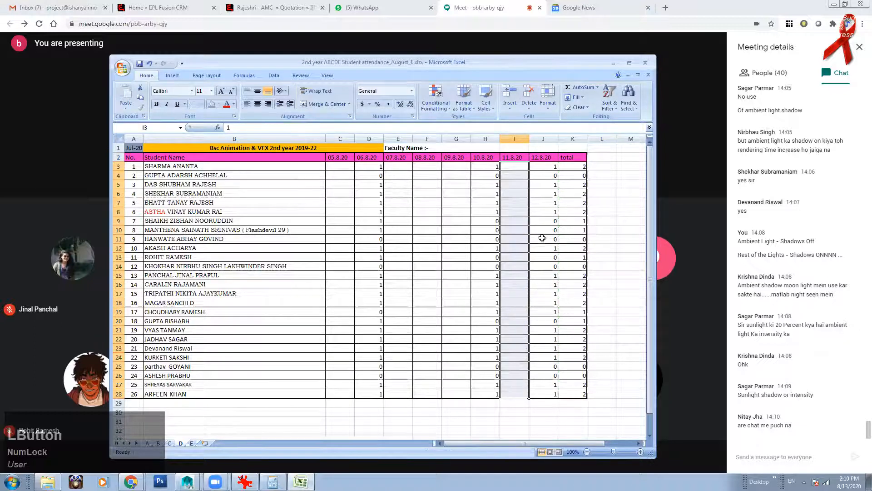
click(549, 170)
shift+click(544, 393)
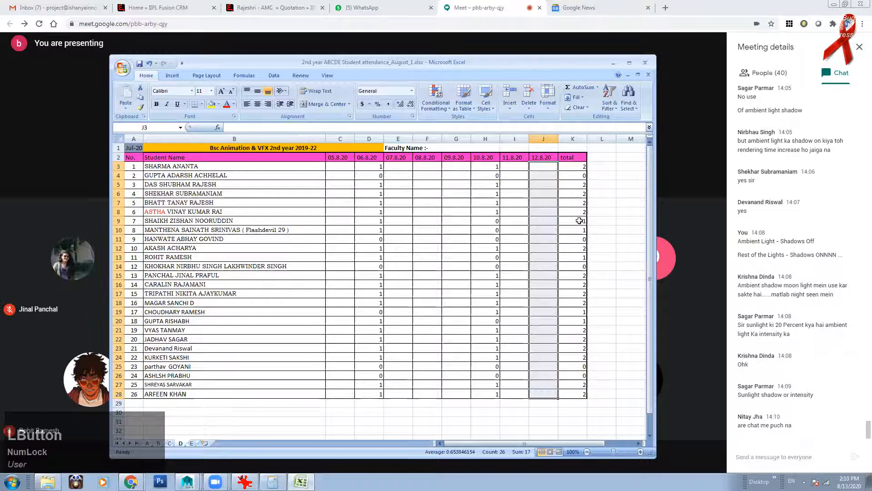
key(Delete)
Step: Copy the emptied 12.8.20 column with its header and insert it before the total column, shifting cells right
key(Up)
shift+click(544, 391)
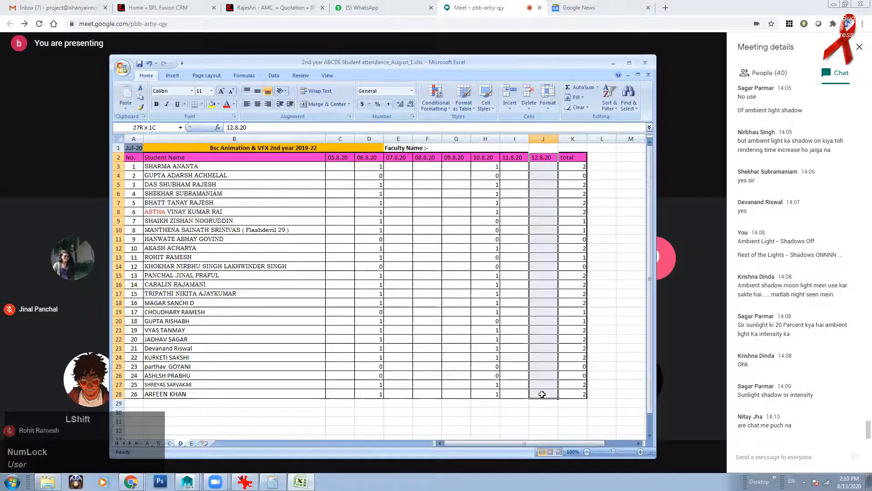
key(ctrl+c)
click(575, 158)
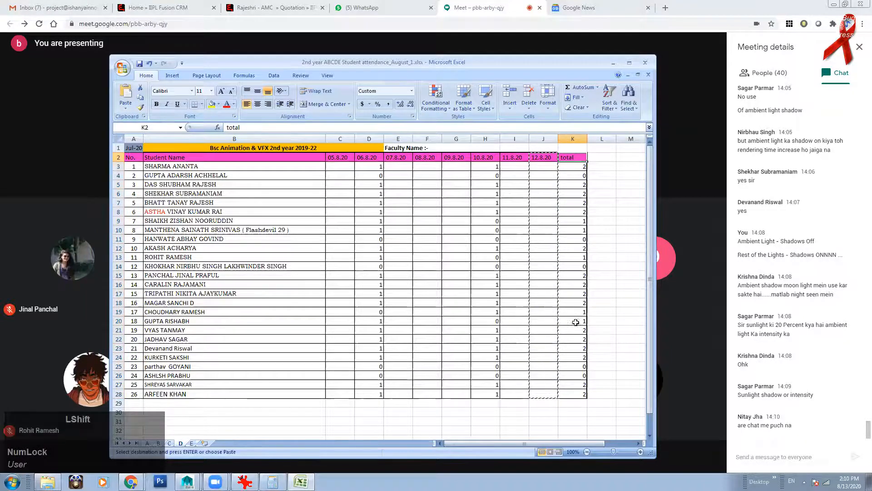
shift+click(574, 393)
right_click(573, 394)
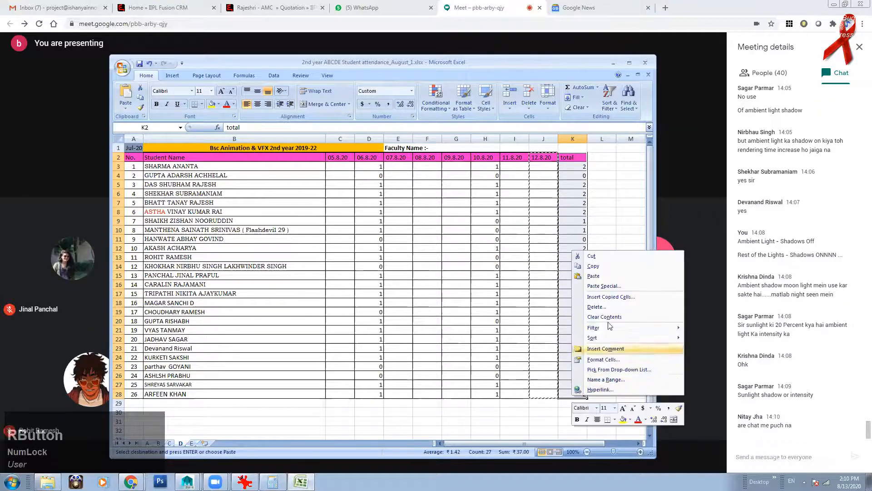
click(608, 297)
click(585, 311)
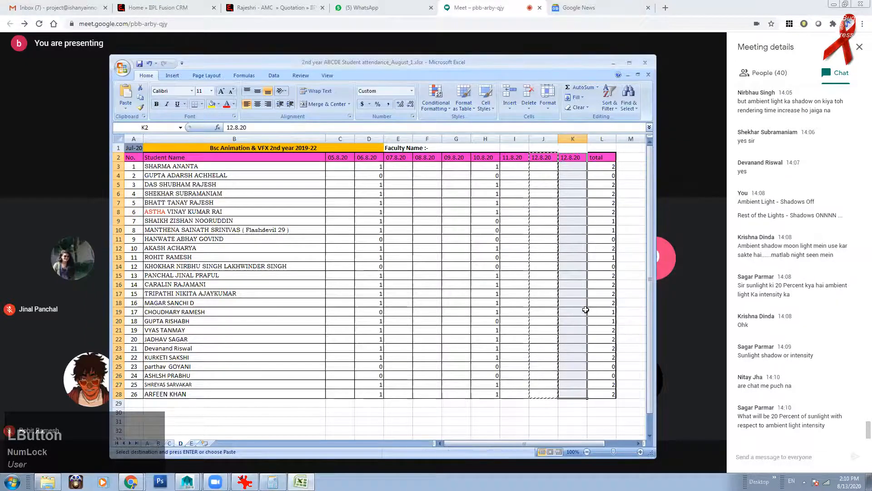
Step: Change the newest column's header to 13.8.20 and select the first student's attendance cell beneath it
double_click(563, 157)
key(BackSpace)
text(3)
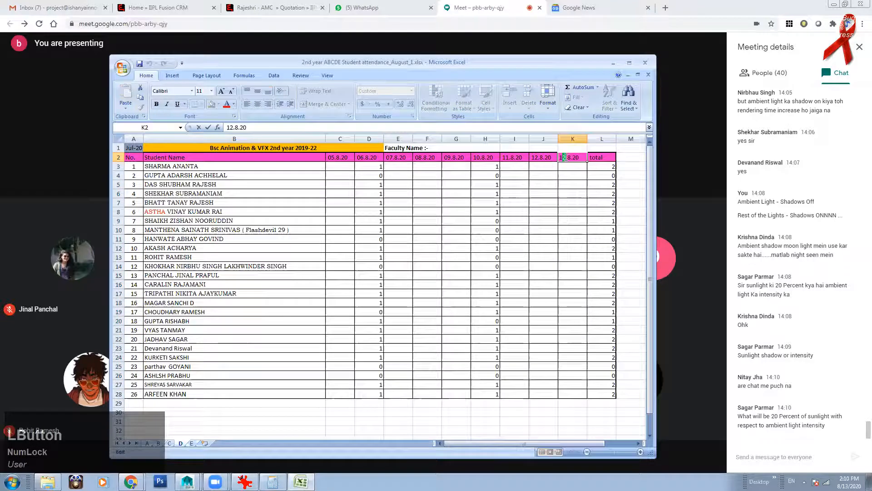
click(566, 239)
click(574, 165)
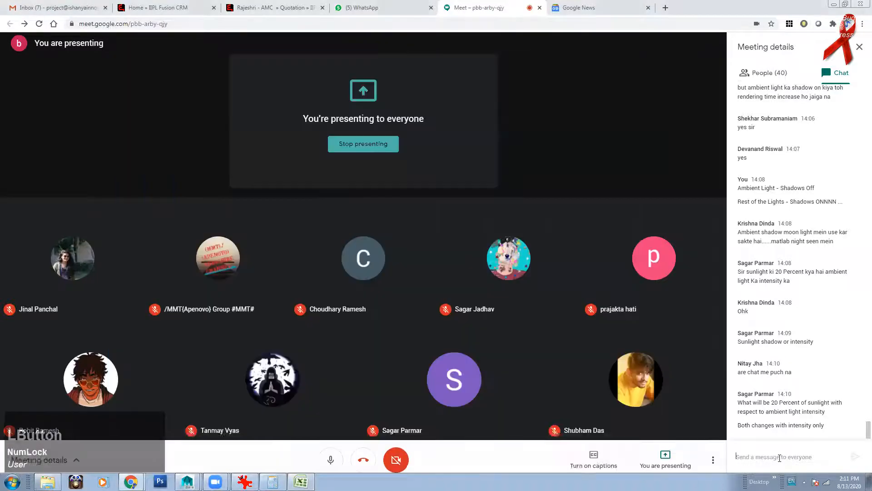
Step: Send the meeting chat message "Directional Intensity - 1.0"
click(779, 457)
text(Direc)
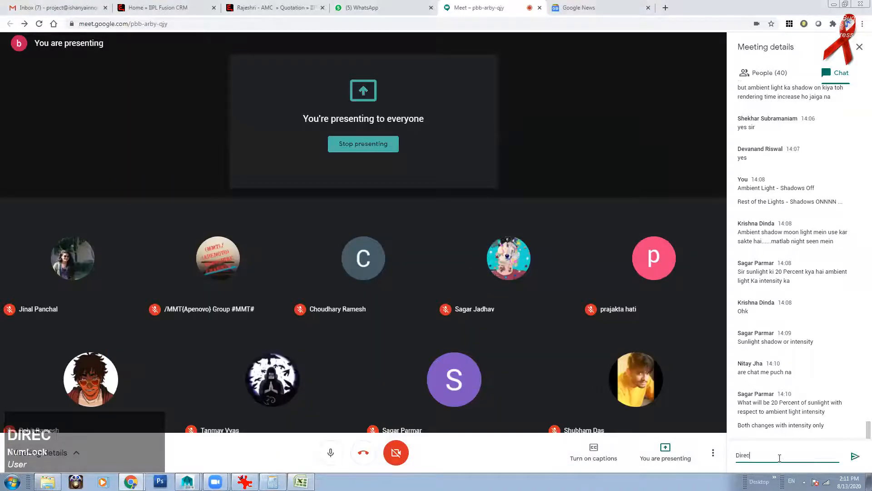
text(tional Intensit)
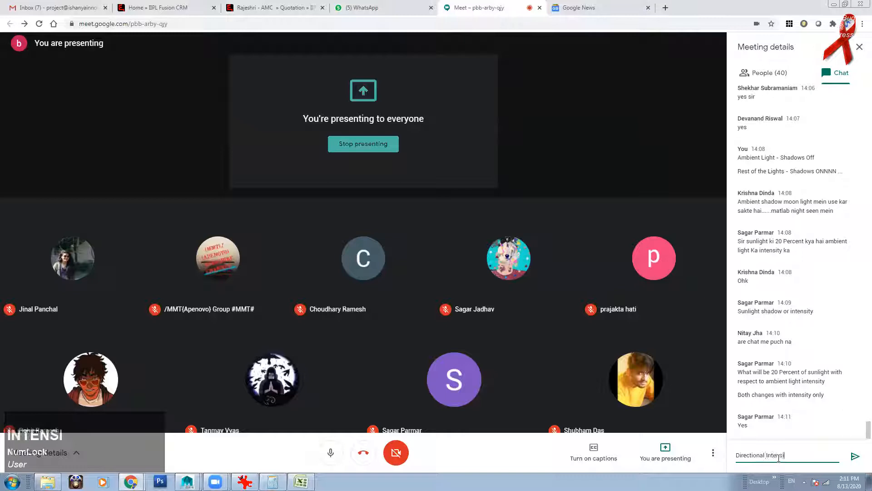
key(BackSpace)
text(ty - 1)
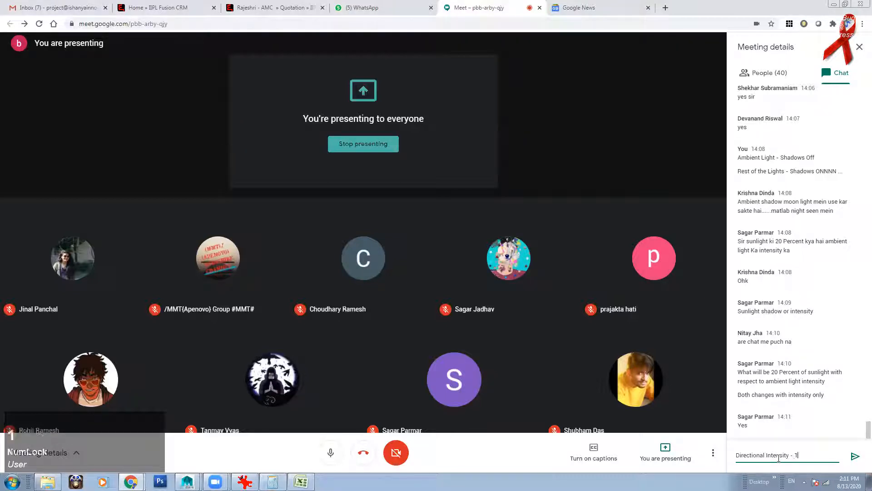
text(.0)
key(Return)
Step: Send a second meeting chat message reading "Ambient Light Intensity - 0.25"
text(Ambient)
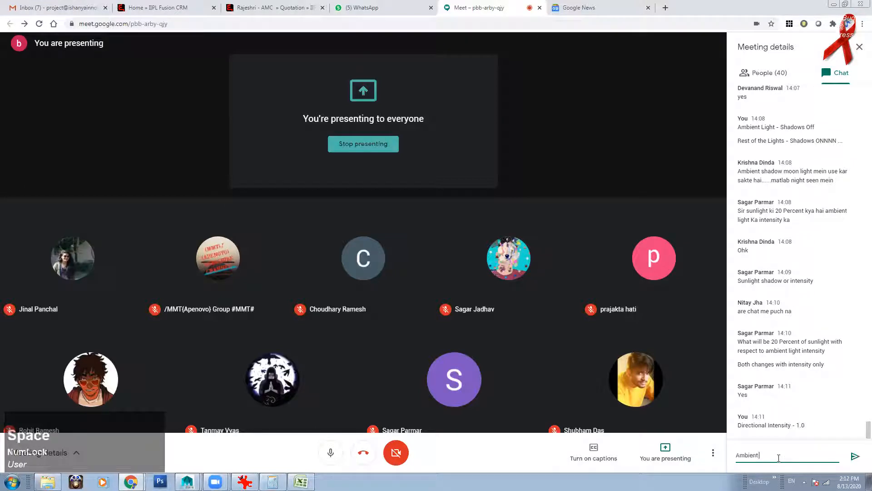
text( Light Intens)
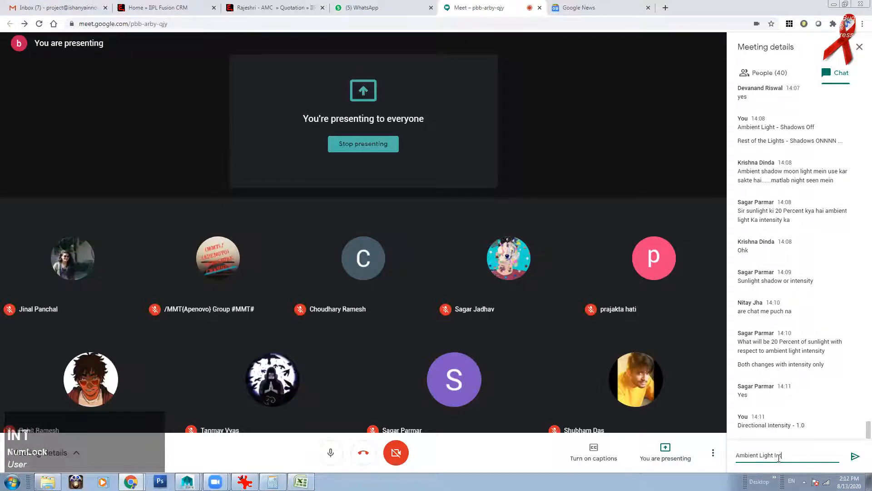
text(ity - 0.25)
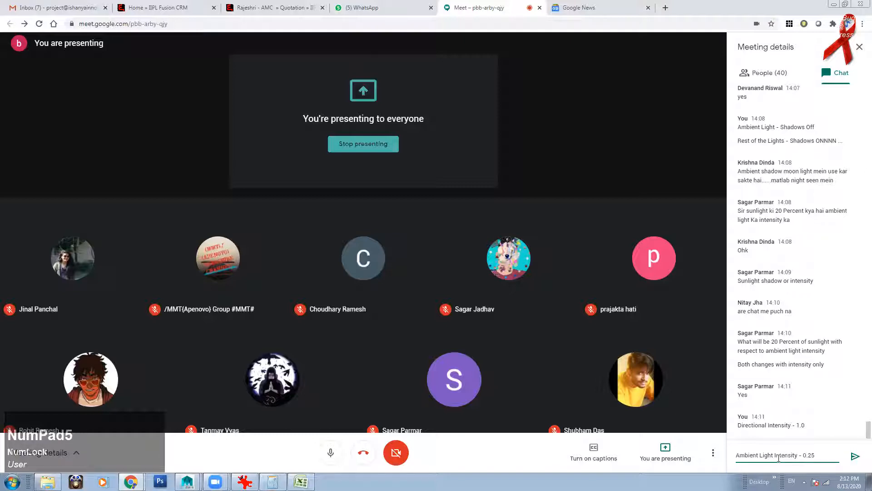
key(Return)
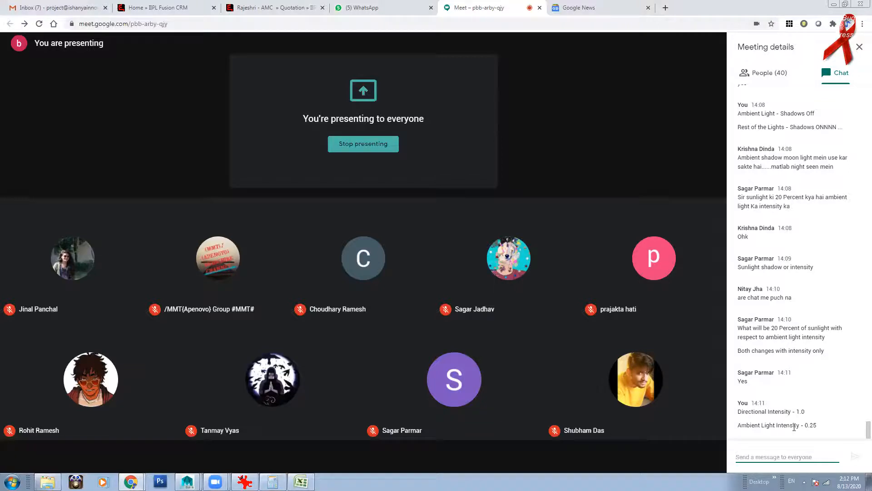
Step: Switch to the Excel attendance workbook, dismiss the presenting notification, and enter 1, 0, 1 in rows 3 to 5 of the 13.8.20 column
click(300, 482)
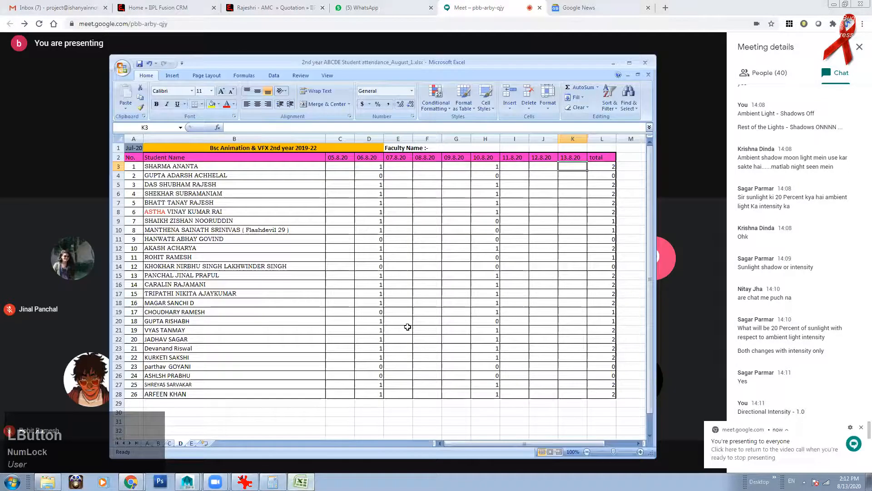
click(860, 428)
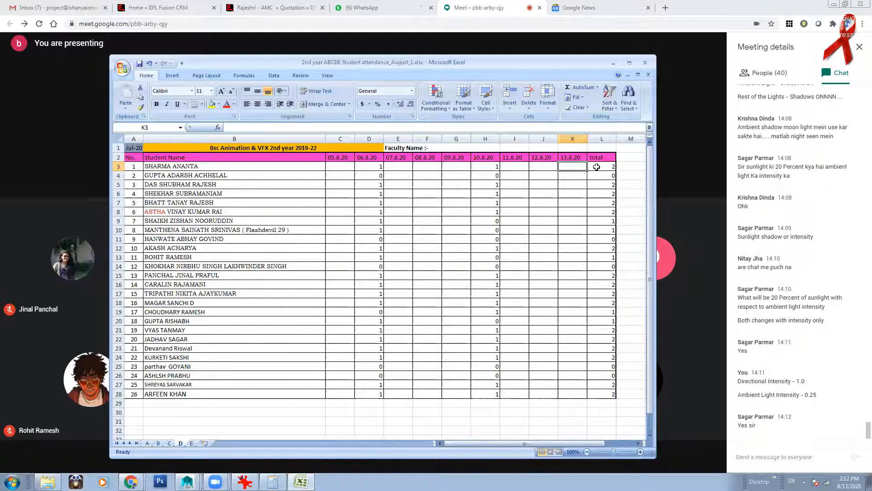
text(1)
click(576, 177)
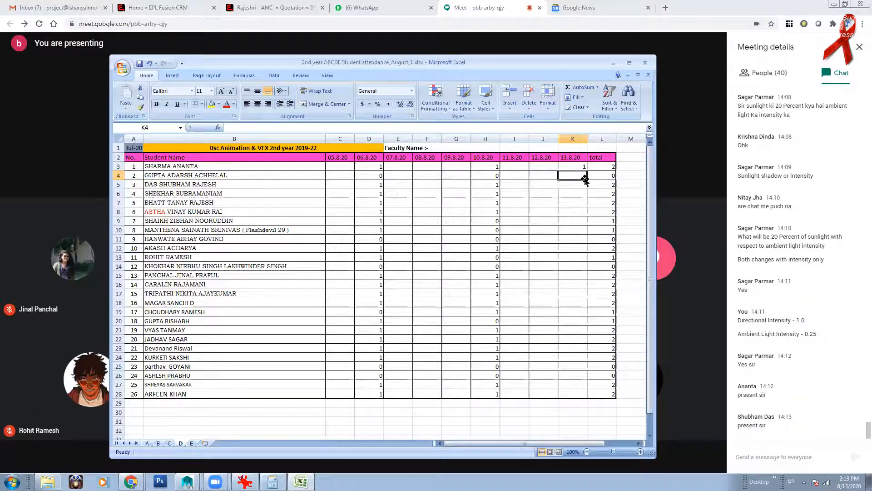
text(0)
click(580, 185)
text(1)
Step: Mark the students in rows 6 to 8 present with 1 in the 13.8.20 column
click(577, 193)
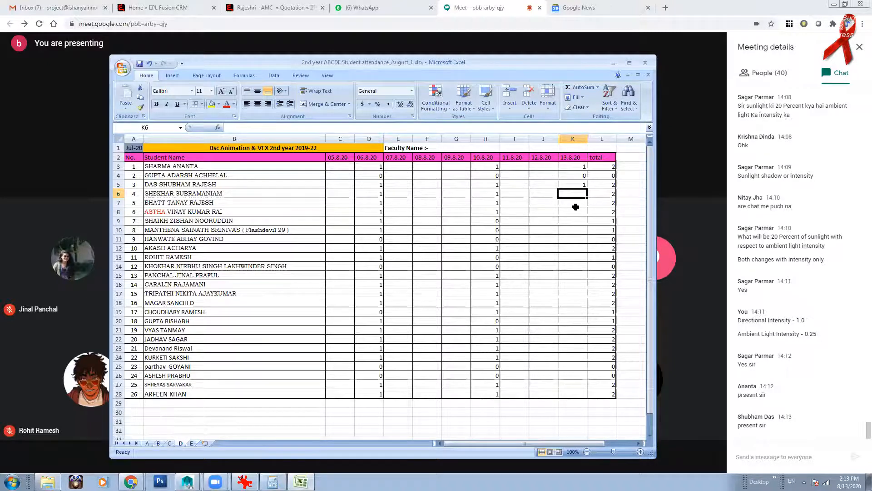
text(1)
click(577, 204)
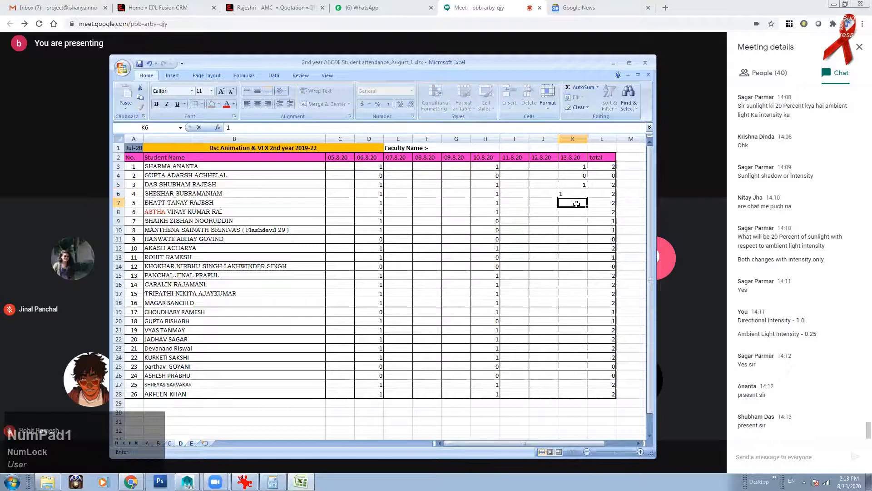
text(1)
click(576, 212)
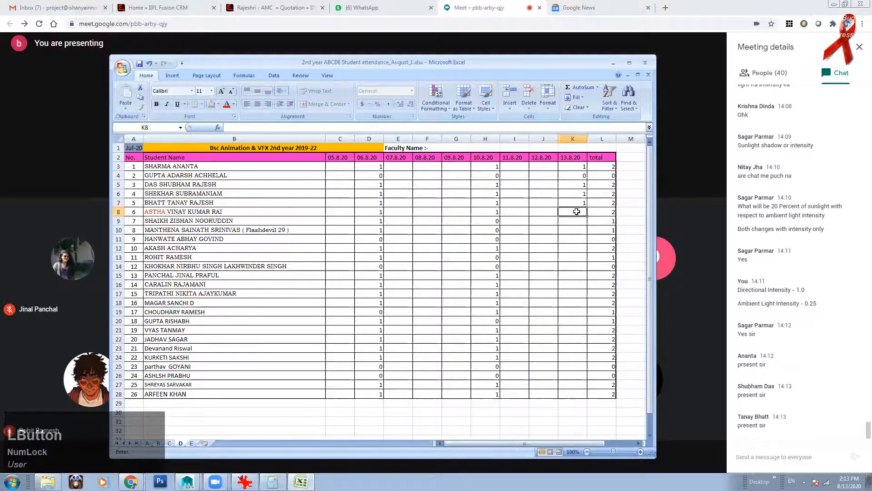
text(1)
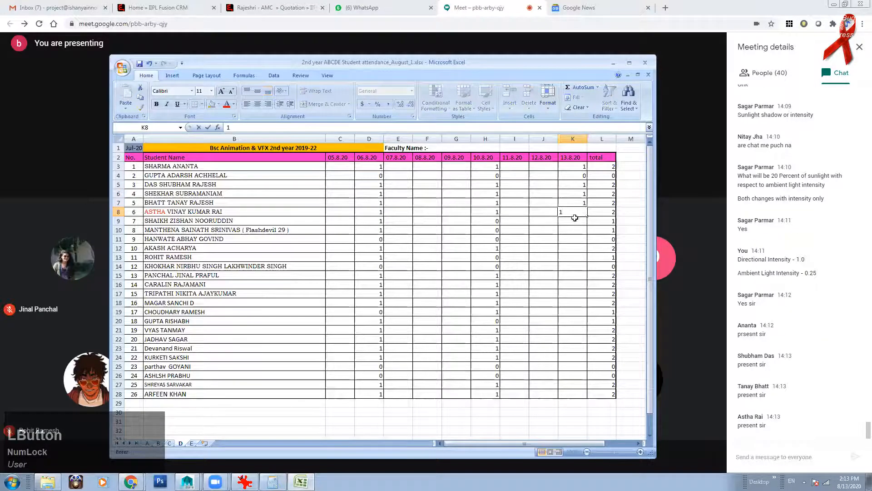
Step: Enter attendance marks 0, 1 and 0 in rows 9 to 11 of the 13.8.20 column
click(571, 225)
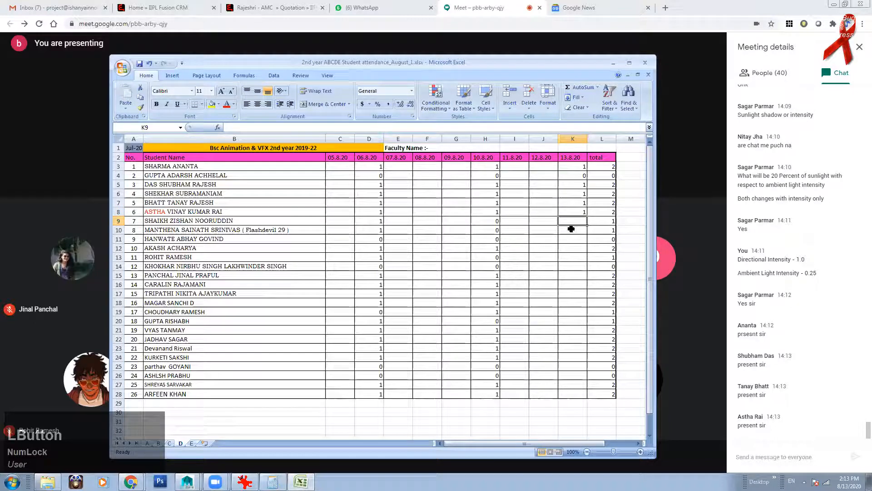
text(0)
click(573, 231)
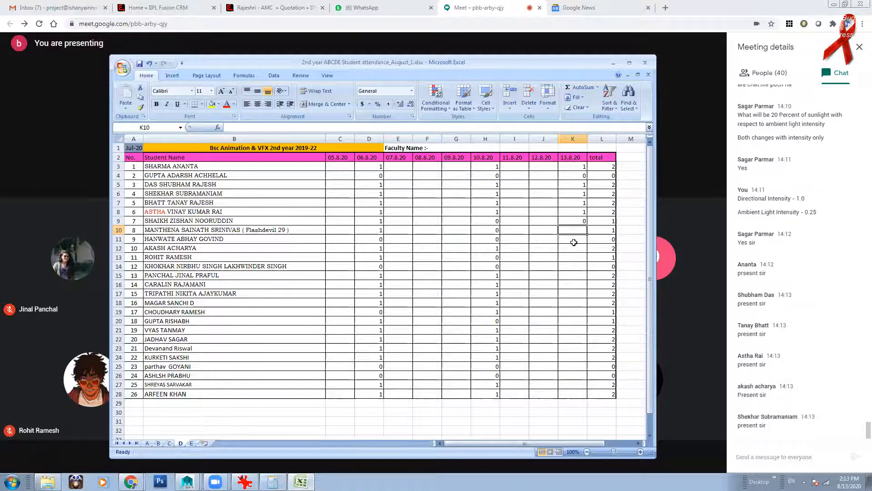
text(1)
click(576, 240)
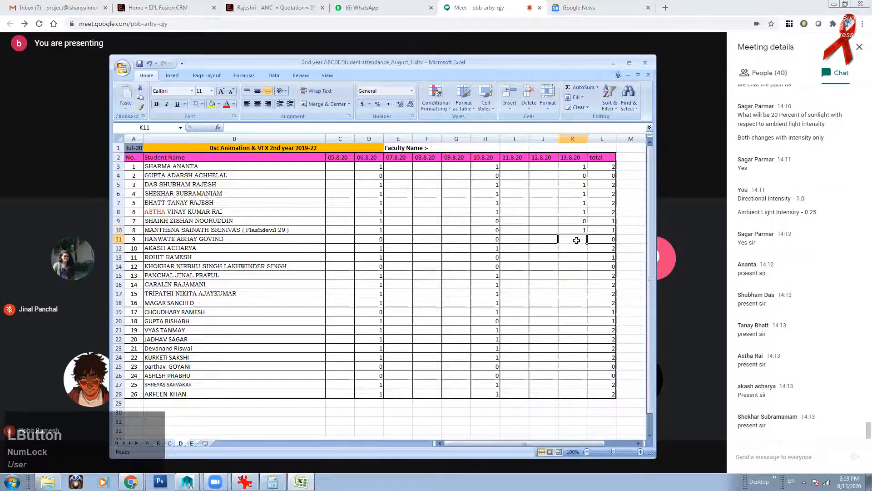
text(1)
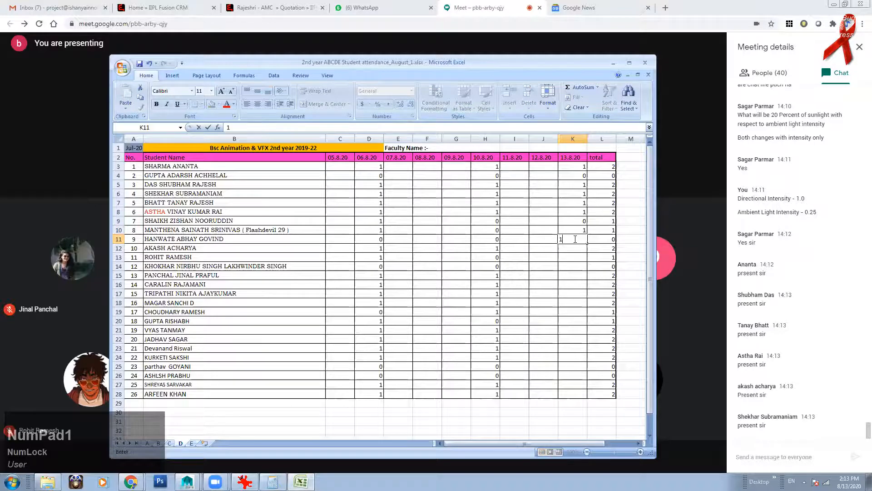
key(BackSpace)
text(0)
Step: Mark the students in rows 12 to 15 present with 1 in the 13.8.20 column
click(570, 248)
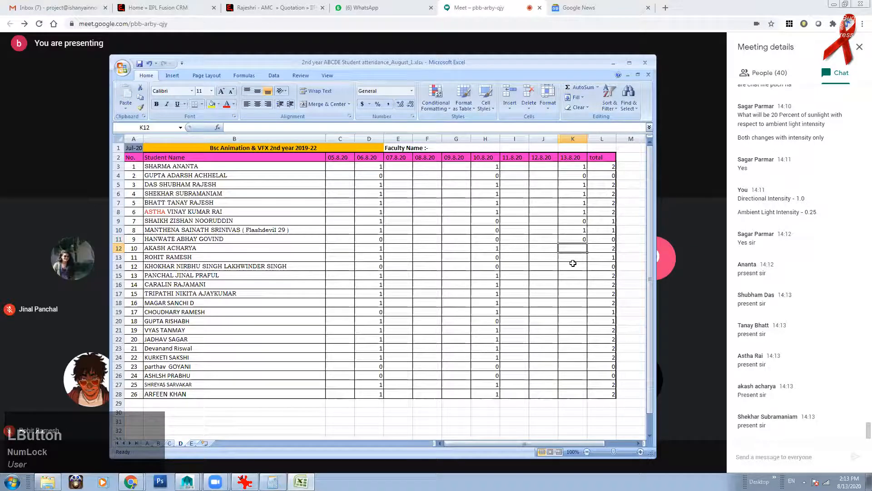
text(1)
click(574, 260)
click(574, 260)
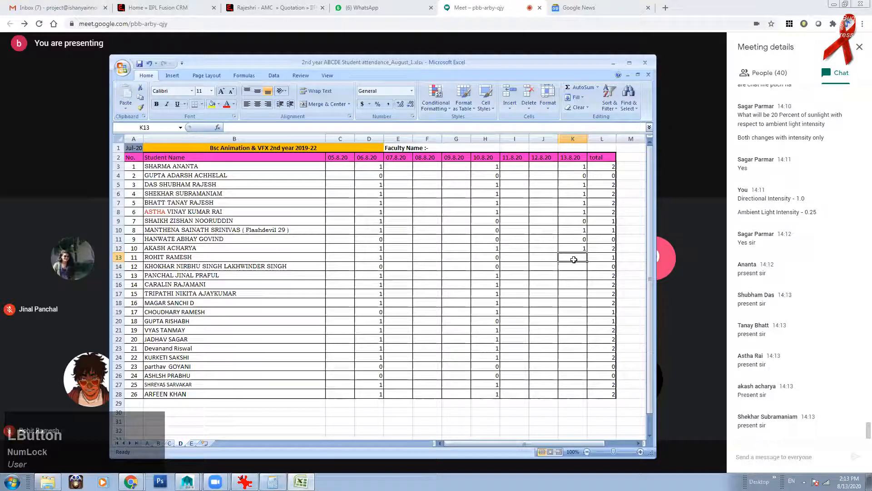
text(1)
click(578, 266)
text(1)
click(574, 275)
text(1)
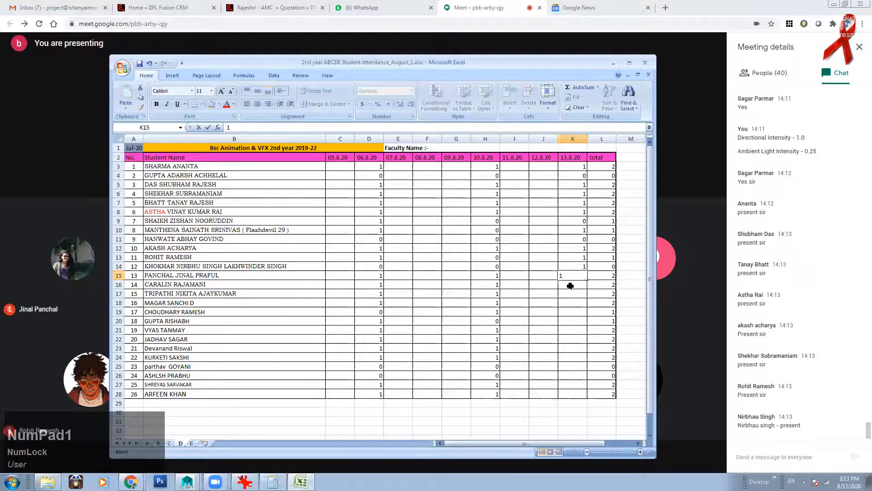
Step: Mark the students in rows 16 to 19 present with 1 in the 13.8.20 column
click(571, 285)
text(1)
click(571, 292)
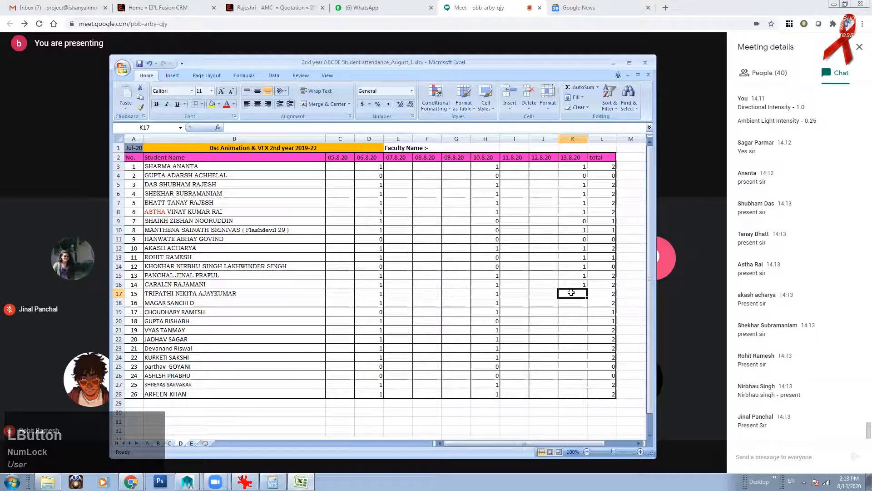
text(1)
click(572, 303)
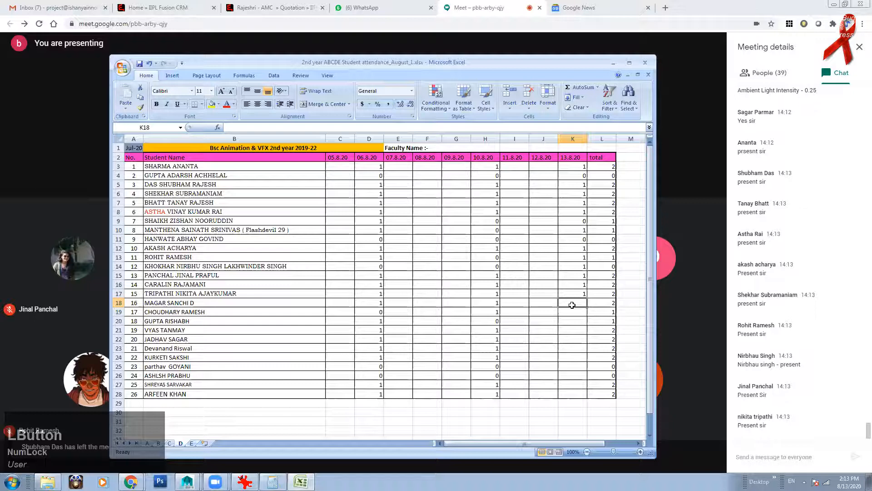
text(1)
click(575, 309)
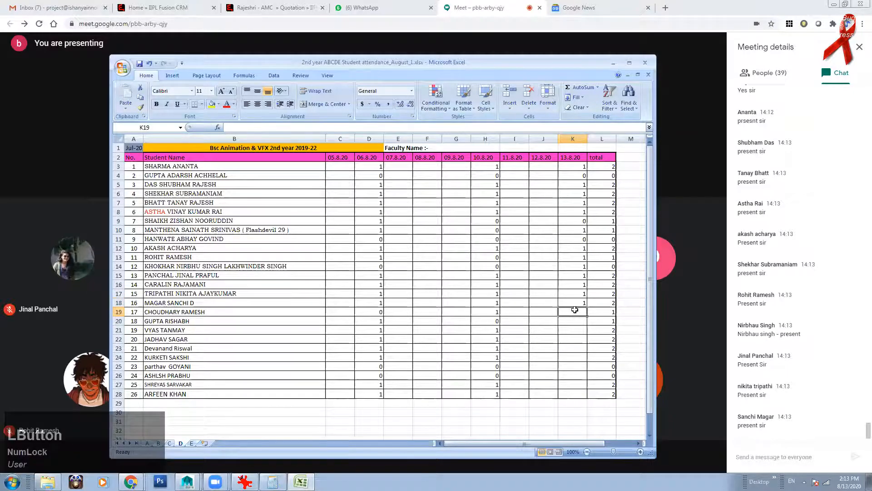
text(1)
Step: Set the 13.8.20 attendance marks in rows 20 and 21 to 1
click(576, 318)
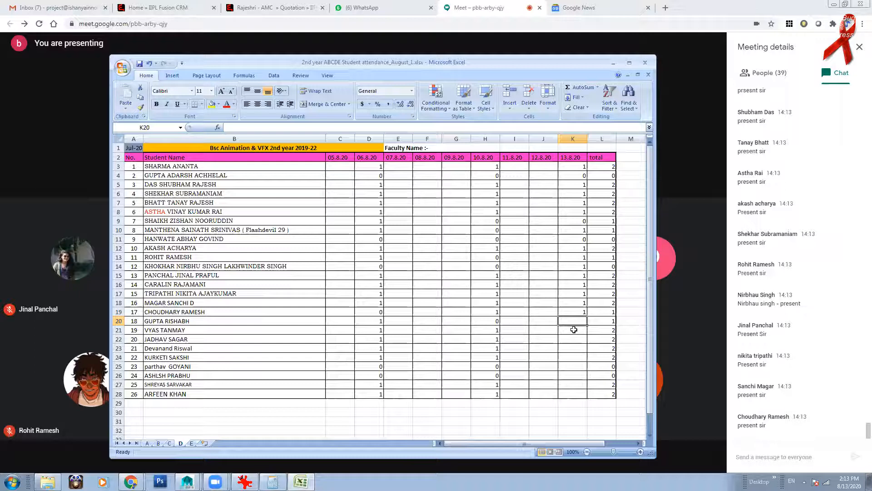
text(0)
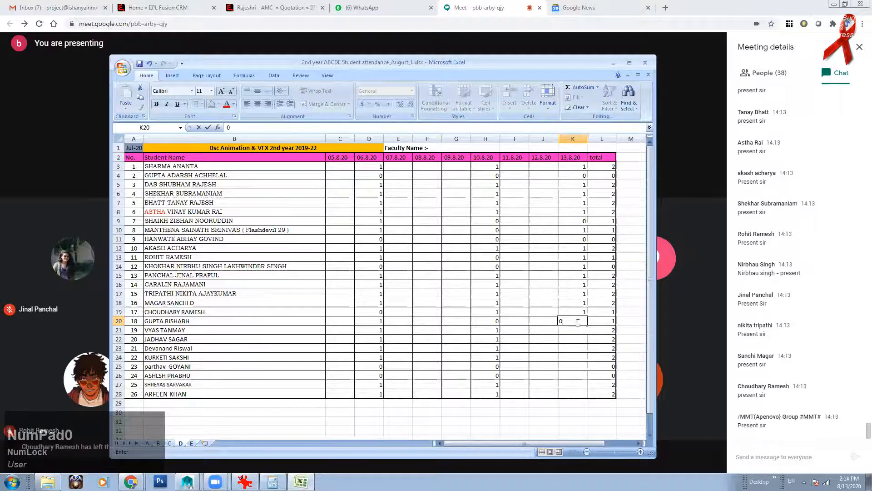
drag(573, 321, 559, 320)
text(1)
click(570, 330)
text(1)
Step: Mark the students in rows 22 to 24 present with 1 in the 13.8.20 column
click(572, 343)
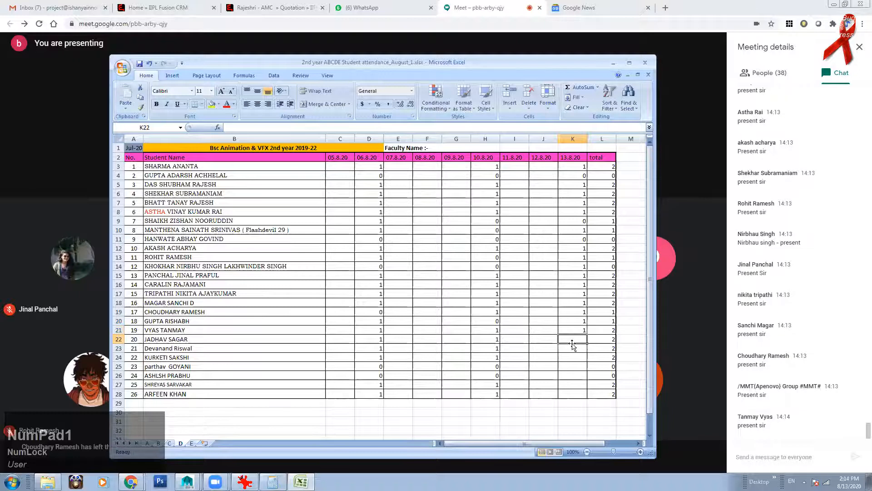
text(1)
click(571, 348)
text(1)
click(573, 358)
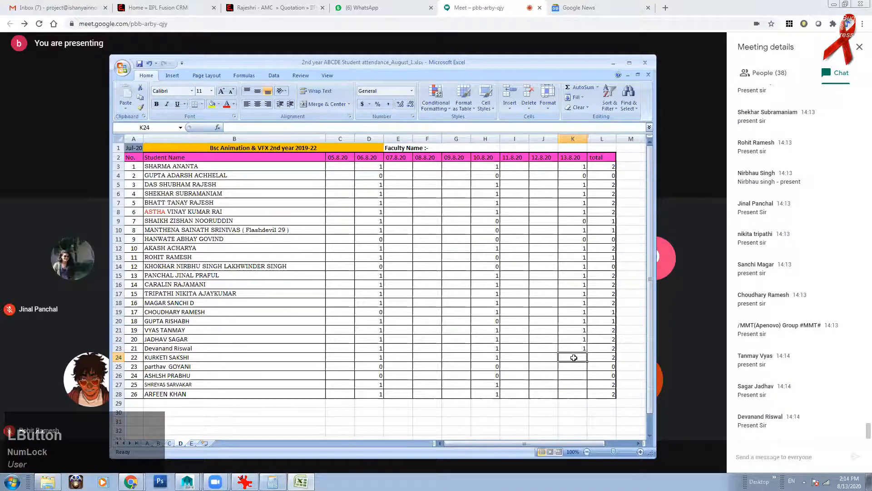
text(1)
Step: Complete the 13.8.20 column by entering 0 in rows 25 and 26 and 1 in rows 27 and 28
click(575, 365)
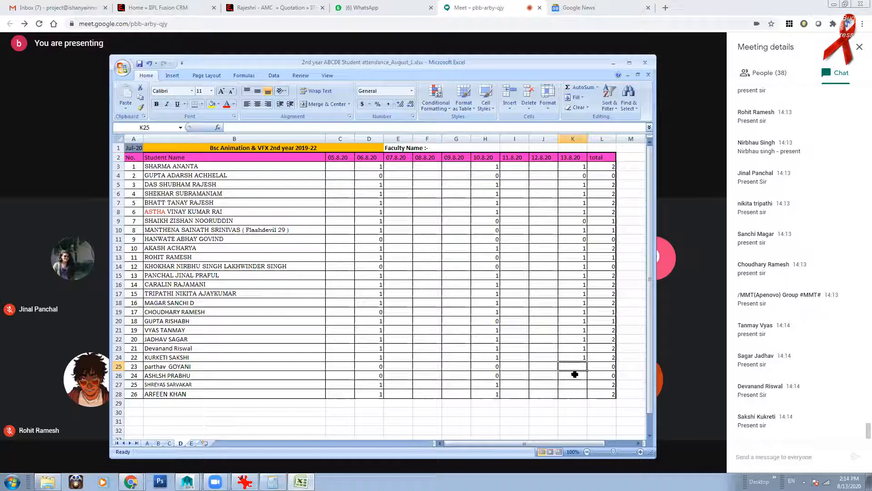
text(0)
click(572, 375)
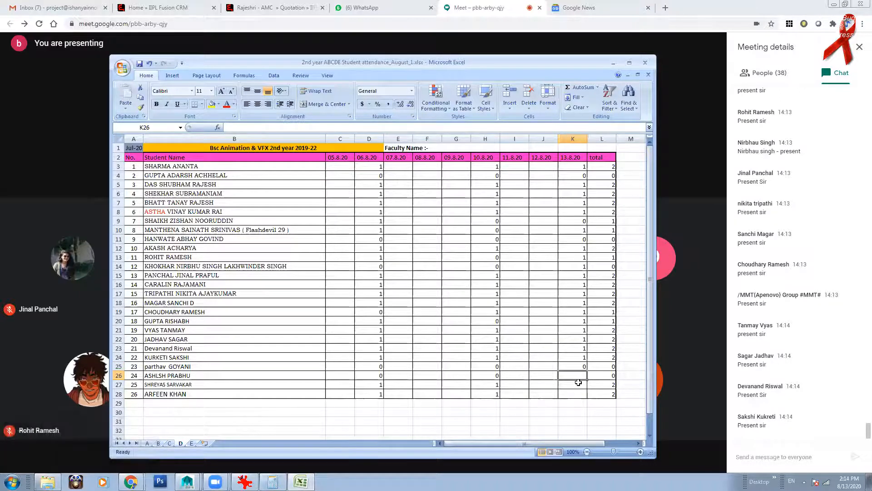
text(0)
click(577, 385)
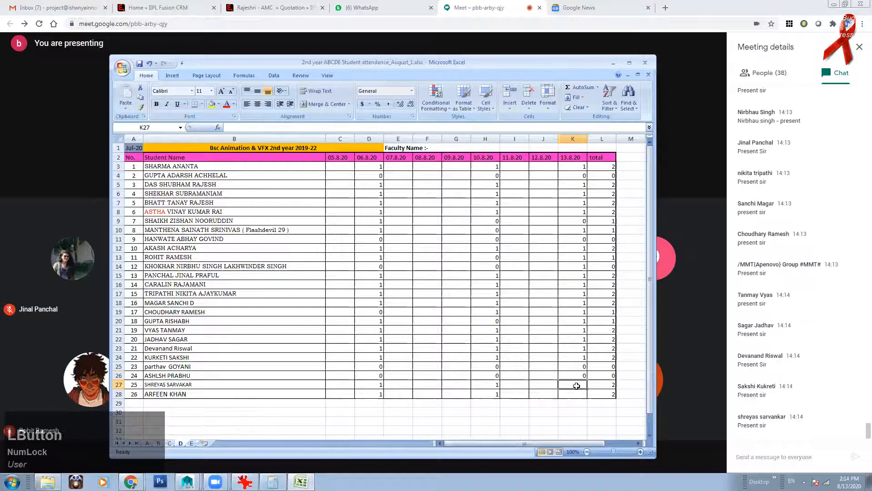
text(1)
click(574, 392)
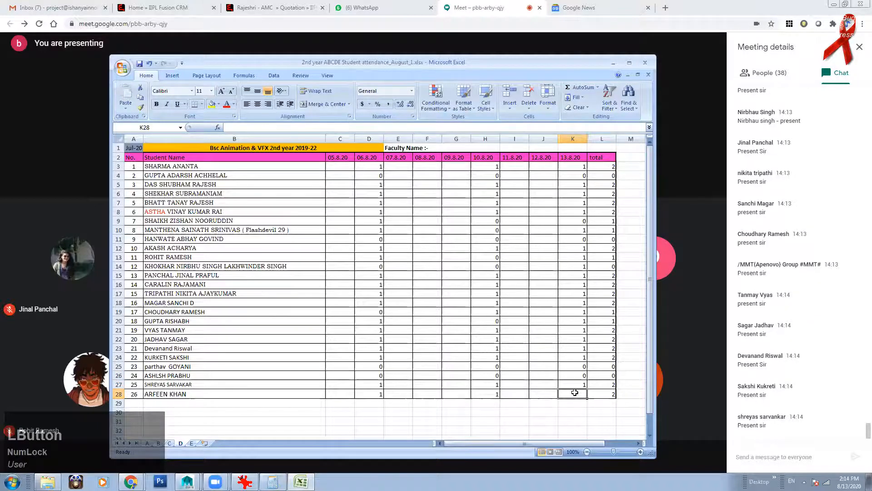
text(1)
click(485, 412)
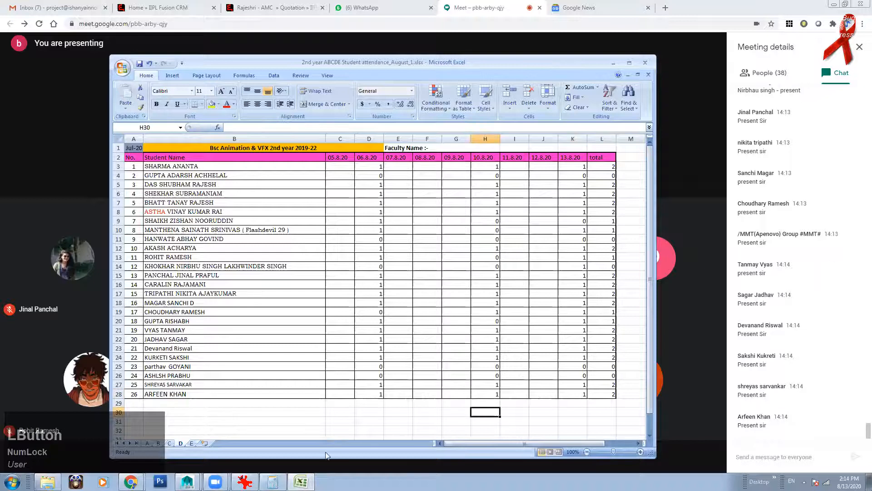
Step: On sheet E, insert a copy of the 12.8.20 column, rows 2 to 28, before the total column
click(191, 444)
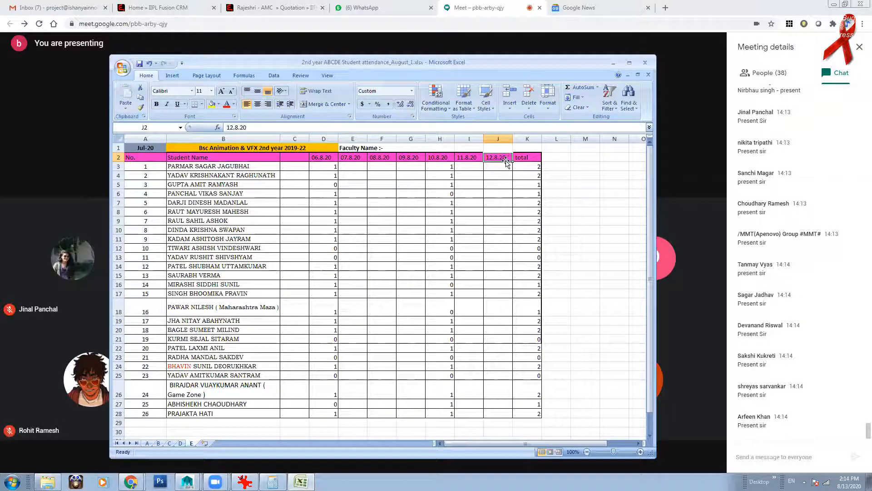
click(505, 158)
shift+click(498, 414)
key(ctrl+c)
click(527, 158)
shift+click(522, 412)
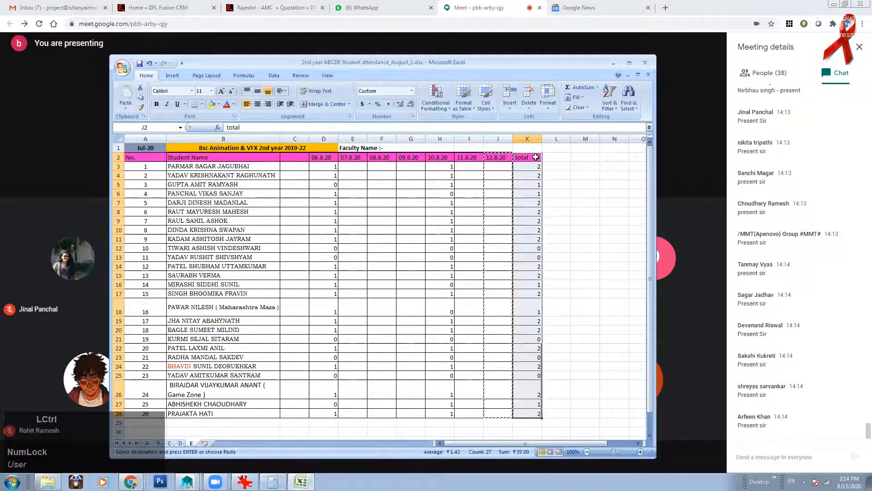
key(ctrl+v)
key(ctrl+z)
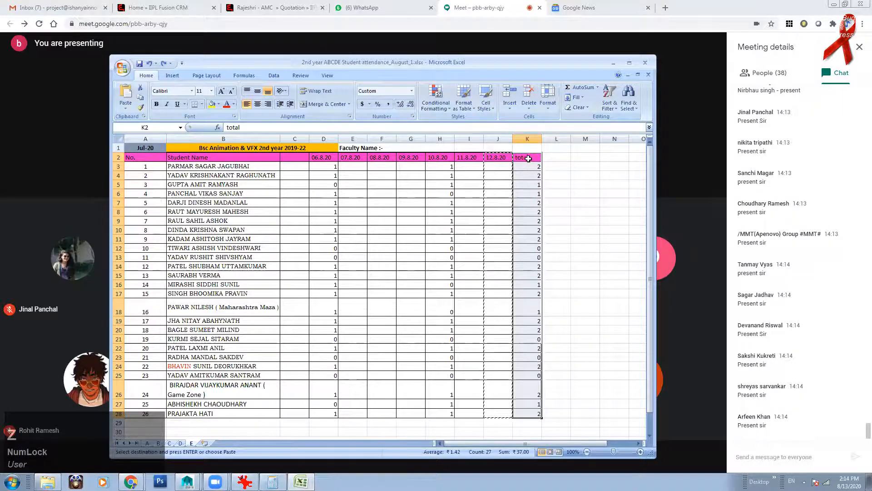
right_click(529, 159)
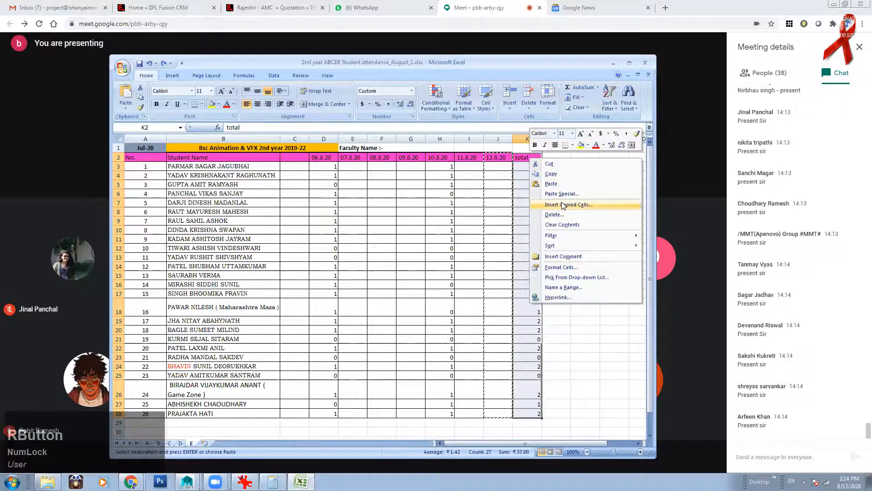
click(563, 205)
click(538, 223)
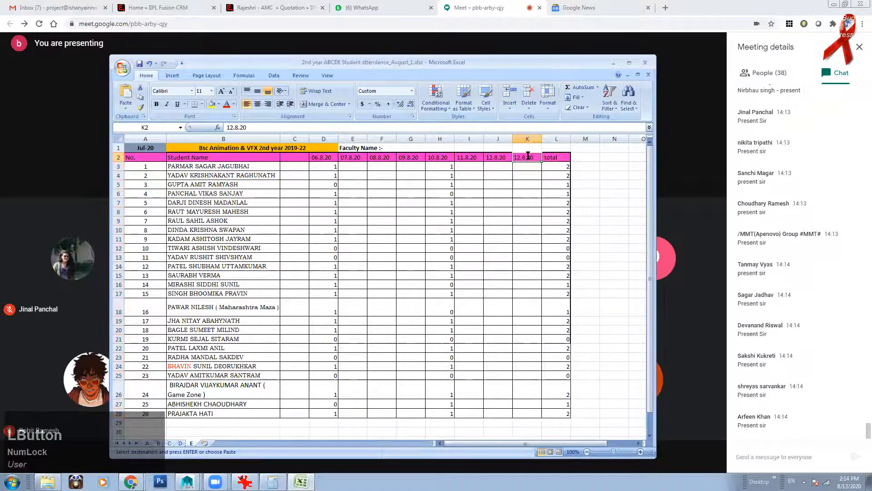
Step: Change the heading of the inserted column before the total to 13.8.20
double_click(518, 157)
text(3)
click(527, 167)
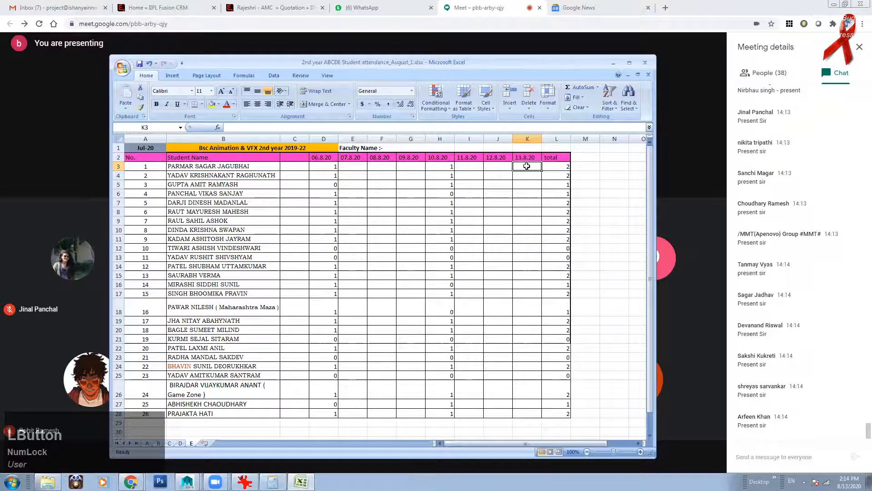
Step: In the 13.8.20 column, enter 1 in rows 3 and 4, 0 in row 5, and 1 in rows 6 and 7
text(1)
click(530, 175)
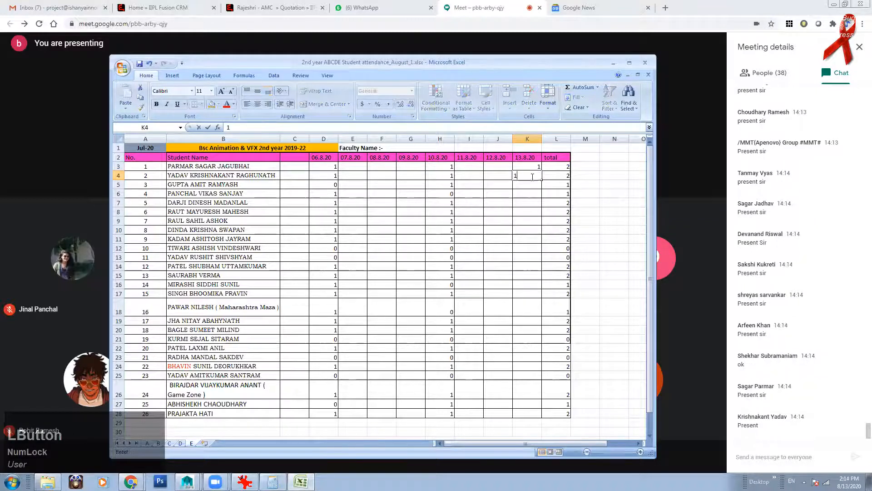
text(1)
click(530, 183)
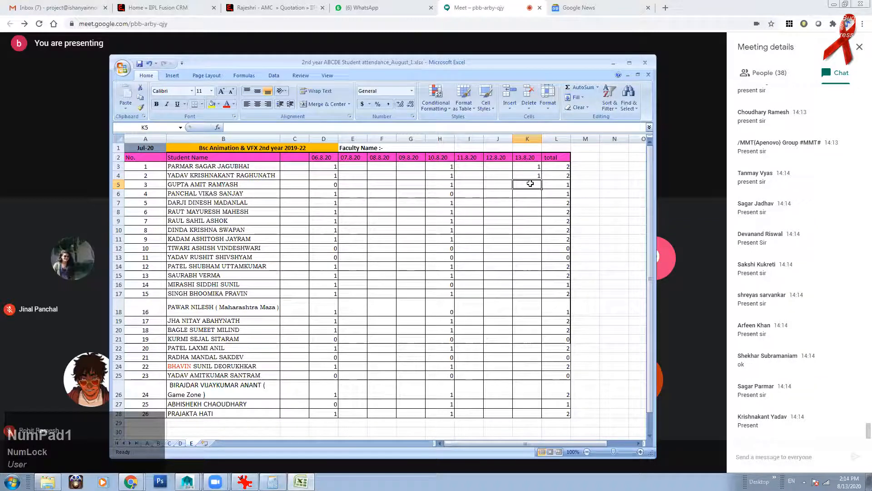
text(0)
key(Return)
text(1)
key(Return)
text(1)
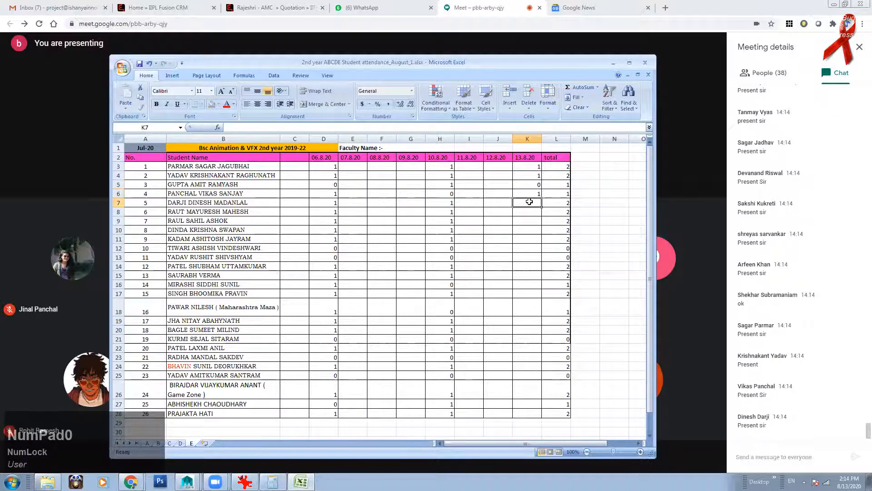
Step: Mark the students in rows 8 to 11 present with 1 in the 13.8.20 column
click(530, 212)
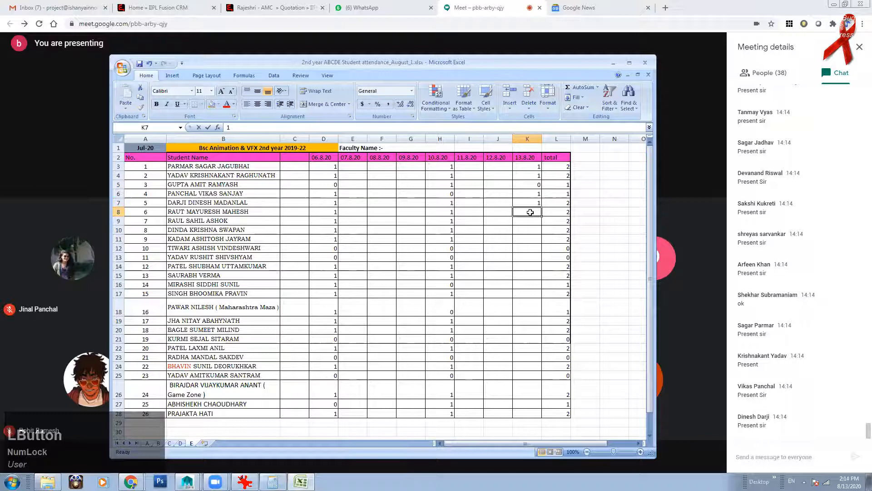
text(1)
click(532, 221)
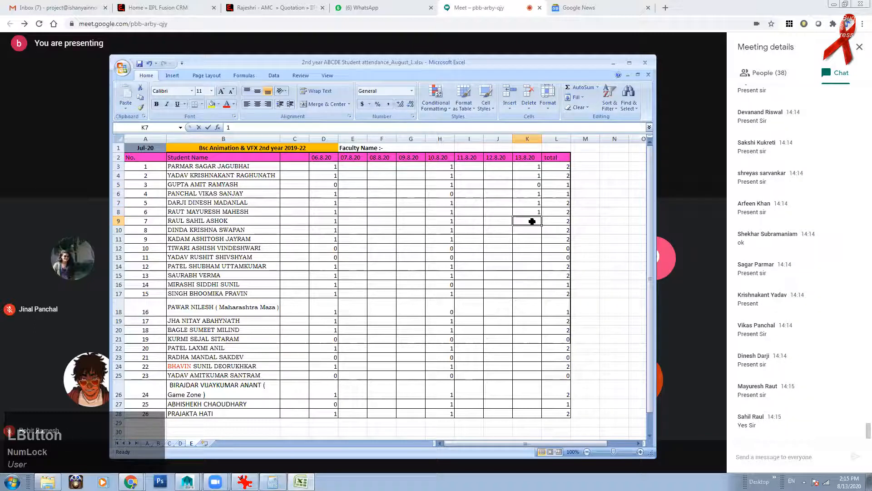
text(1)
click(531, 229)
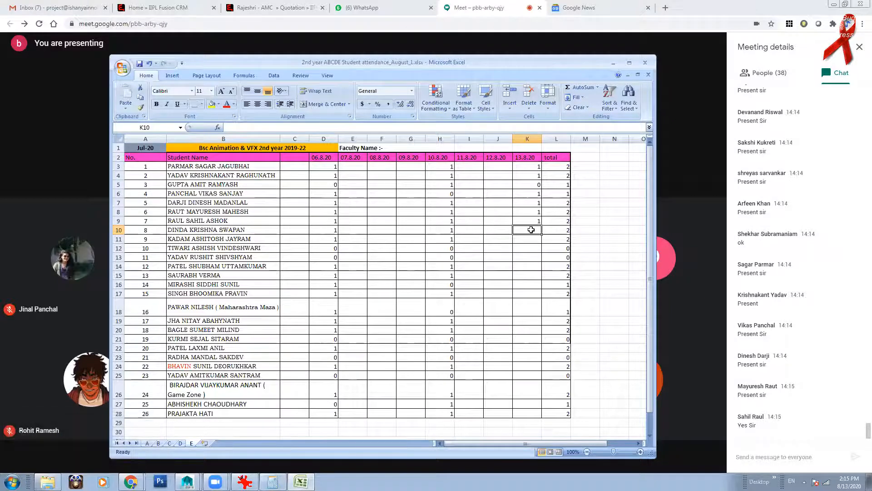
text(1)
click(530, 241)
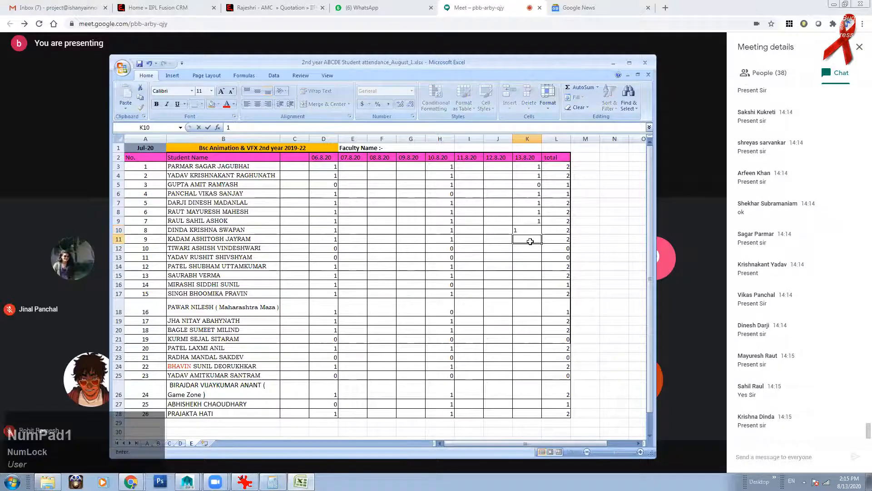
text(1)
Step: Enter 0 in rows 12 and 13 and 1 in row 14 of the 13.8.20 column
click(531, 248)
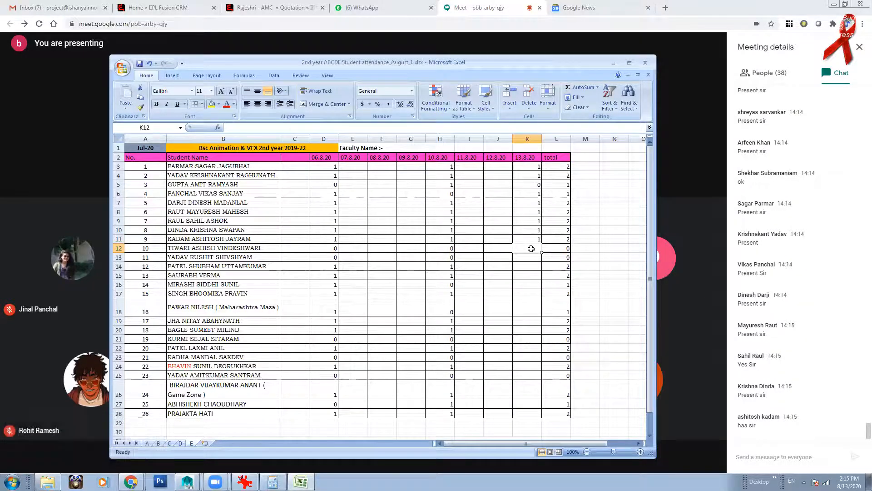
text(0)
click(532, 257)
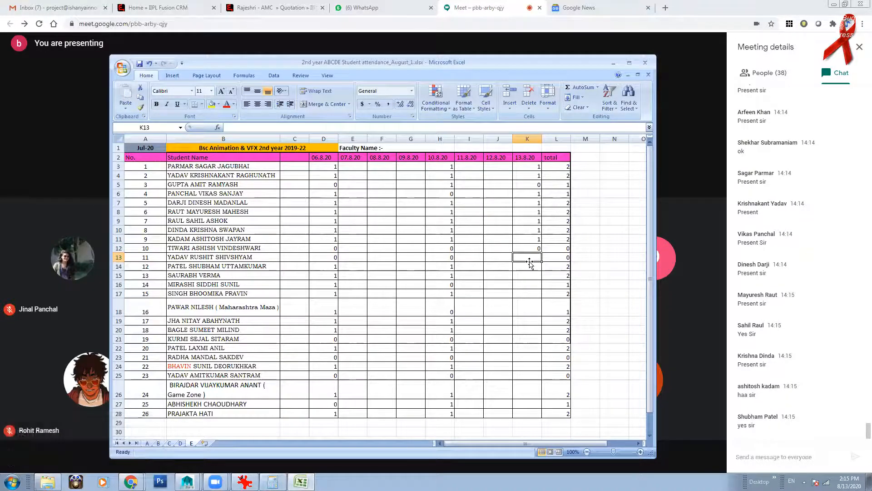
text(0)
click(529, 268)
text(1)
Step: Enter 0 in rows 15 to 17 and 1 in row 18 of the 13.8.20 column
click(529, 275)
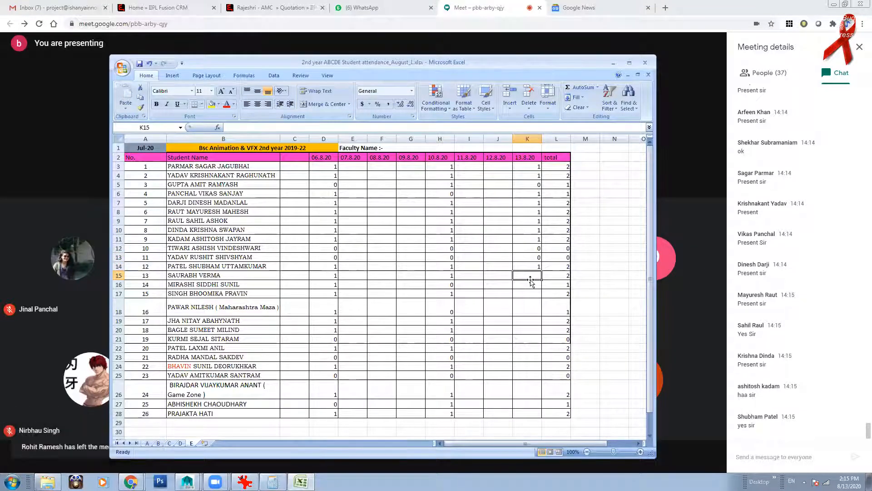
text(0)
click(530, 286)
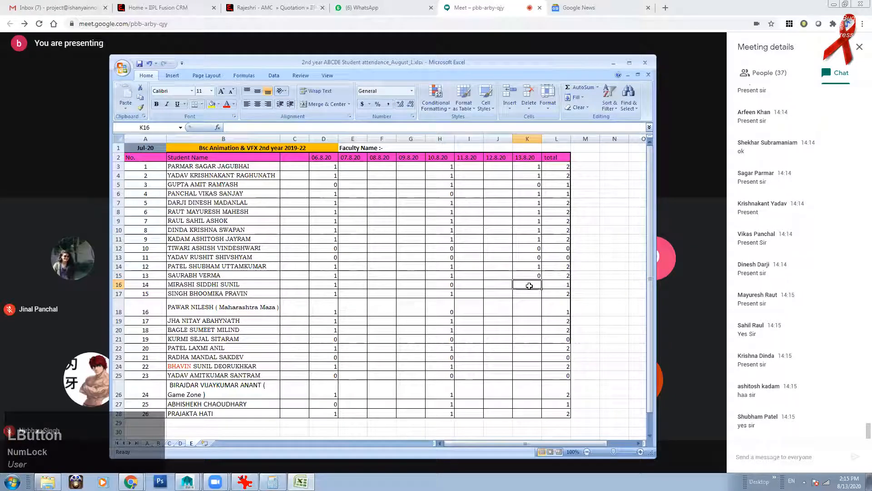
text(0)
click(529, 295)
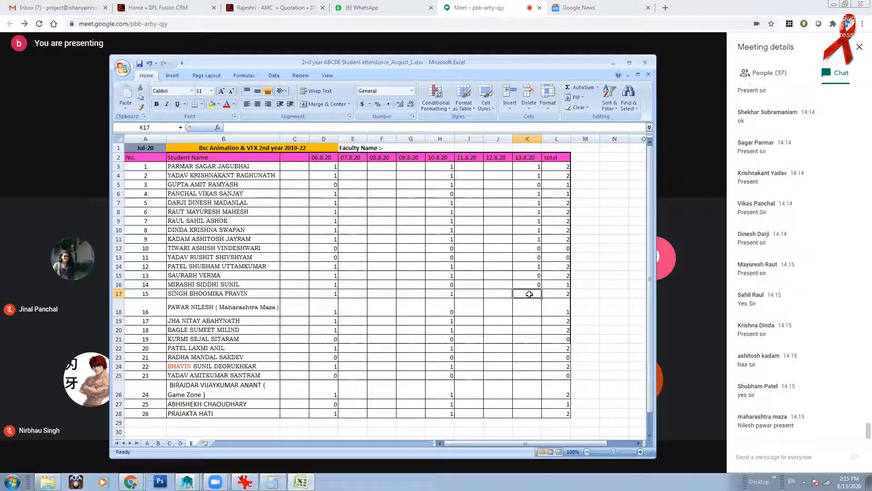
text(0)
key(Return)
text(1)
key(Return)
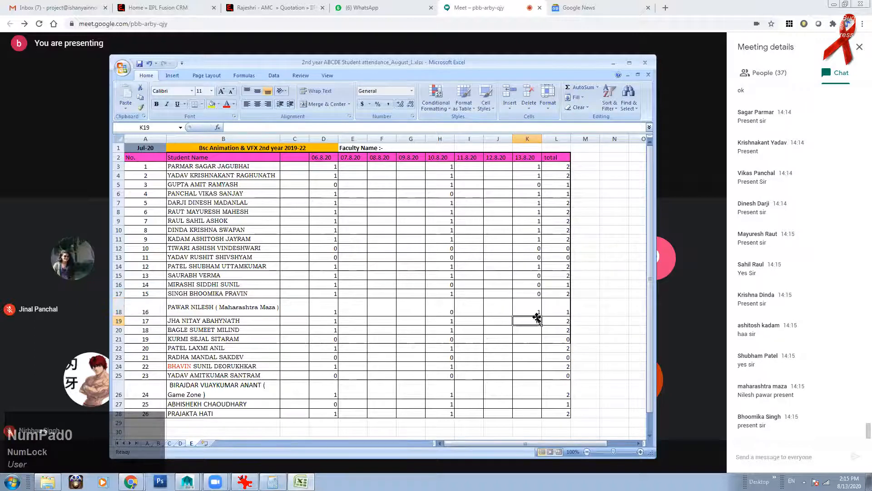
Step: Set the 13.8.20 attendance marks in rows 19 and 20 to 1
text(1)
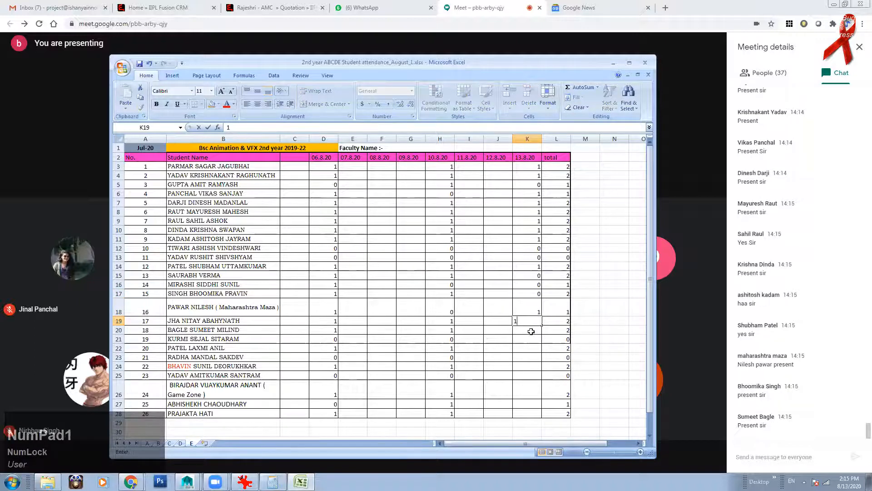
click(531, 329)
click(531, 321)
text(0)
click(531, 330)
text(1)
click(530, 339)
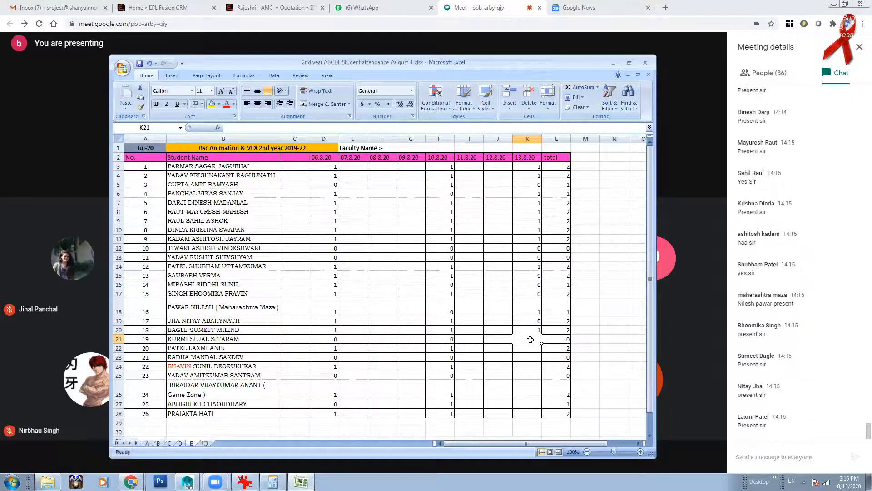
double_click(535, 337)
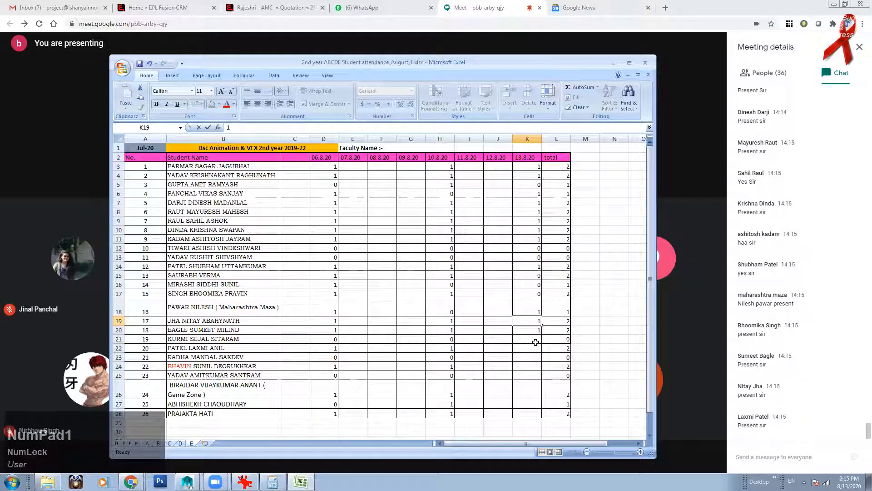
Step: Enter 0 in row 21, 1 in row 22 and 0 in row 23 of the 13.8.20 column
text(0)
click(529, 350)
text(1)
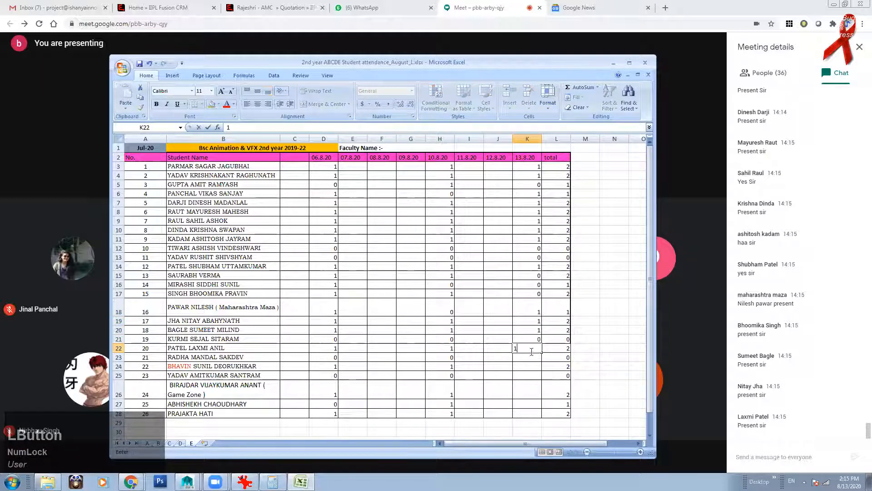
click(530, 356)
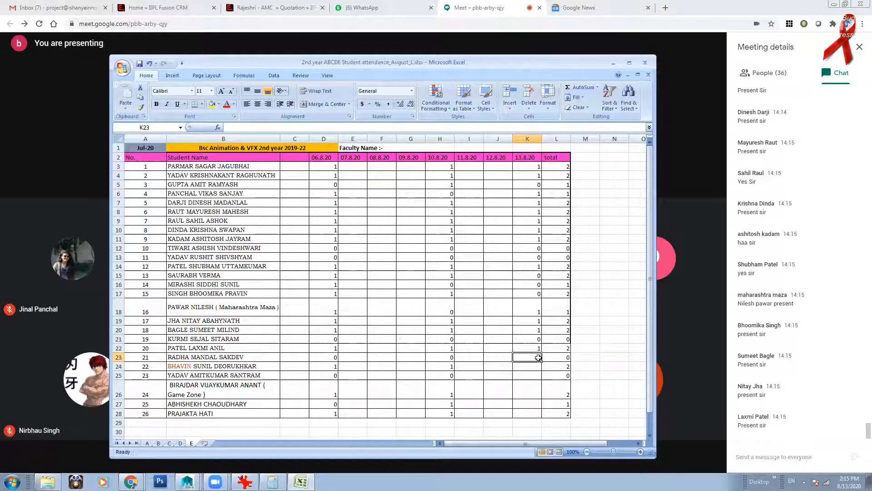
text(0)
Step: Mark rows 24 and 25 present with 1 in the 13.8.20 column and correct row 17 to 1
click(530, 367)
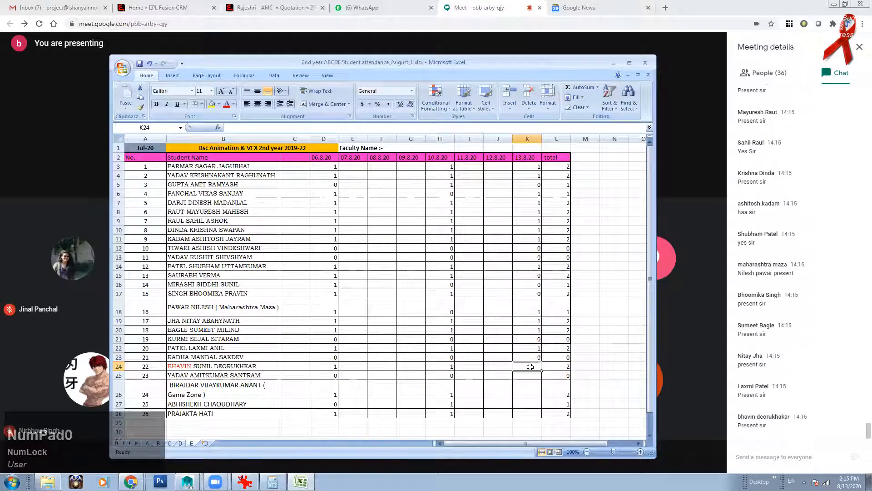
text(1)
click(531, 375)
text(1)
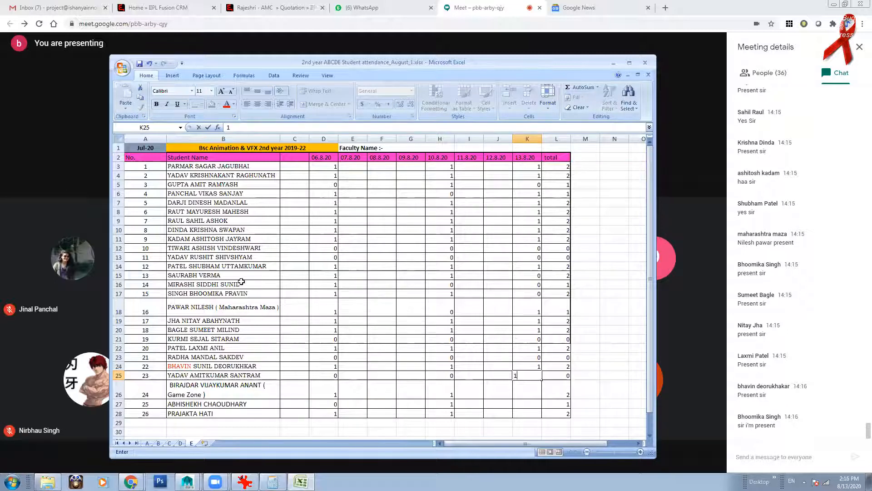
click(524, 294)
text(1)
Step: Complete the 13.8.20 column by entering 1 in rows 26 to 28, and save the workbook
click(534, 389)
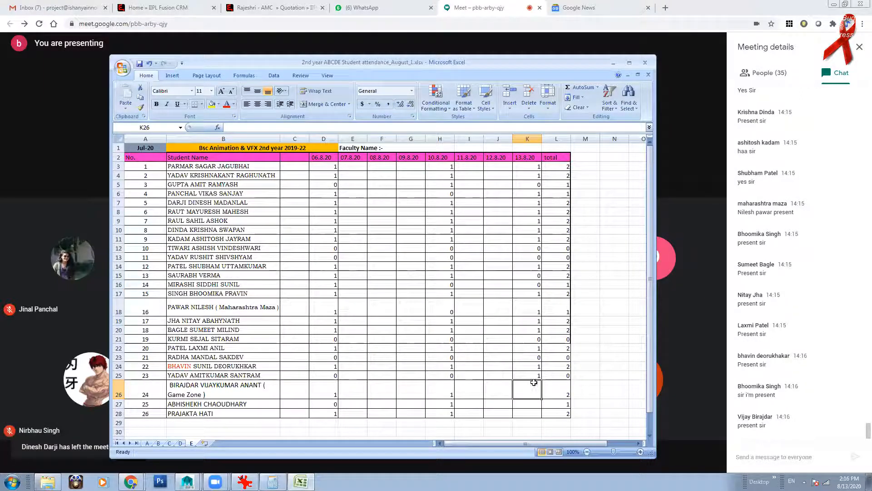
text(1)
click(532, 401)
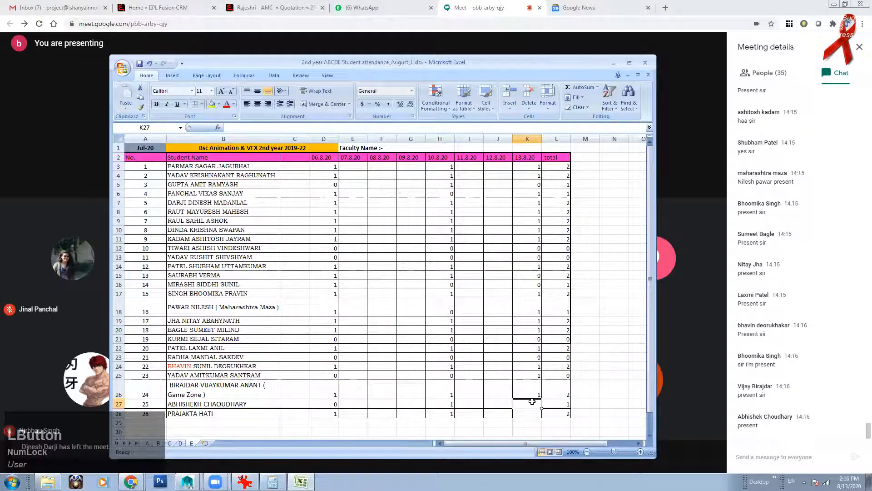
text(1)
click(532, 412)
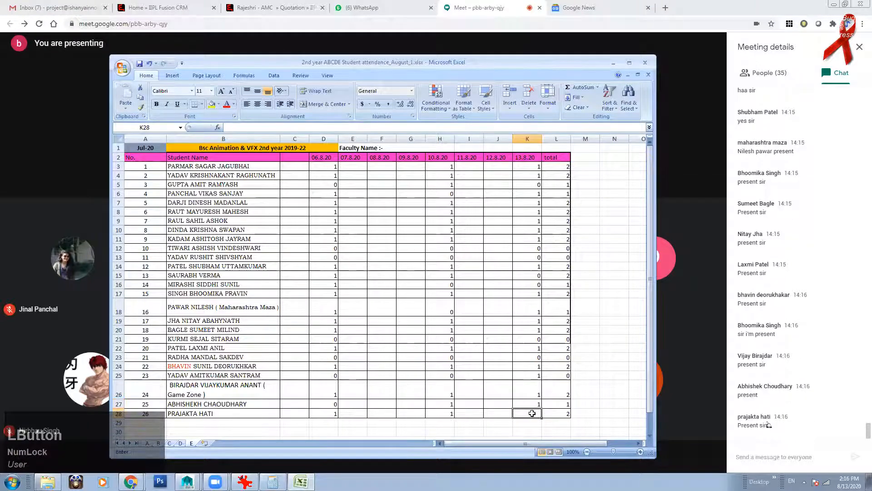
text(1)
click(529, 373)
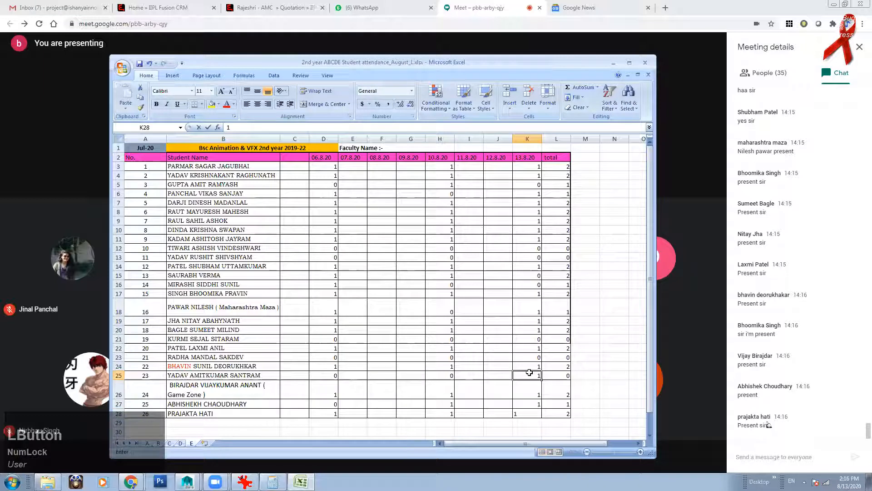
key(ctrl+s)
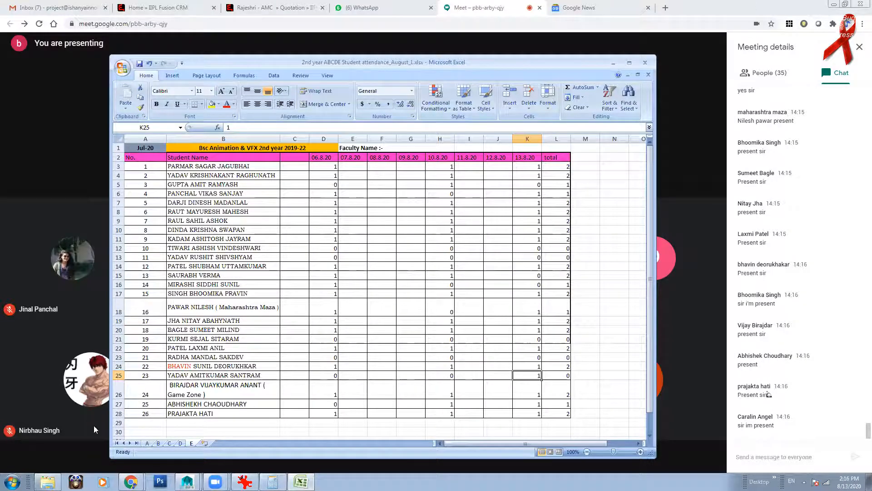
click(180, 444)
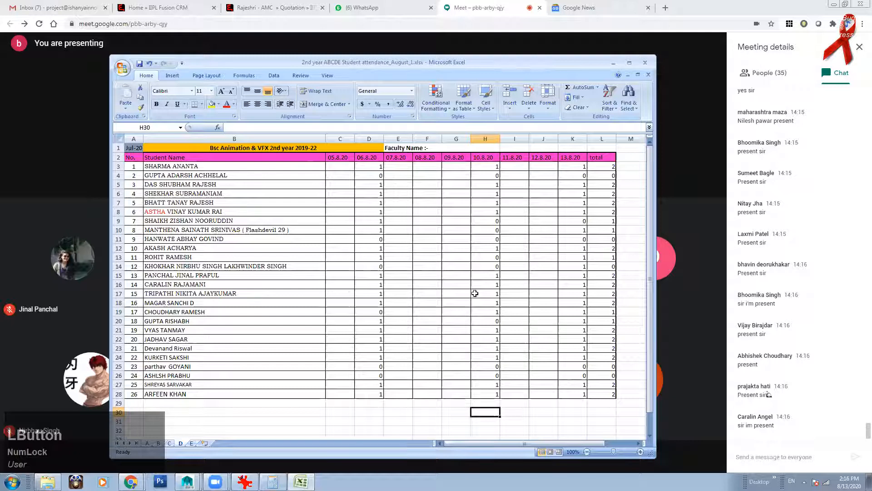
click(191, 444)
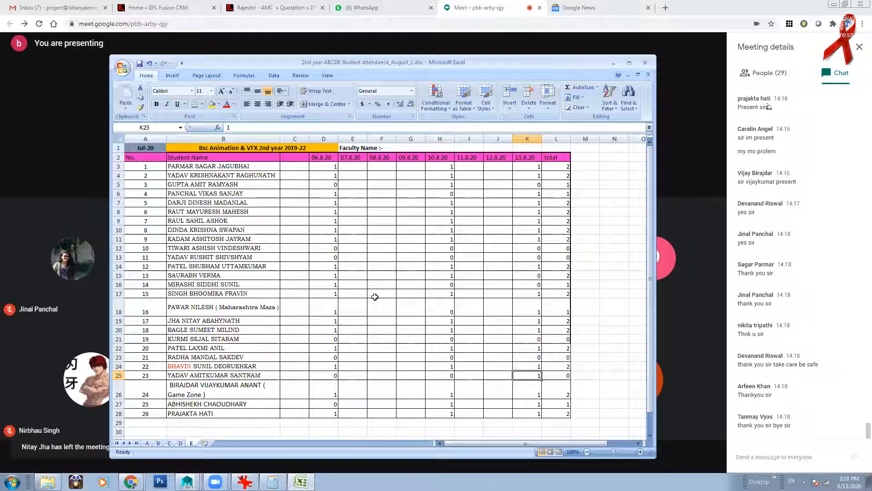
key(Num_Lock)
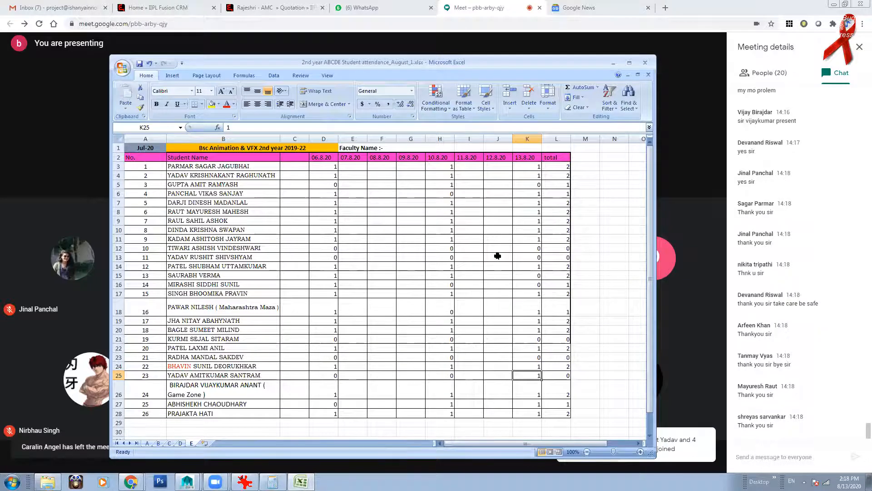
key(Num_Lock)
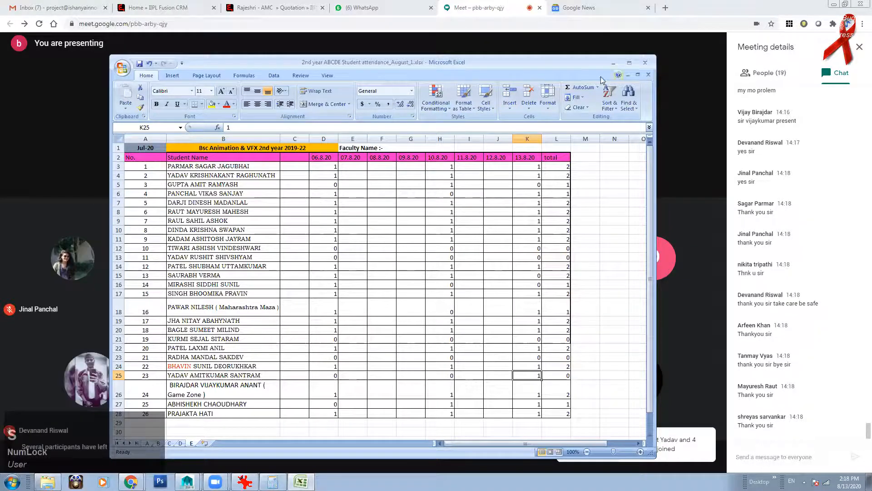